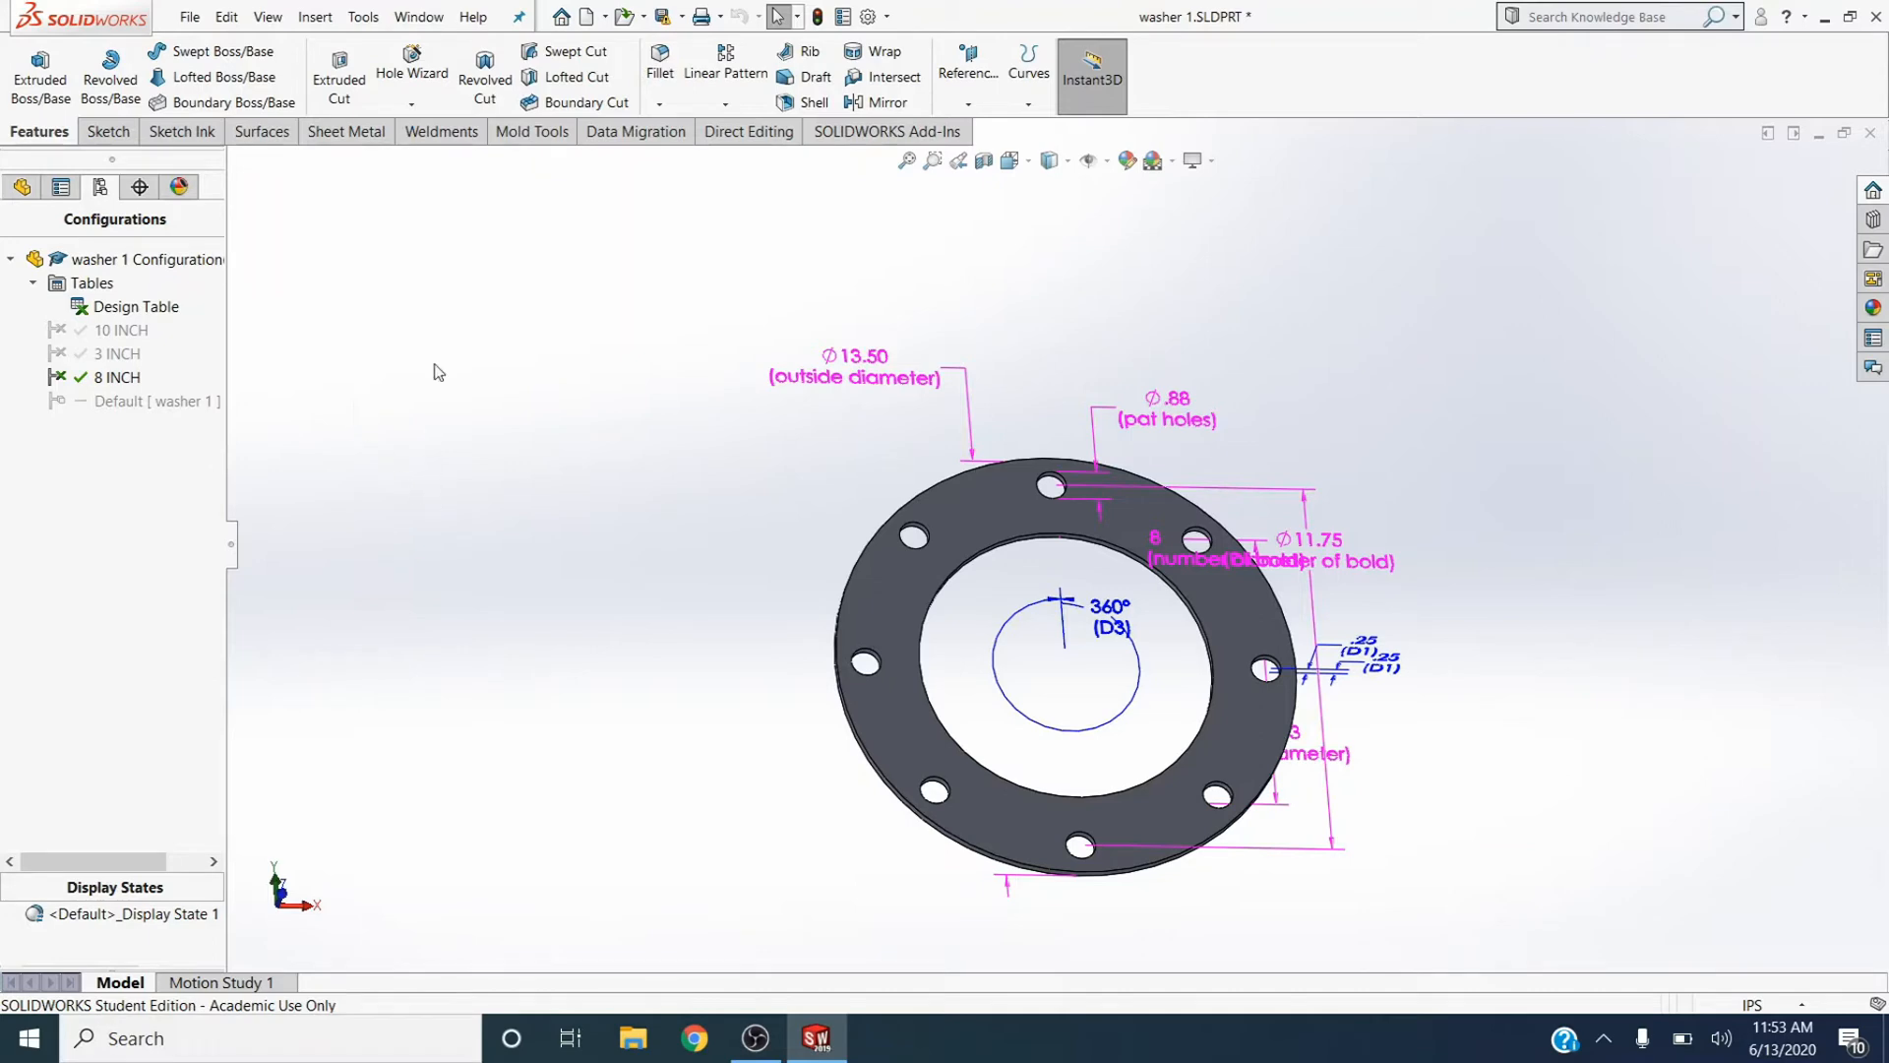
Create a new part from the tutorial part template and start a sketch on the Front plane
click(586, 17)
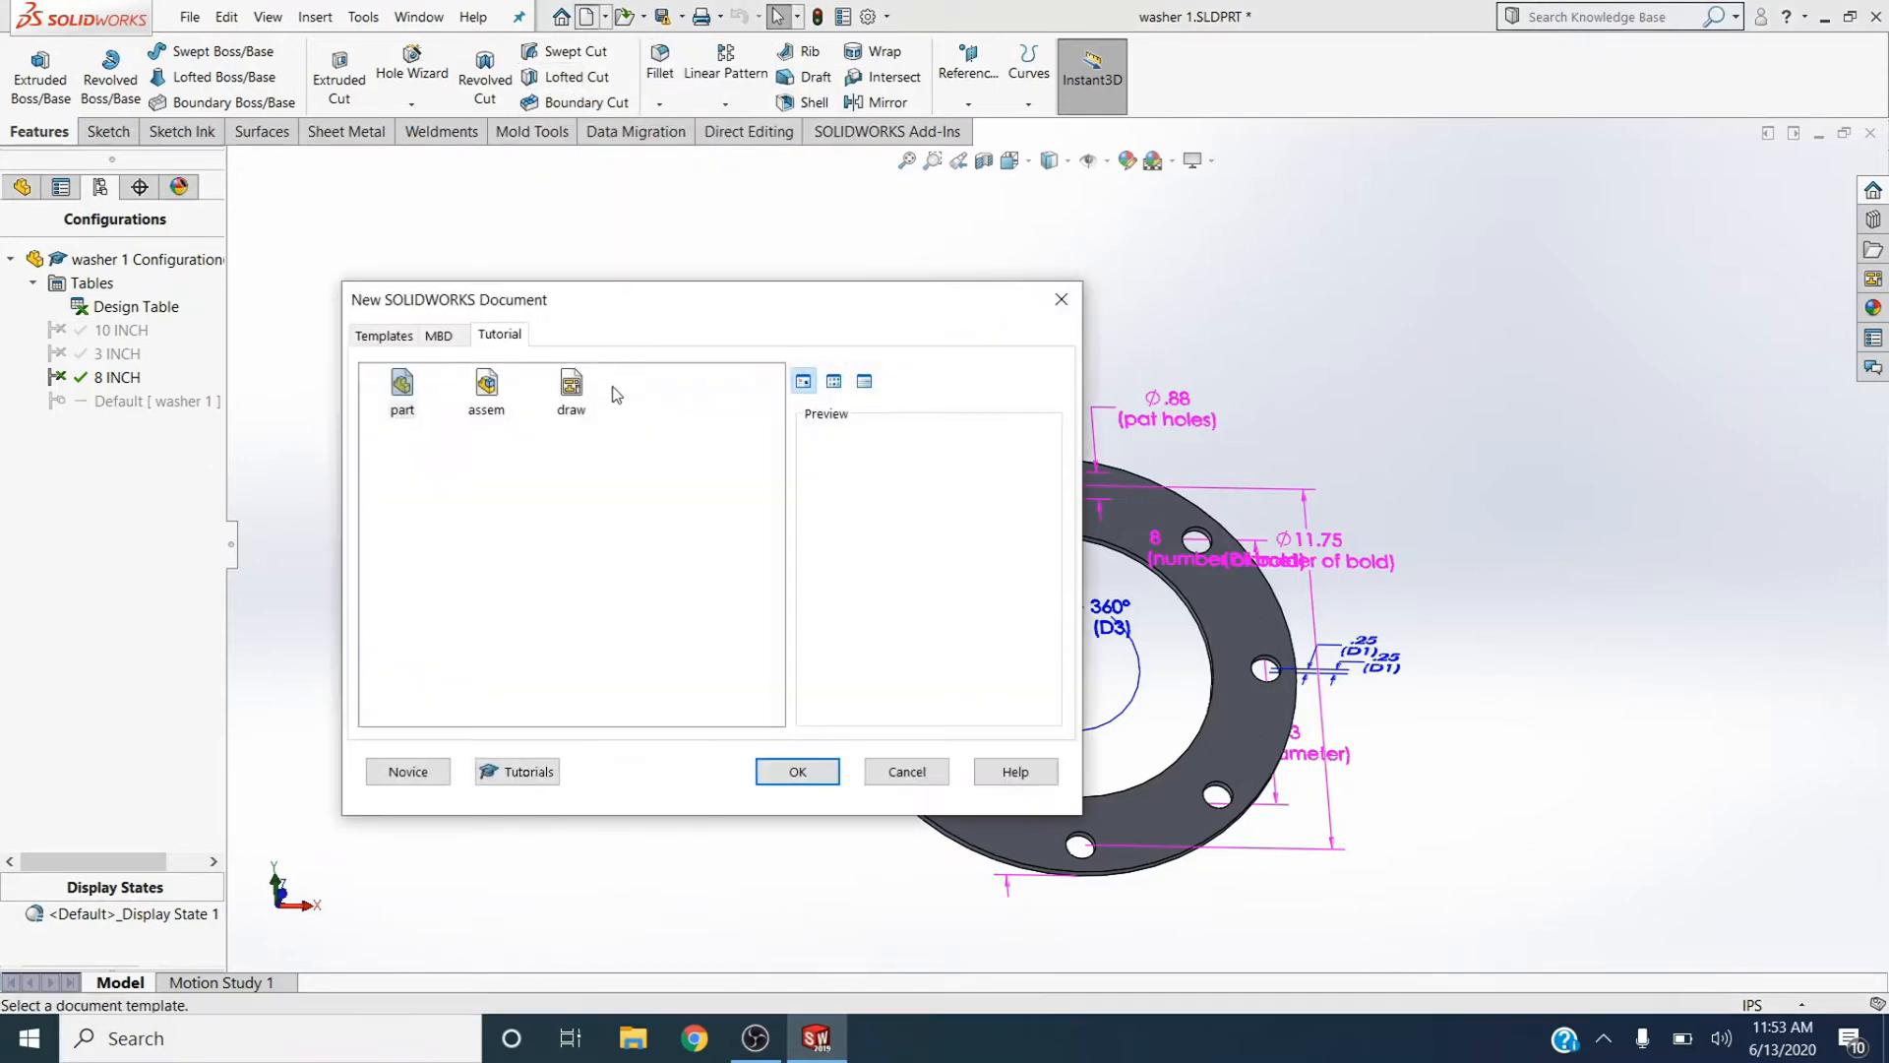
click(414, 397)
click(798, 772)
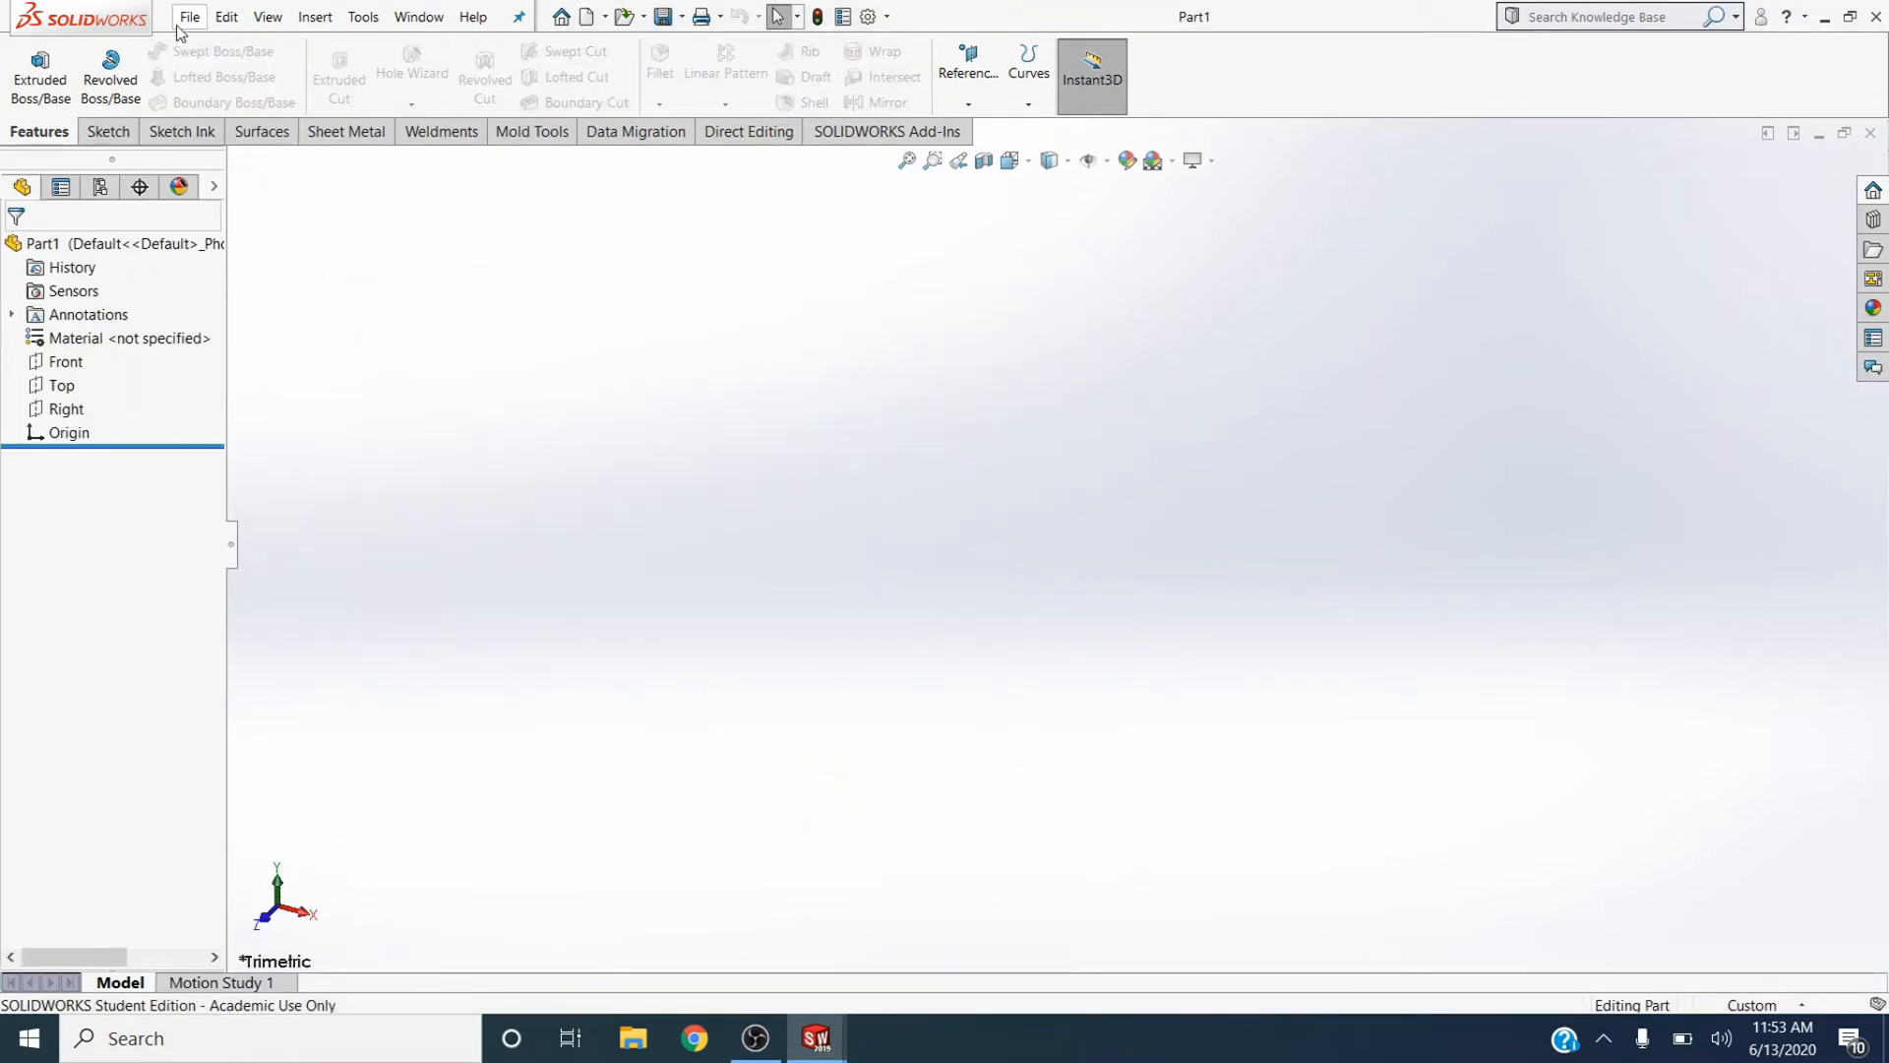
click(79, 370)
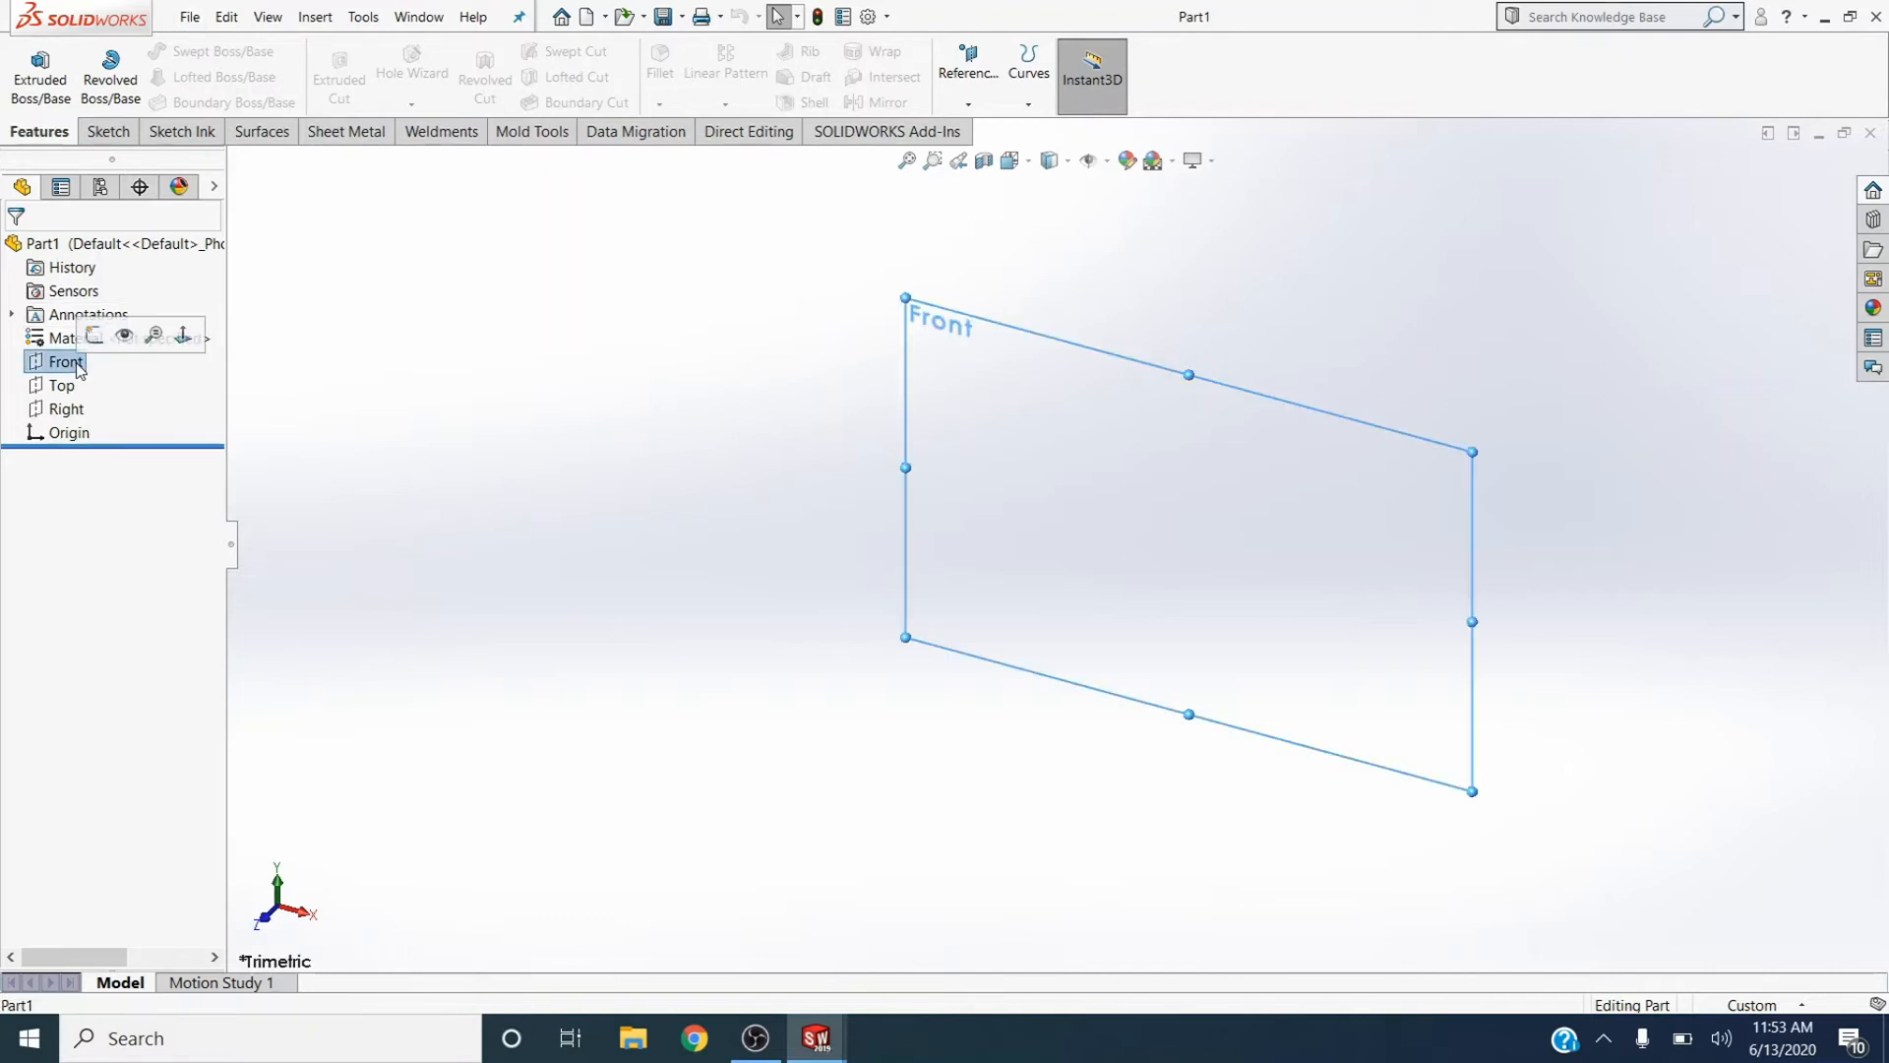
click(96, 342)
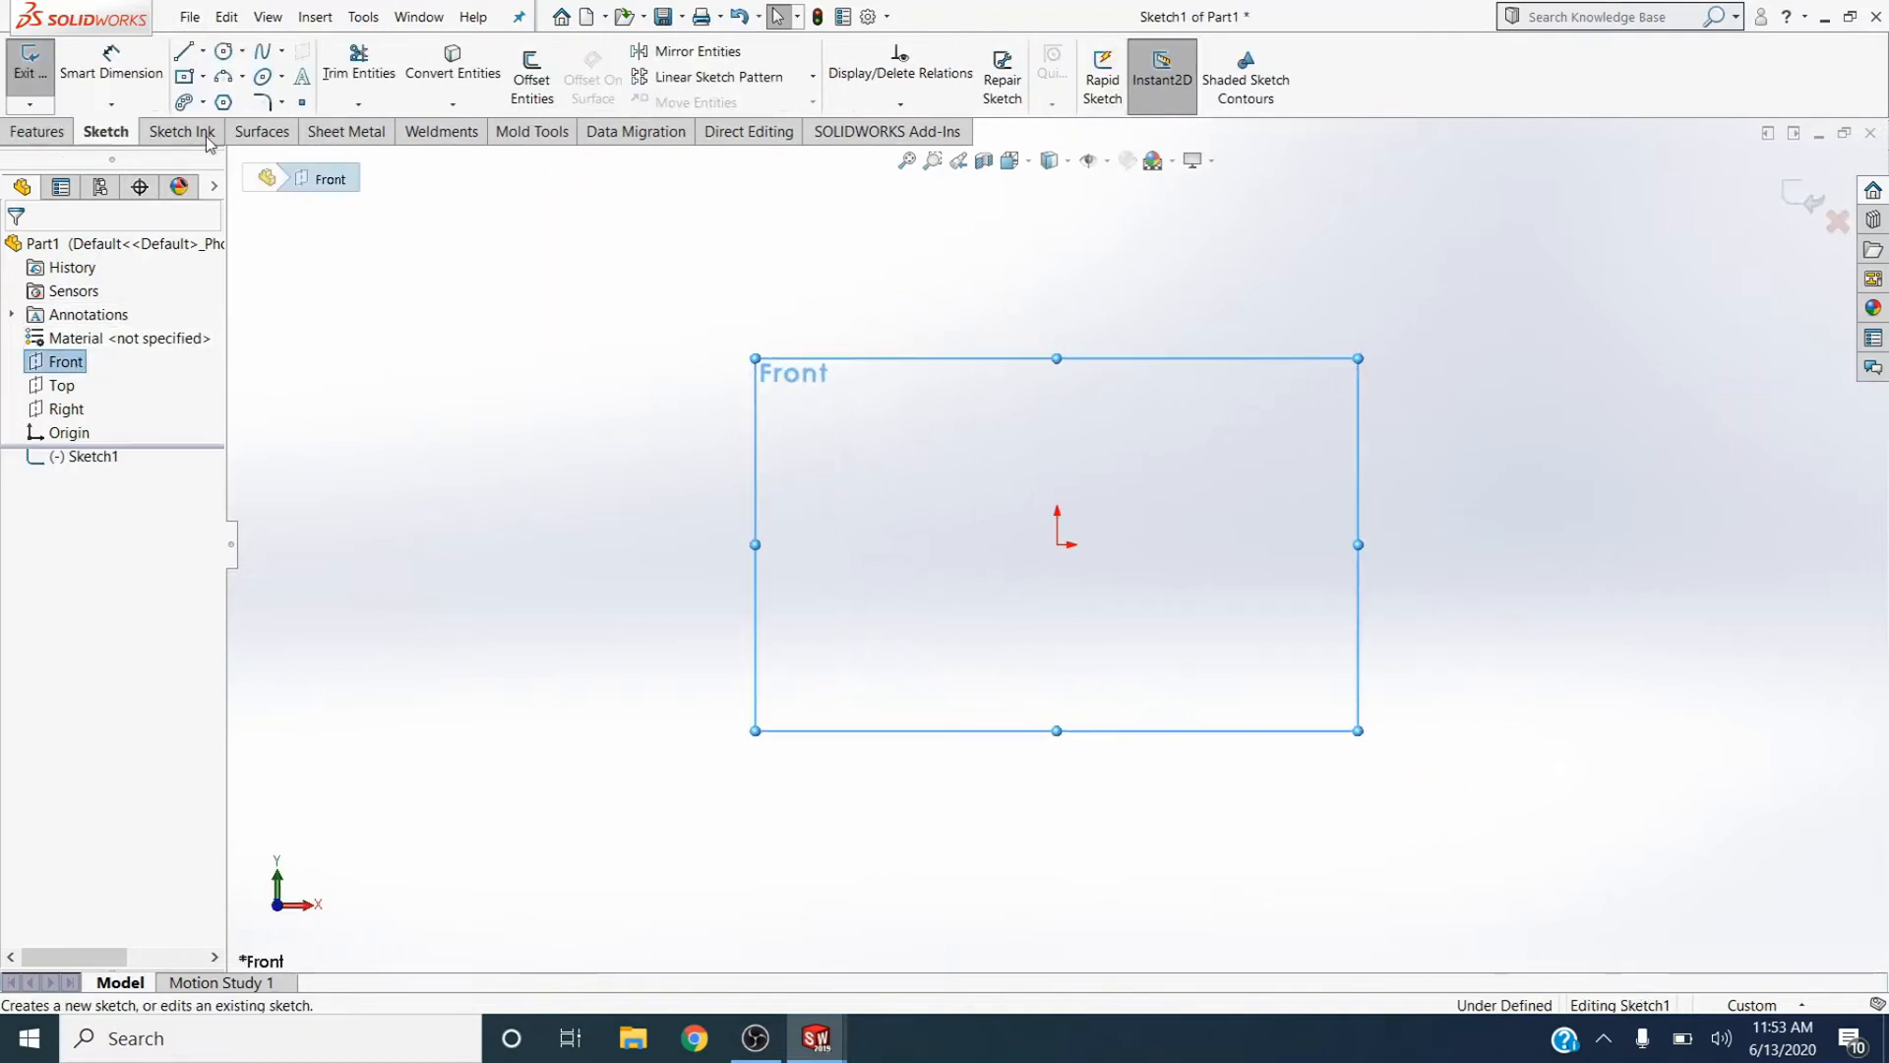
Sketch two concentric circles centred on the origin, the outer one about 79 mm in diameter and a smaller one inside it
click(225, 50)
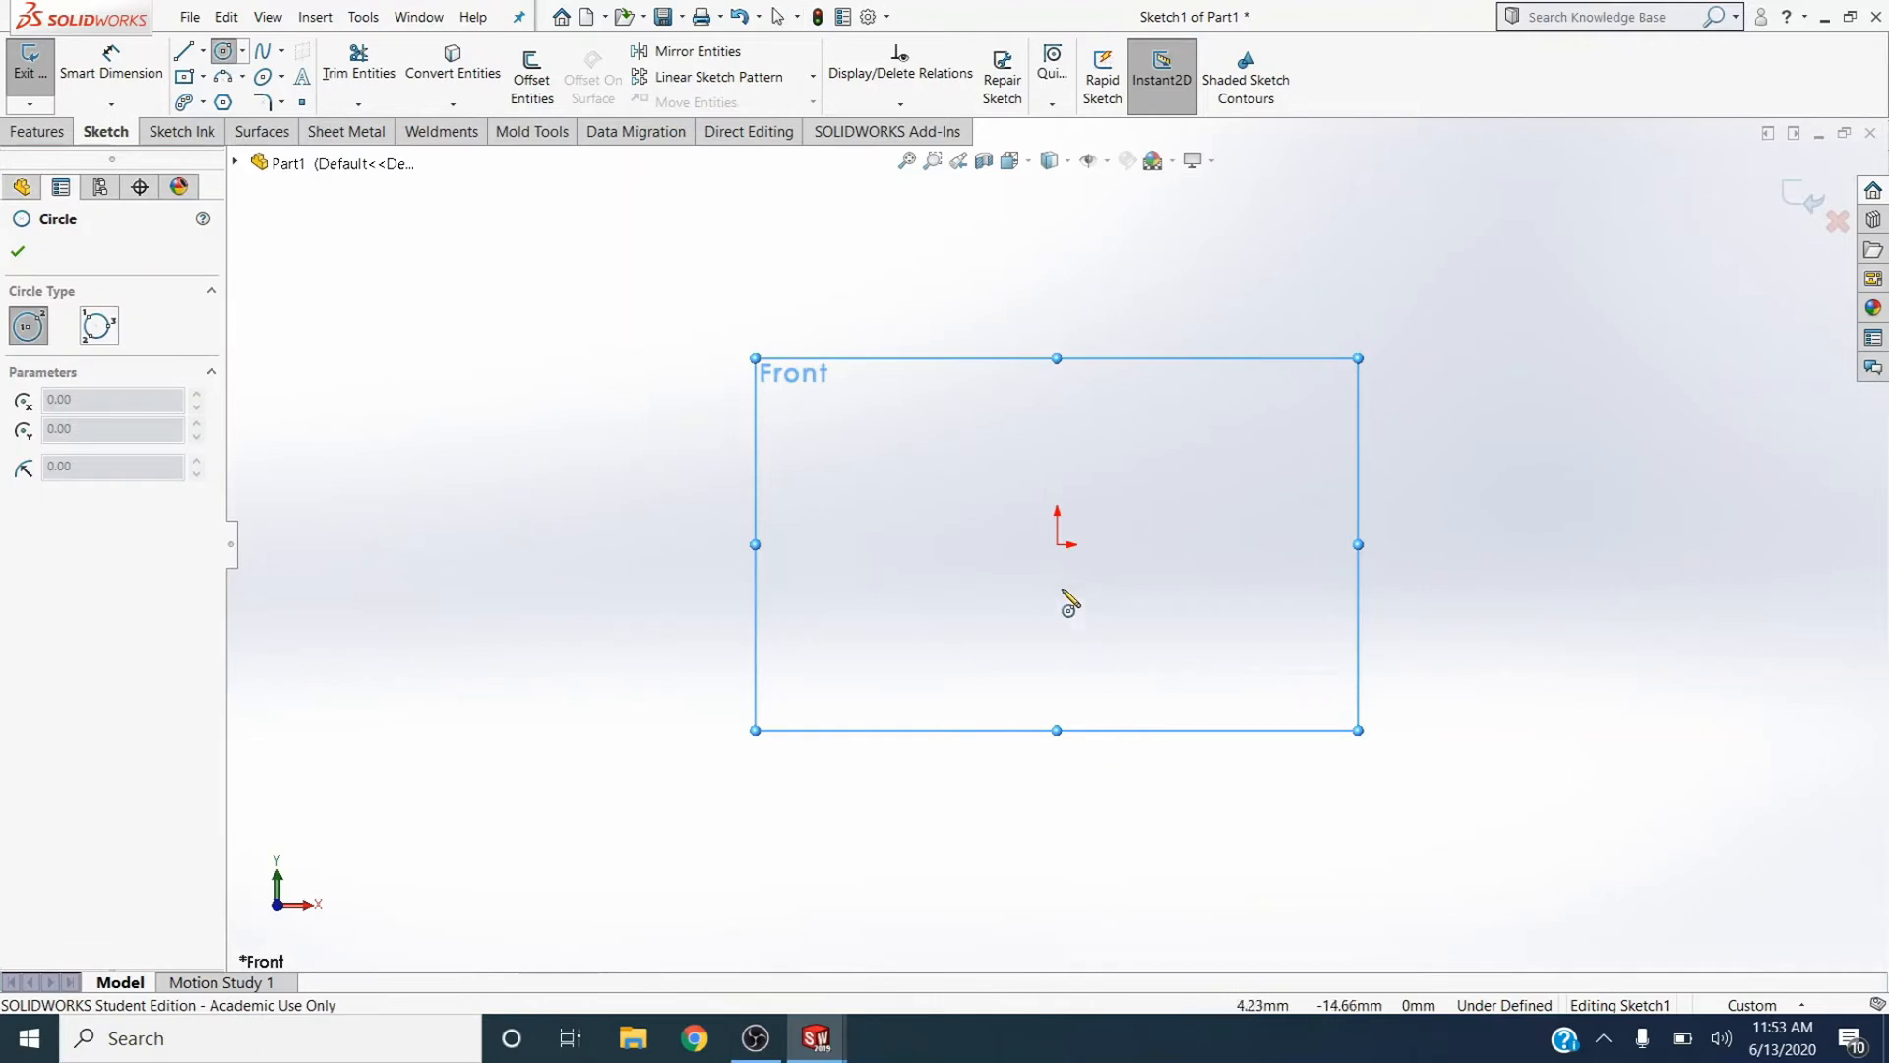
click(1058, 544)
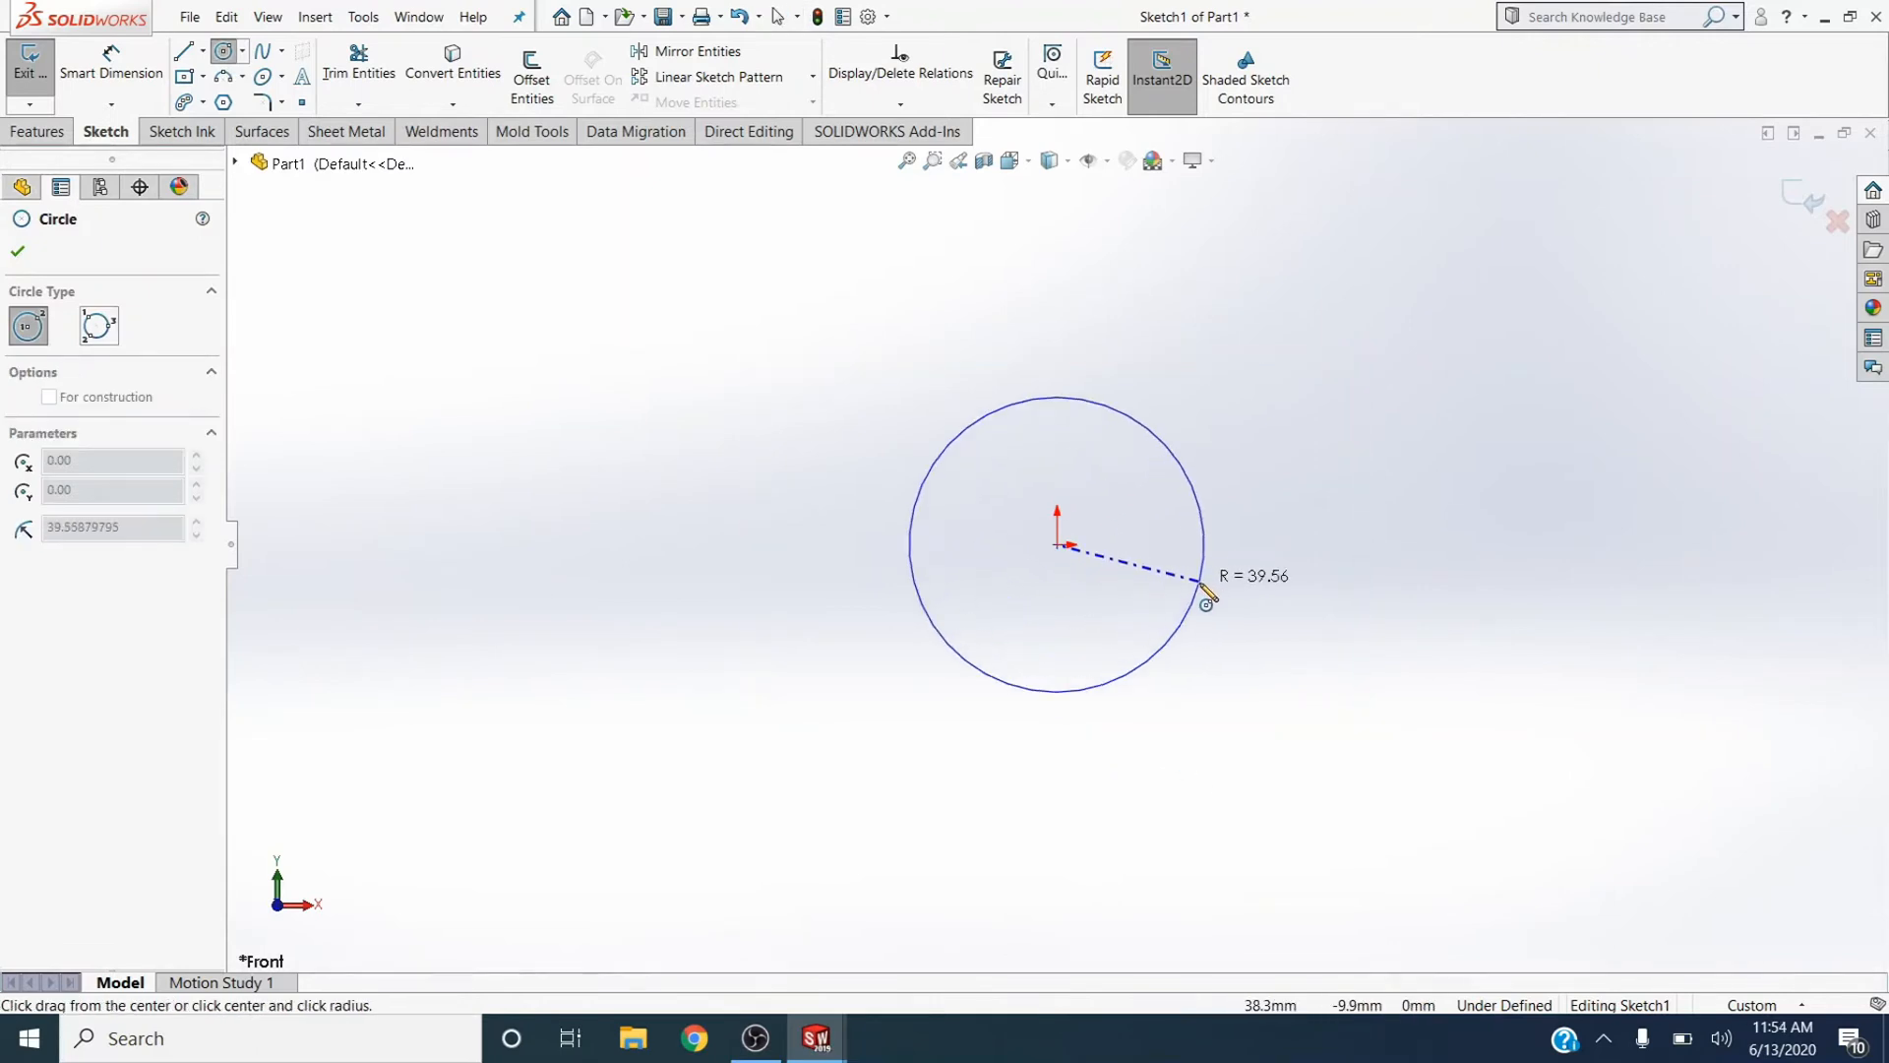
click(1201, 597)
click(1057, 544)
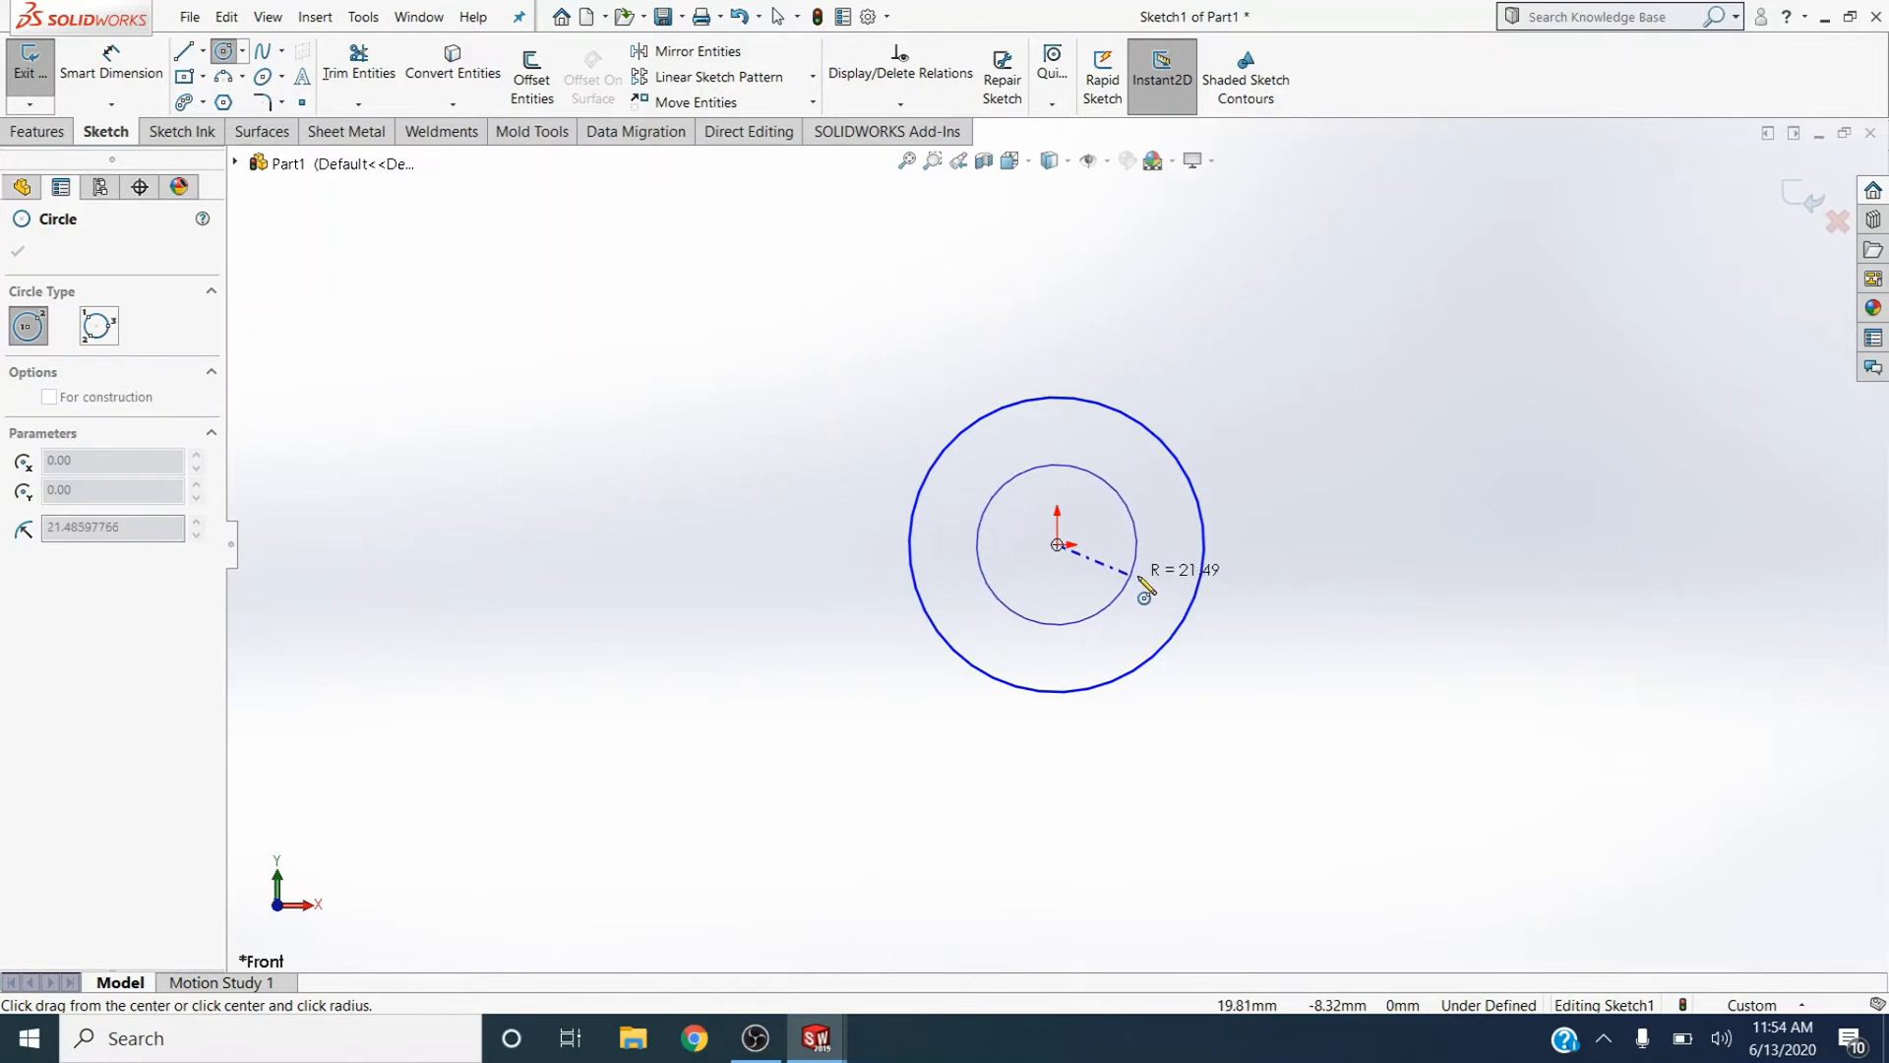
click(1137, 583)
Dimension the outer circle with a diameter of 7.5 mm
click(153, 77)
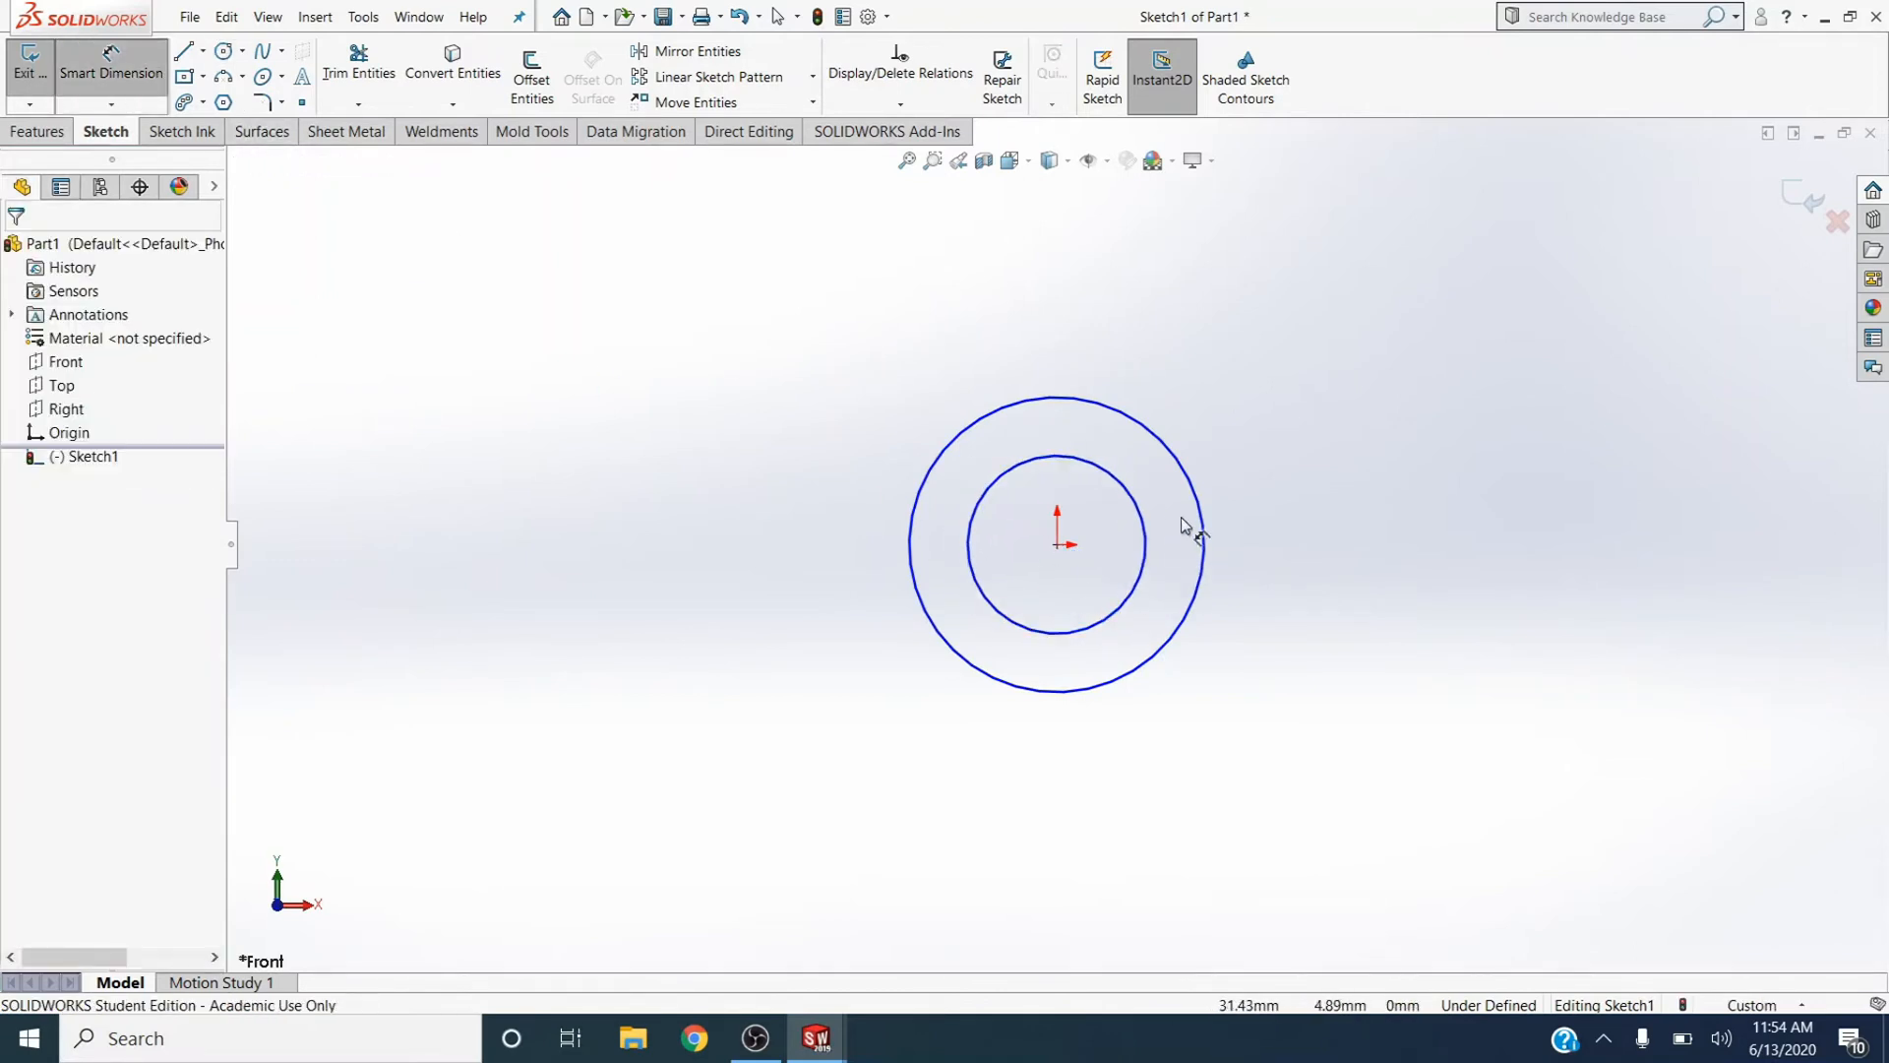
click(1219, 522)
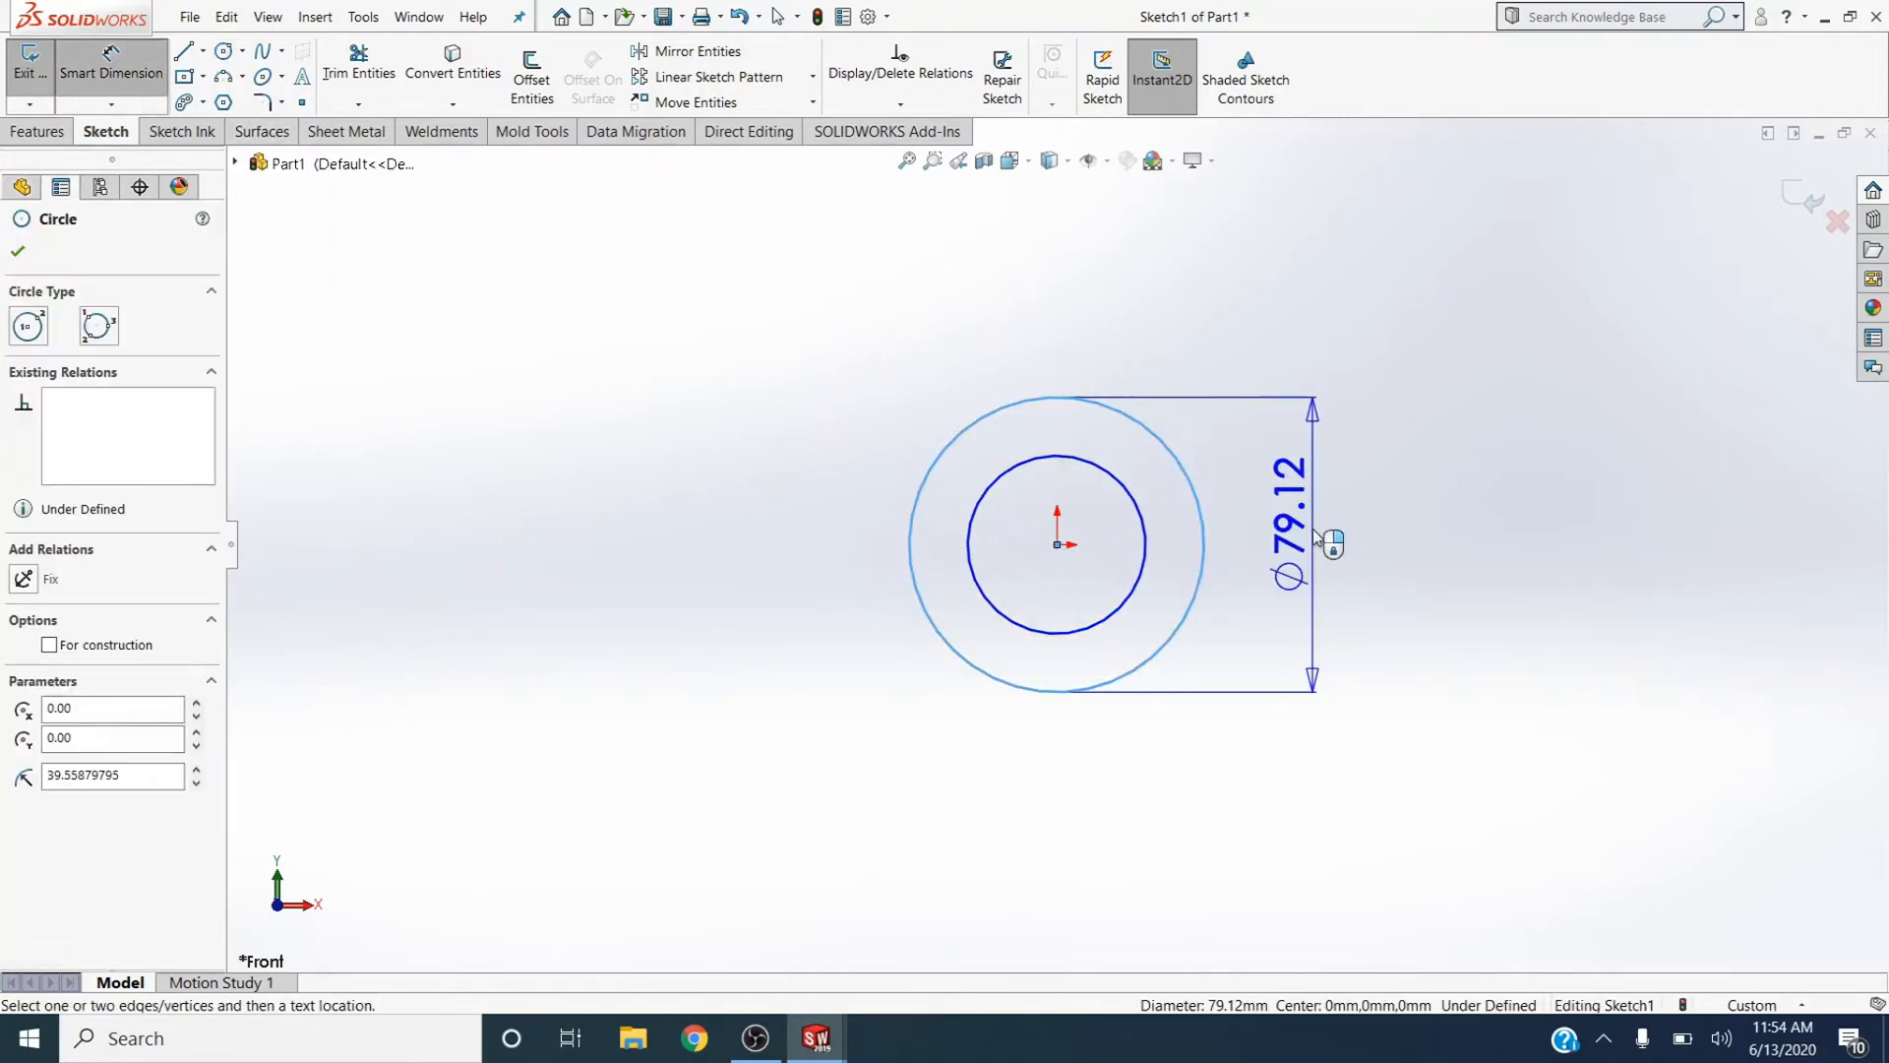
click(1319, 536)
text(7.5)
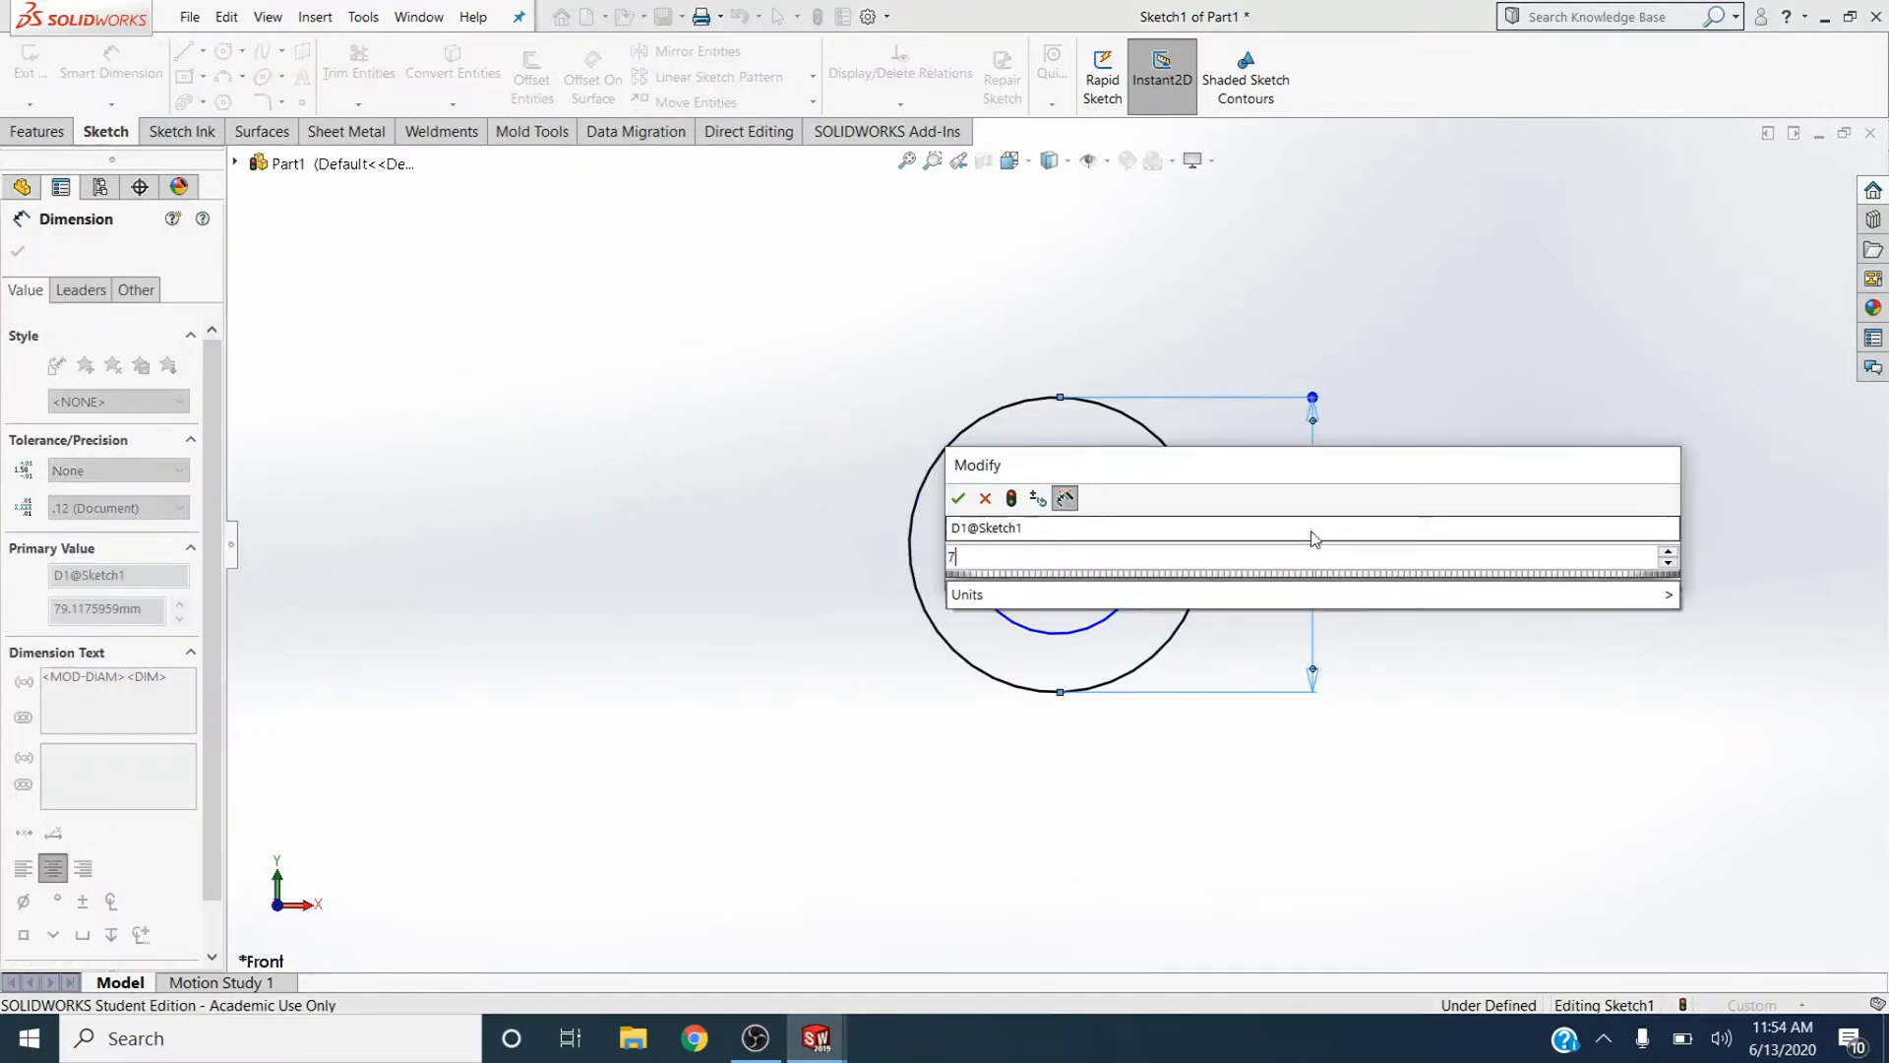
key(Return)
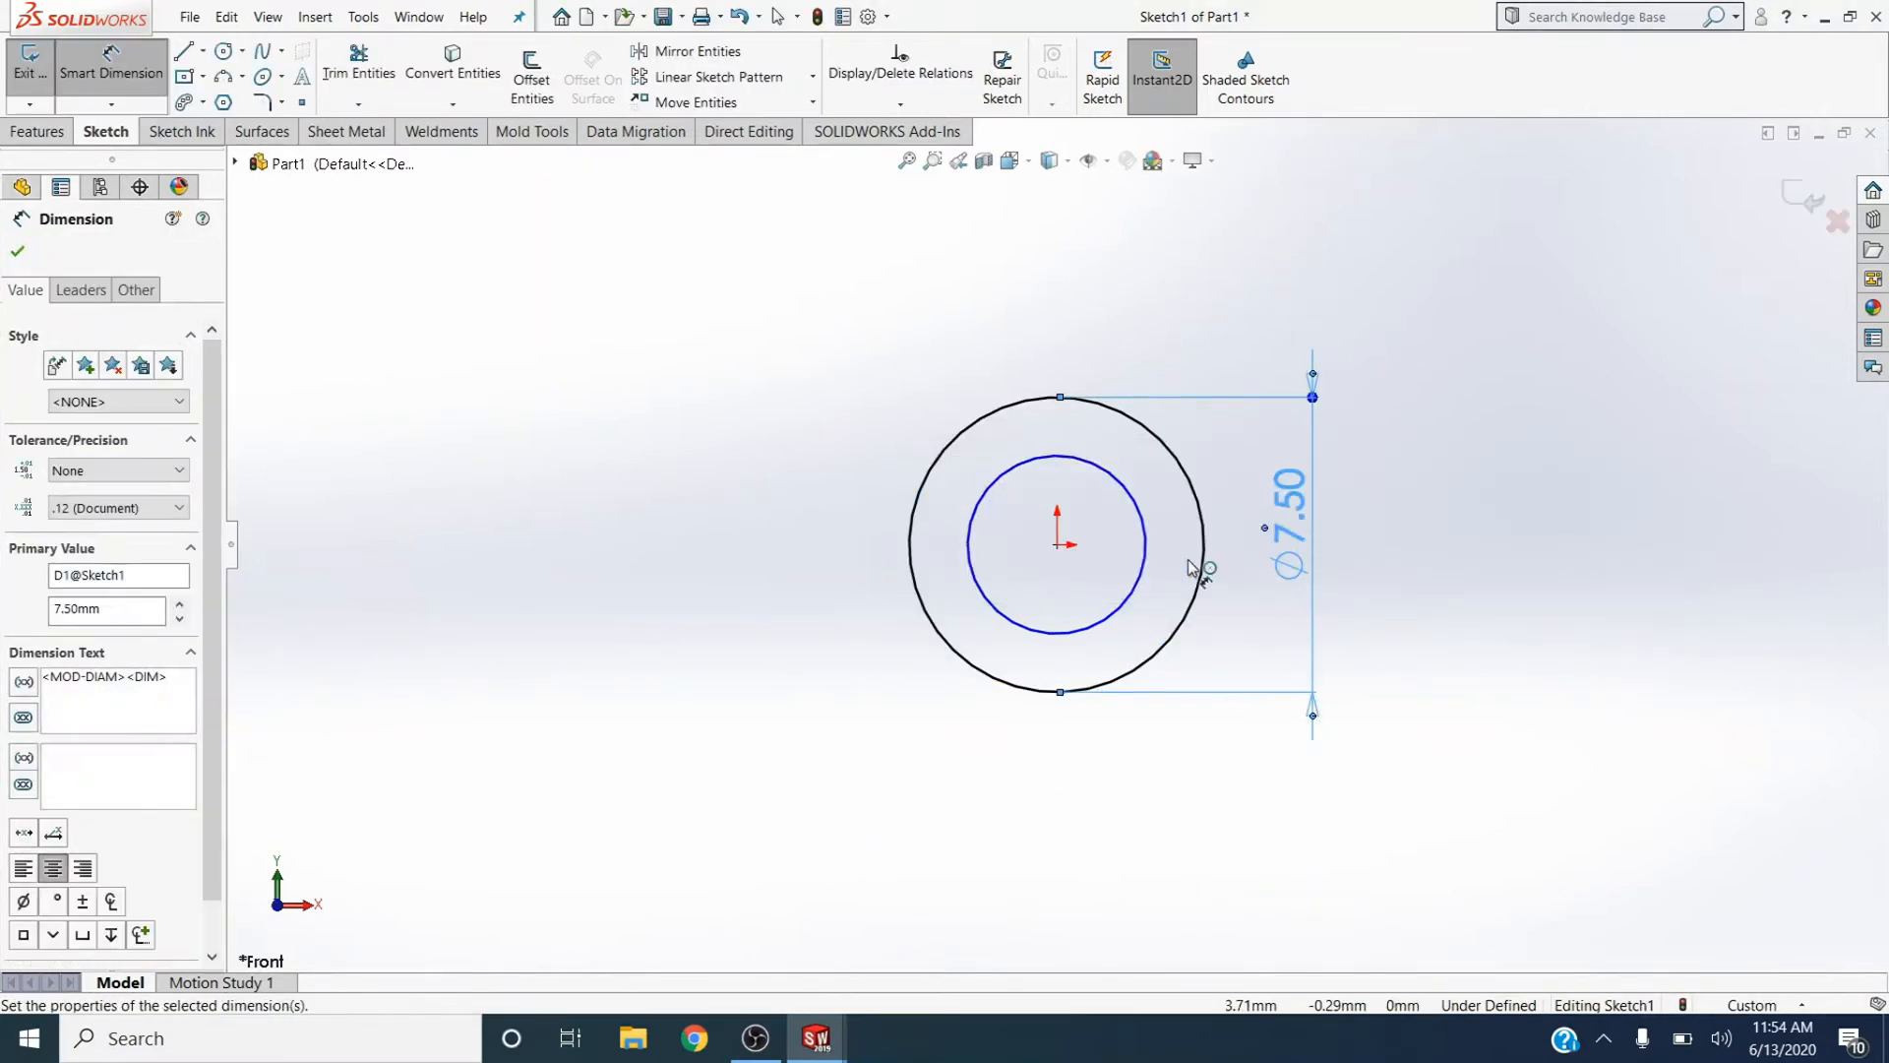
Dimension the inner circle with a diameter of 3.5 mm
click(1139, 581)
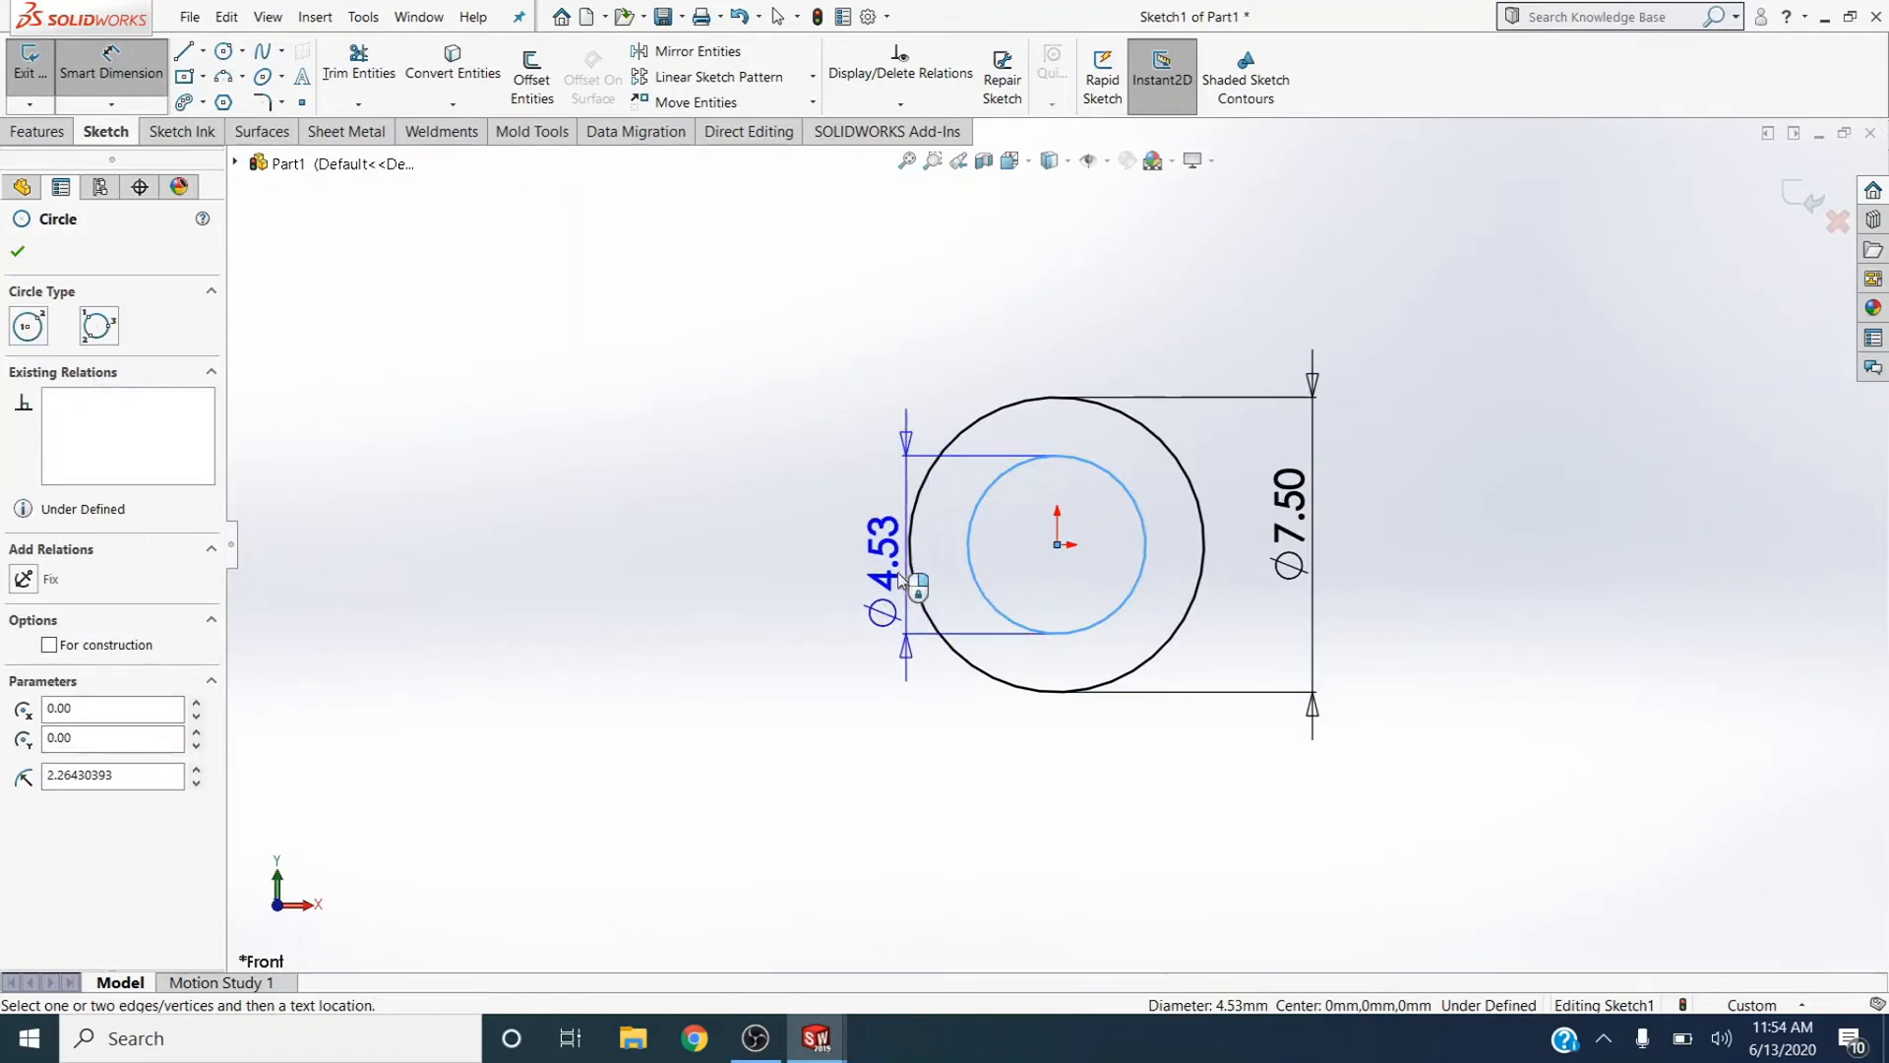
click(852, 591)
text(3)
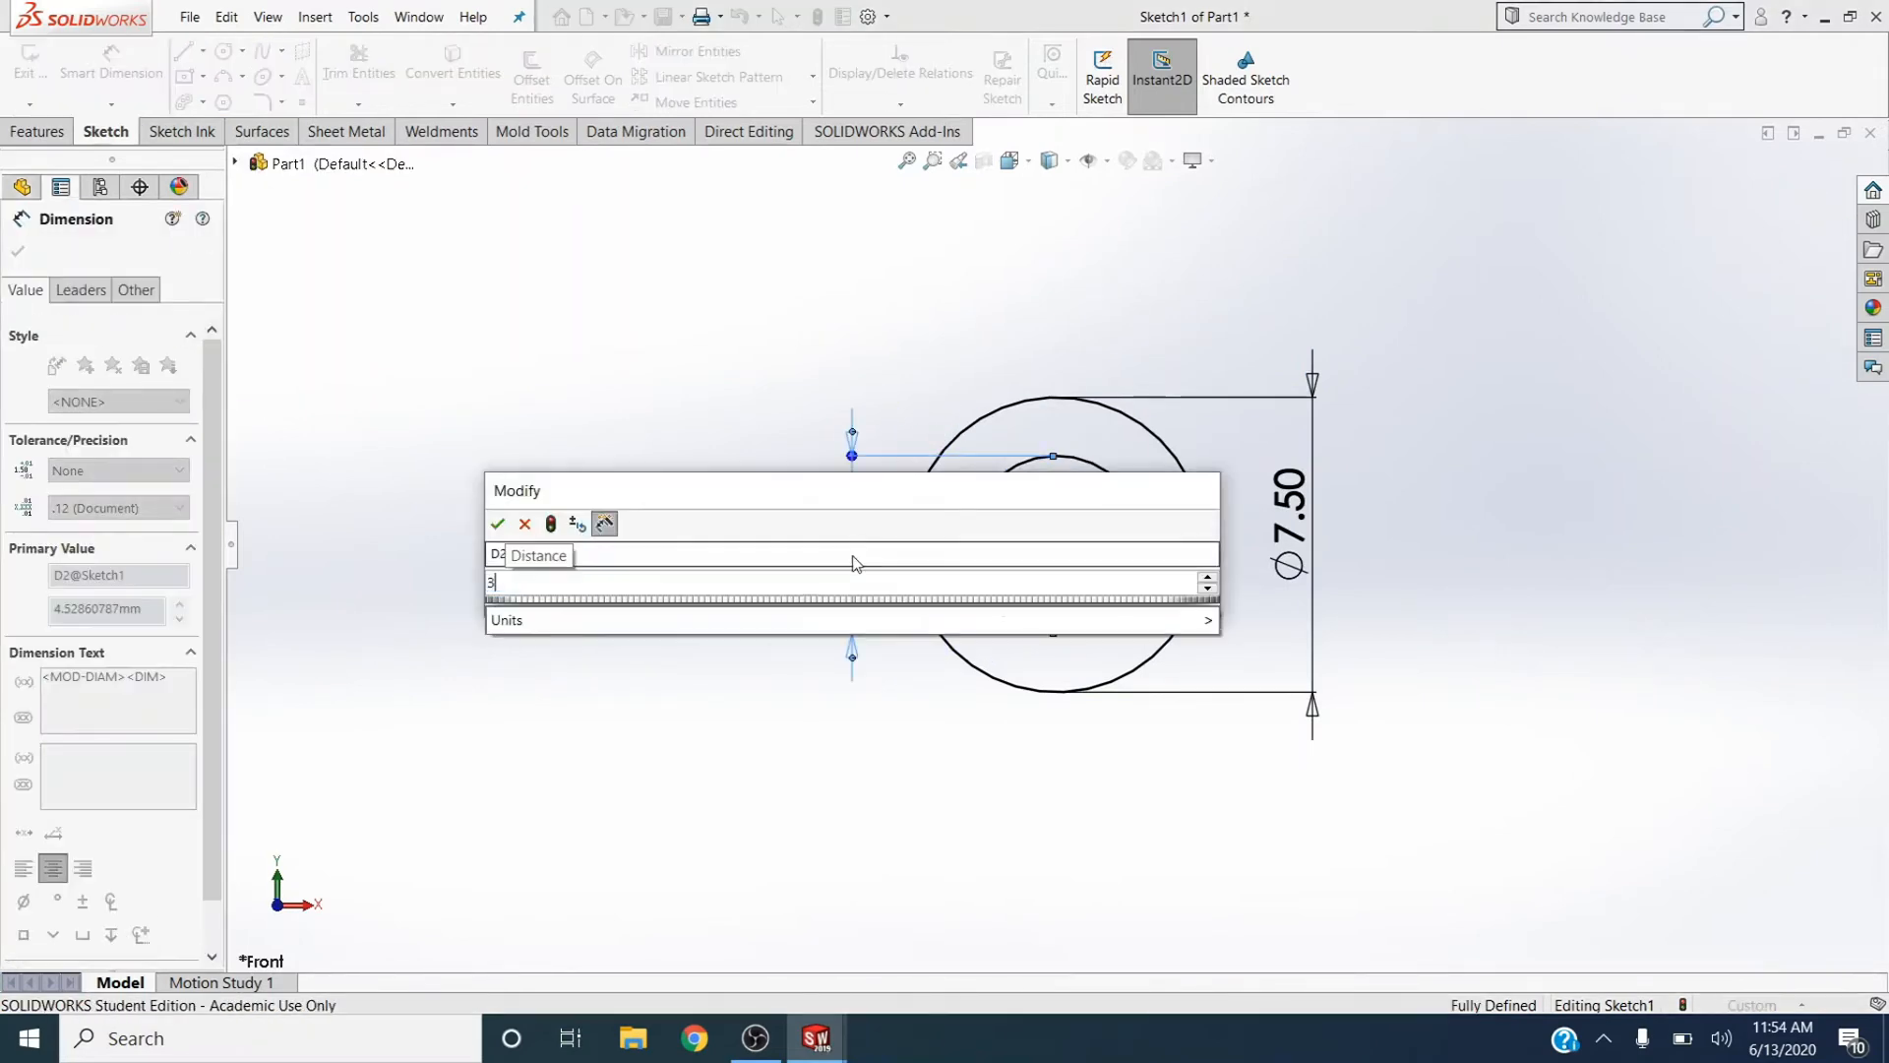
text(.5)
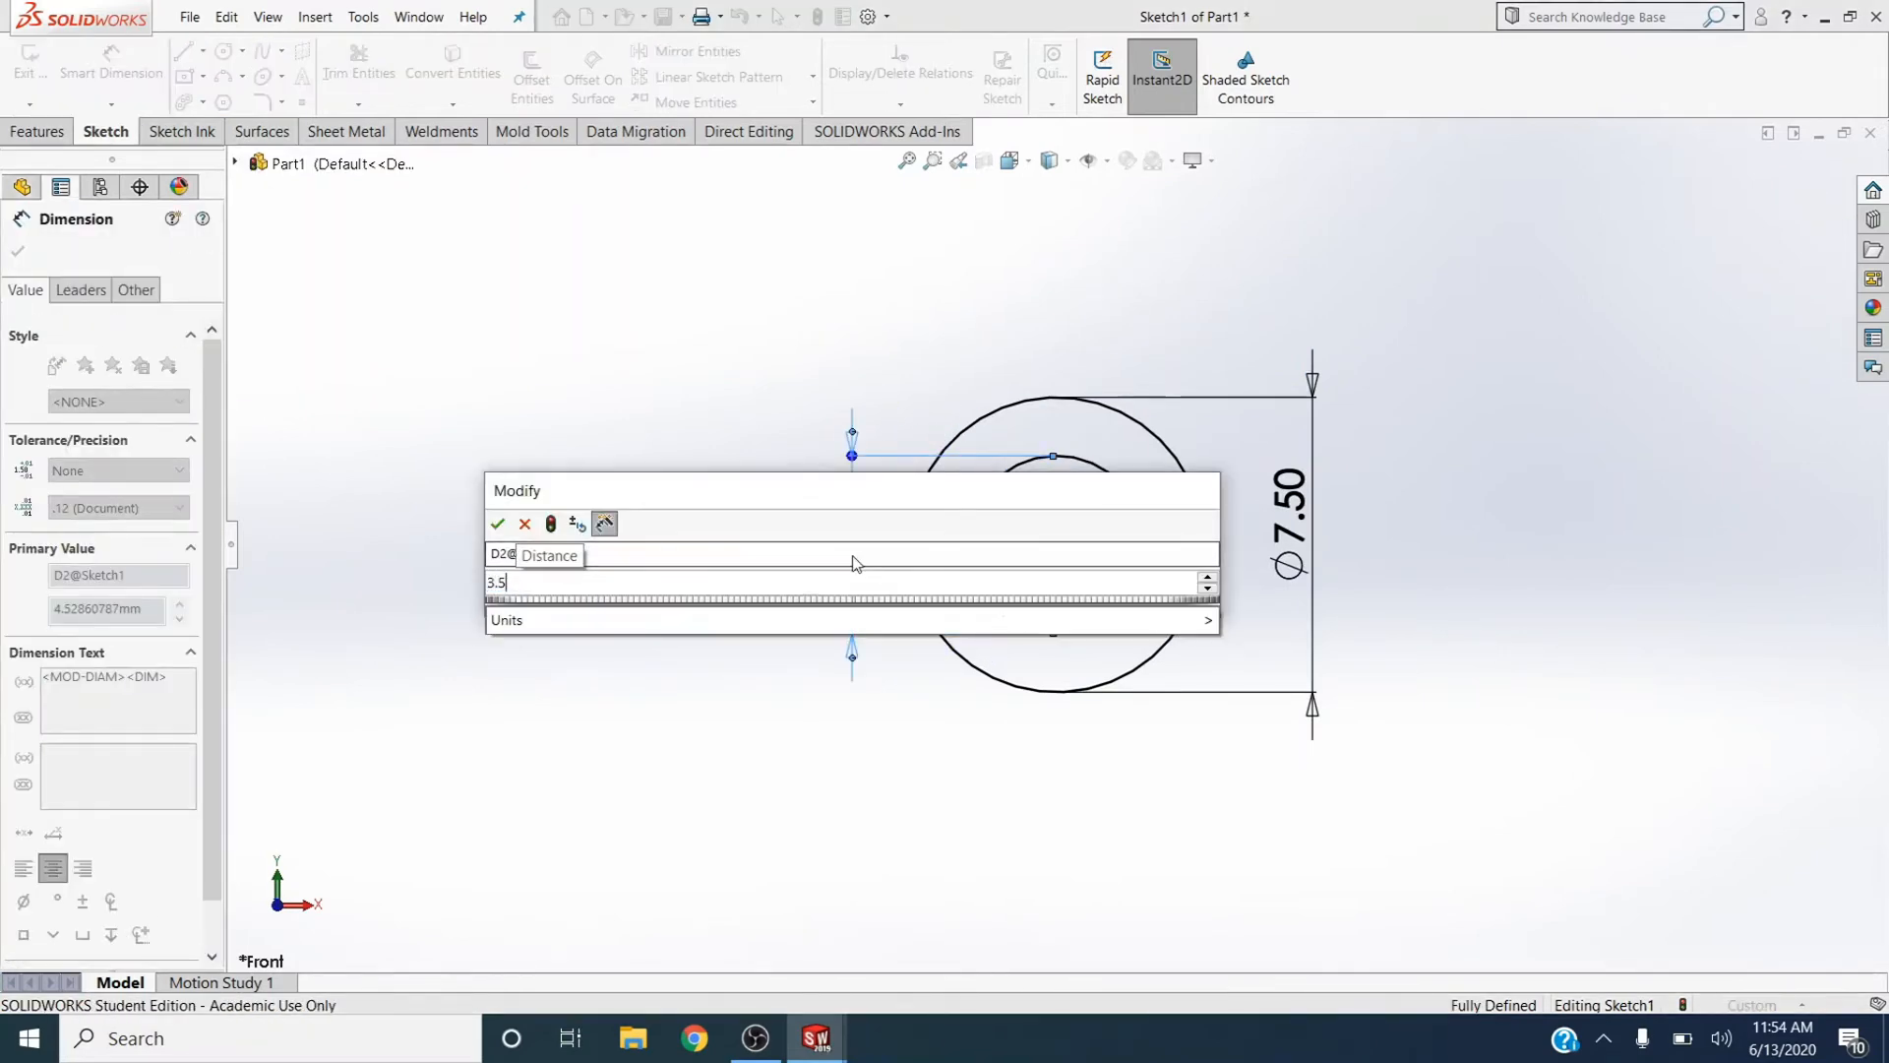
key(Return)
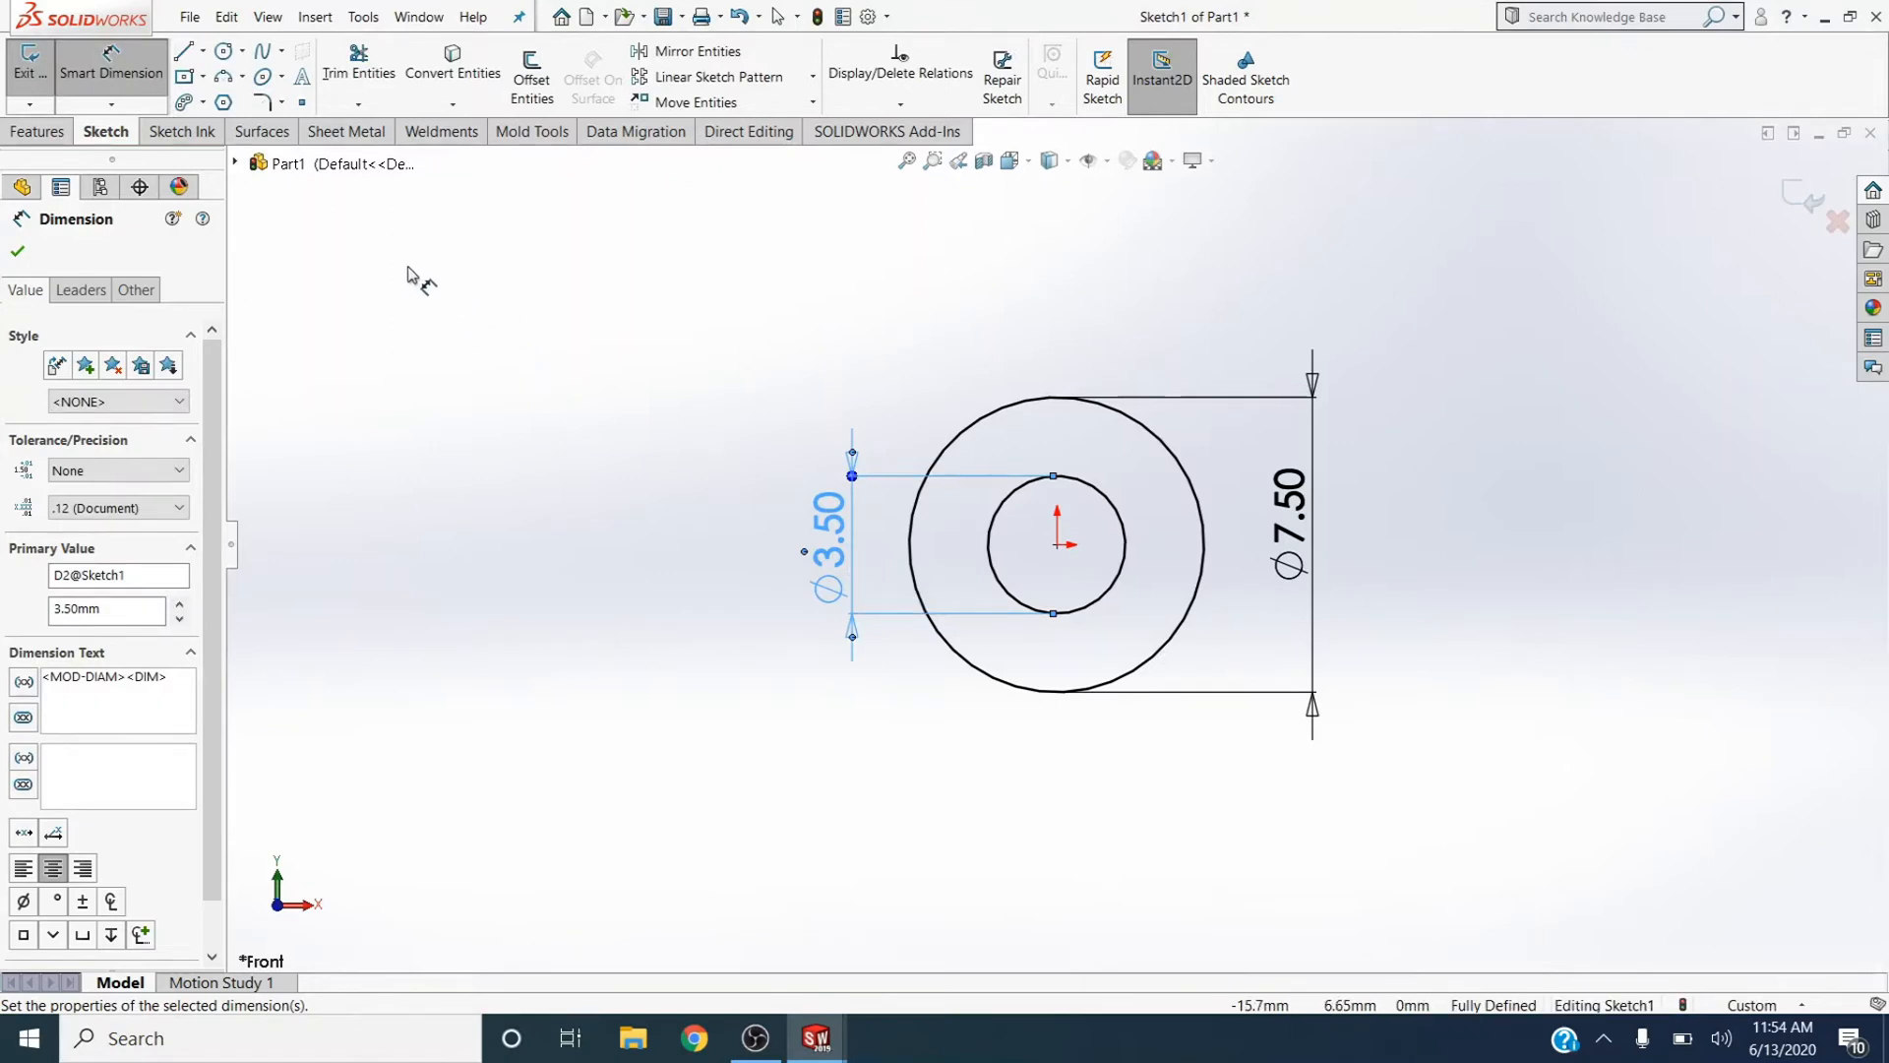
Extrude the ring profile as a boss 0.25 mm thick with the Mid Plane end condition
click(37, 131)
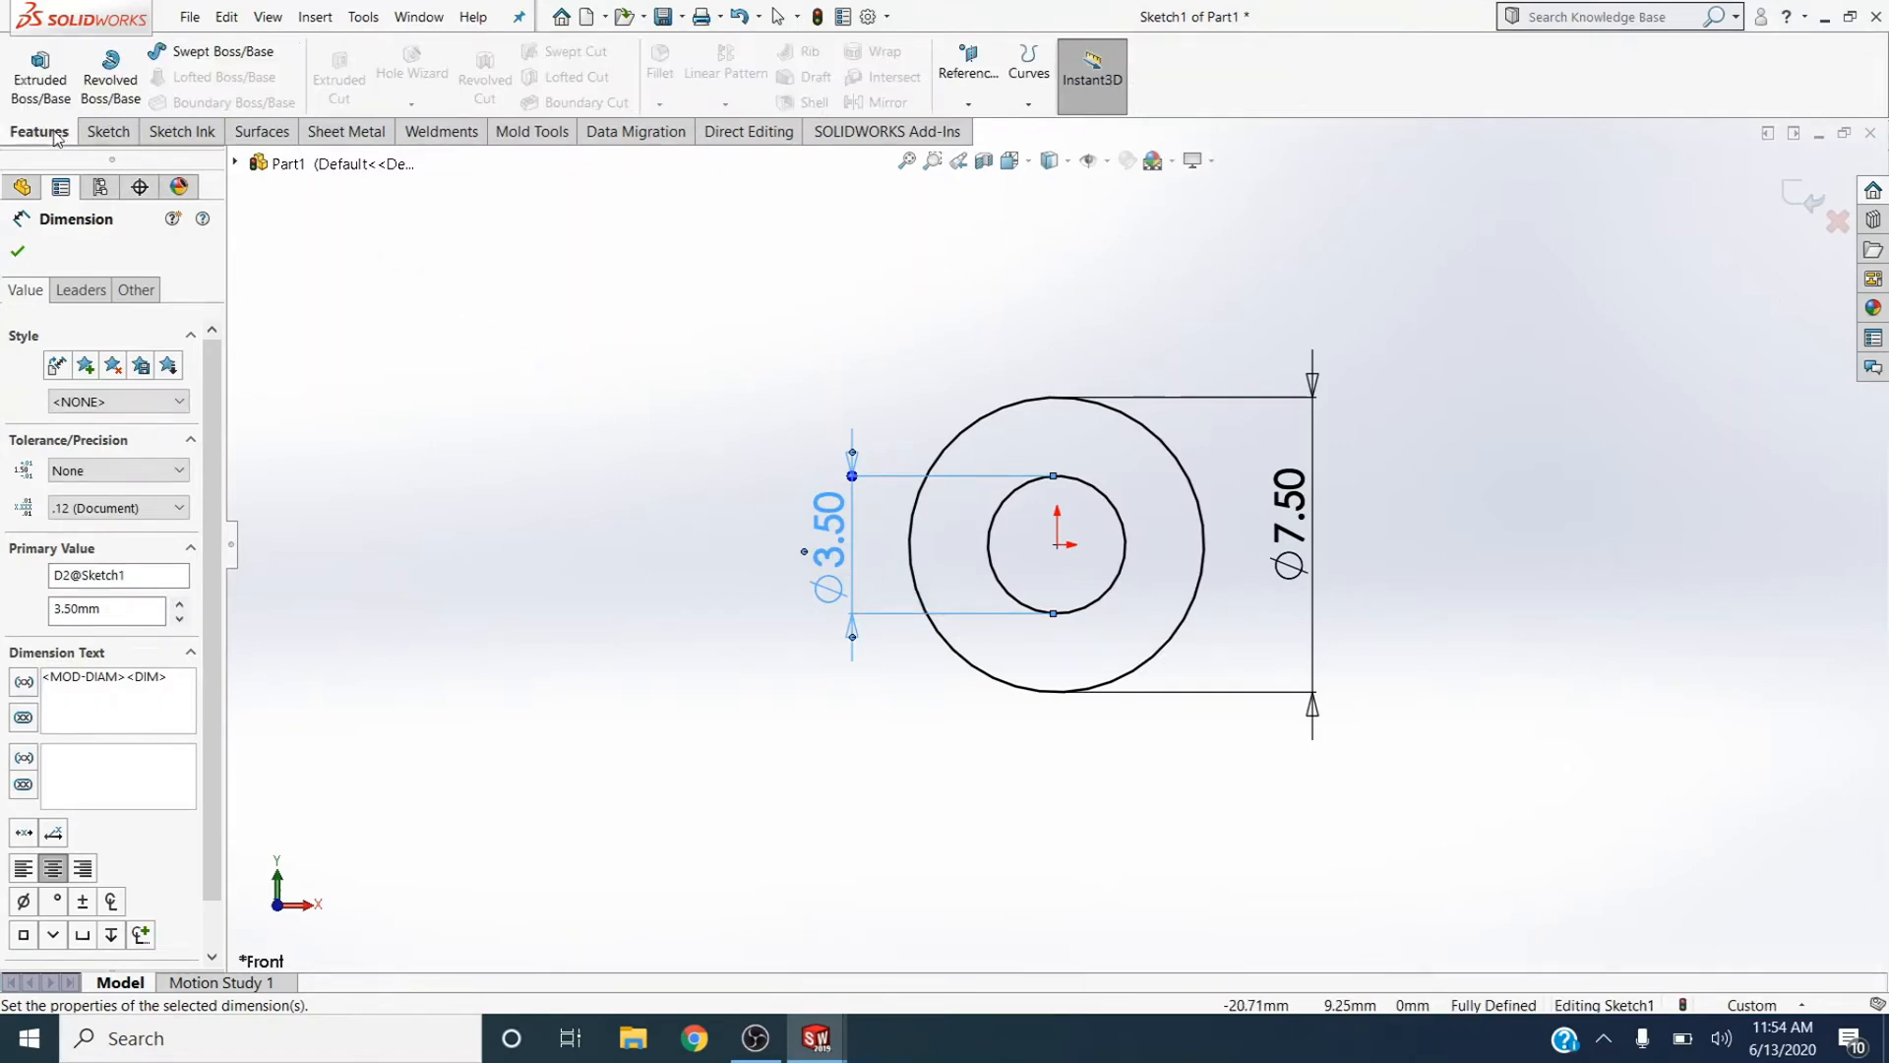
click(41, 79)
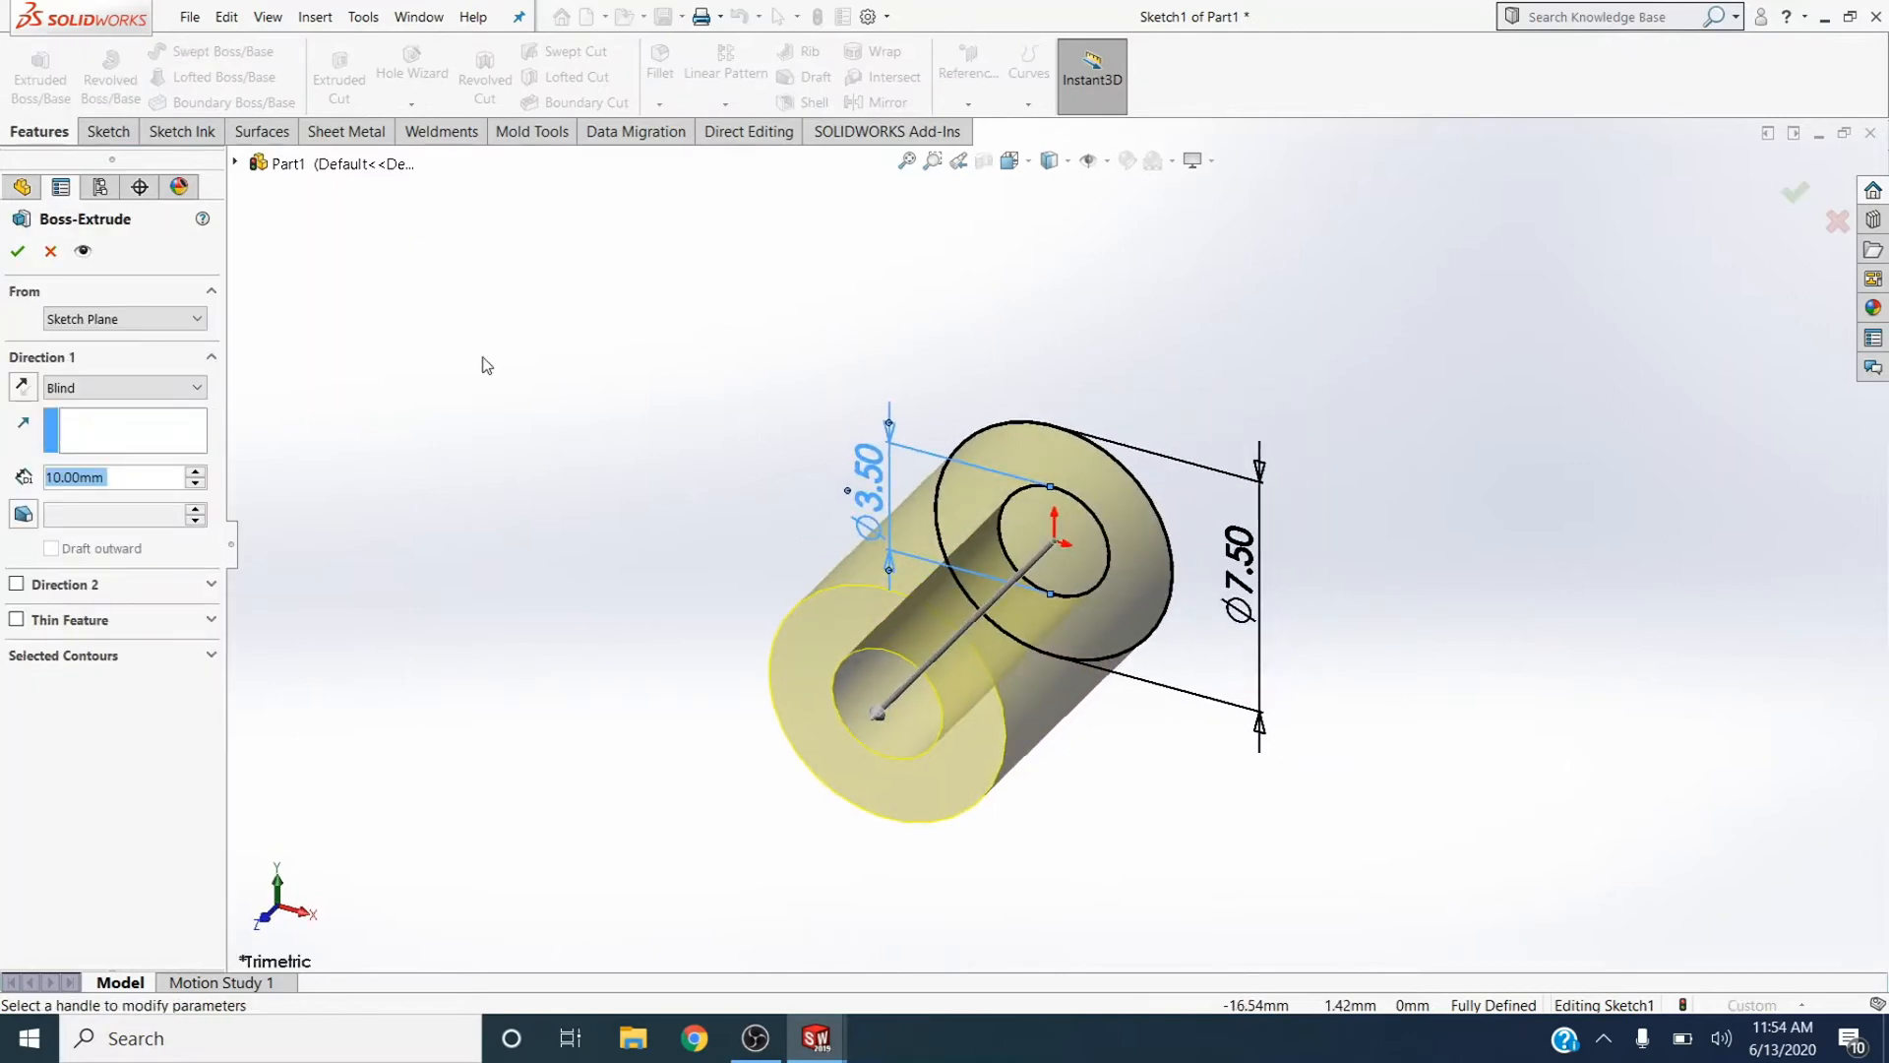
key(BackSpace)
text(.)
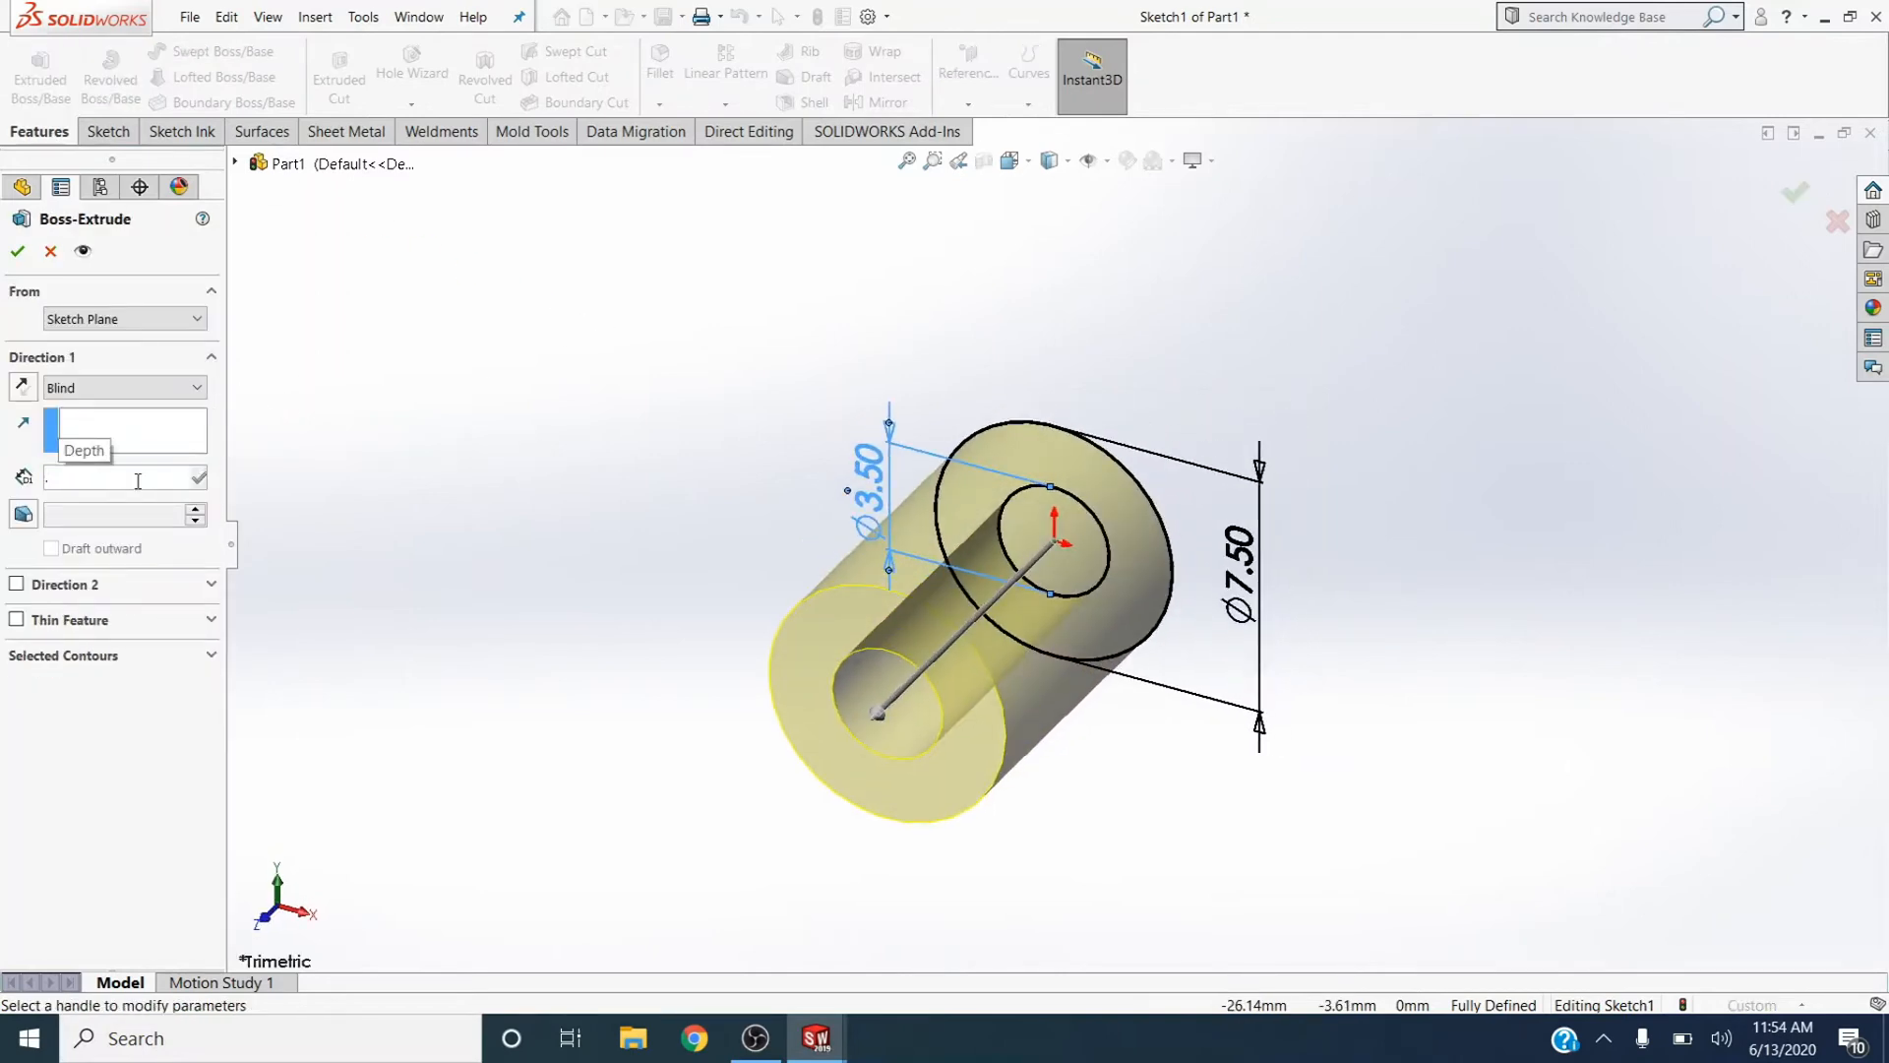
text(25)
key(Return)
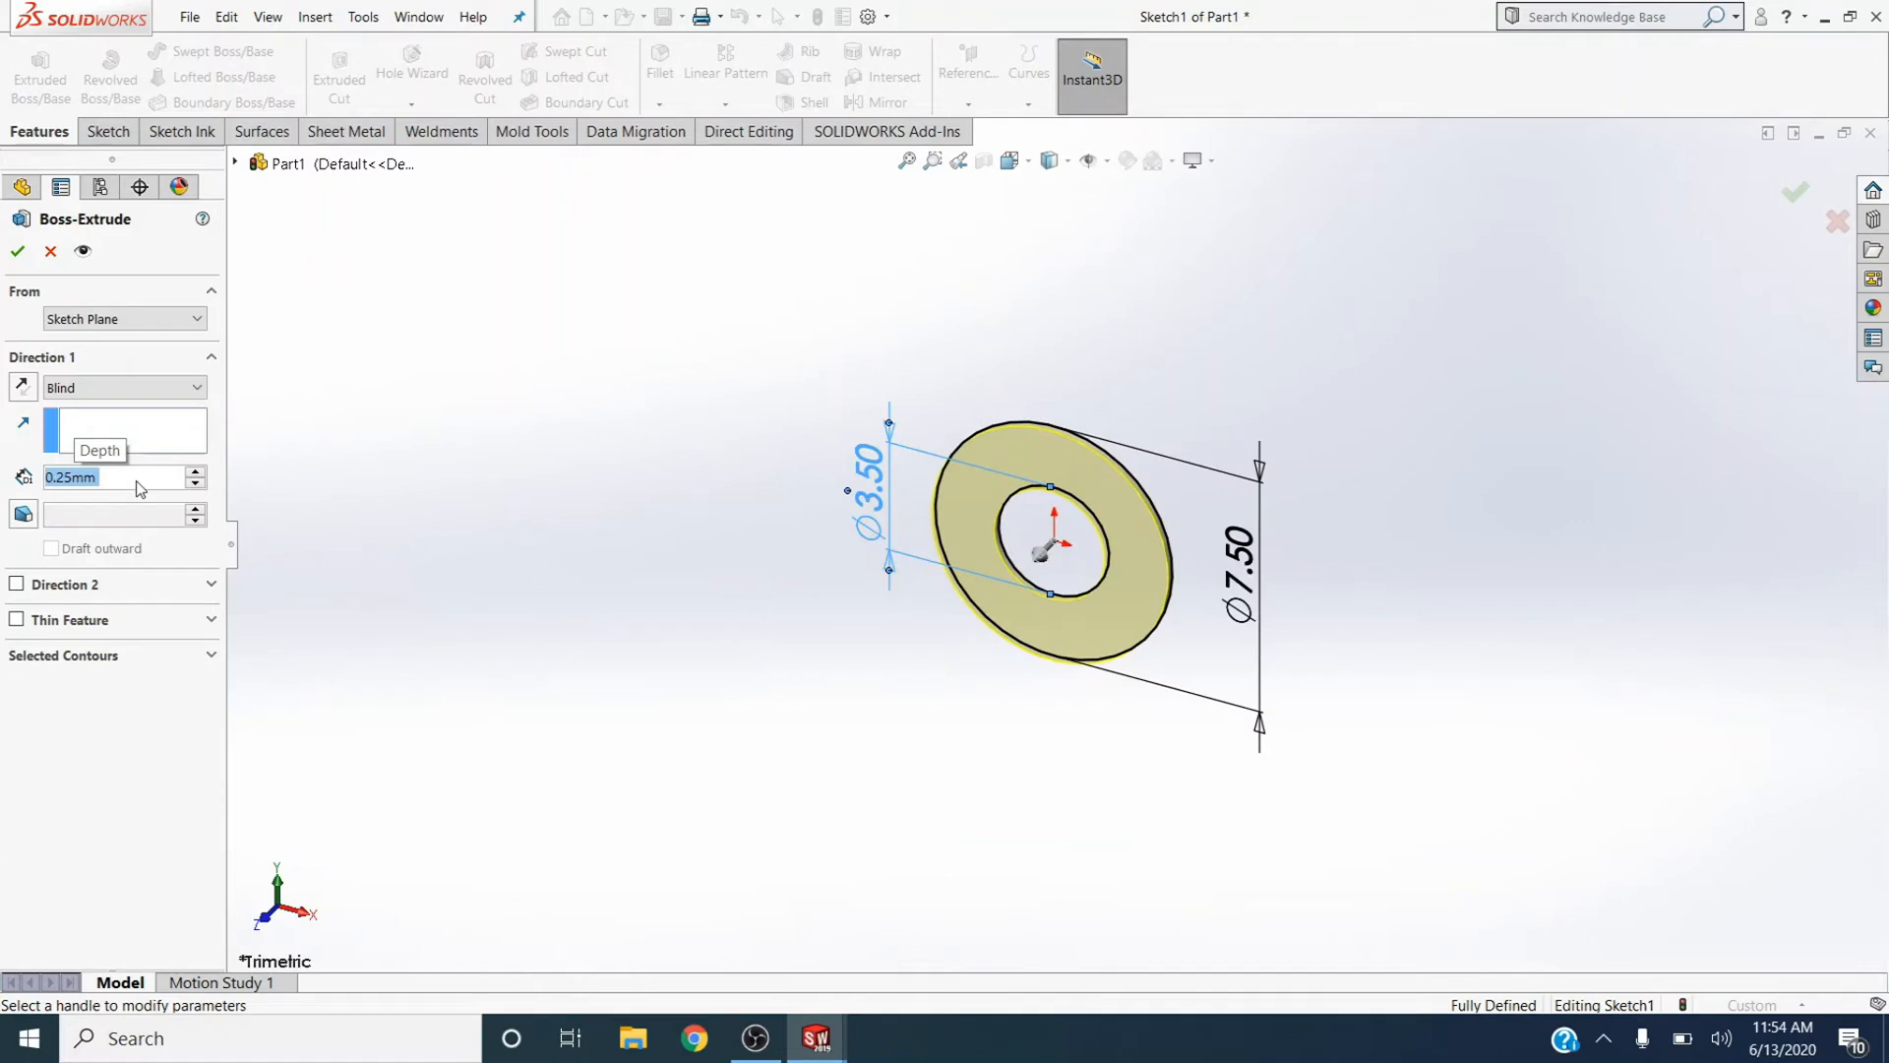
click(138, 387)
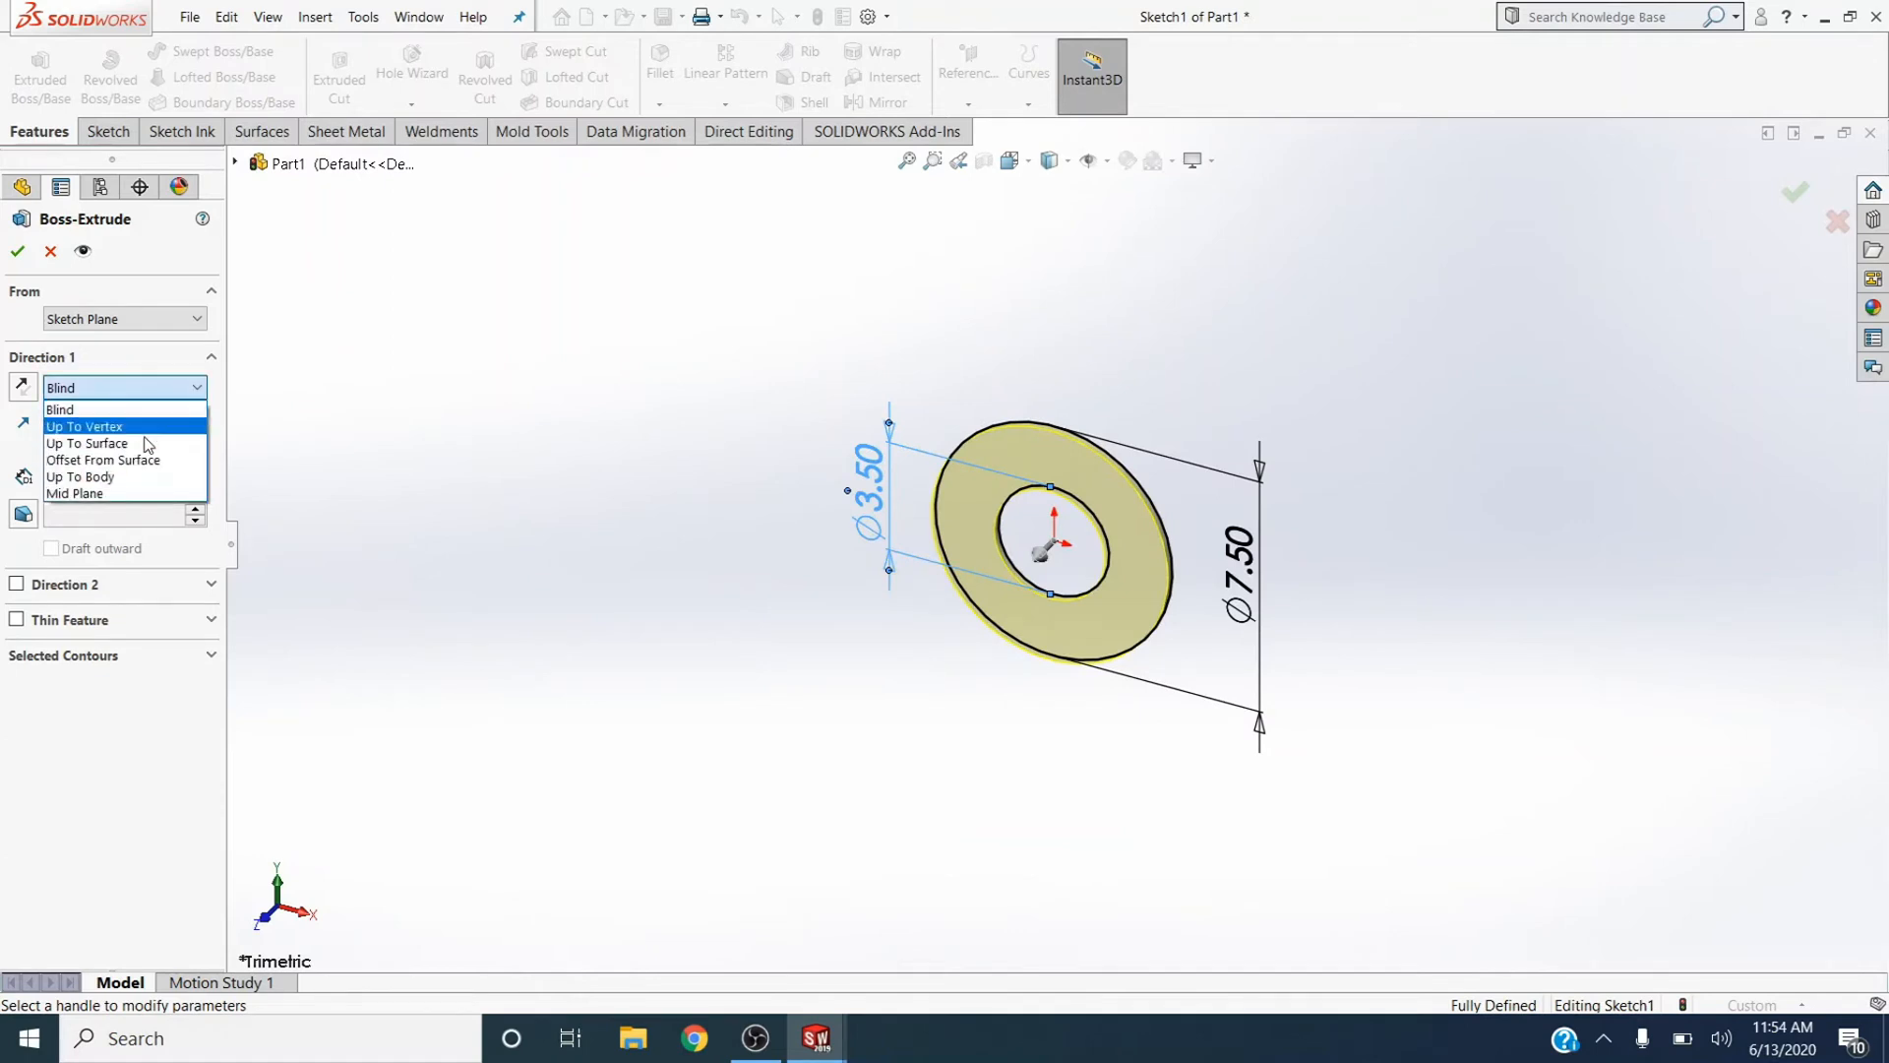
click(139, 494)
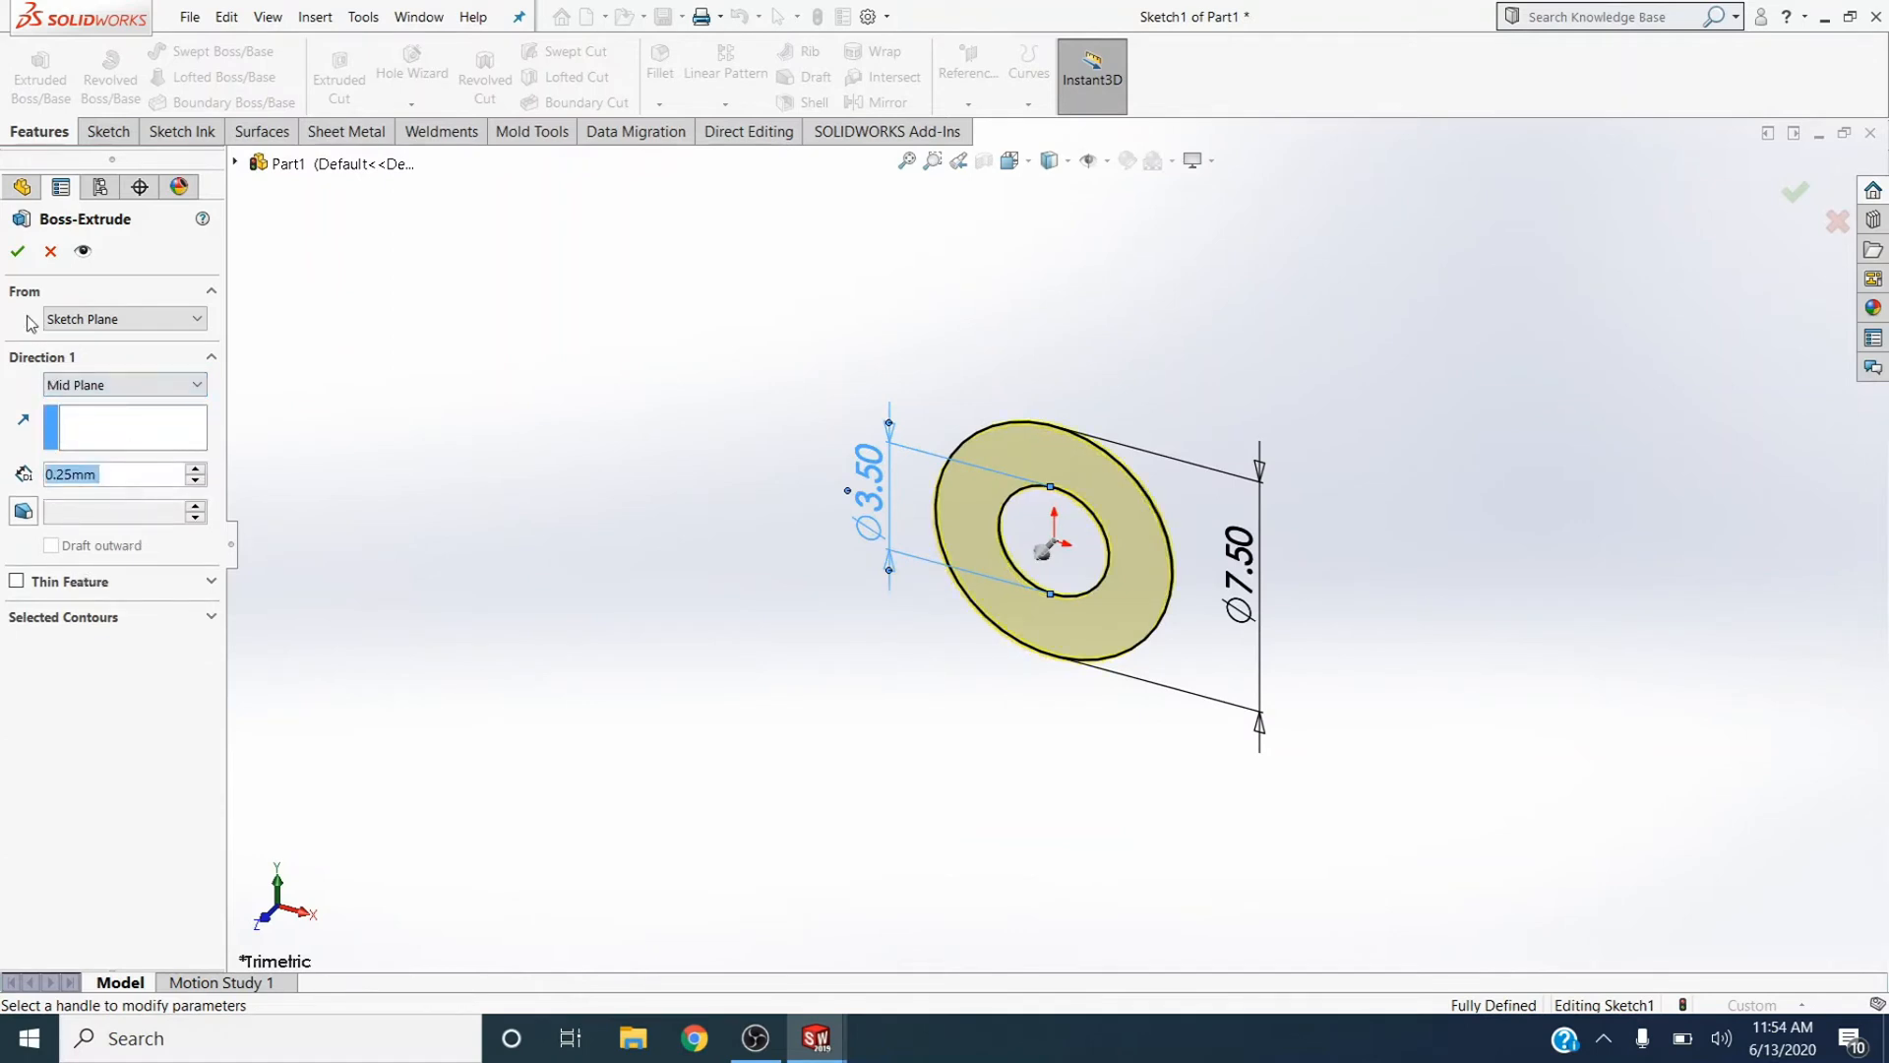
click(17, 254)
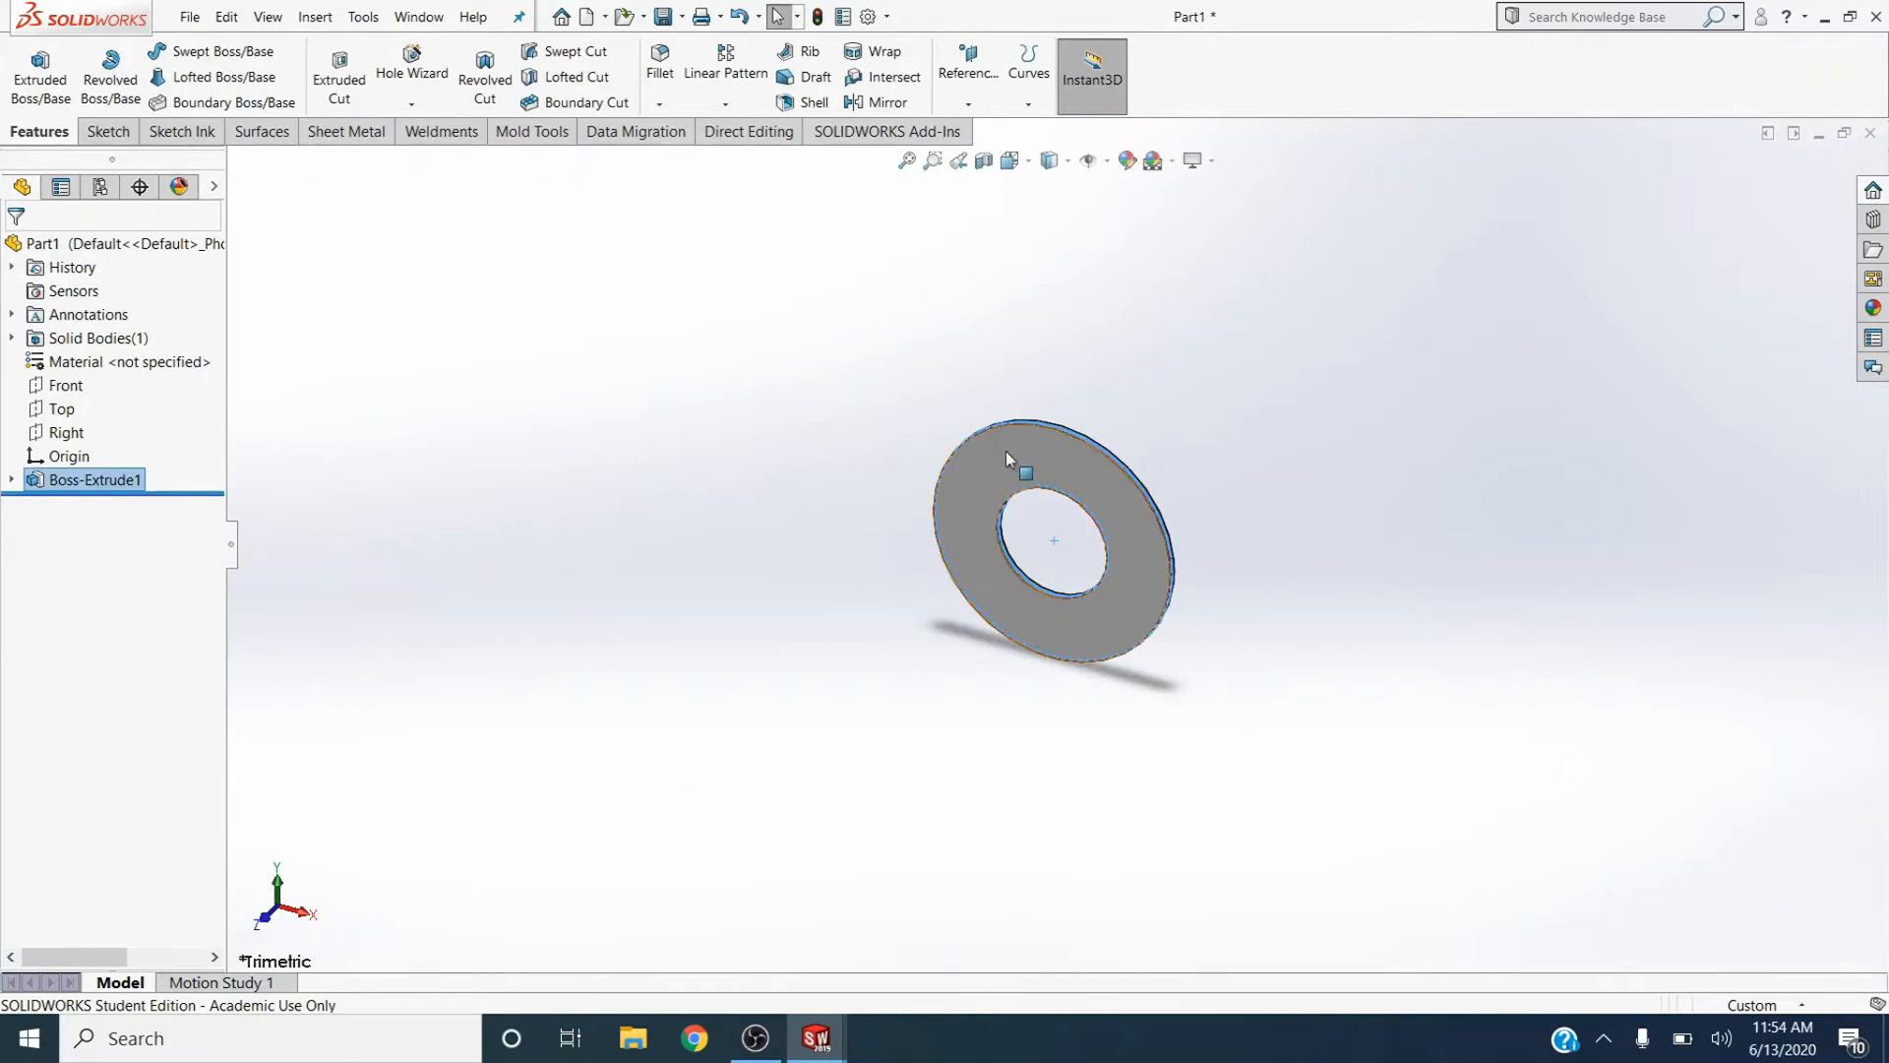
Start a sketch on the washer's front face, viewed head-on, and draw a circle of about 0.39 mm radius straight above the origin
right_click(1005, 448)
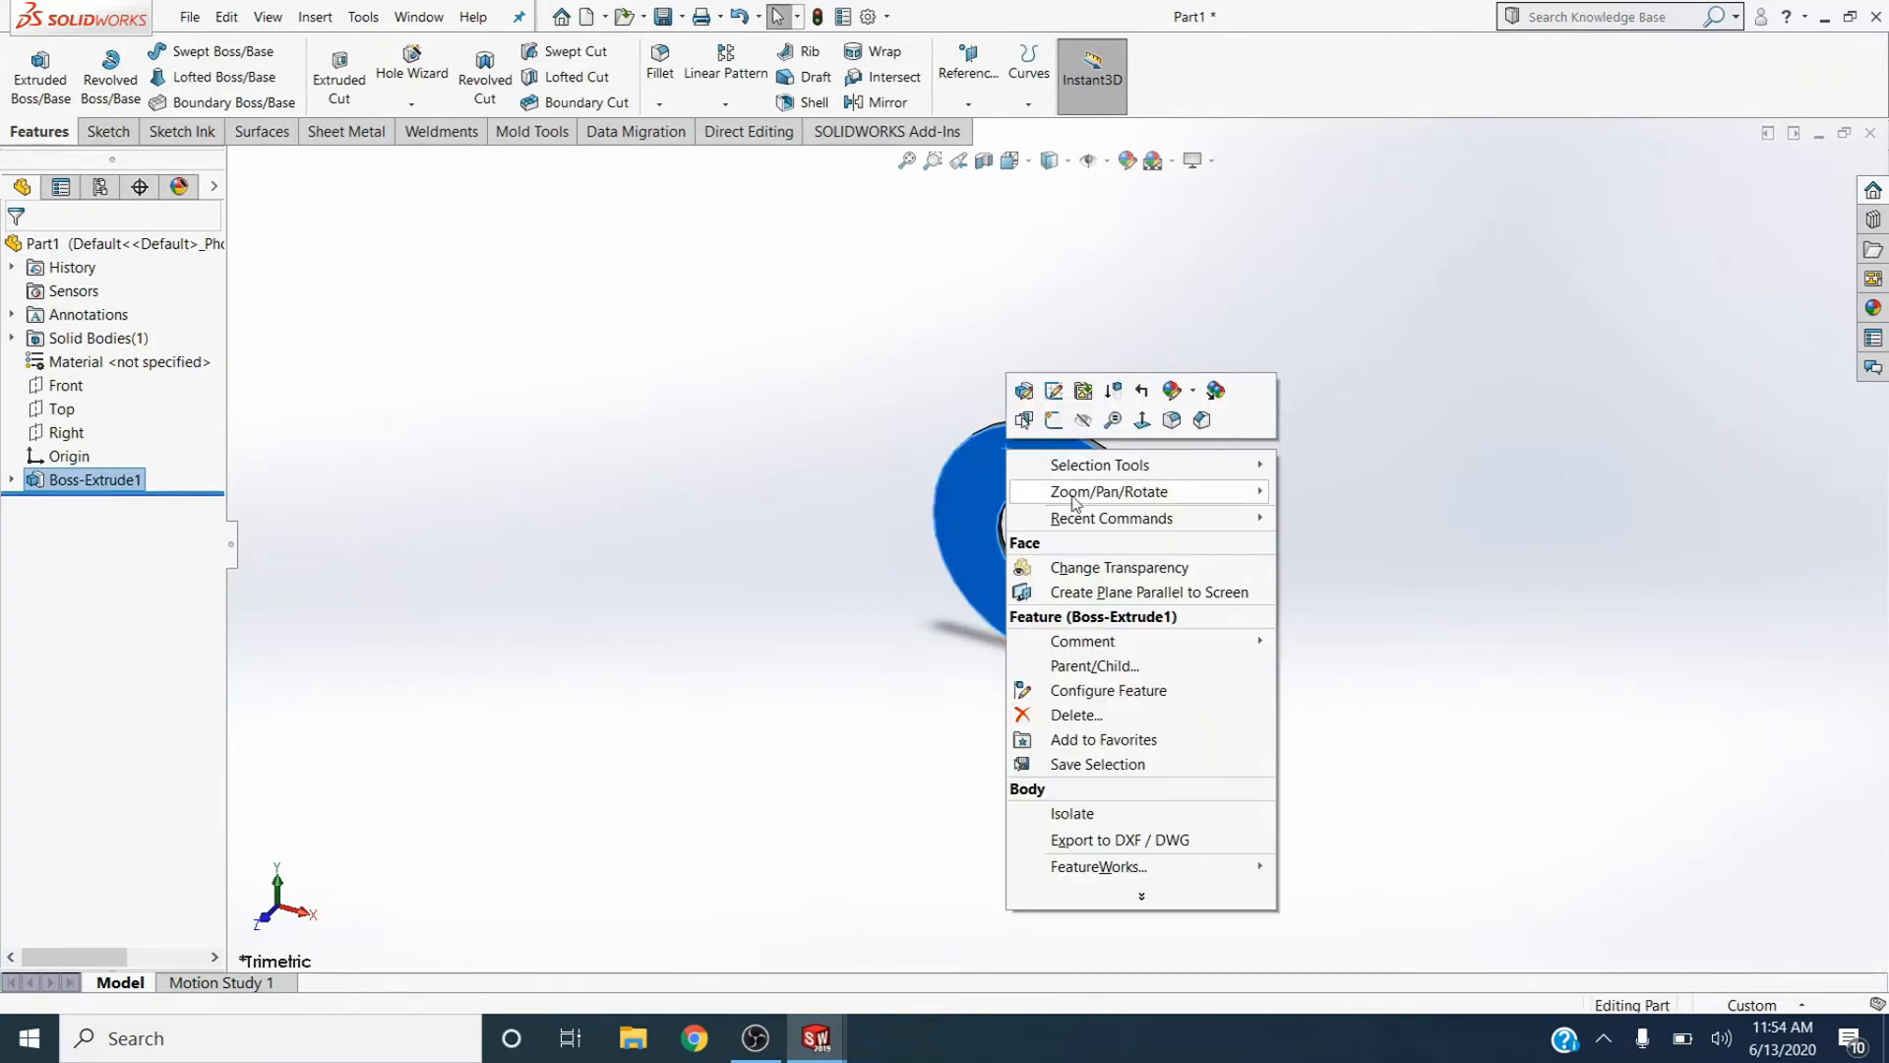
click(1142, 421)
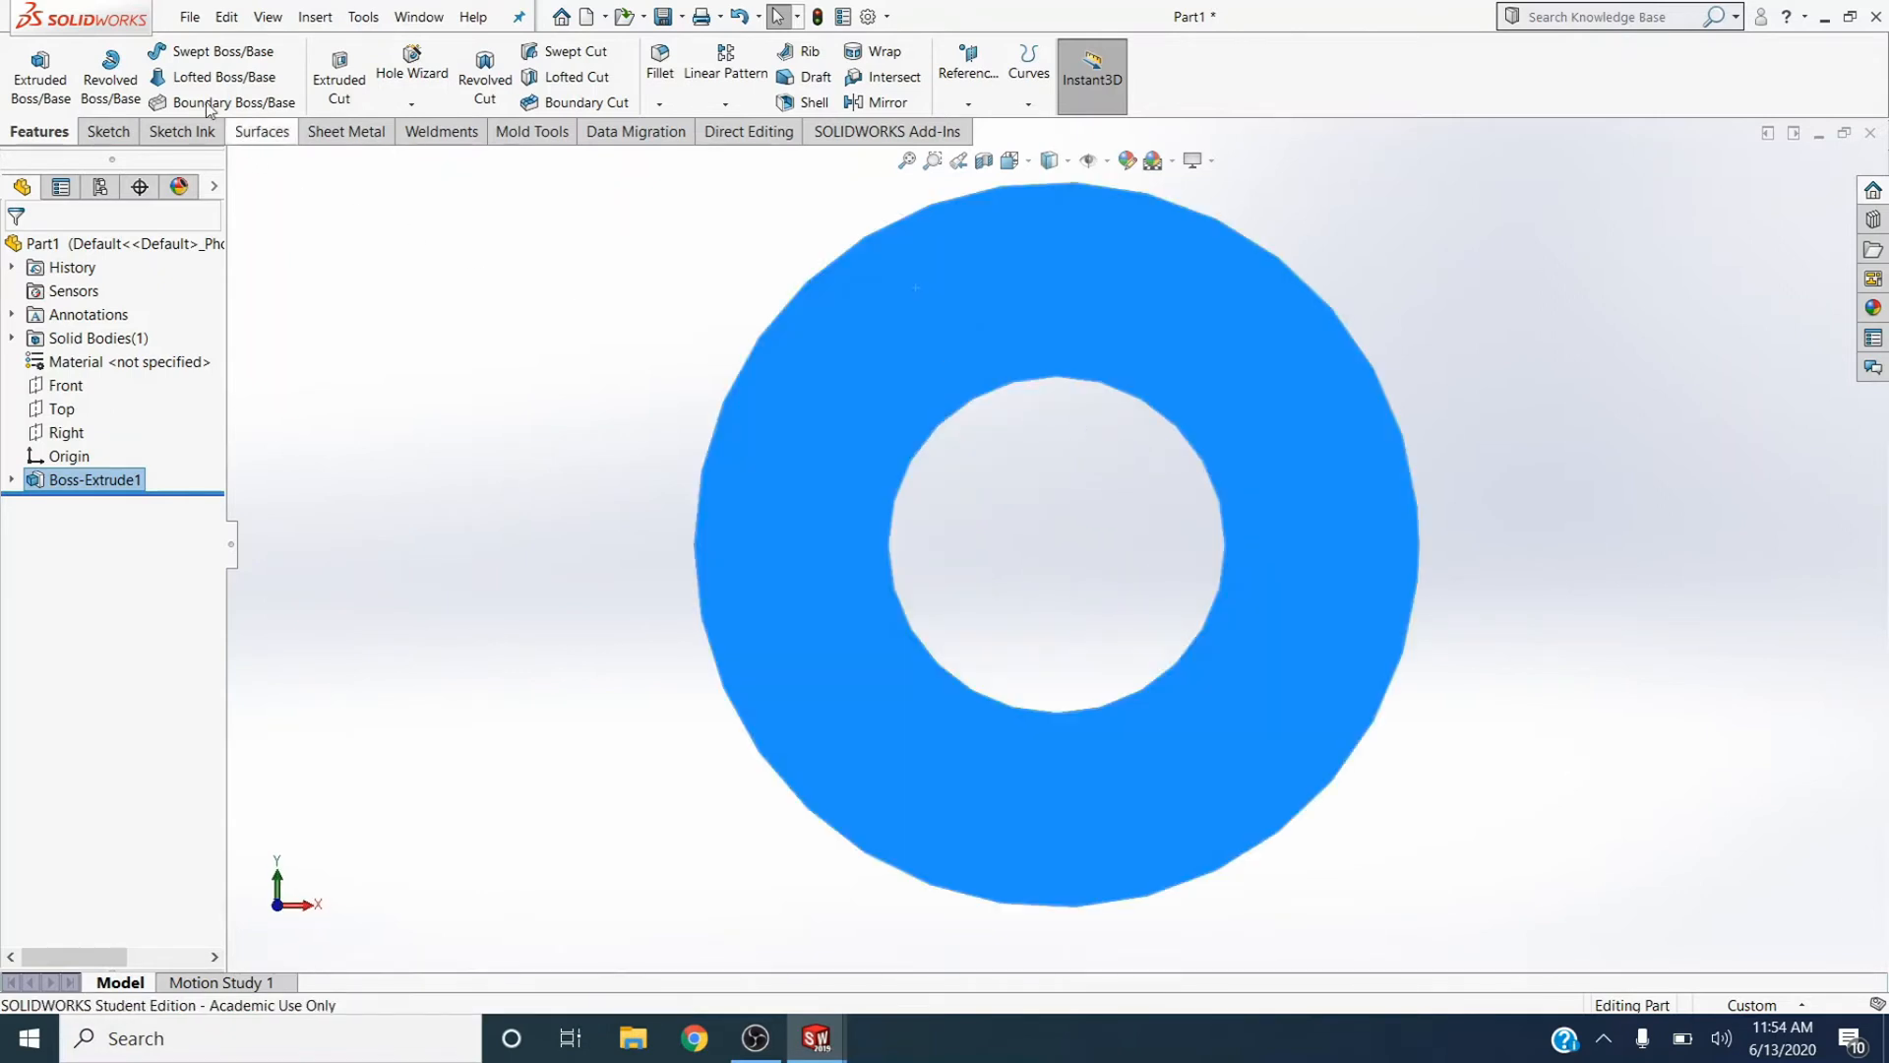
click(107, 132)
click(40, 69)
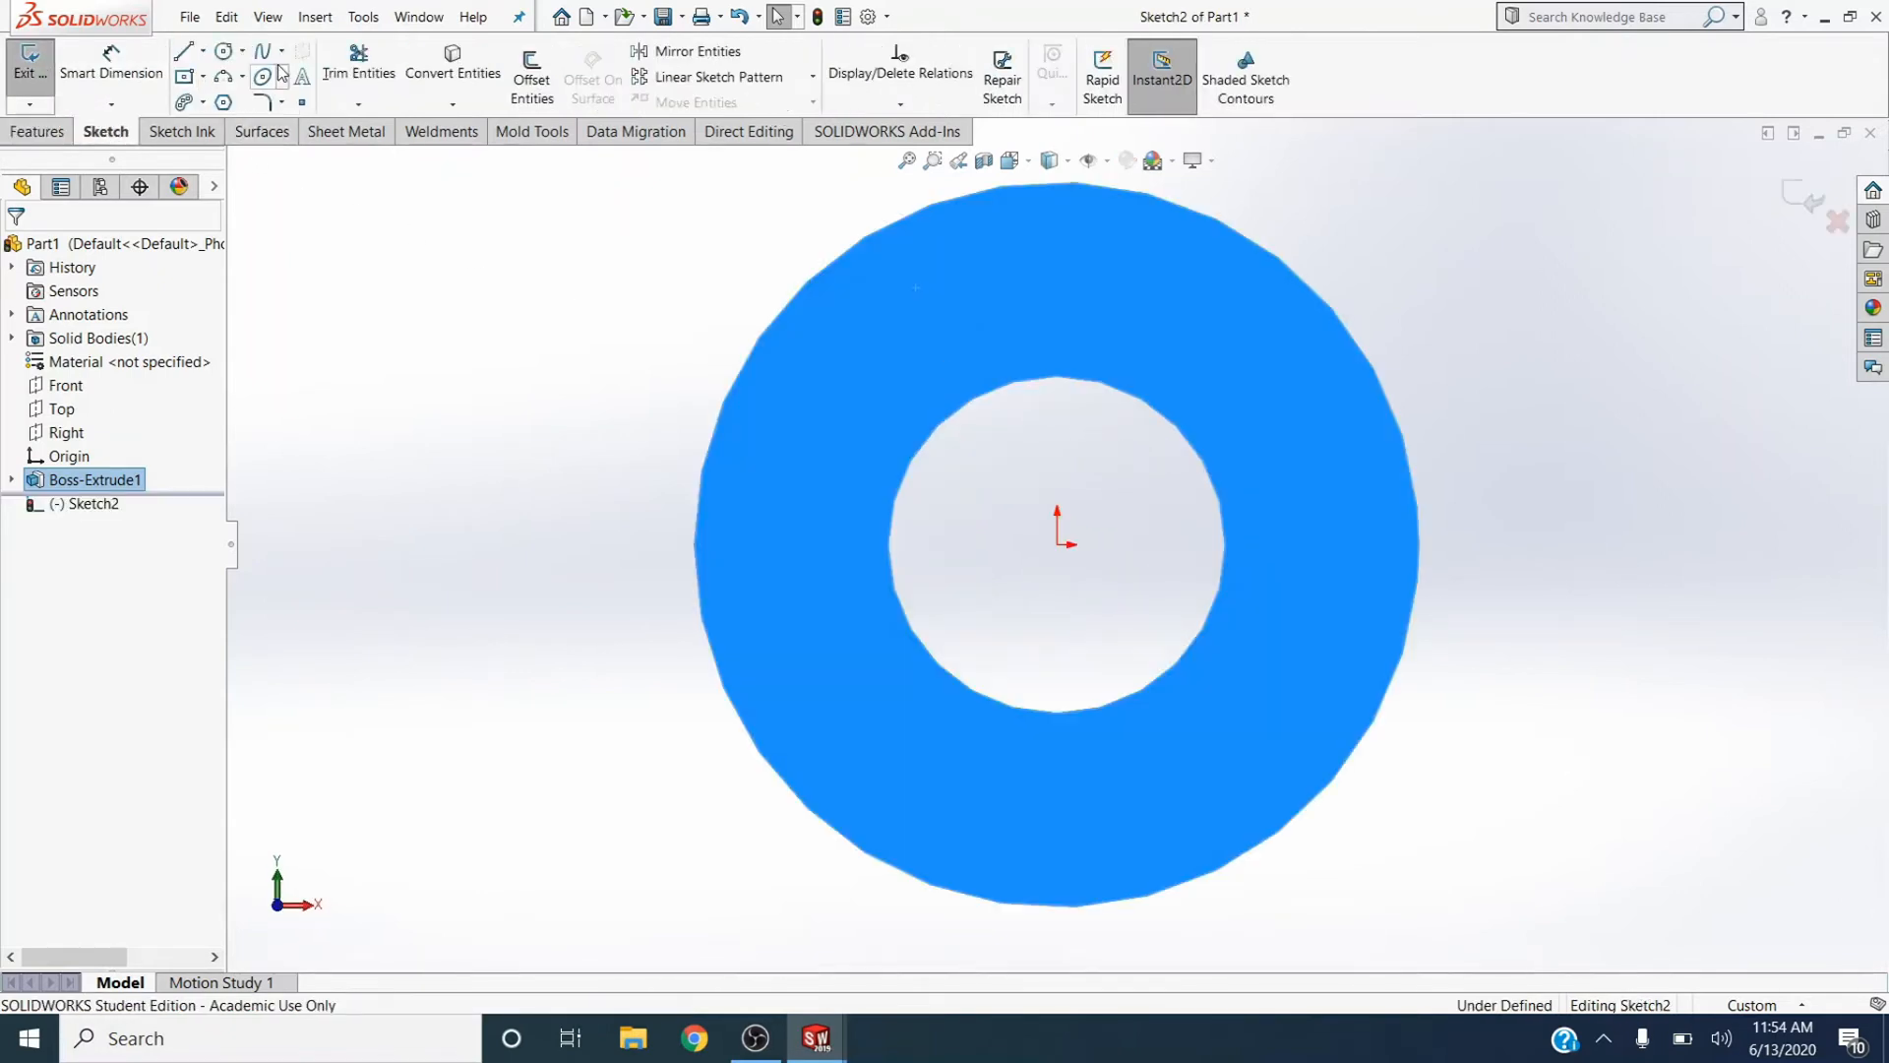
click(225, 50)
click(1057, 263)
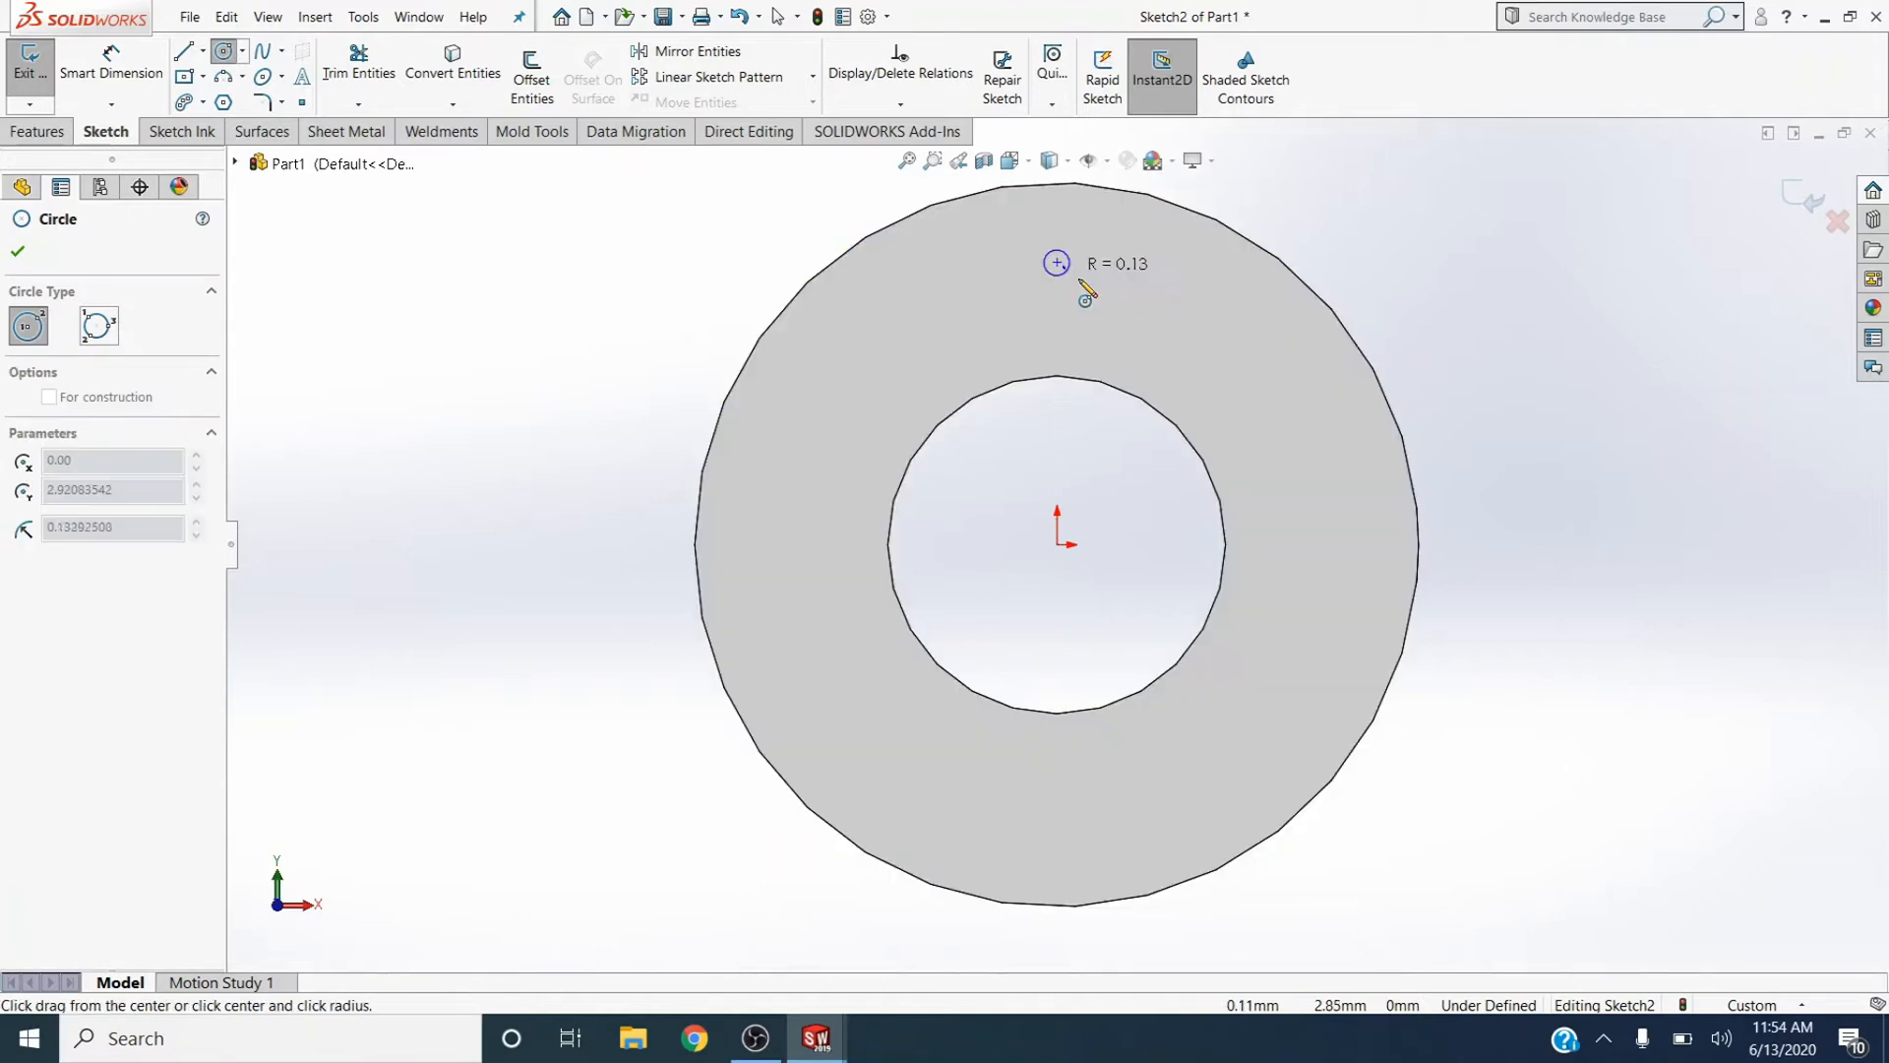
click(1086, 286)
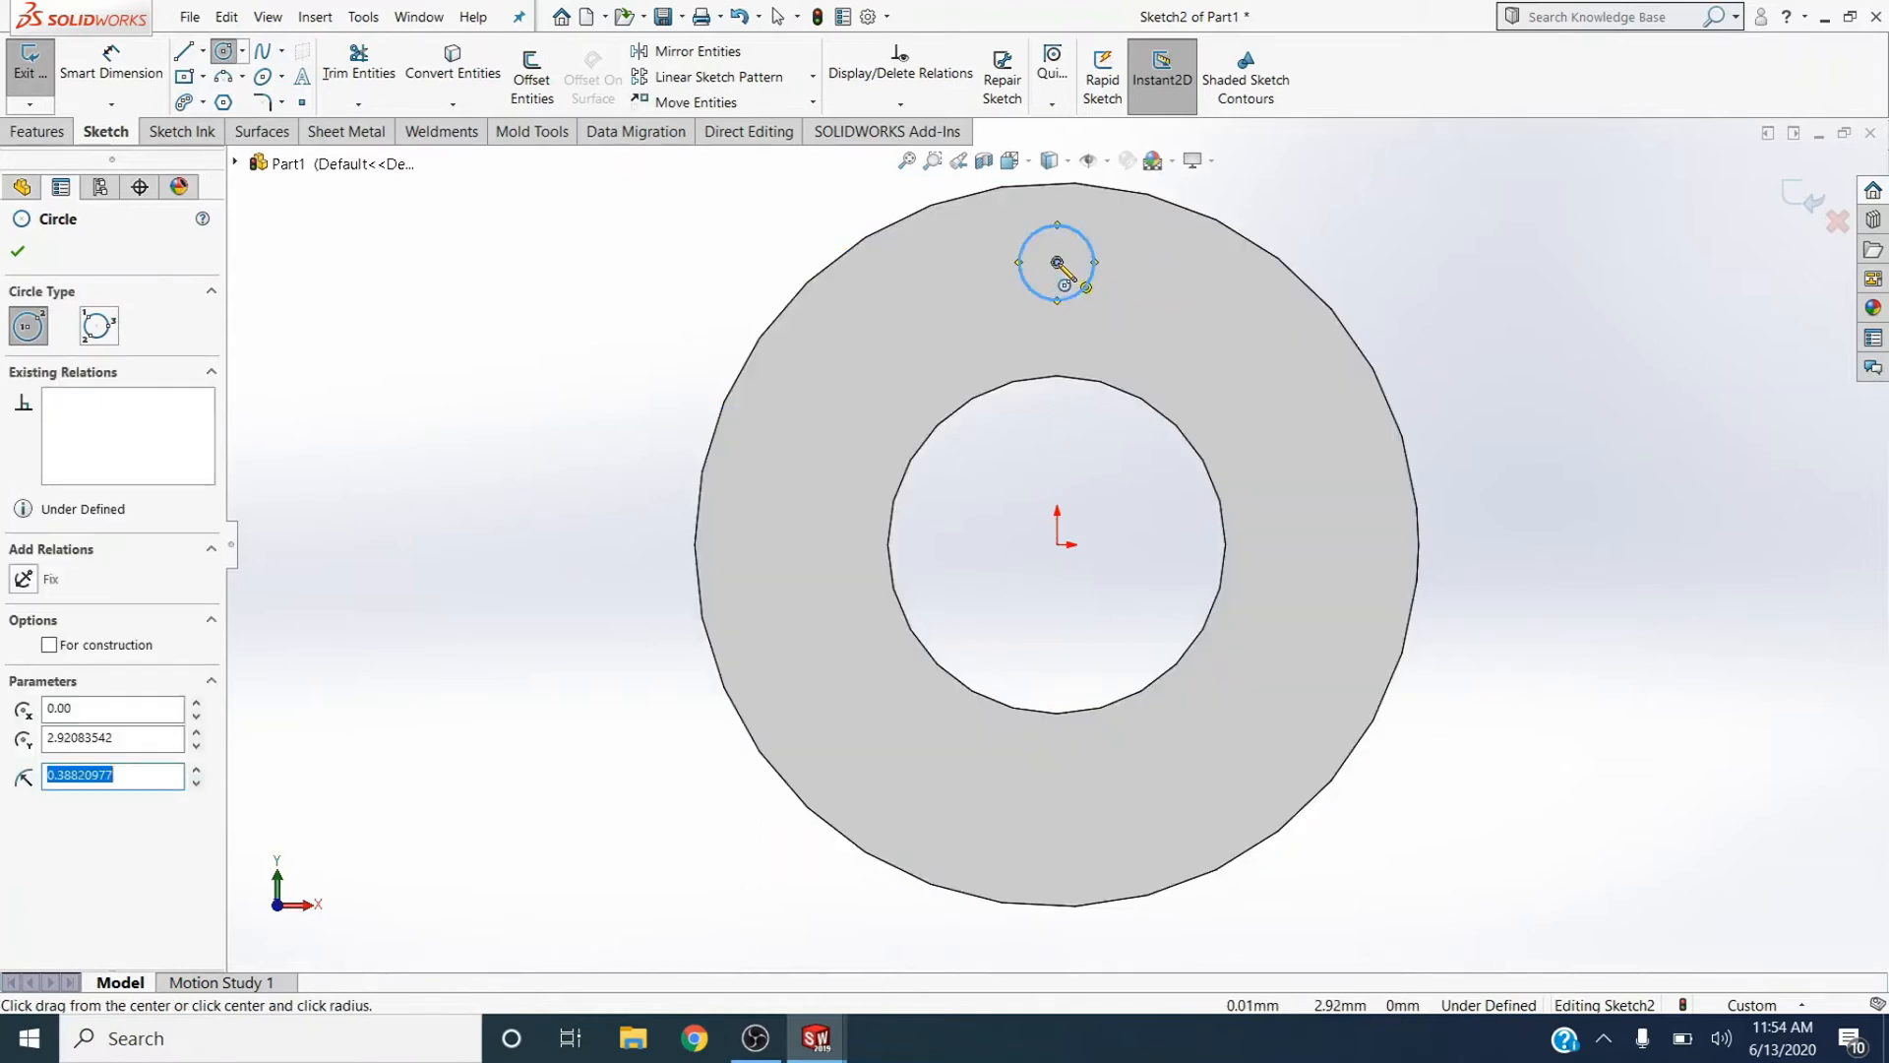
click(1057, 263)
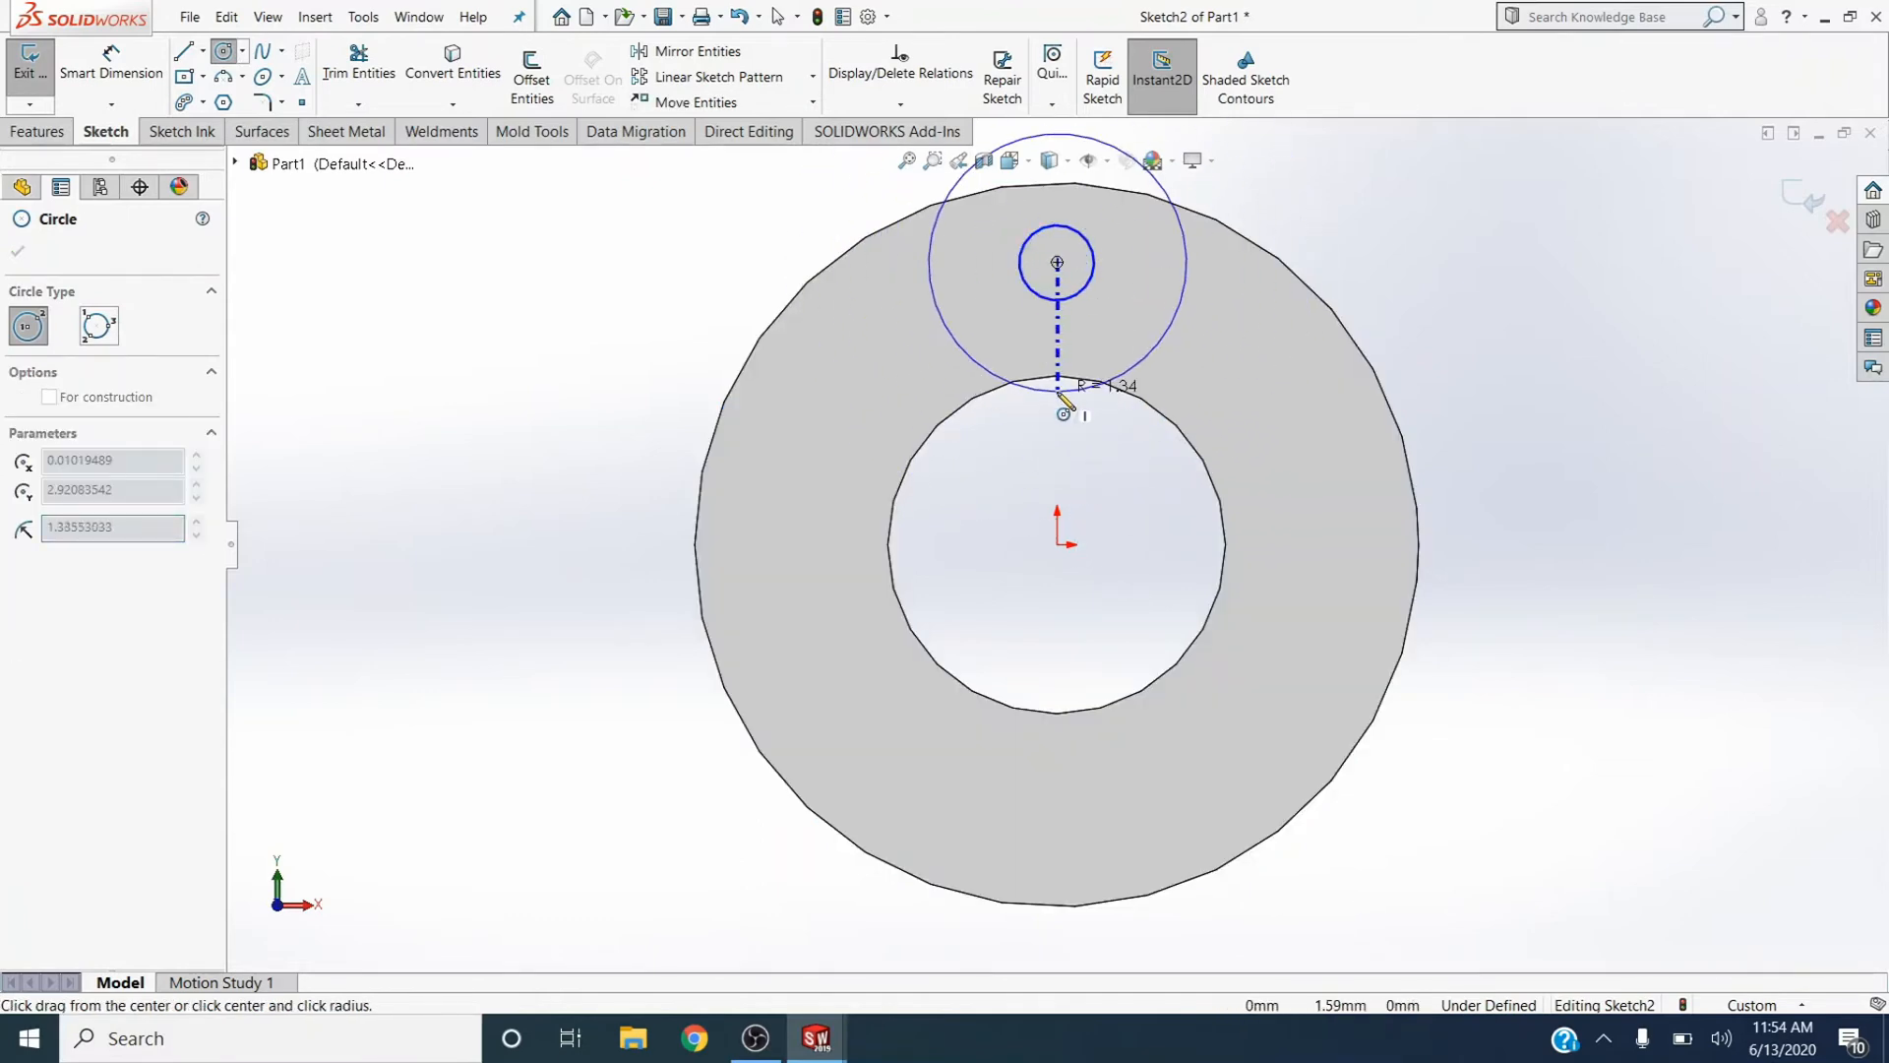
key(Escape)
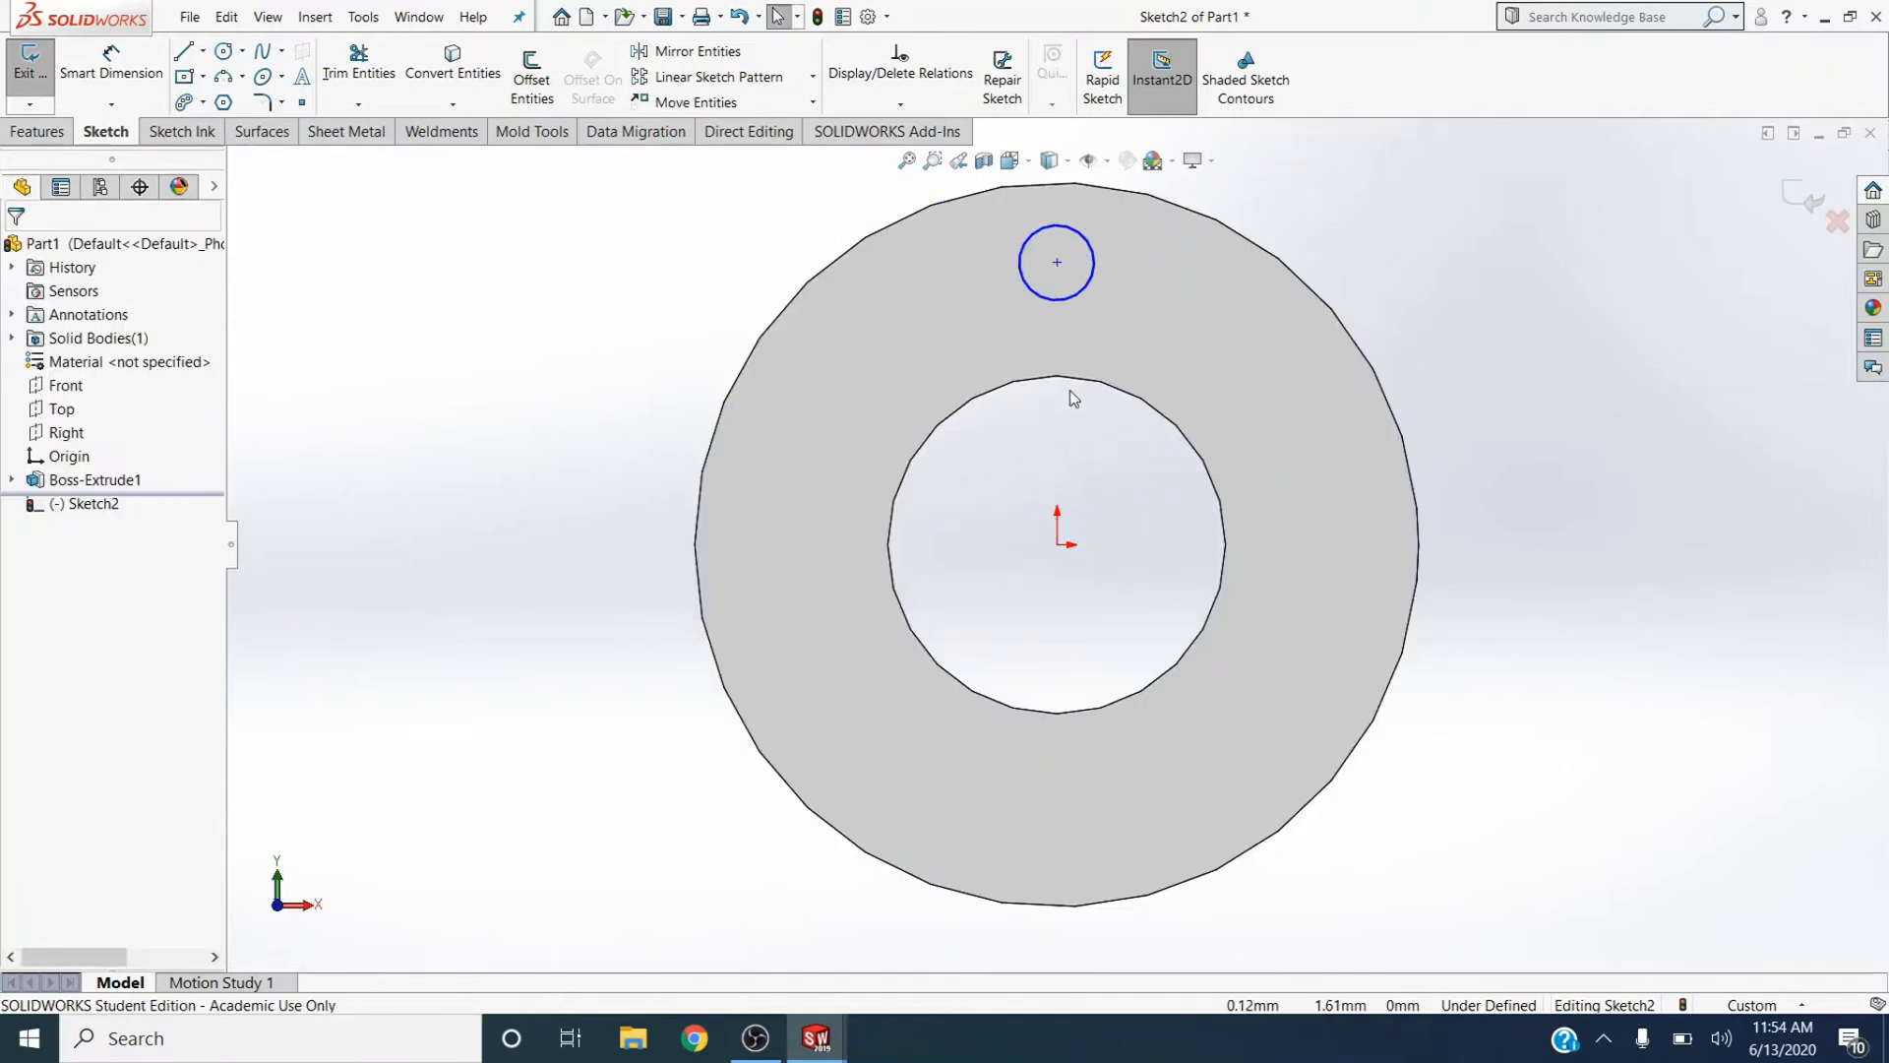
Add a Vertical relation between the small circle's centre and the origin
click(1057, 264)
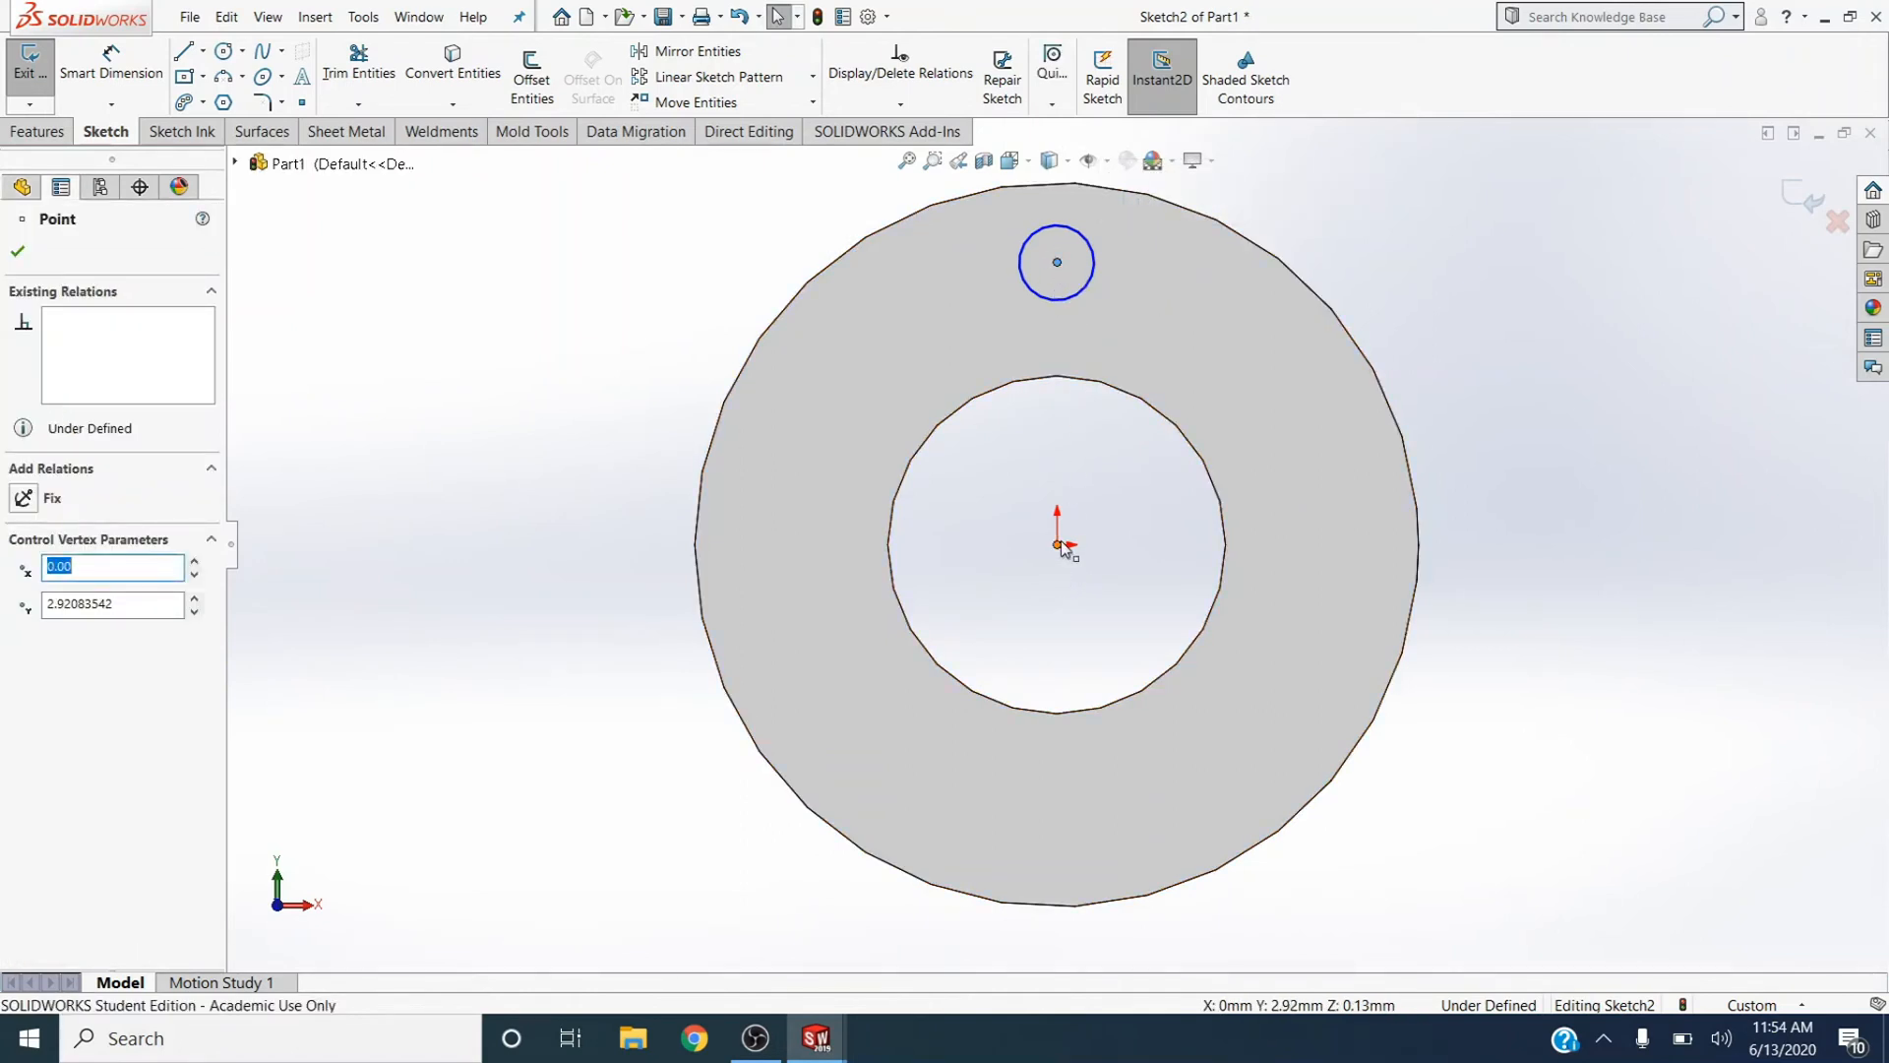
ctrl+click(1058, 546)
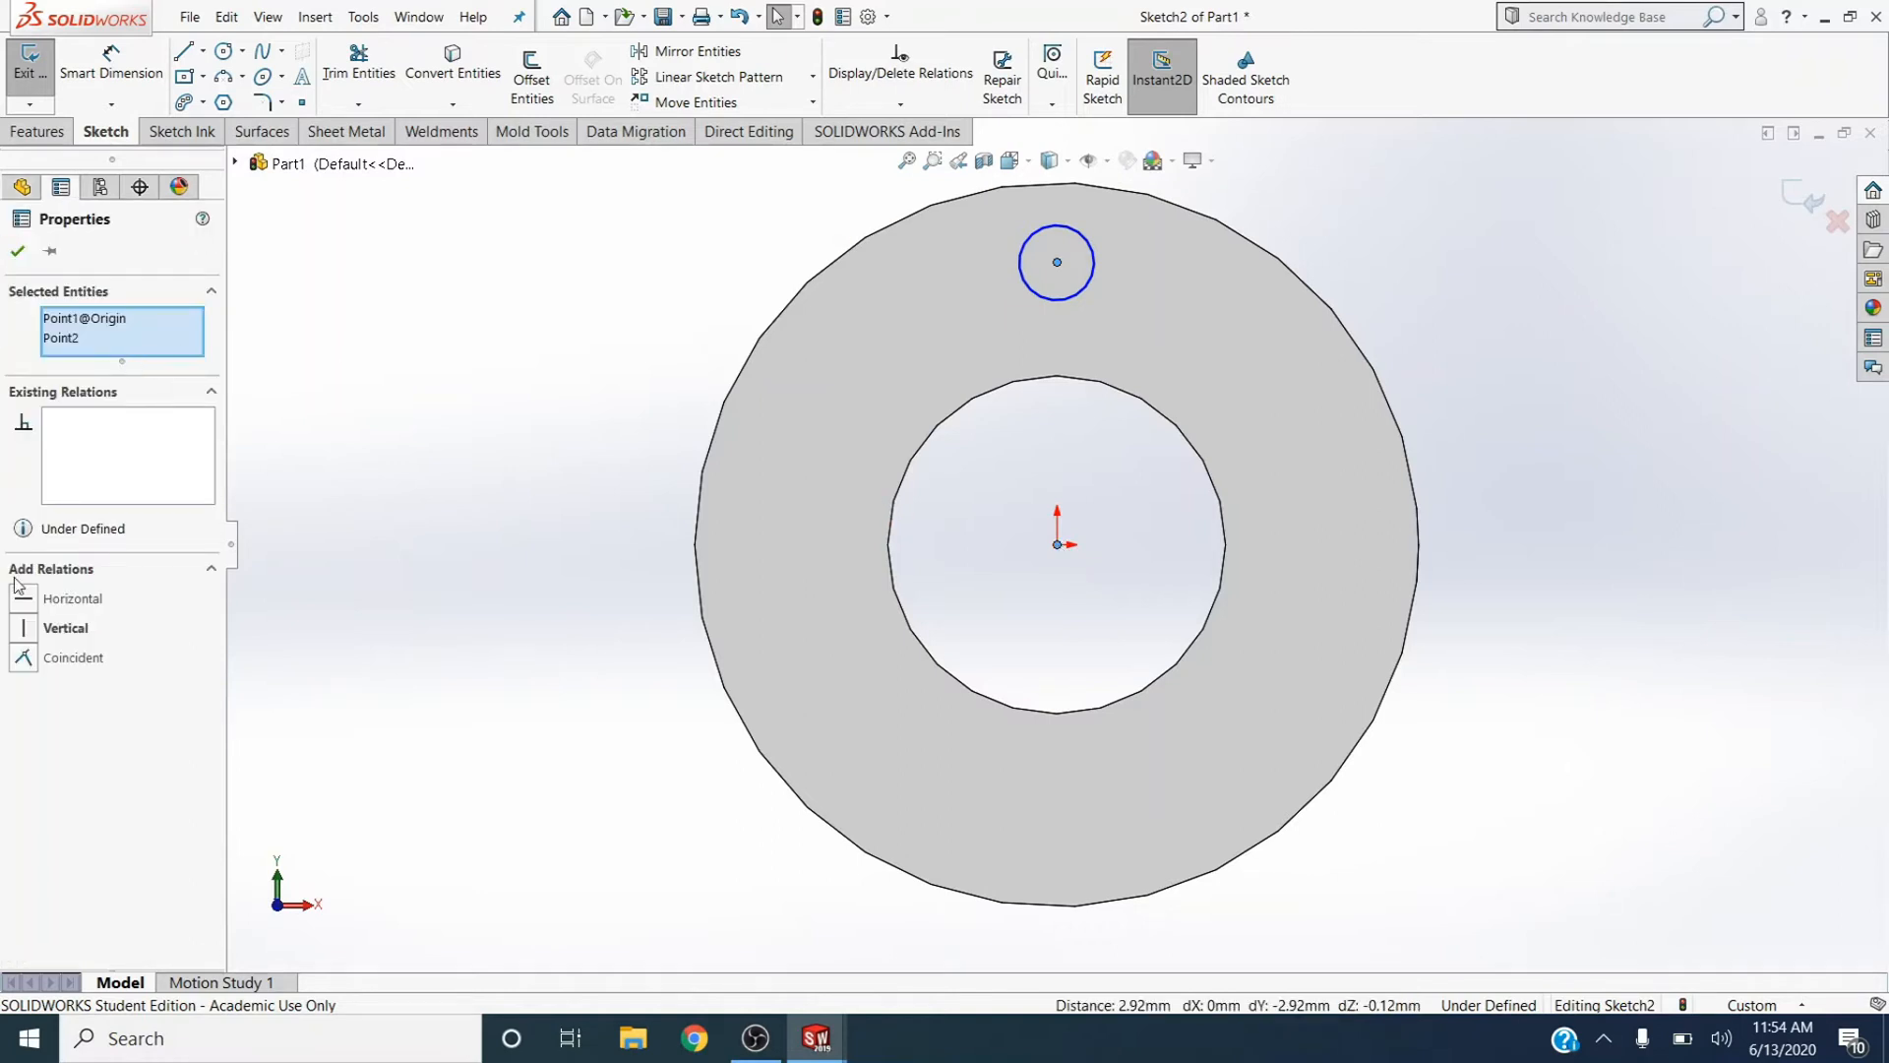
click(24, 628)
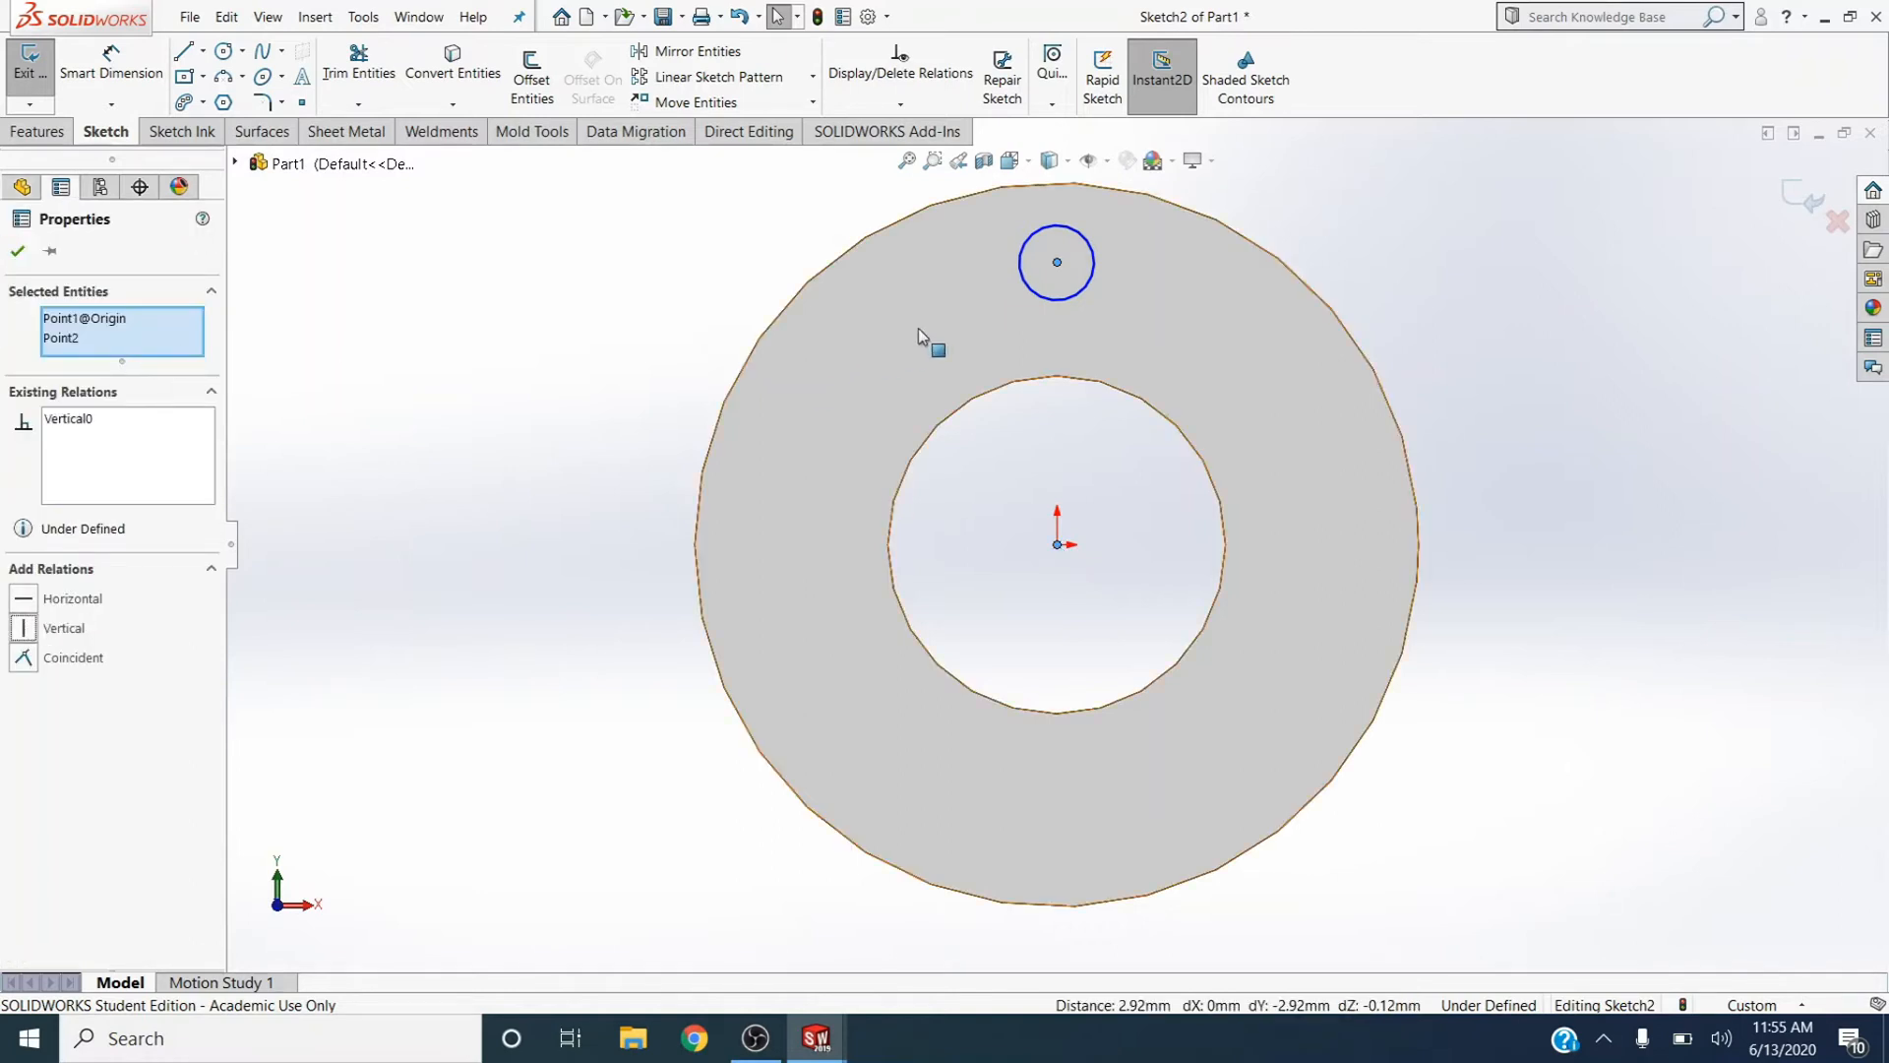
Sketch a circle of about 2.92 mm radius centred on the origin and passing through the small circle's centre
click(224, 51)
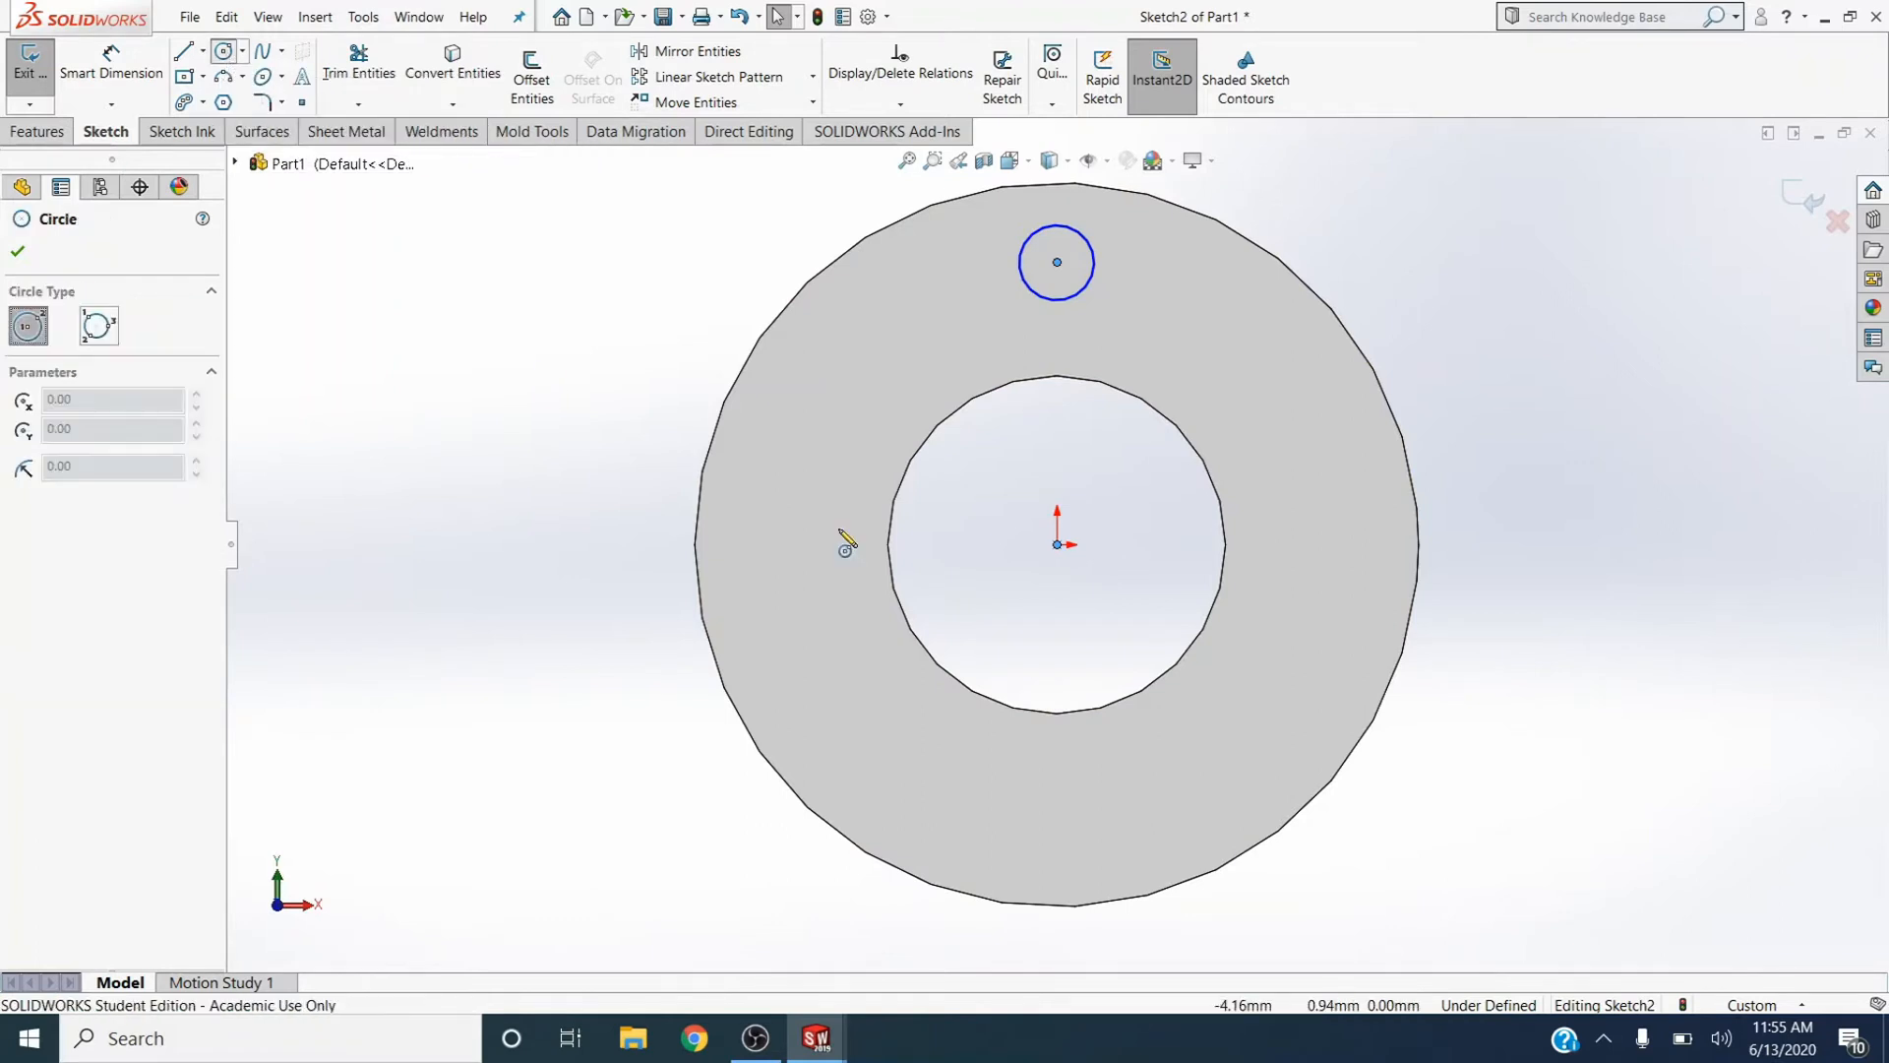
click(1057, 544)
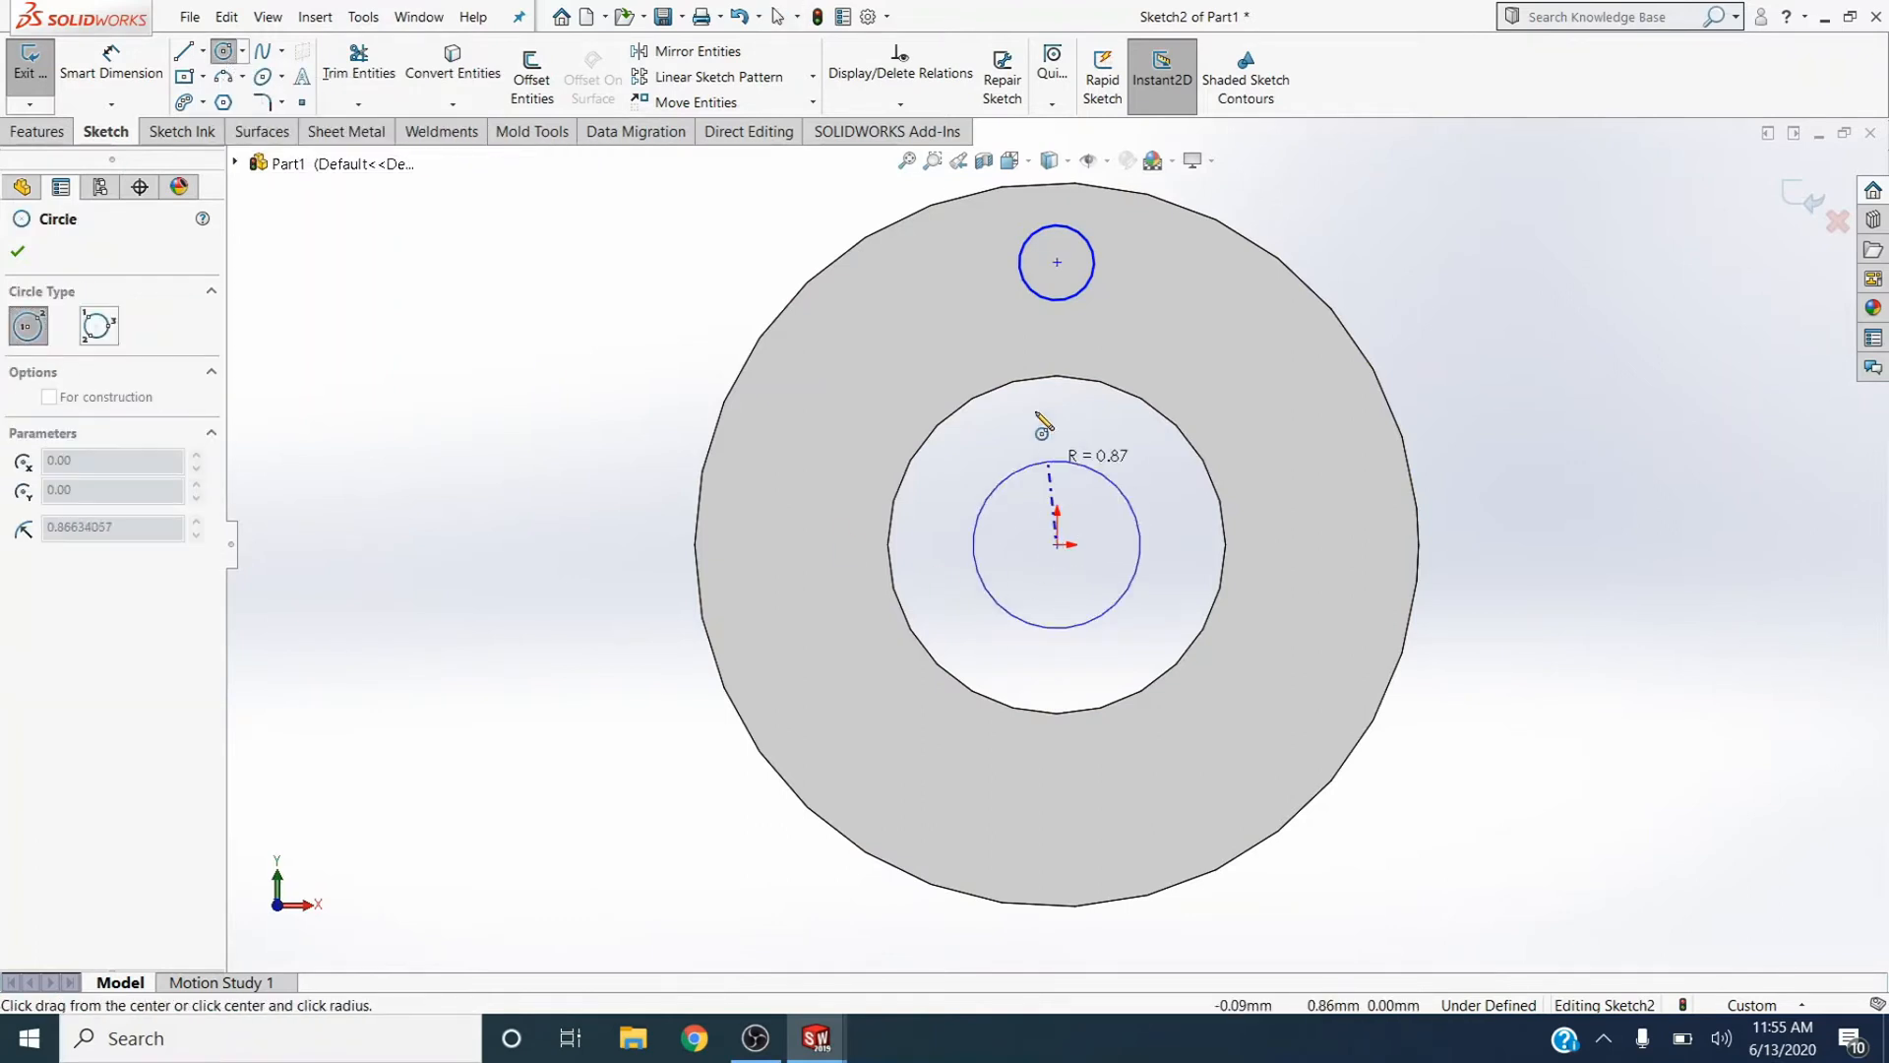
click(1058, 262)
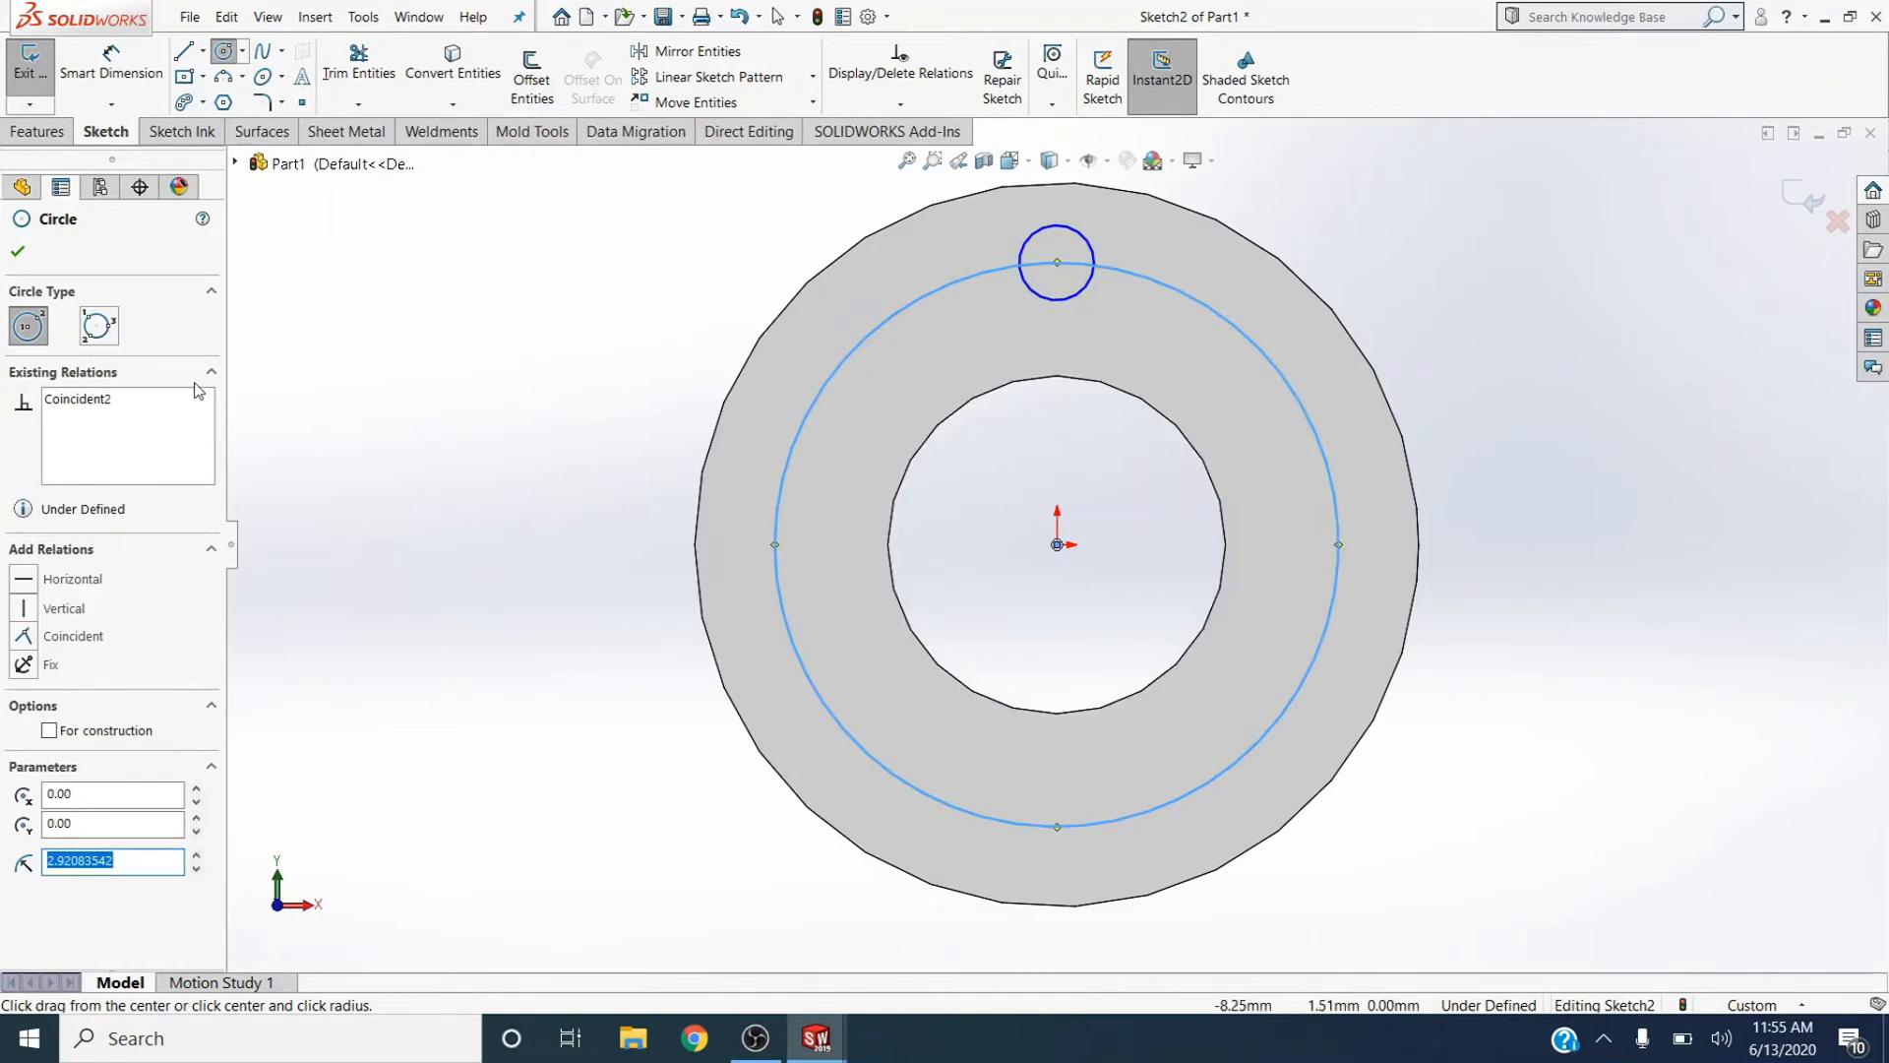
Convert the large circle through the small circle's centre to construction geometry
click(55, 733)
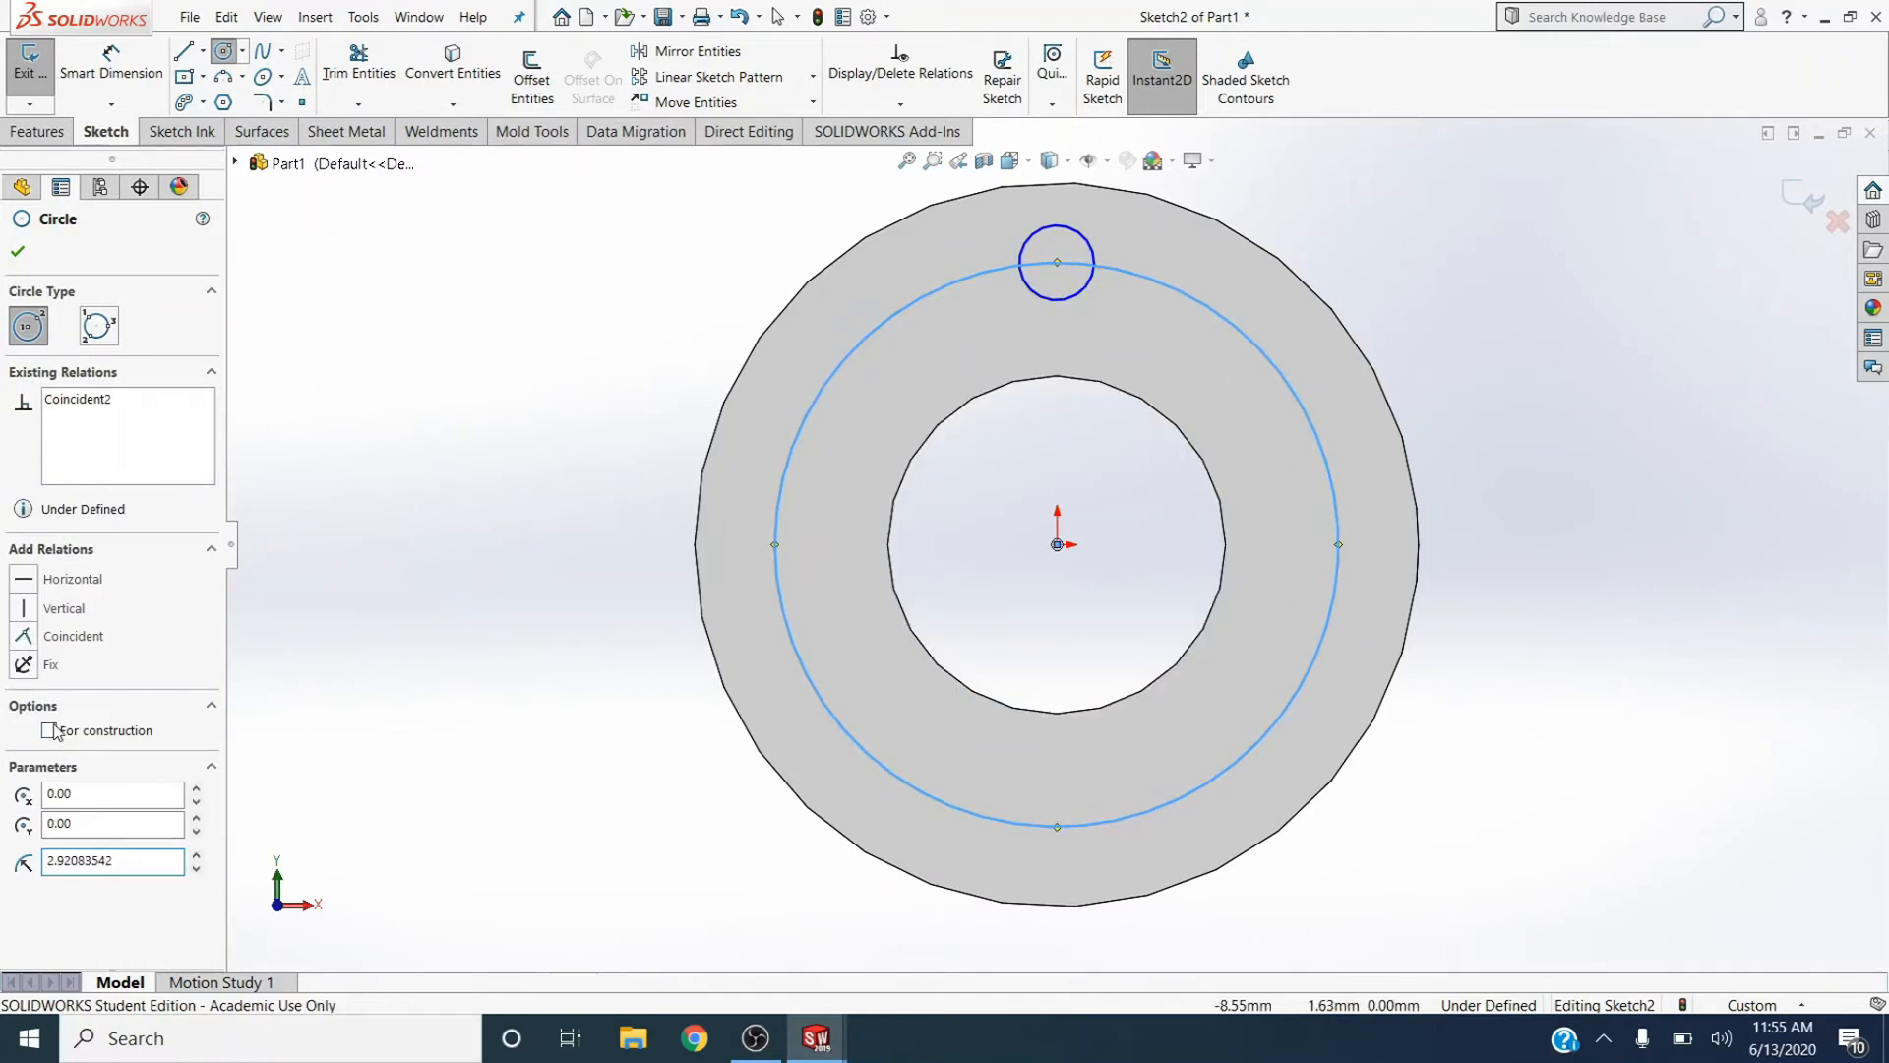
click(1193, 378)
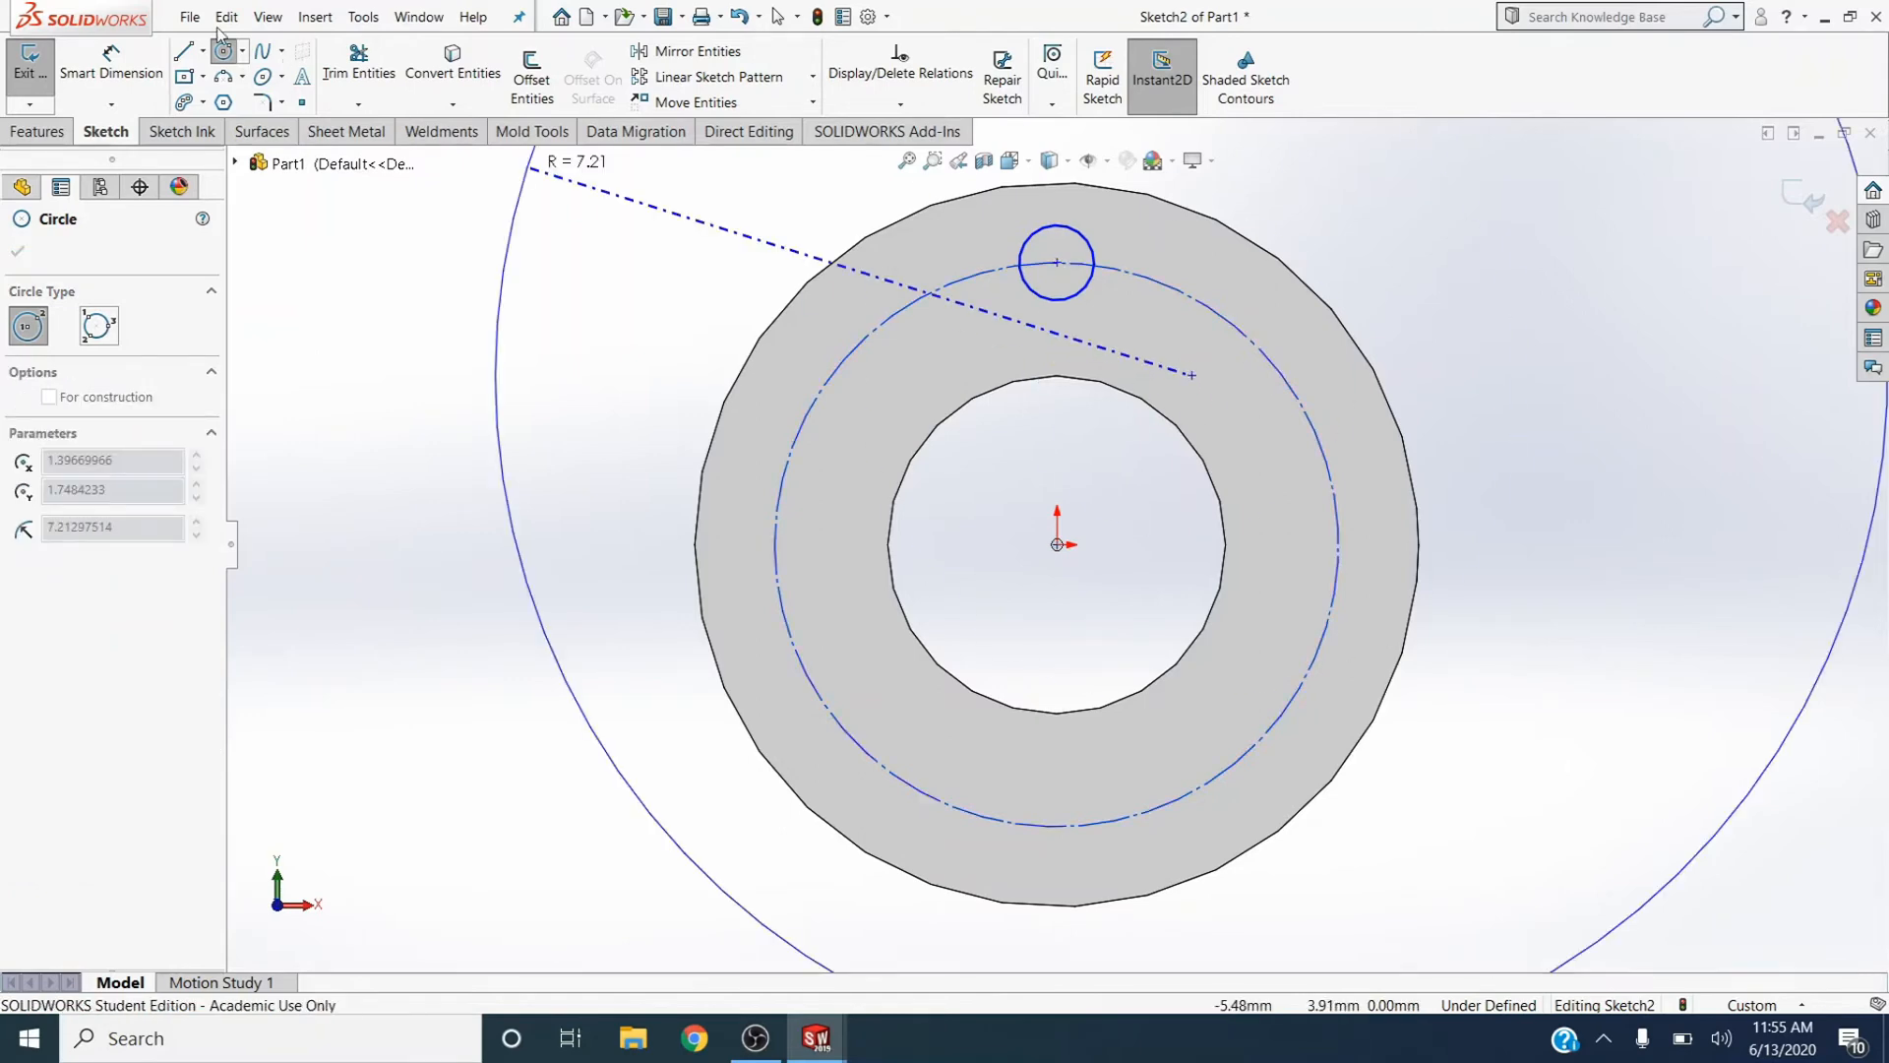
key(Escape)
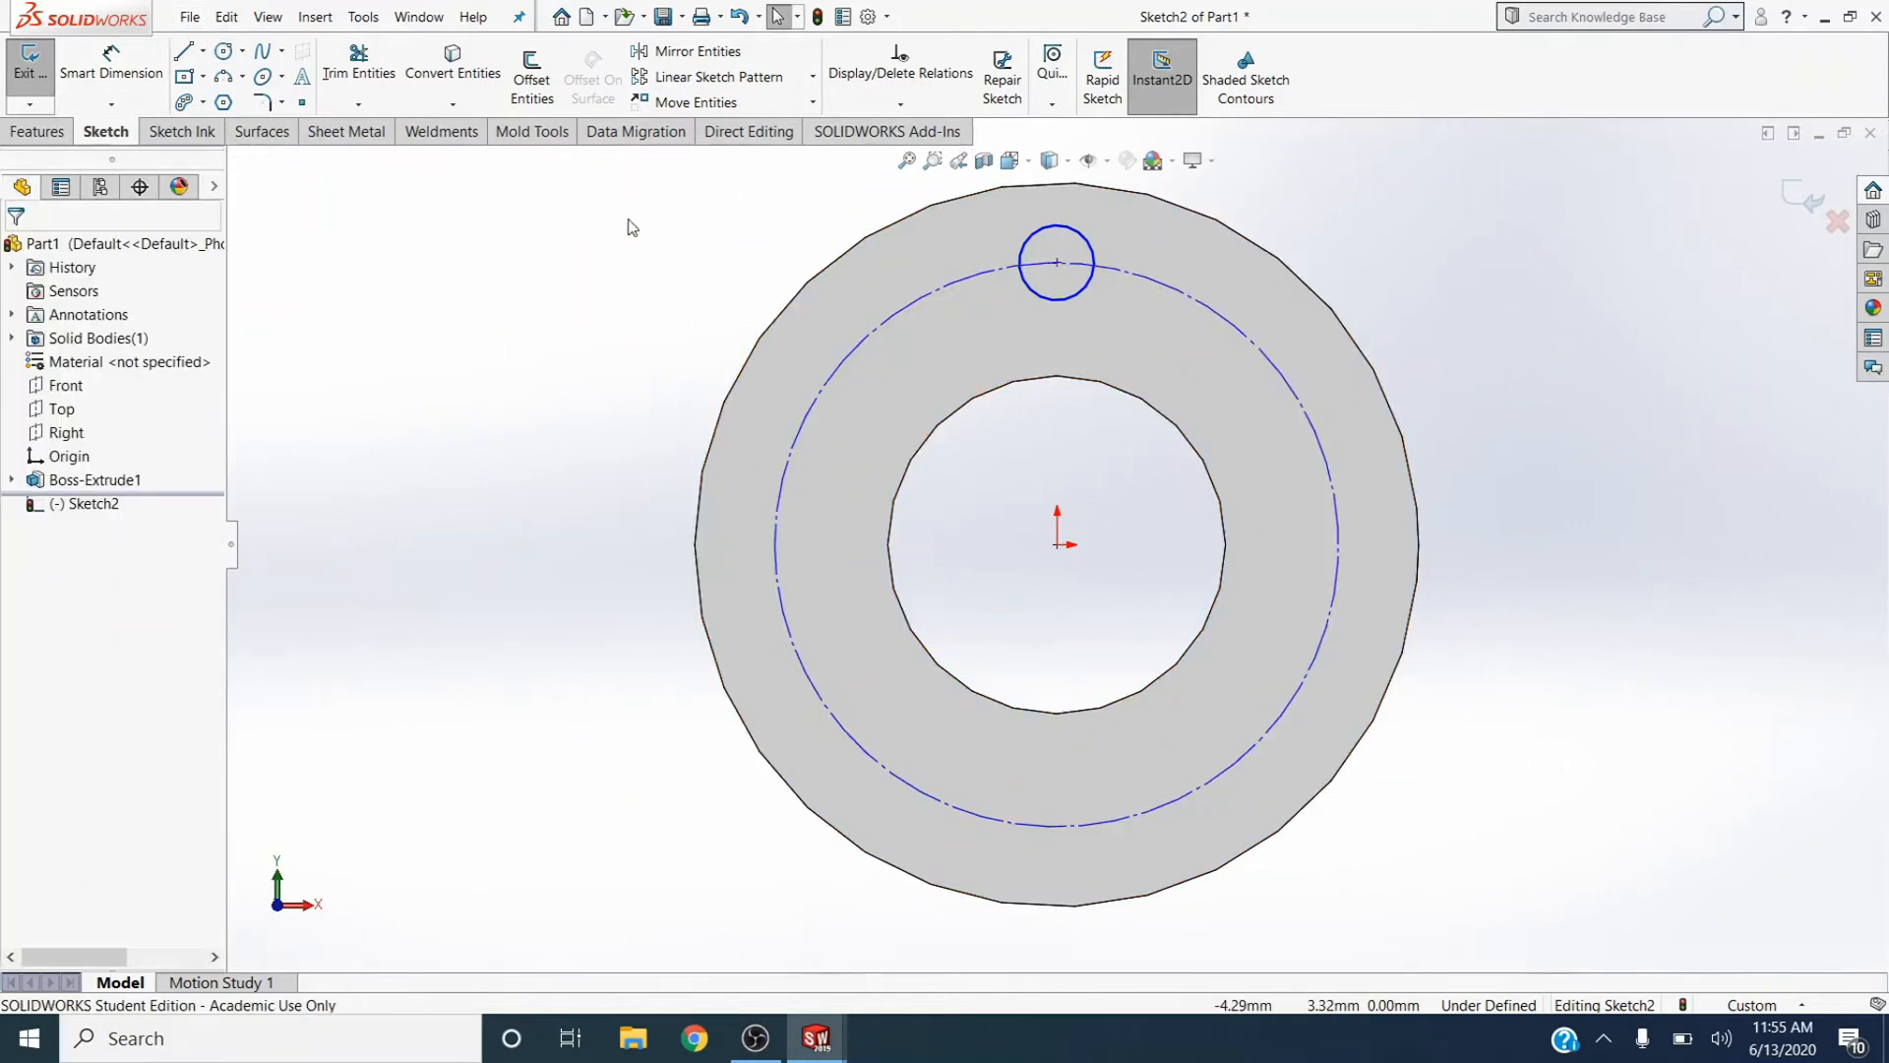
Dimension the construction circle's diameter as 6 mm
click(110, 69)
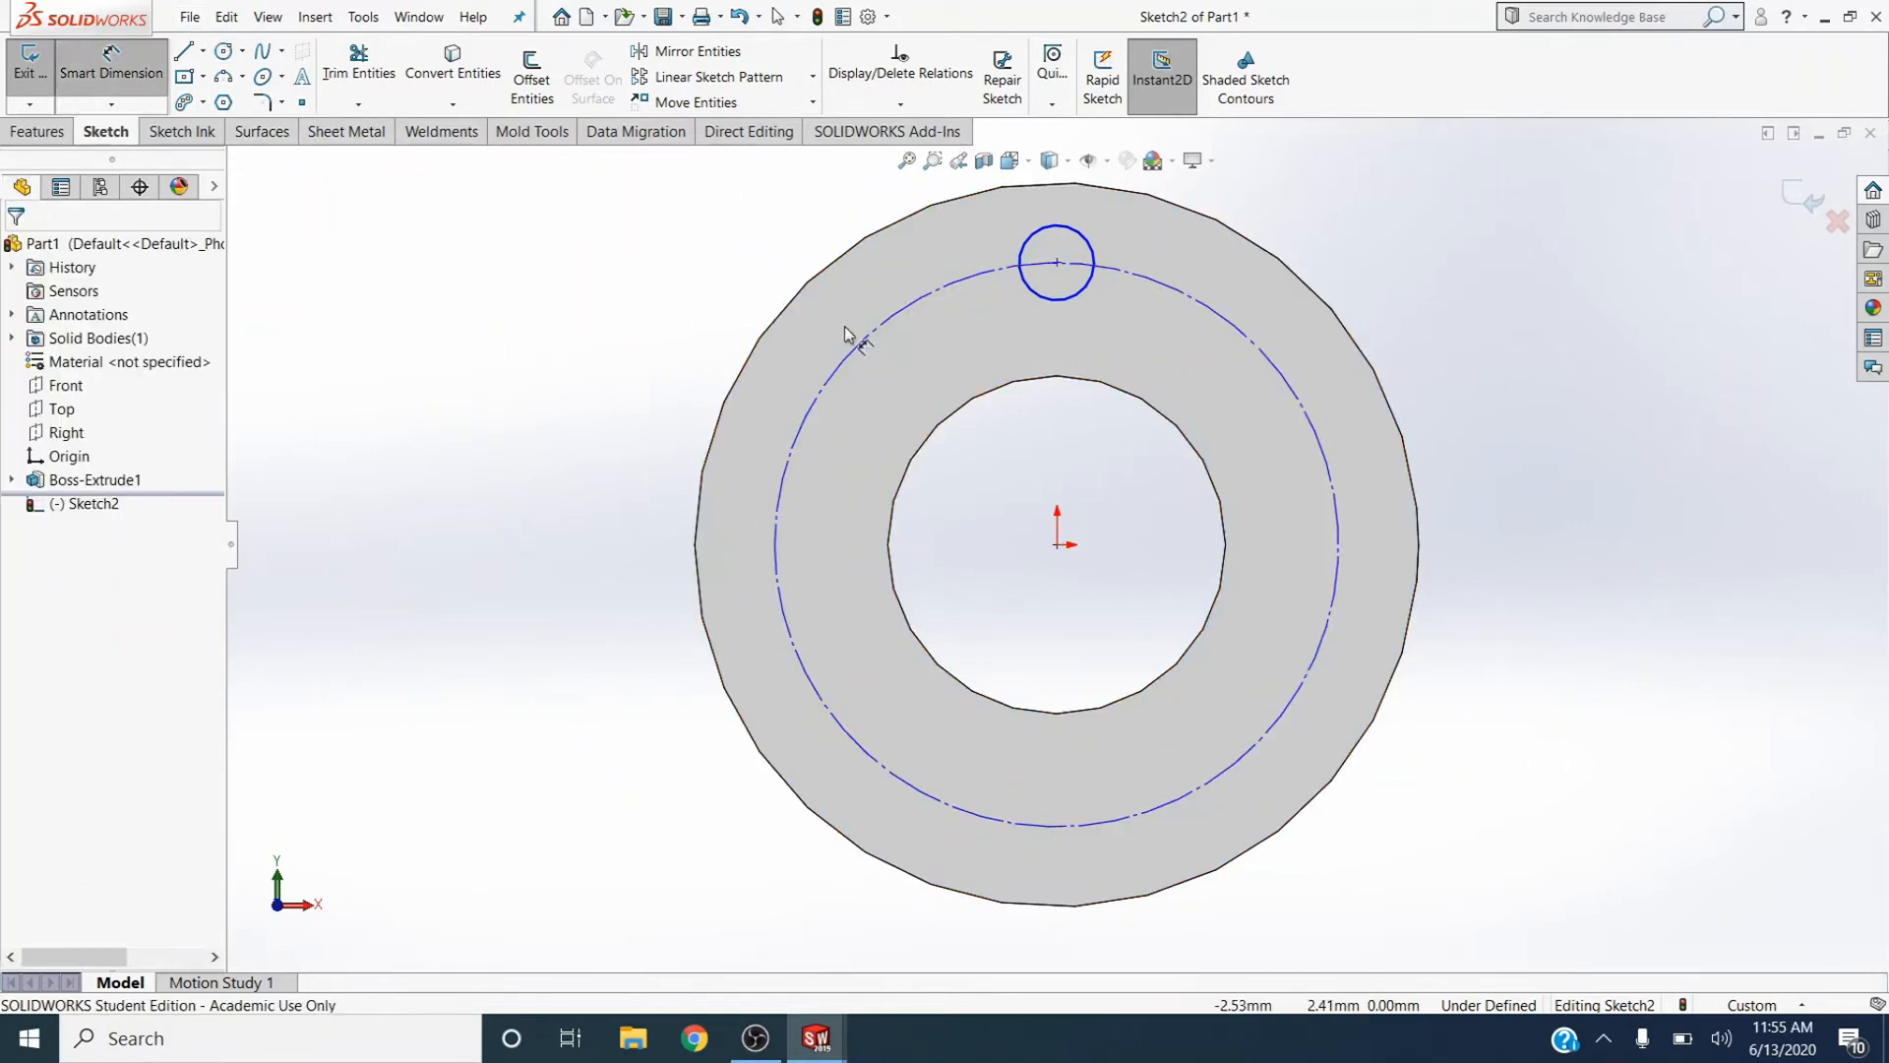
click(1258, 356)
click(1505, 408)
text(6)
key(Return)
Dimension the small bolt-hole circle's diameter as 0.75 mm
click(1085, 292)
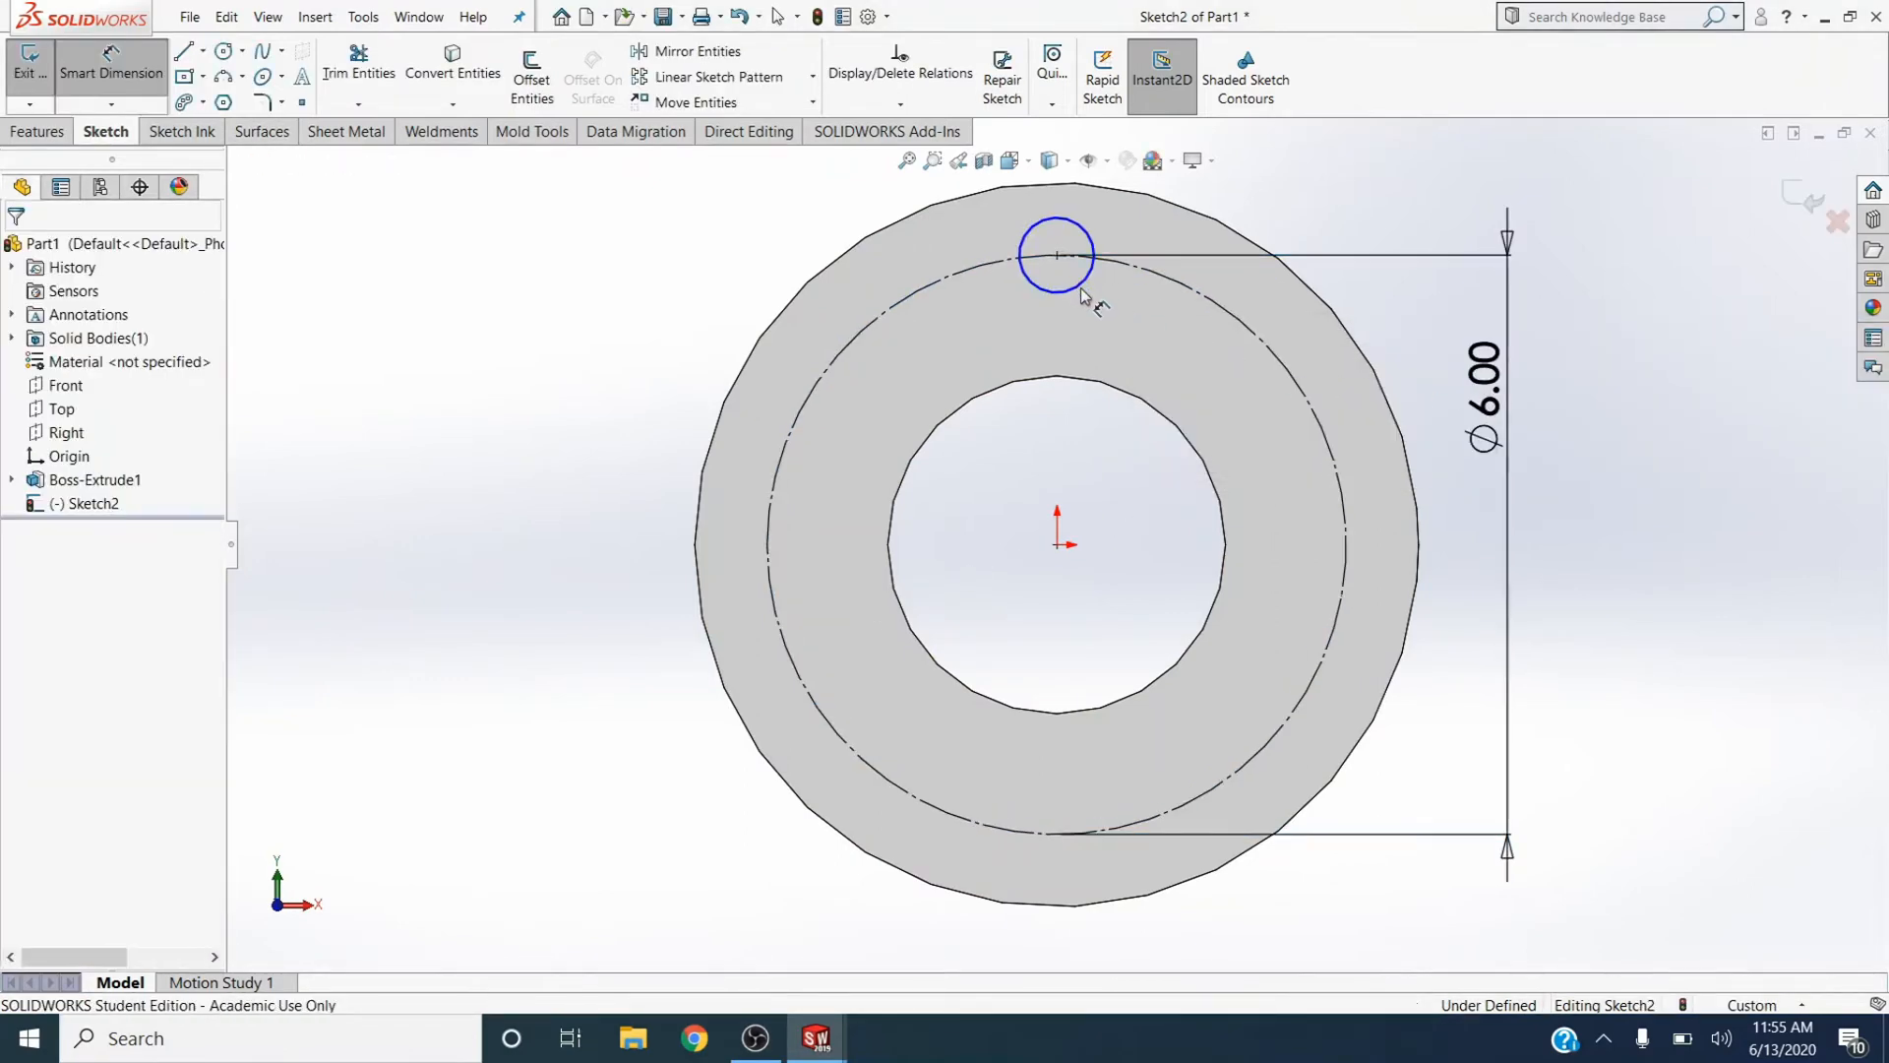
click(1109, 286)
click(1241, 192)
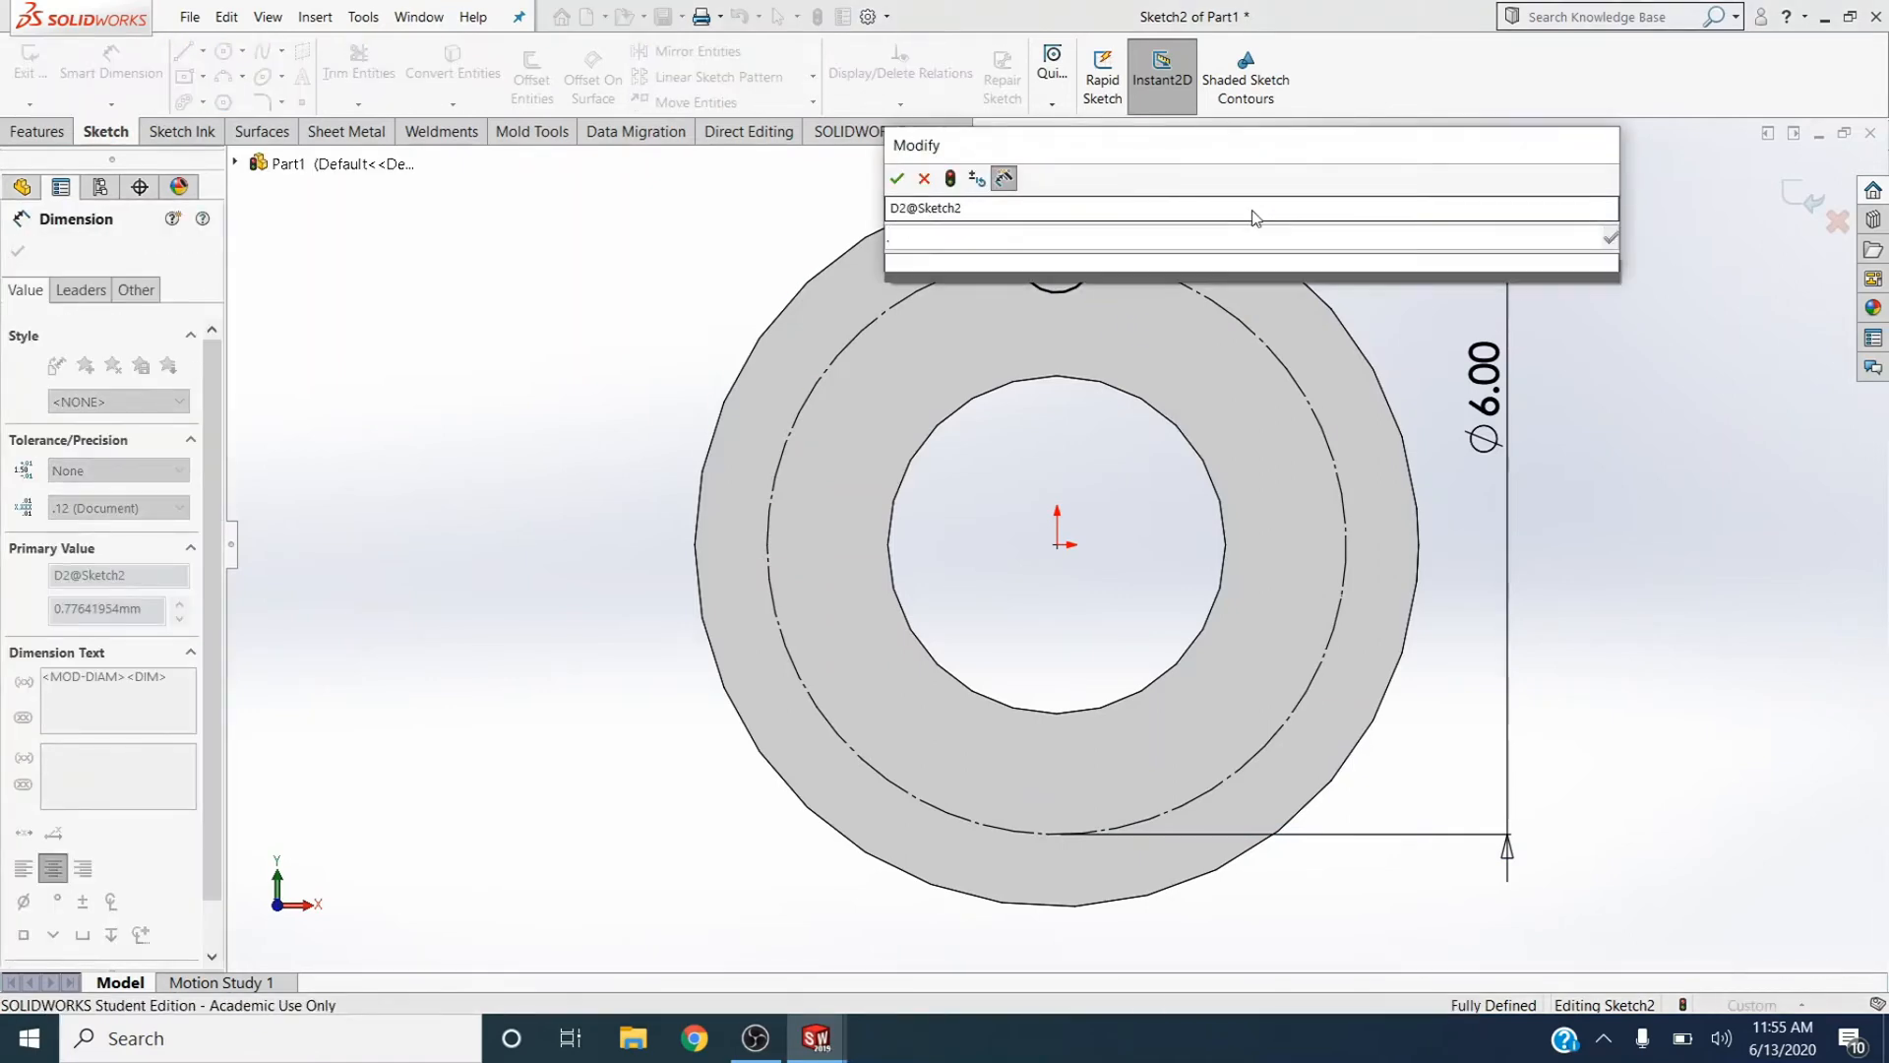
key(Return)
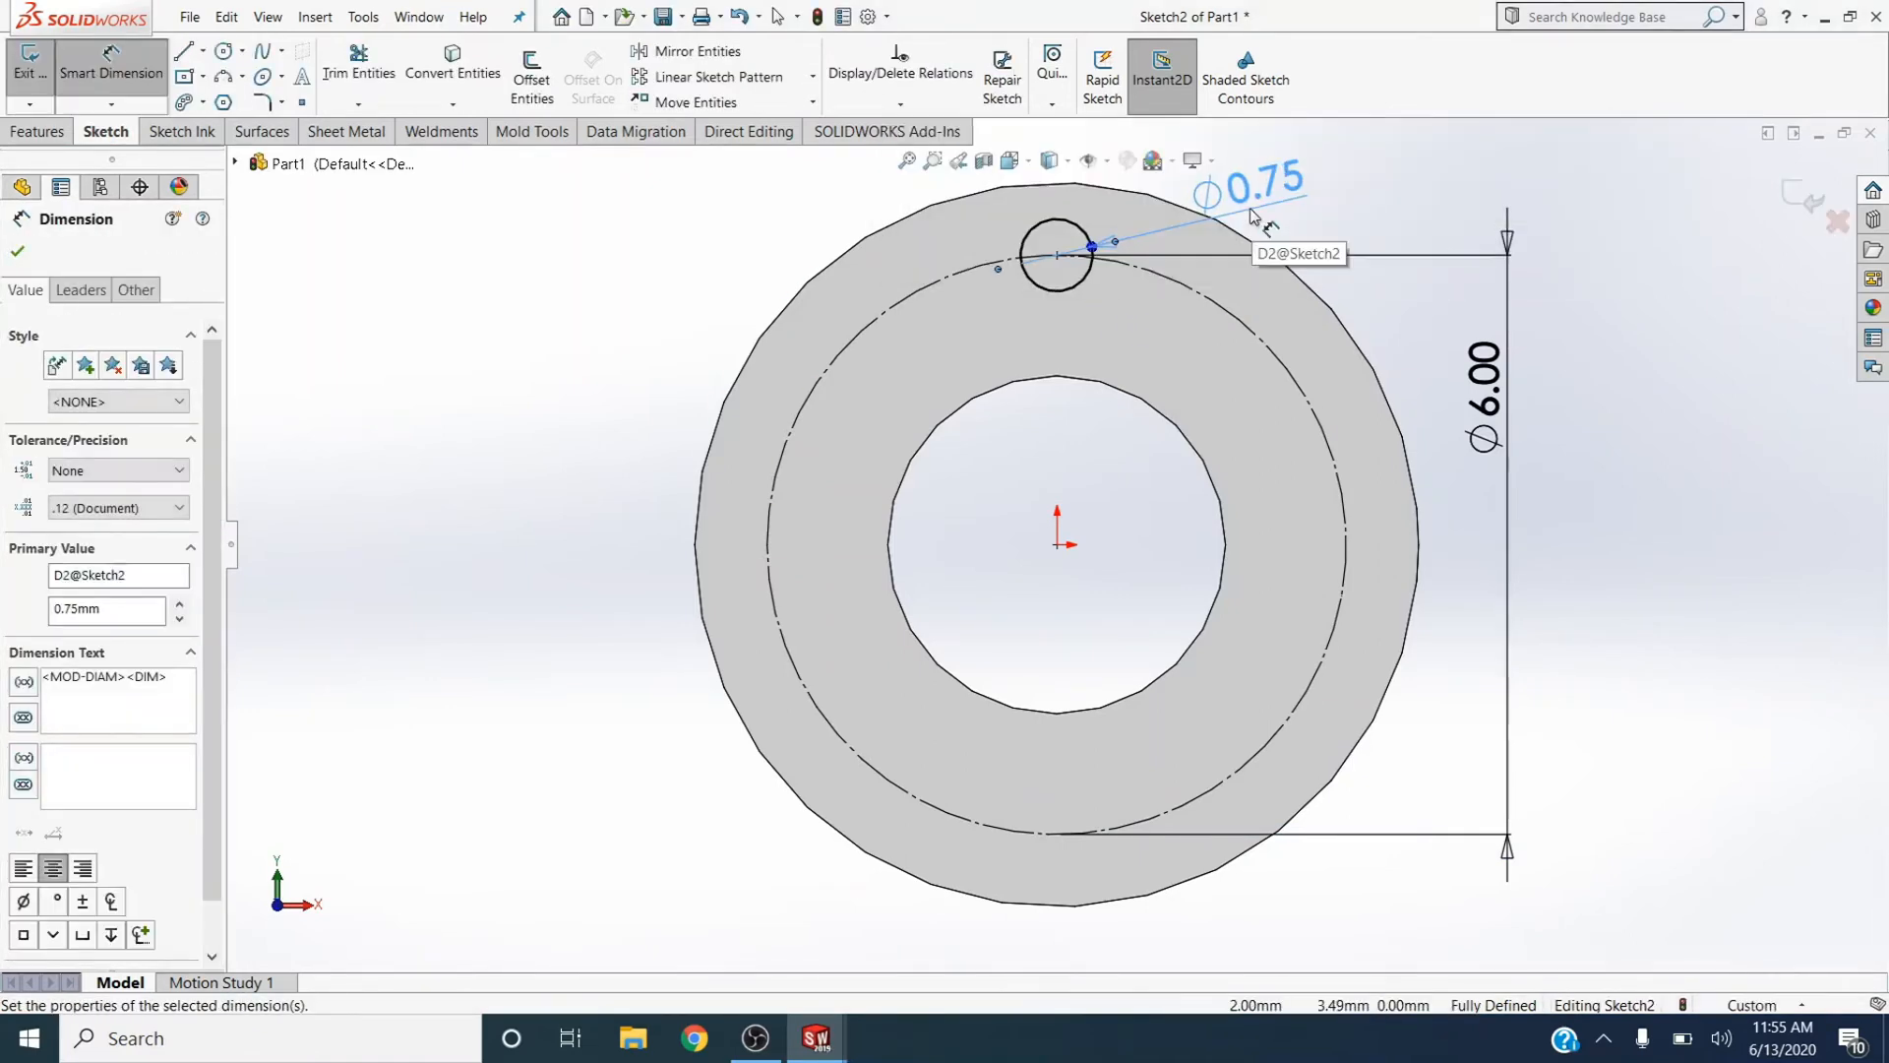
Cut the small circle through the ring using Extruded Cut with the Through All - Both end condition
click(47, 132)
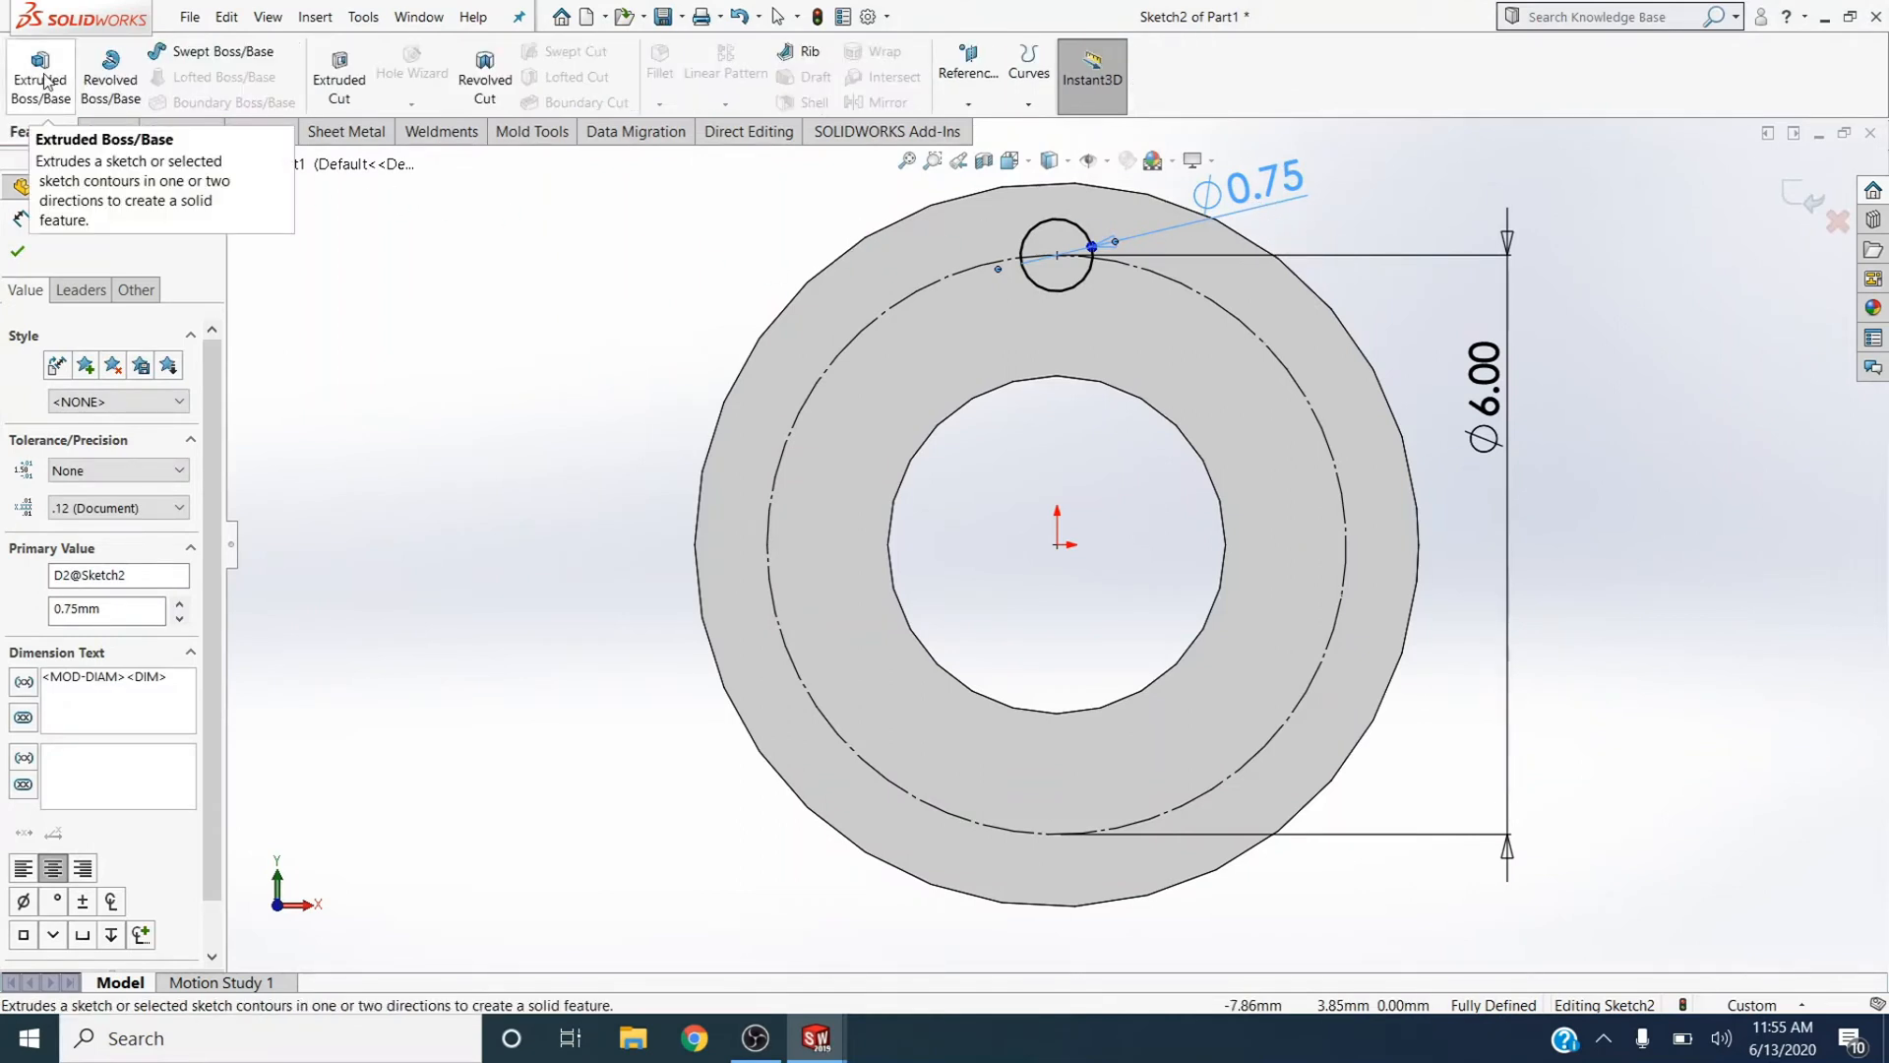
click(338, 94)
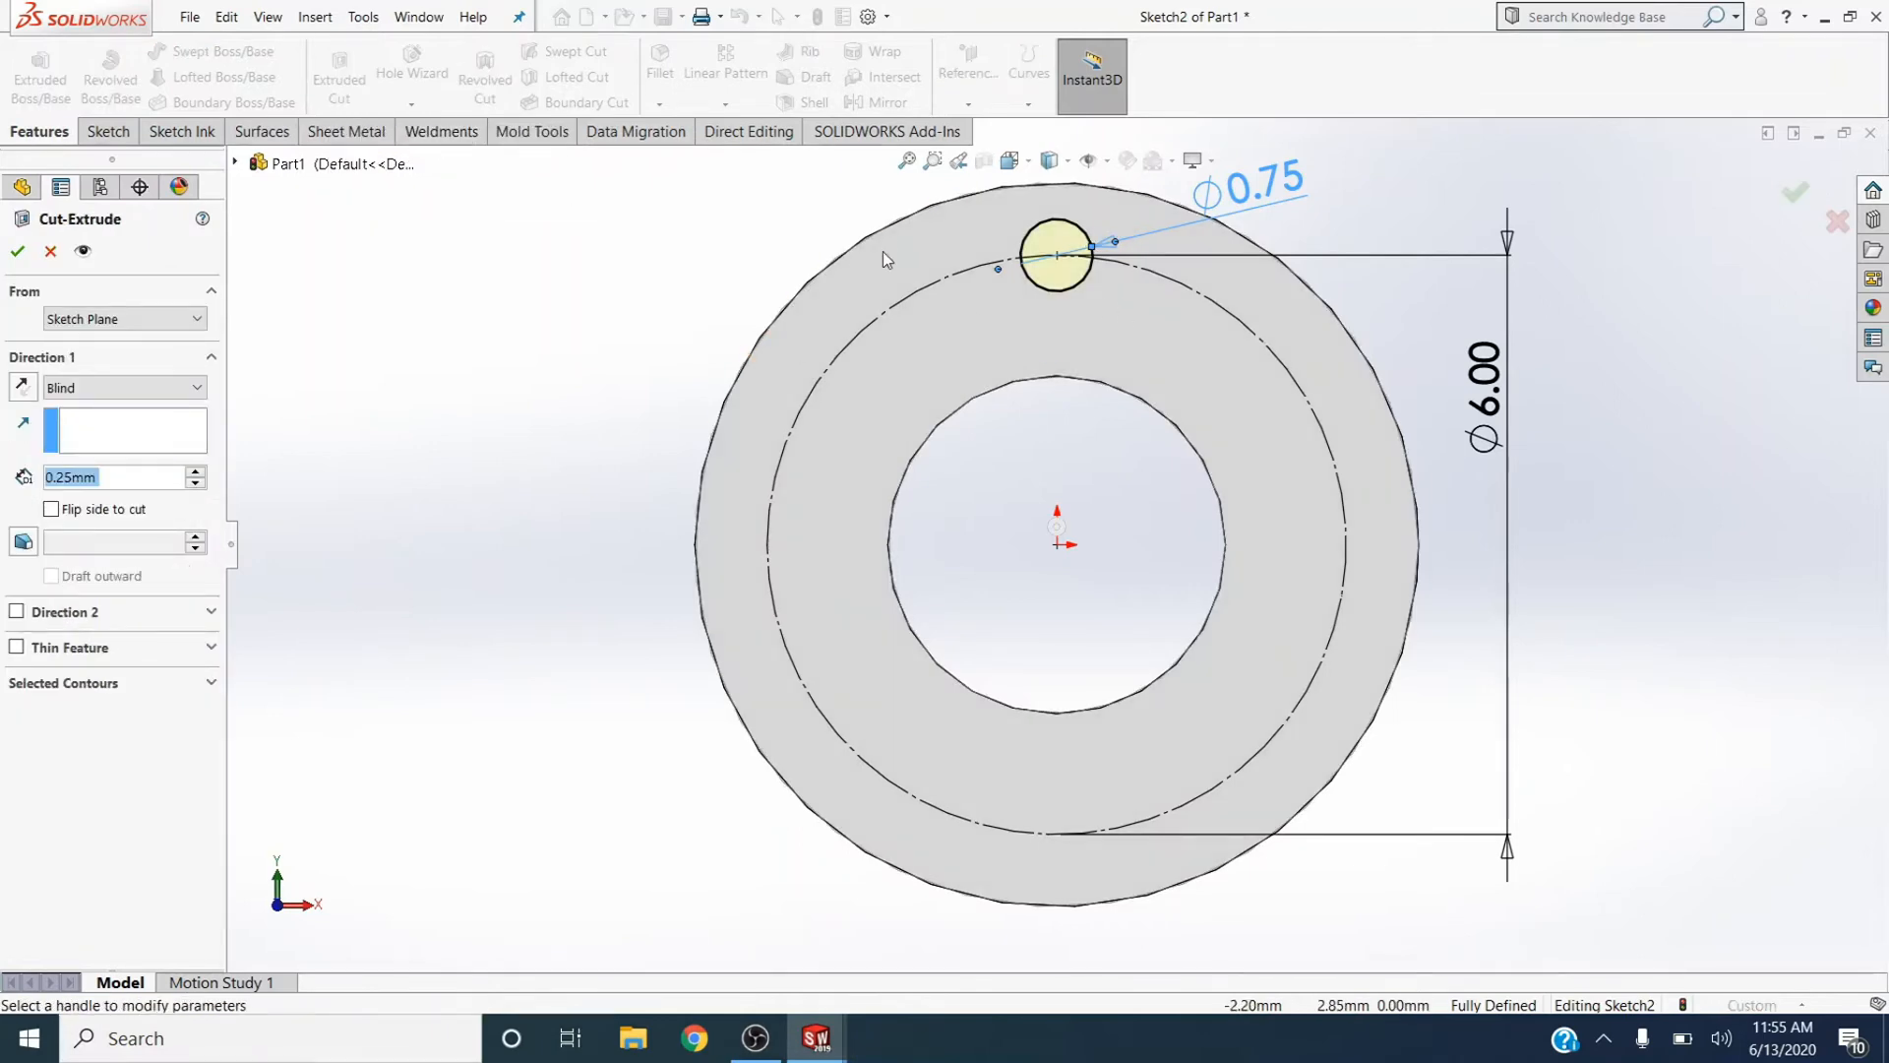
click(187, 388)
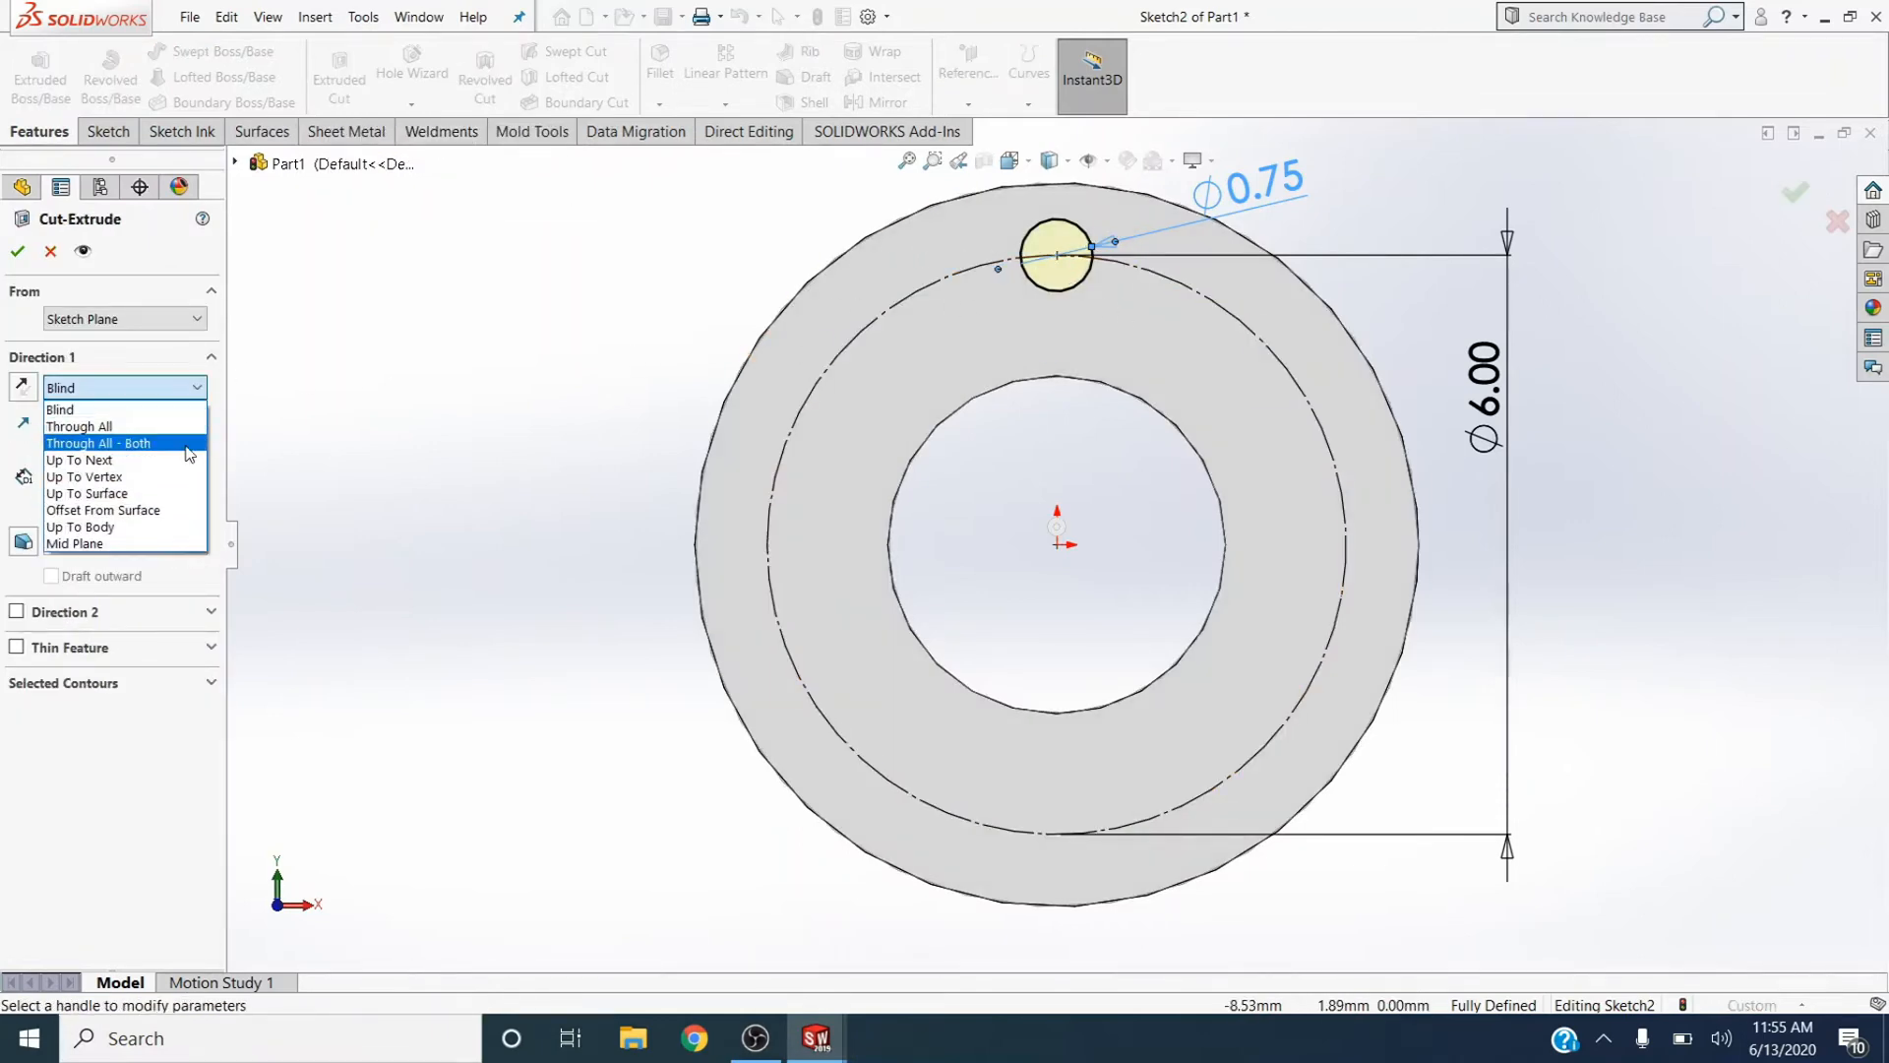
click(74, 443)
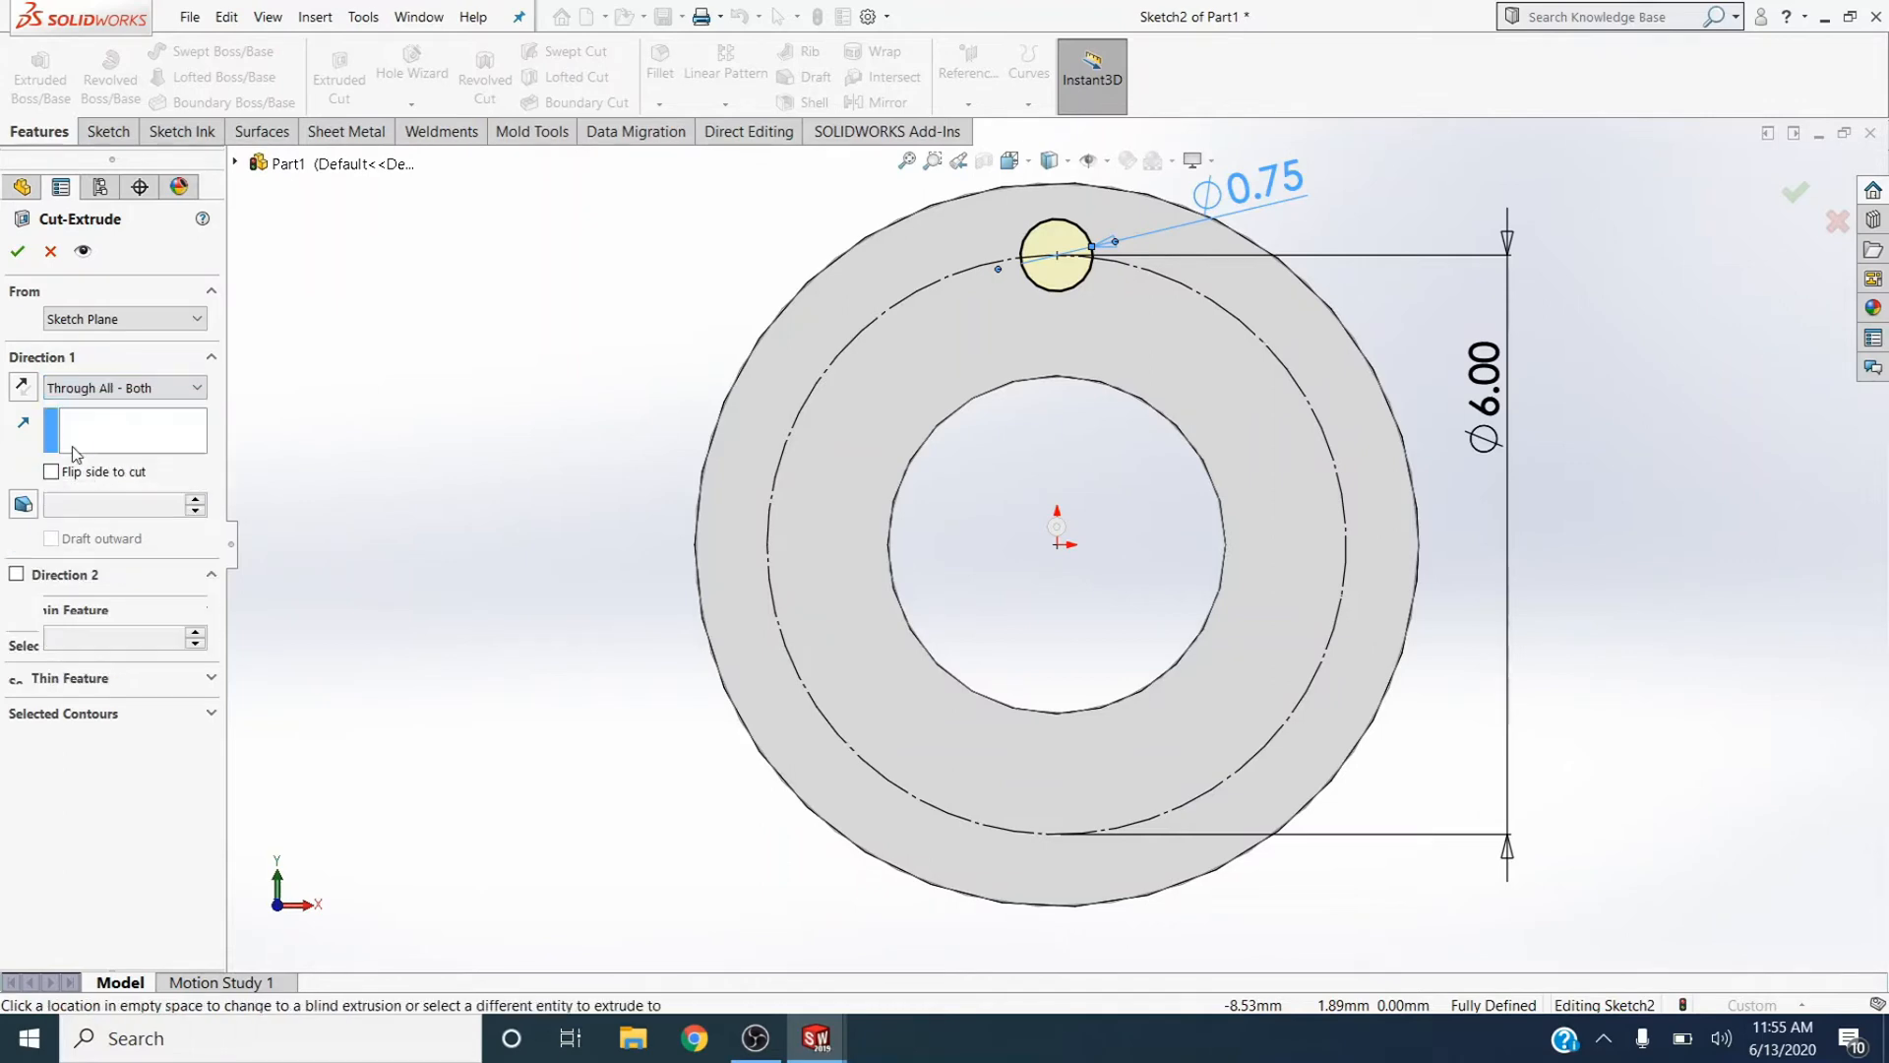
click(17, 252)
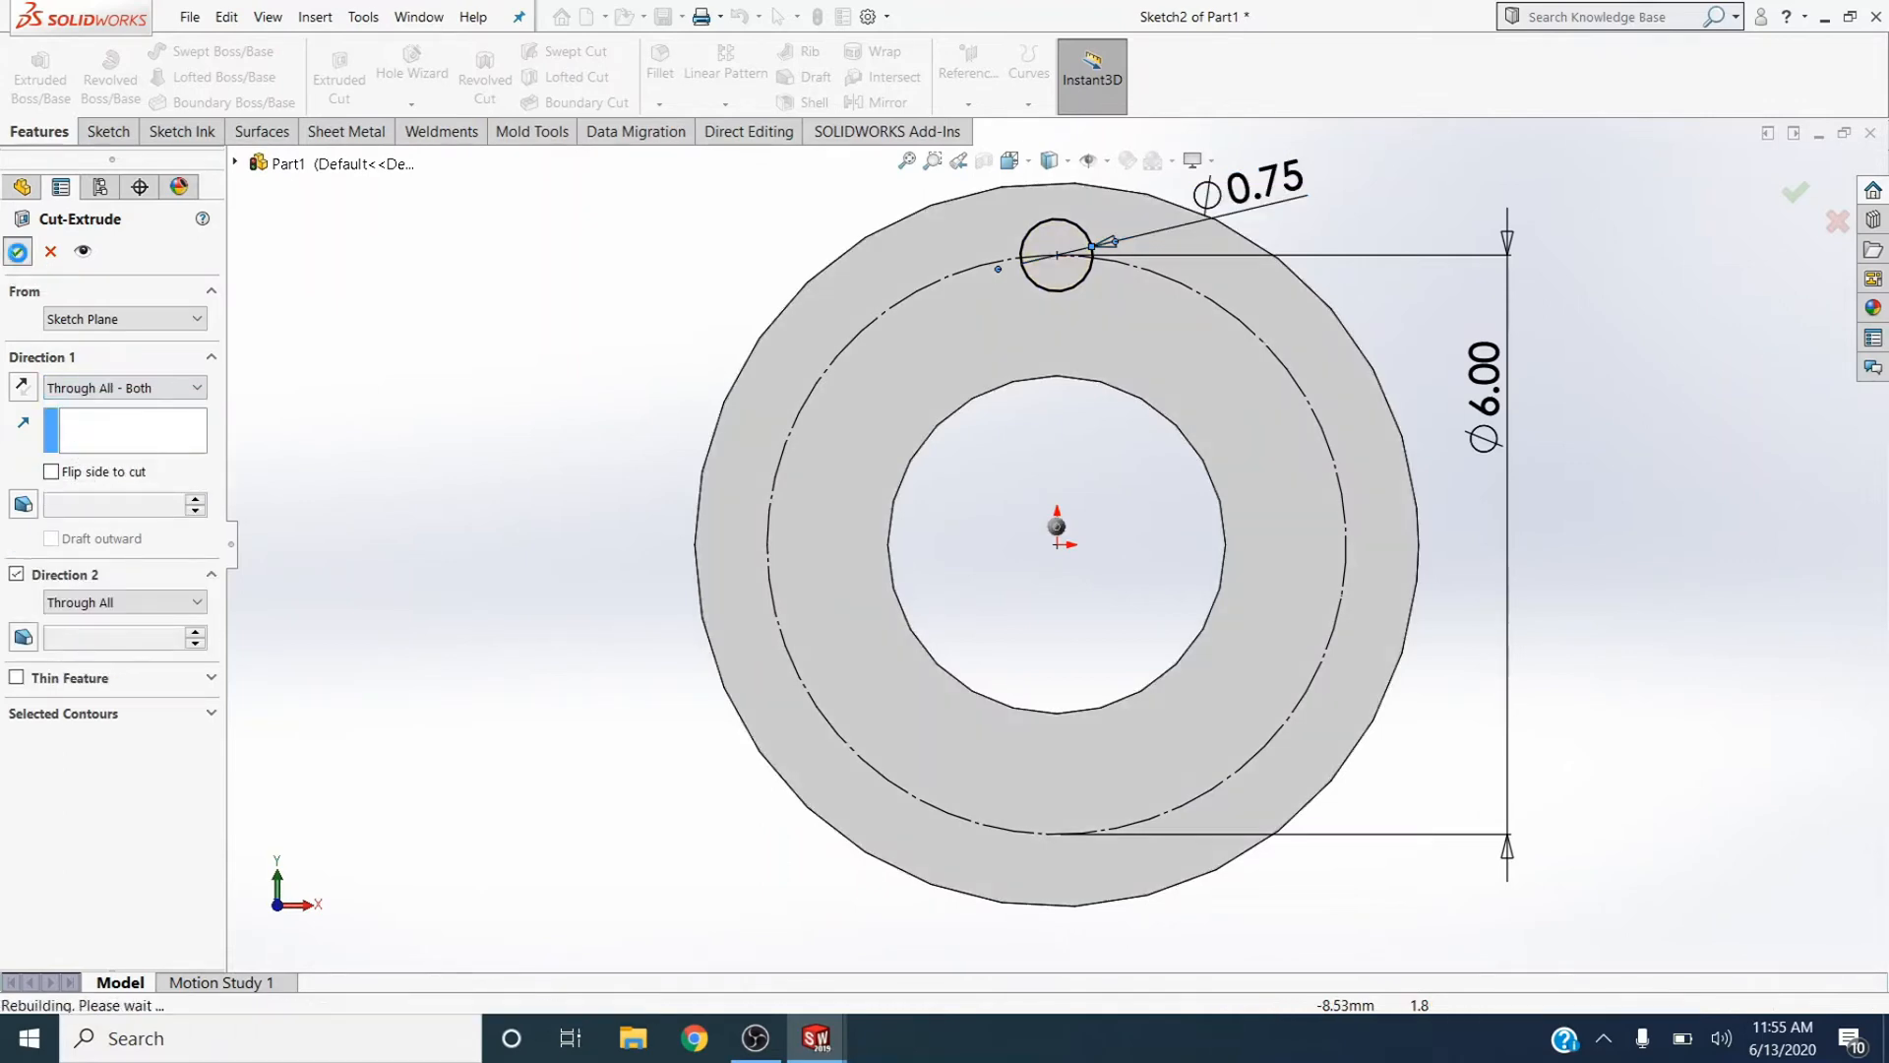
Create a circular pattern of the bolt hole around the central hole's edge with 4 instances equally spaced over 360 degrees
middle_drag(1220, 402, 1182, 421)
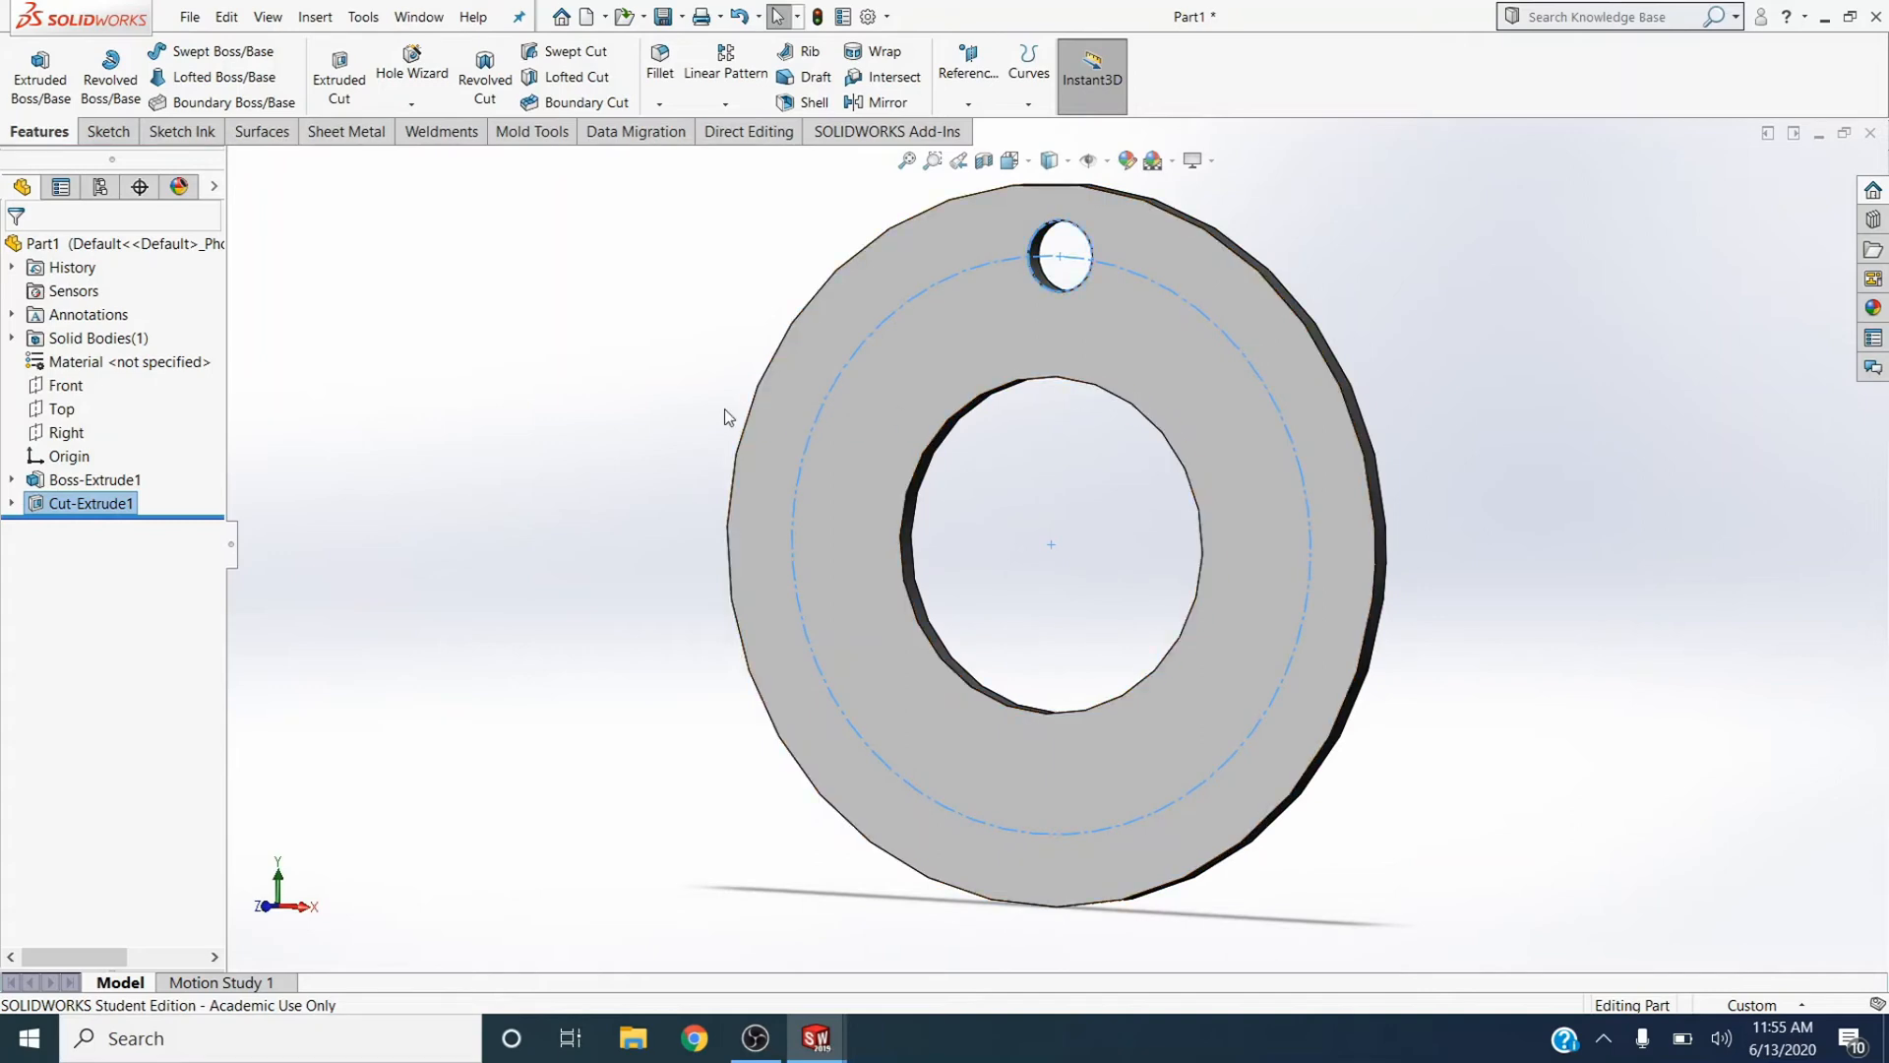
click(725, 104)
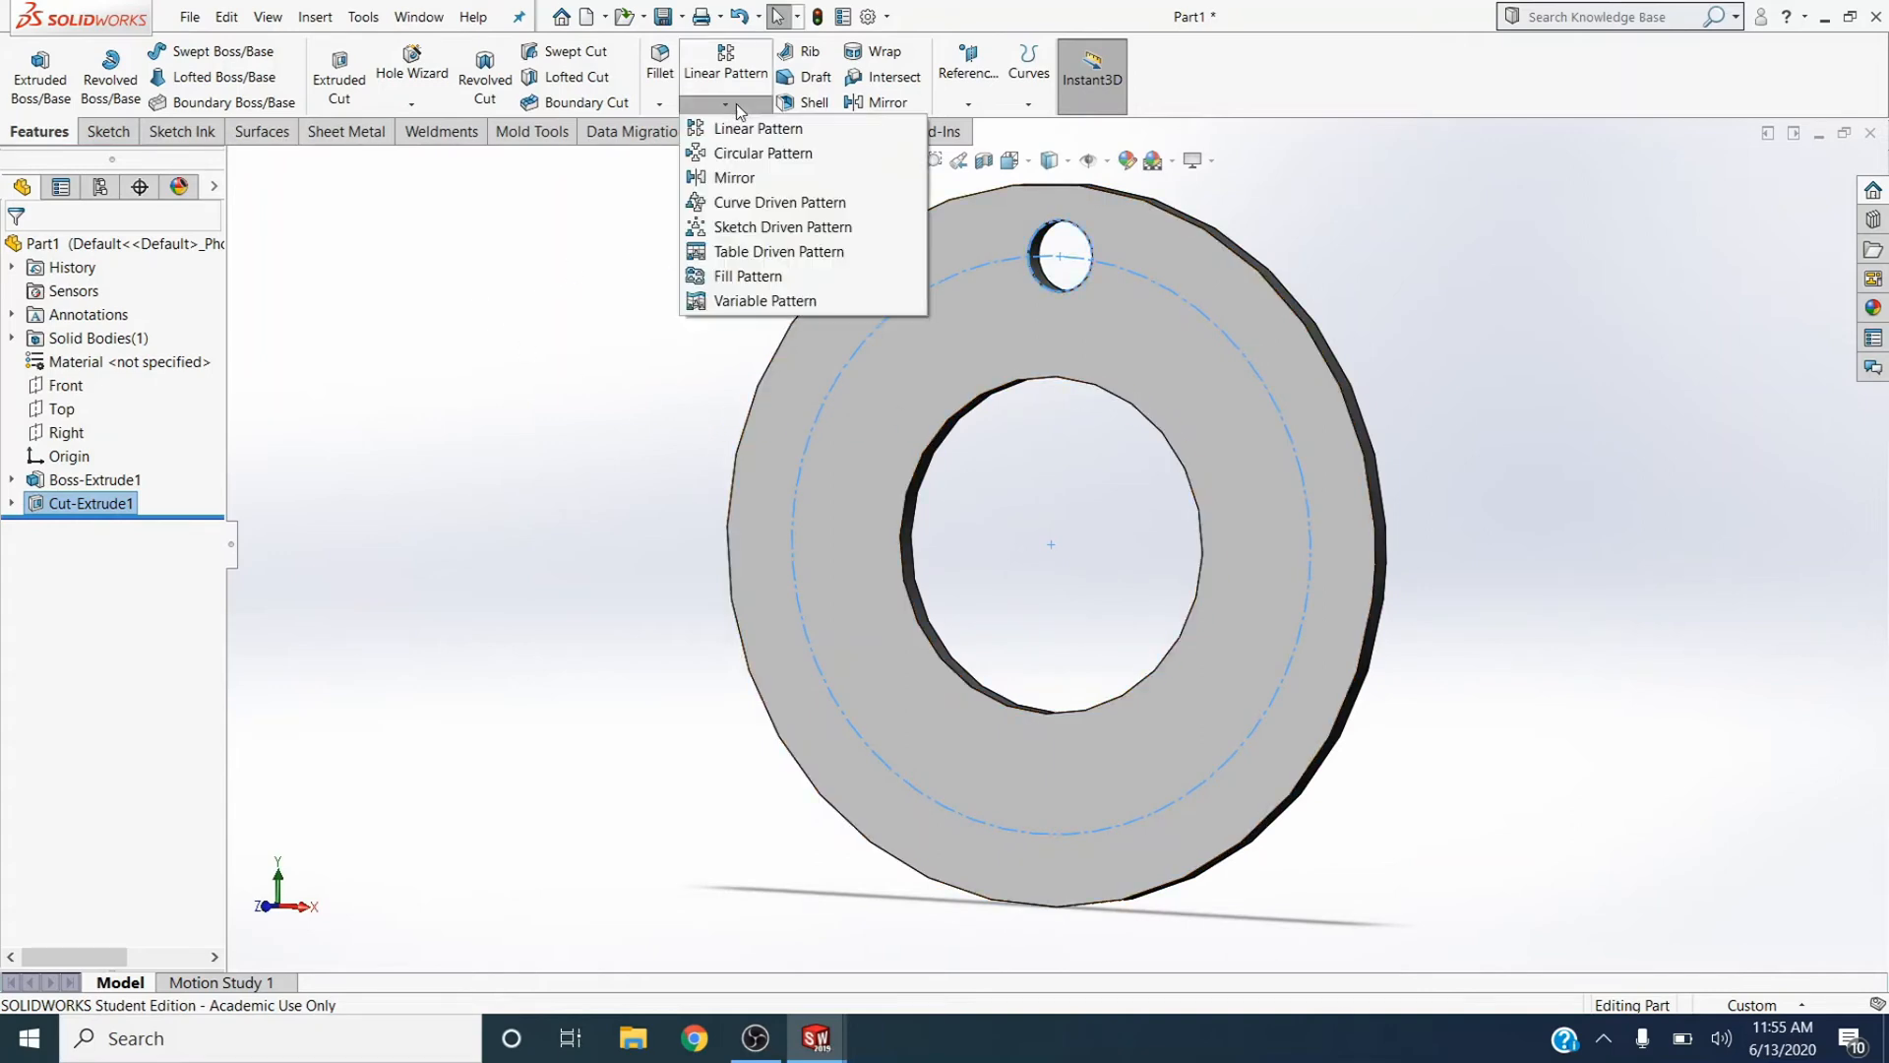
click(755, 158)
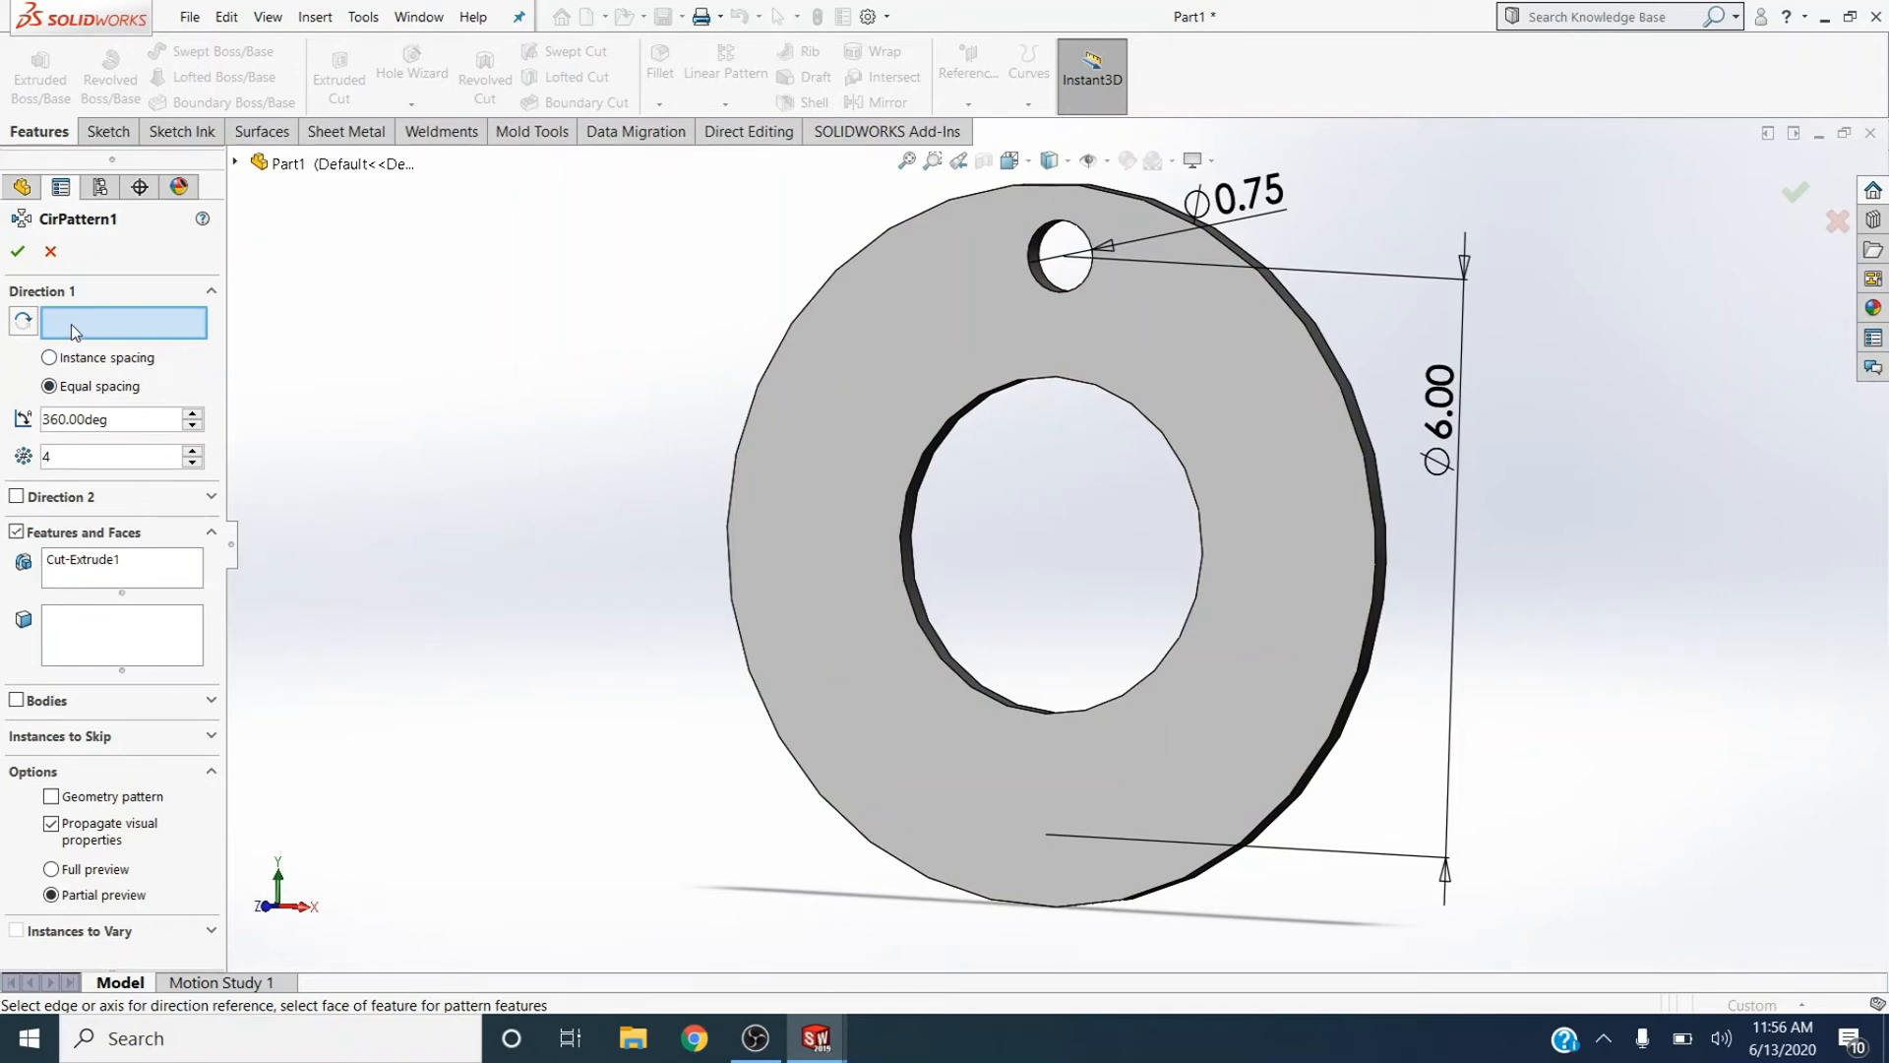
click(1061, 375)
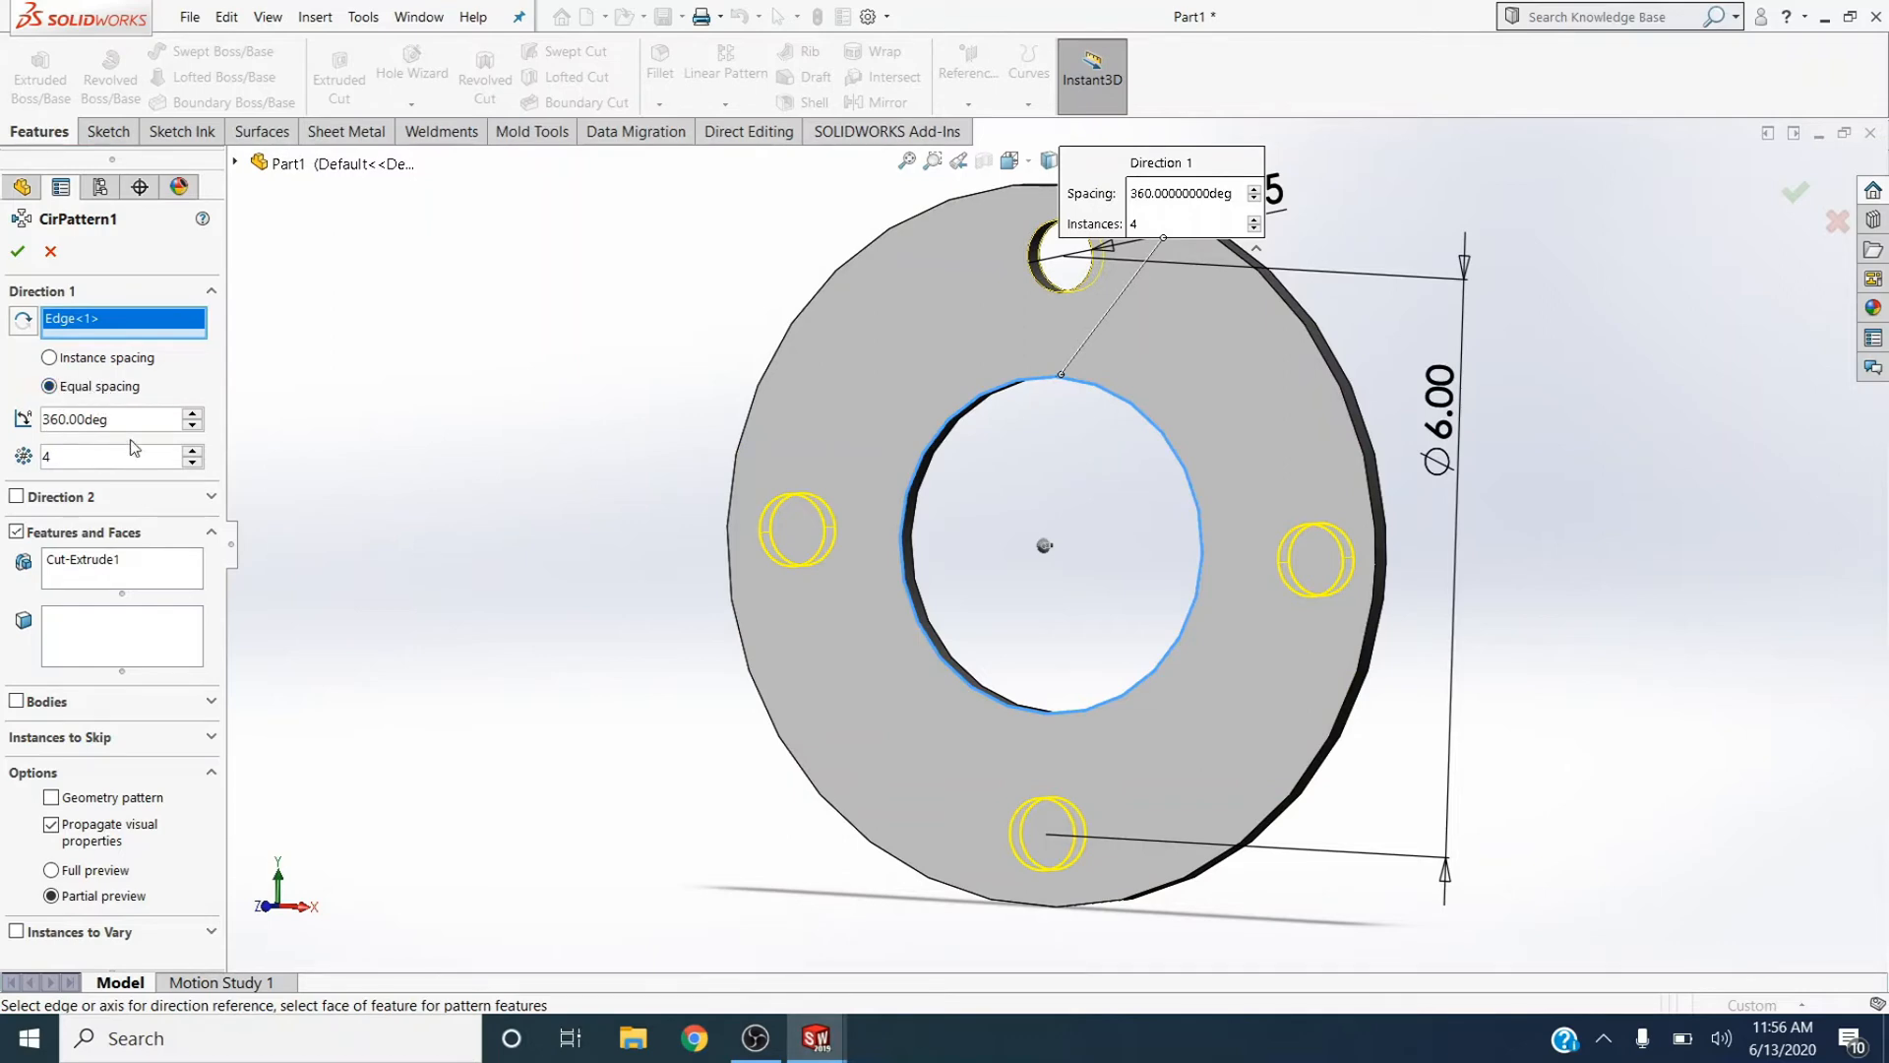
click(18, 252)
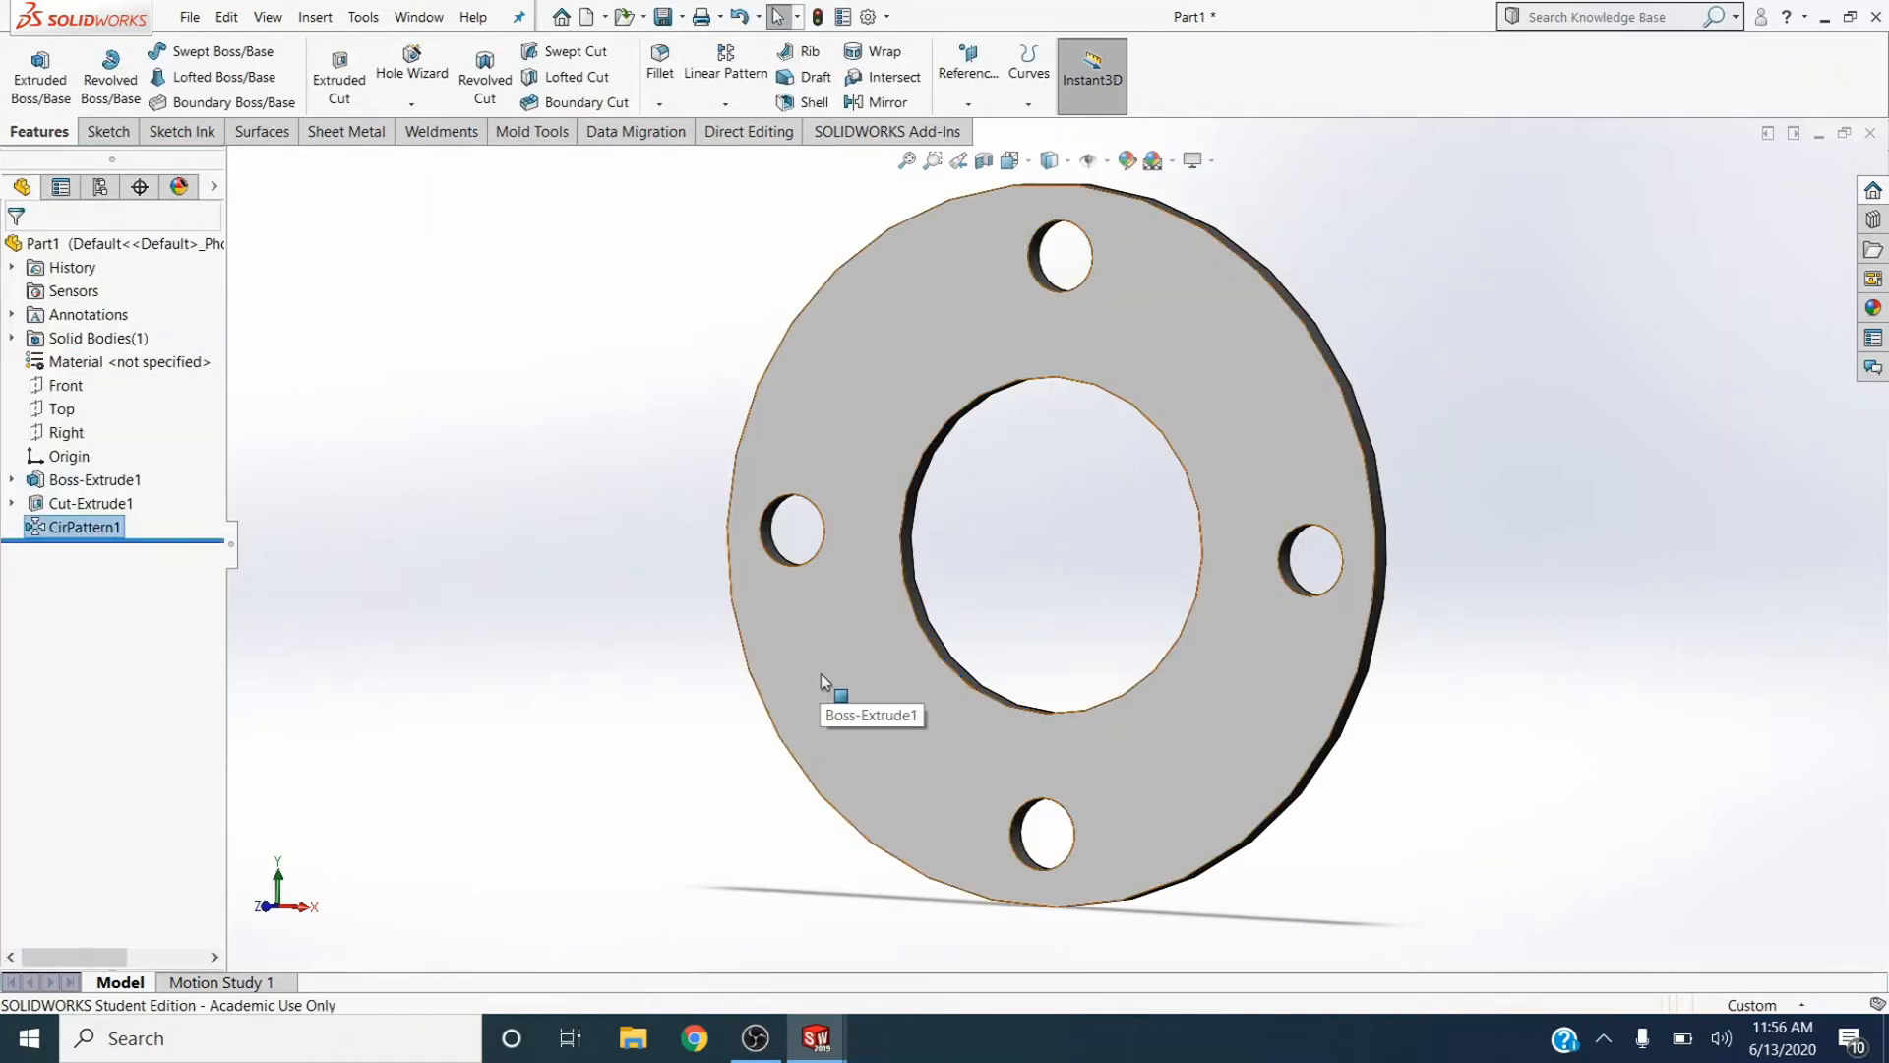
Try to insert a design table into the part and check the configuration list
click(314, 21)
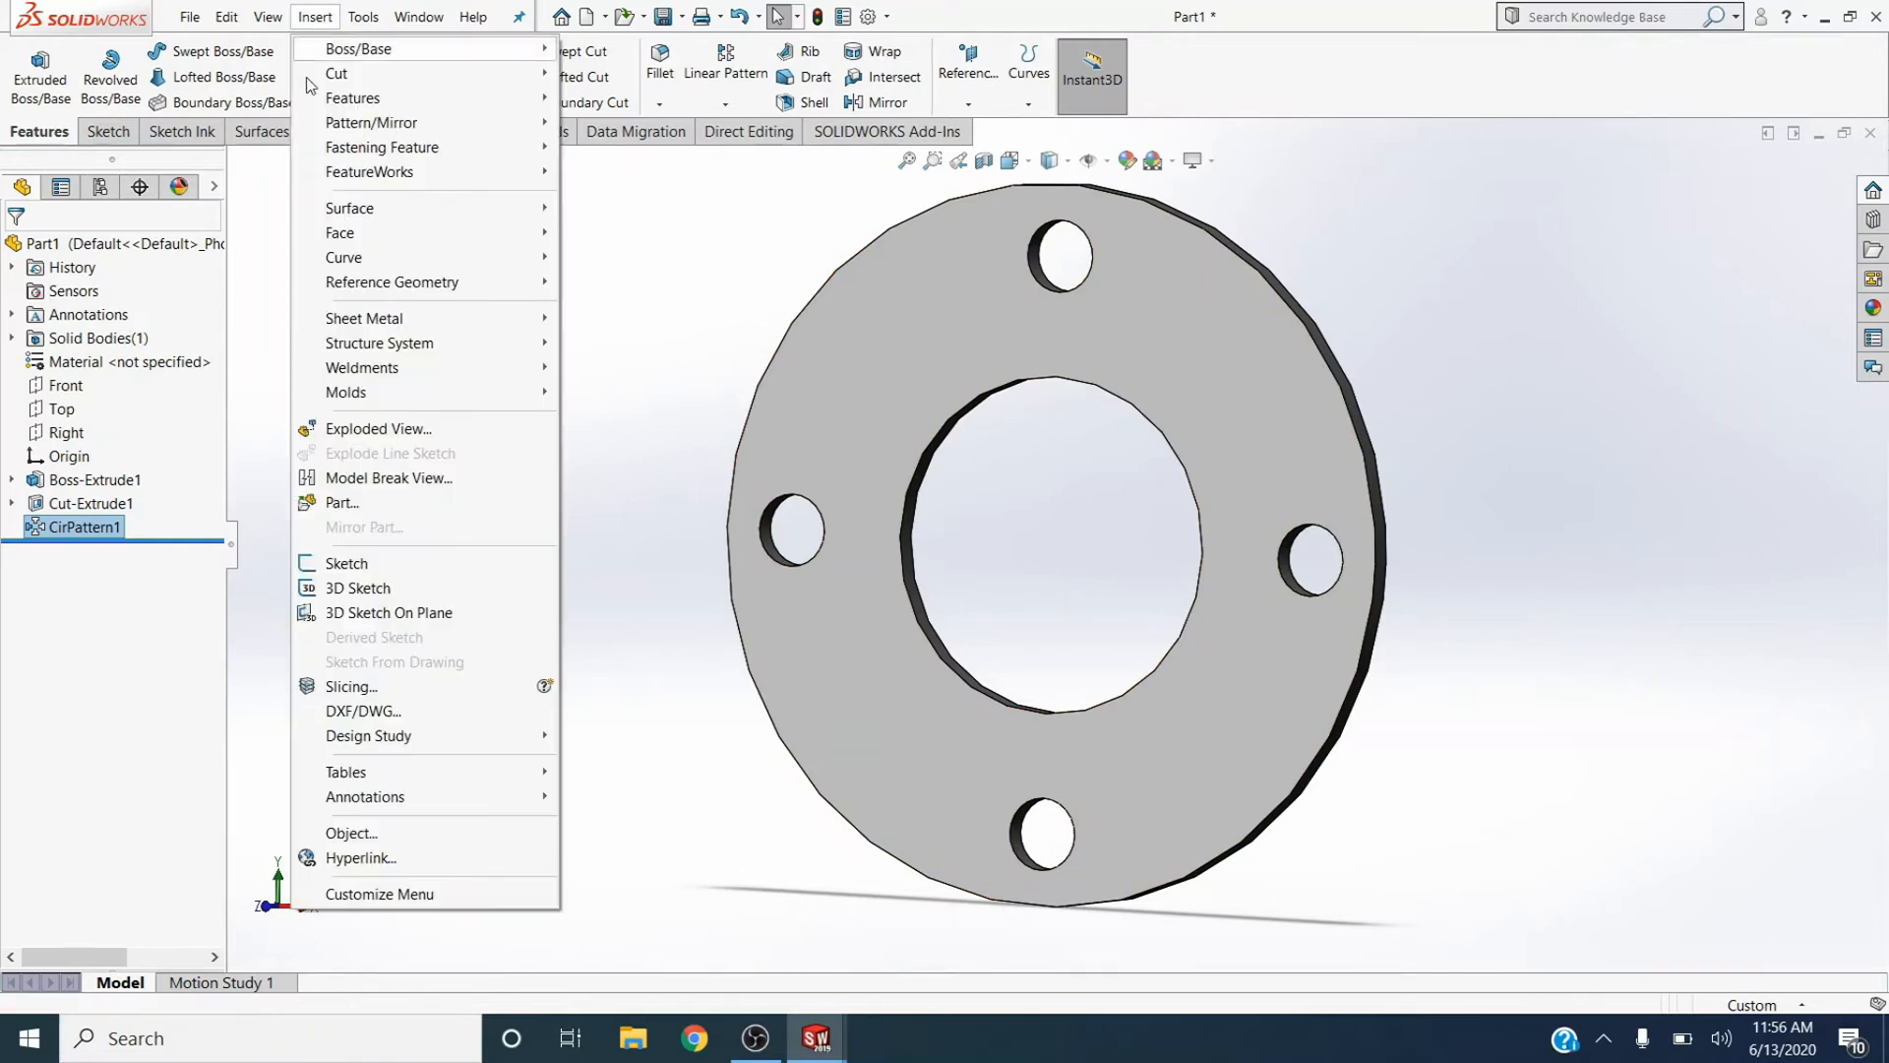
mouse_move(380, 764)
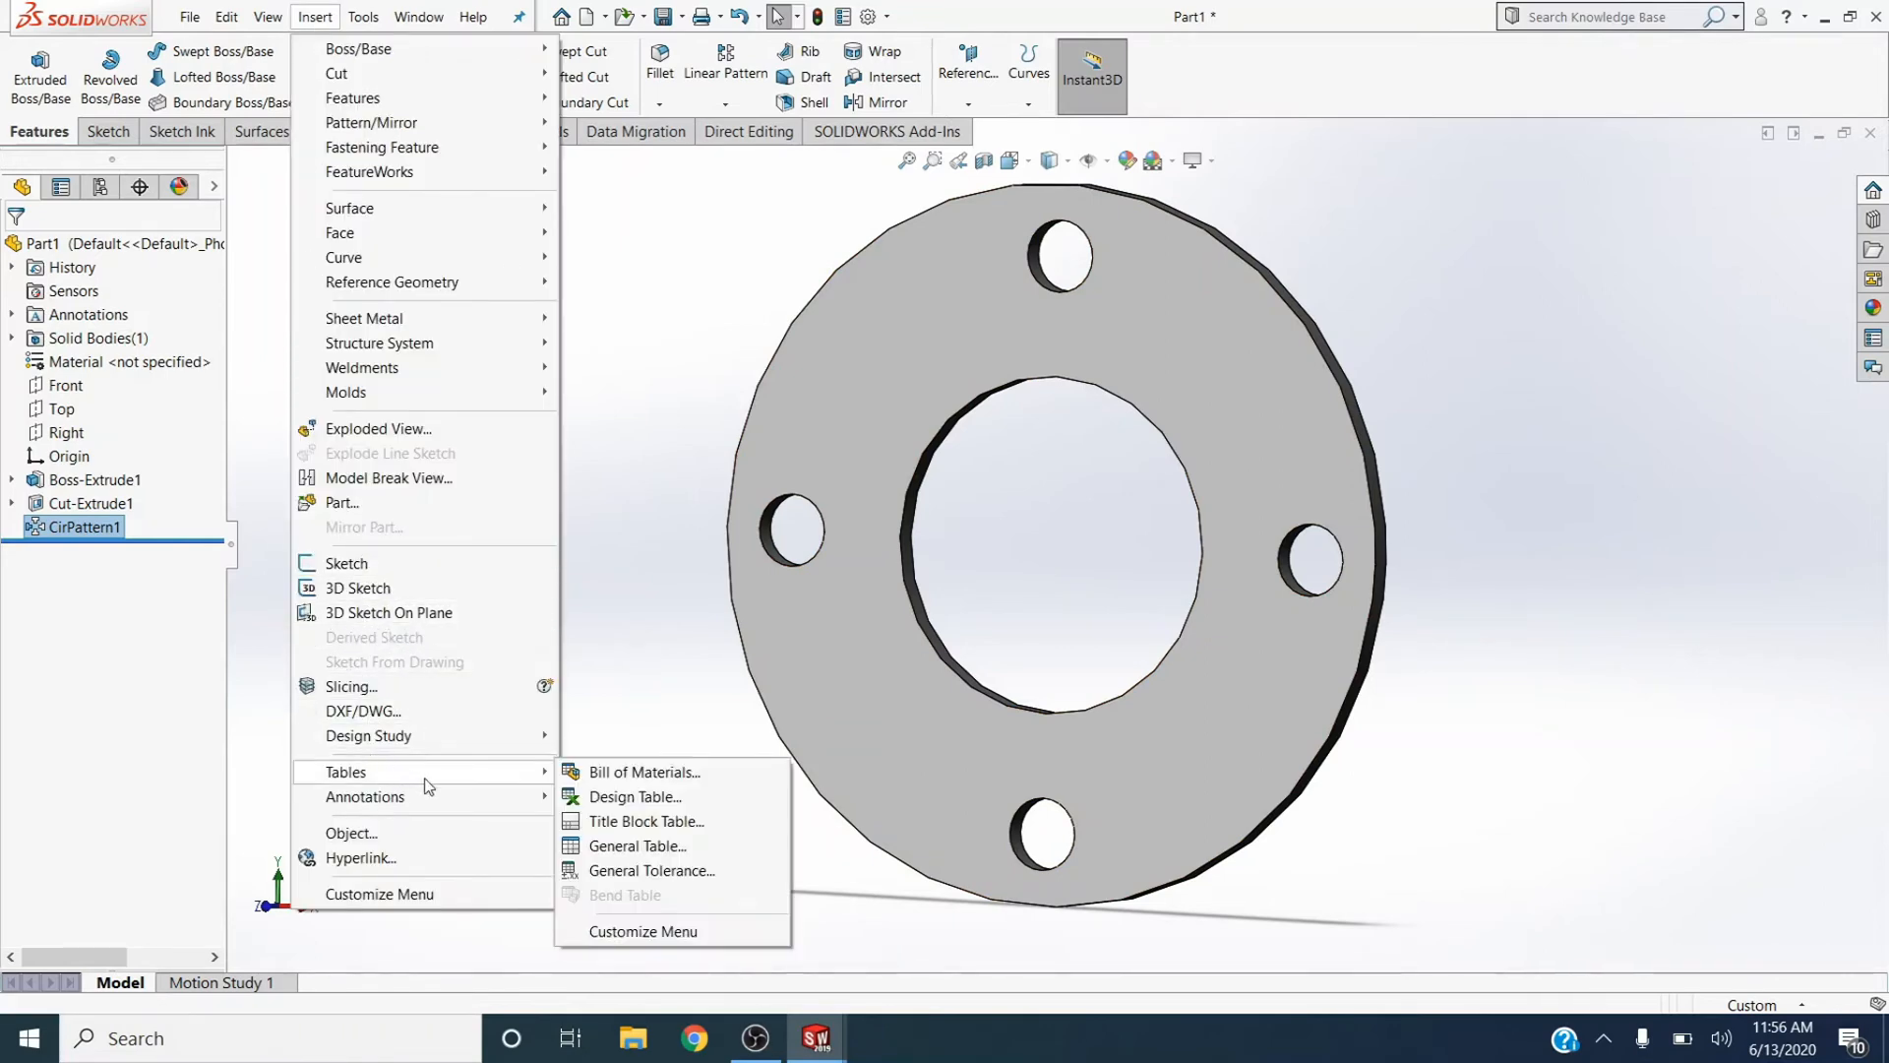
click(630, 806)
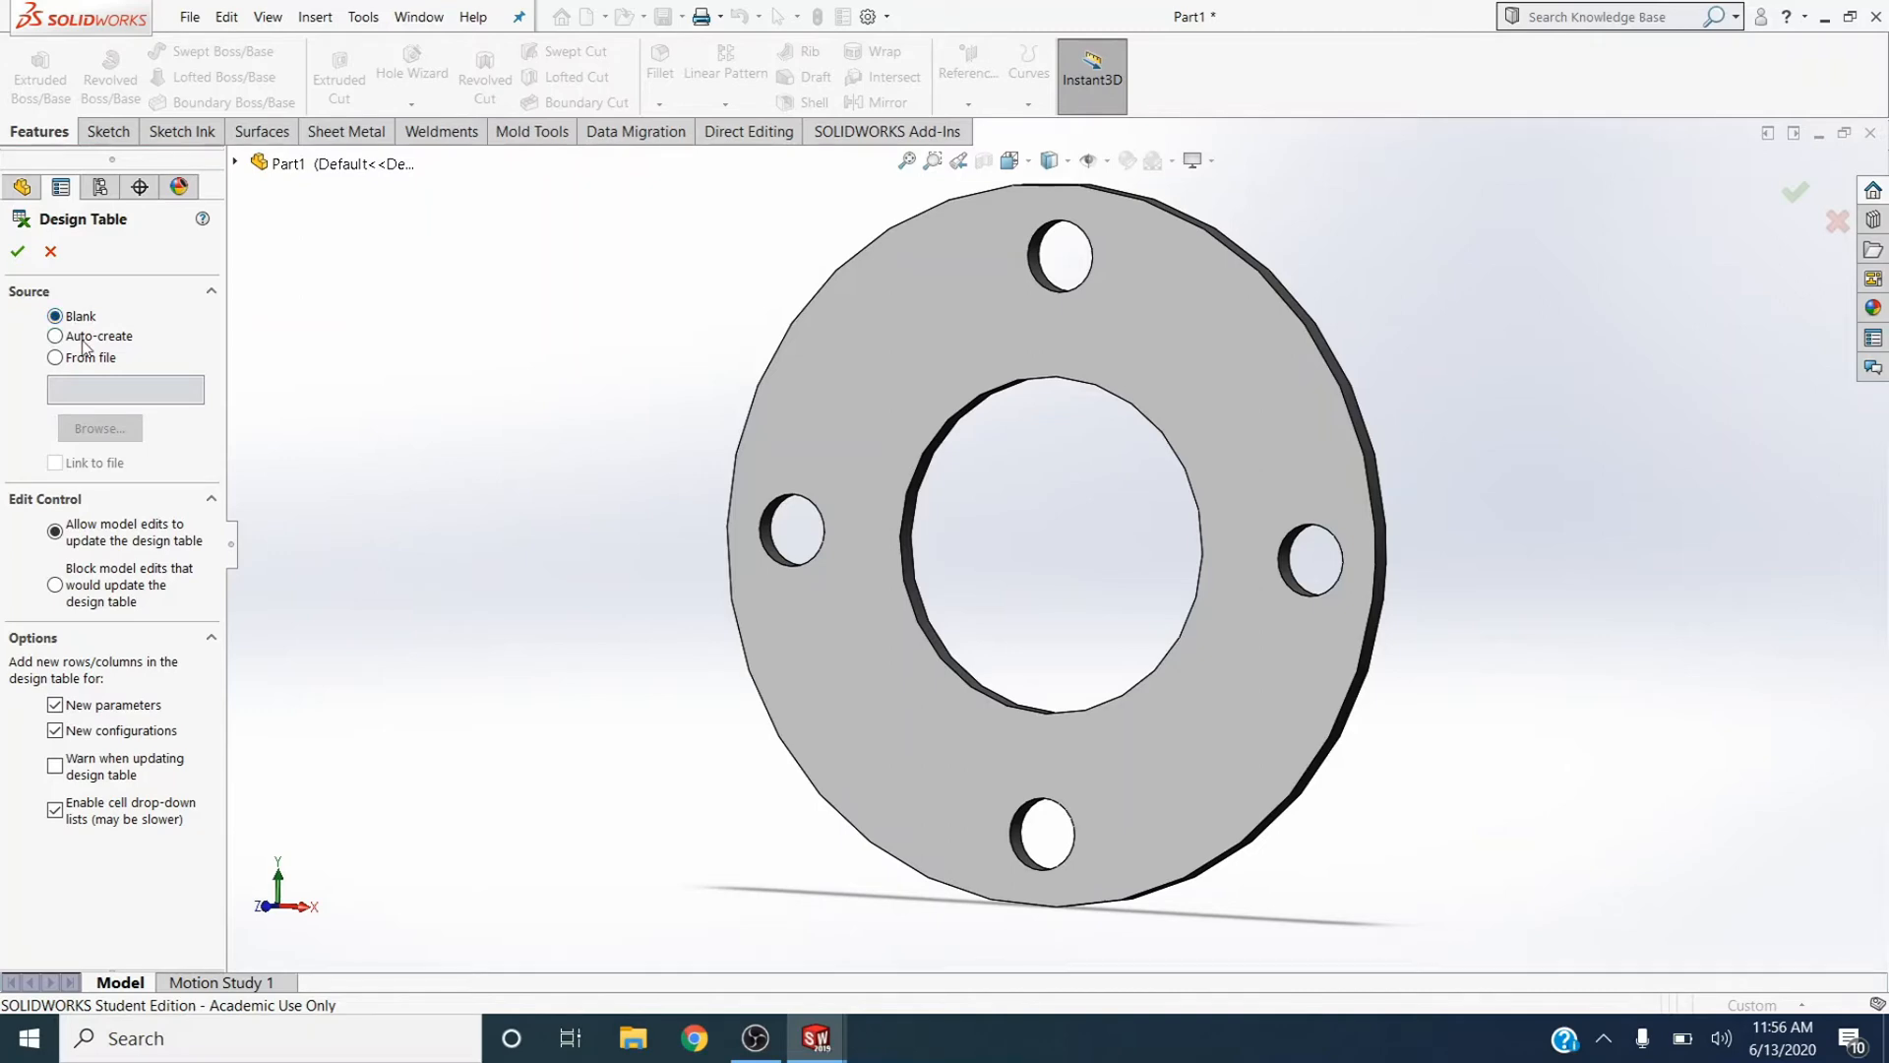
click(16, 252)
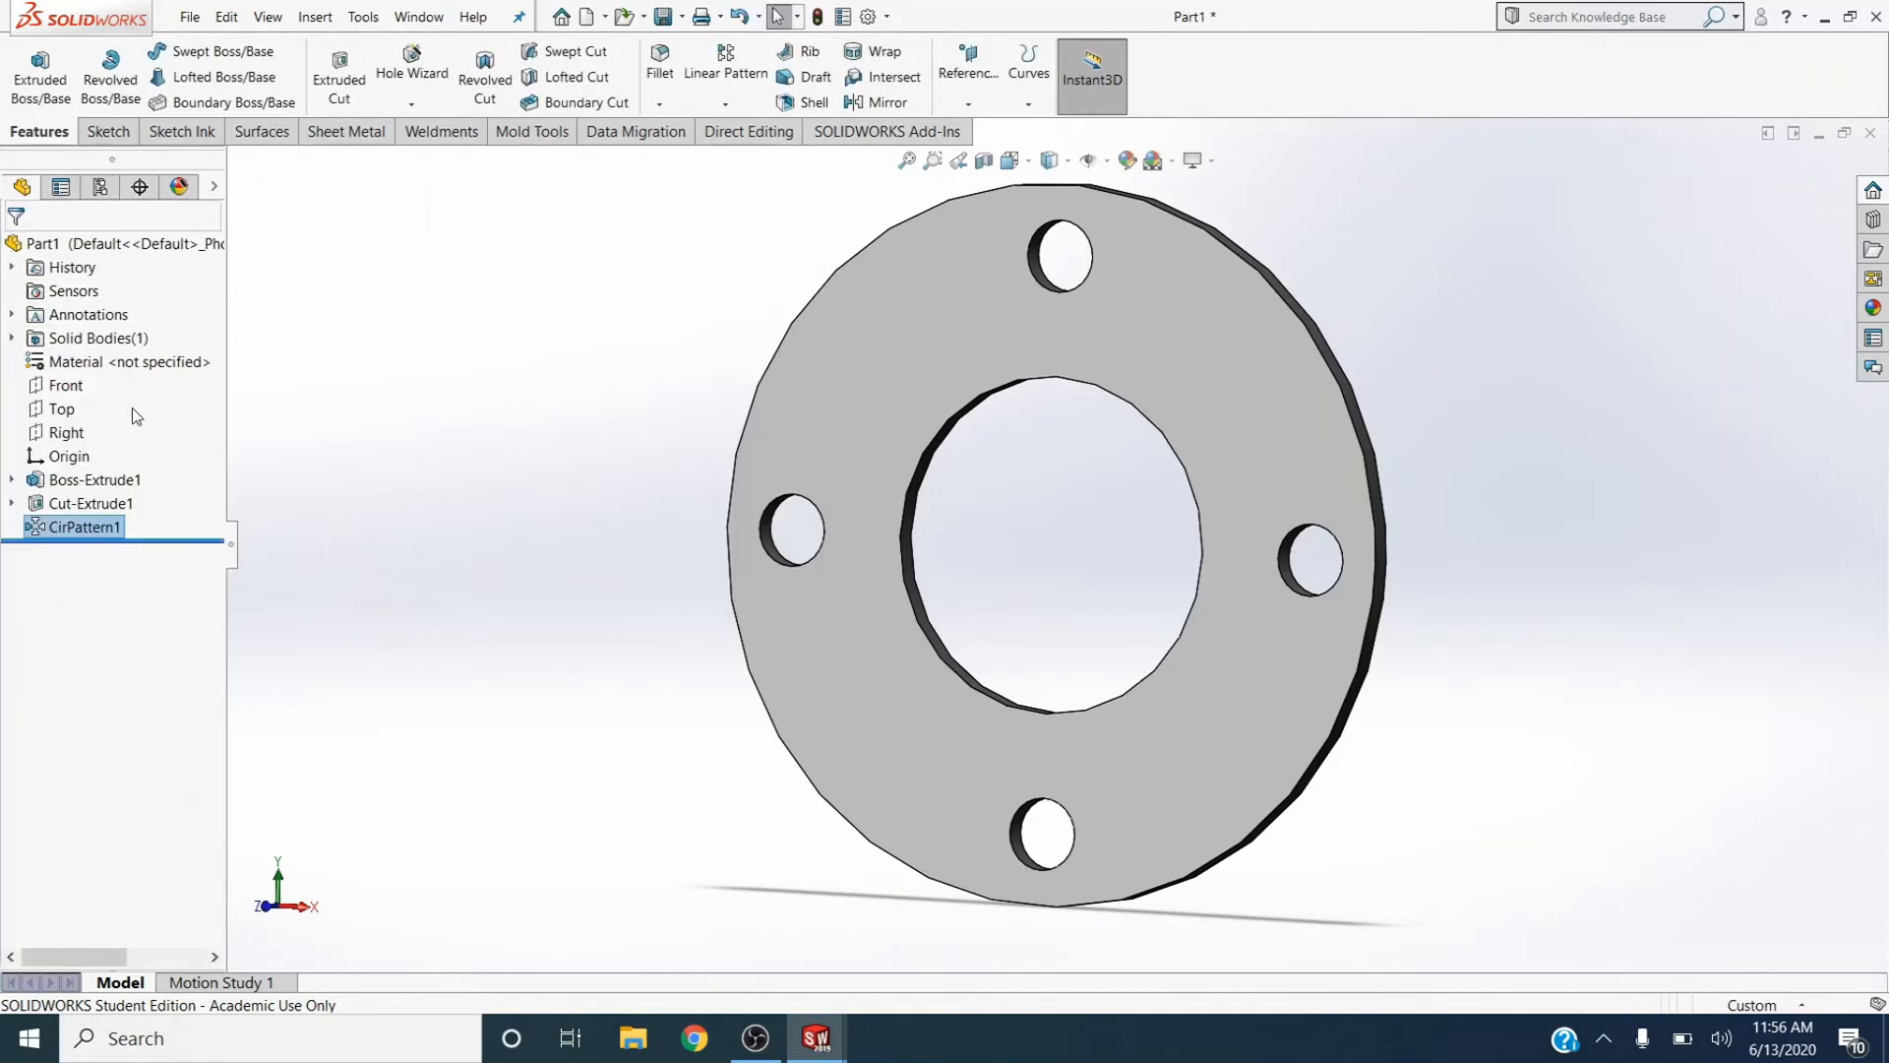
click(101, 192)
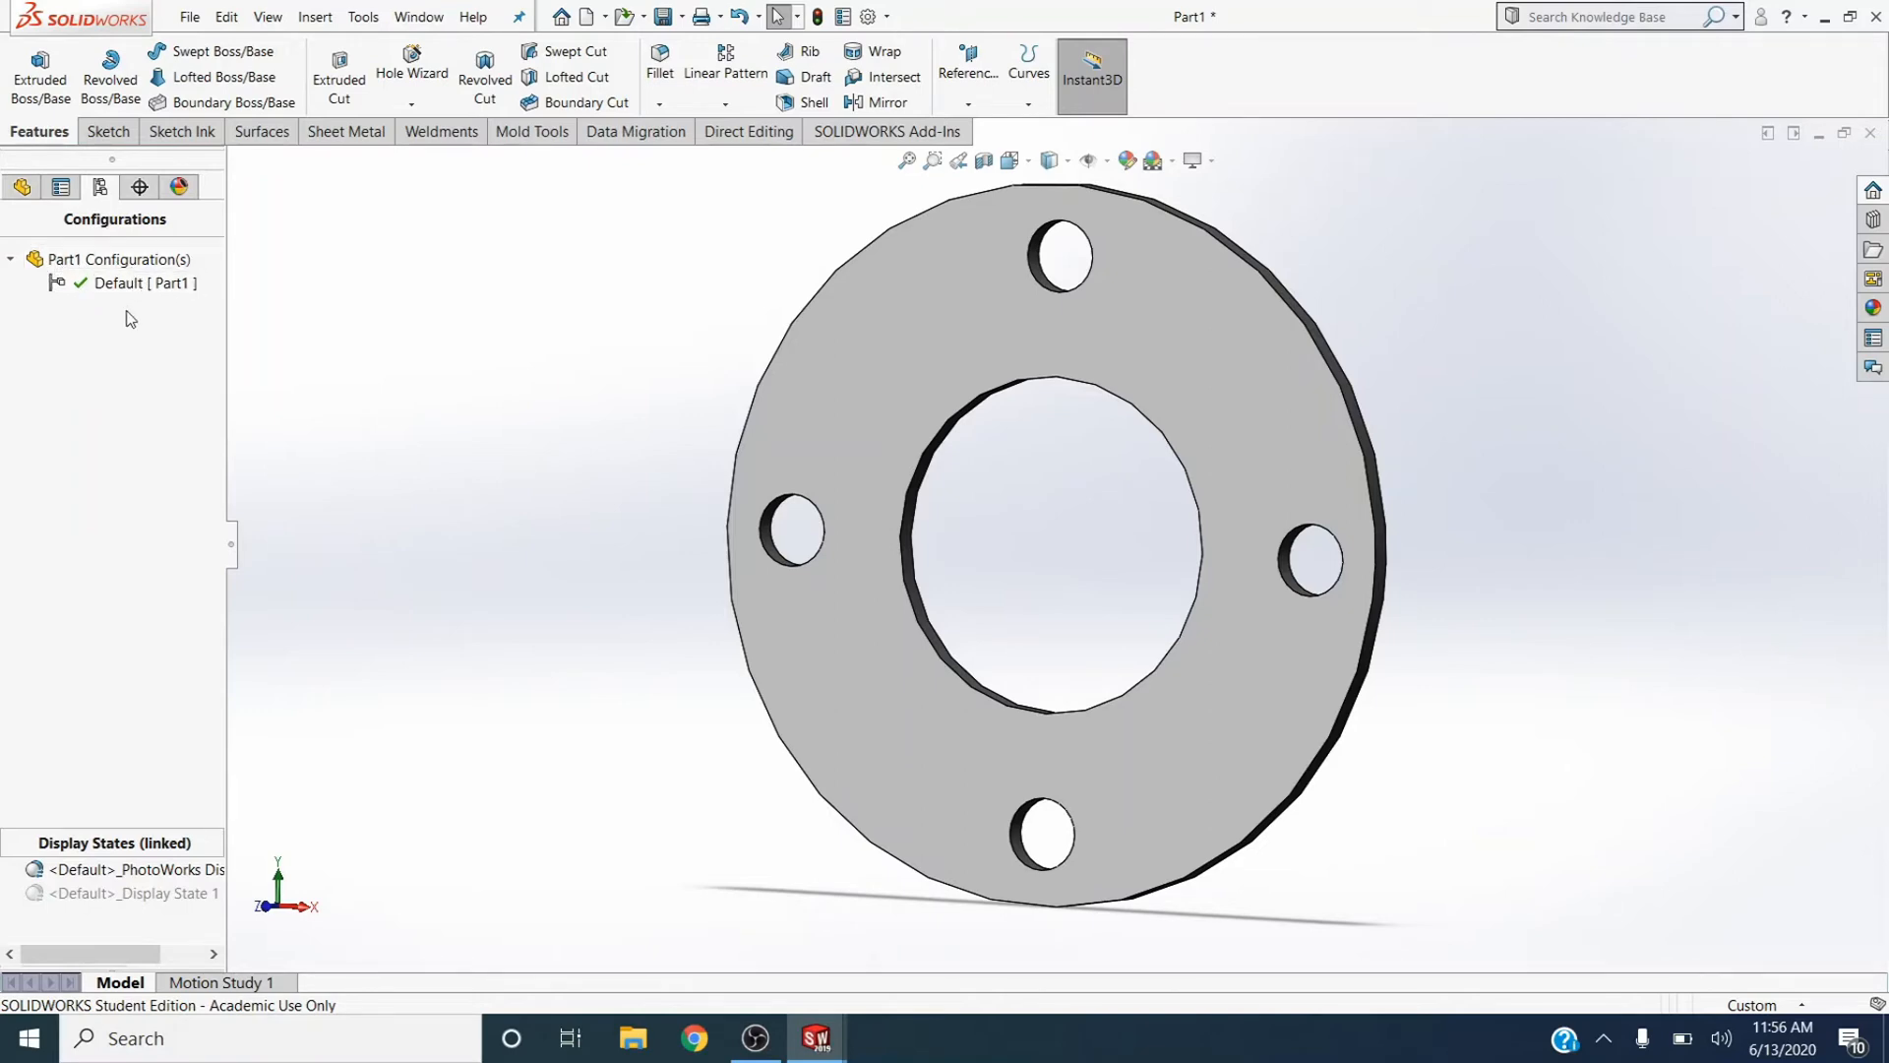
Try again to insert a design table using the Auto-create source
click(313, 17)
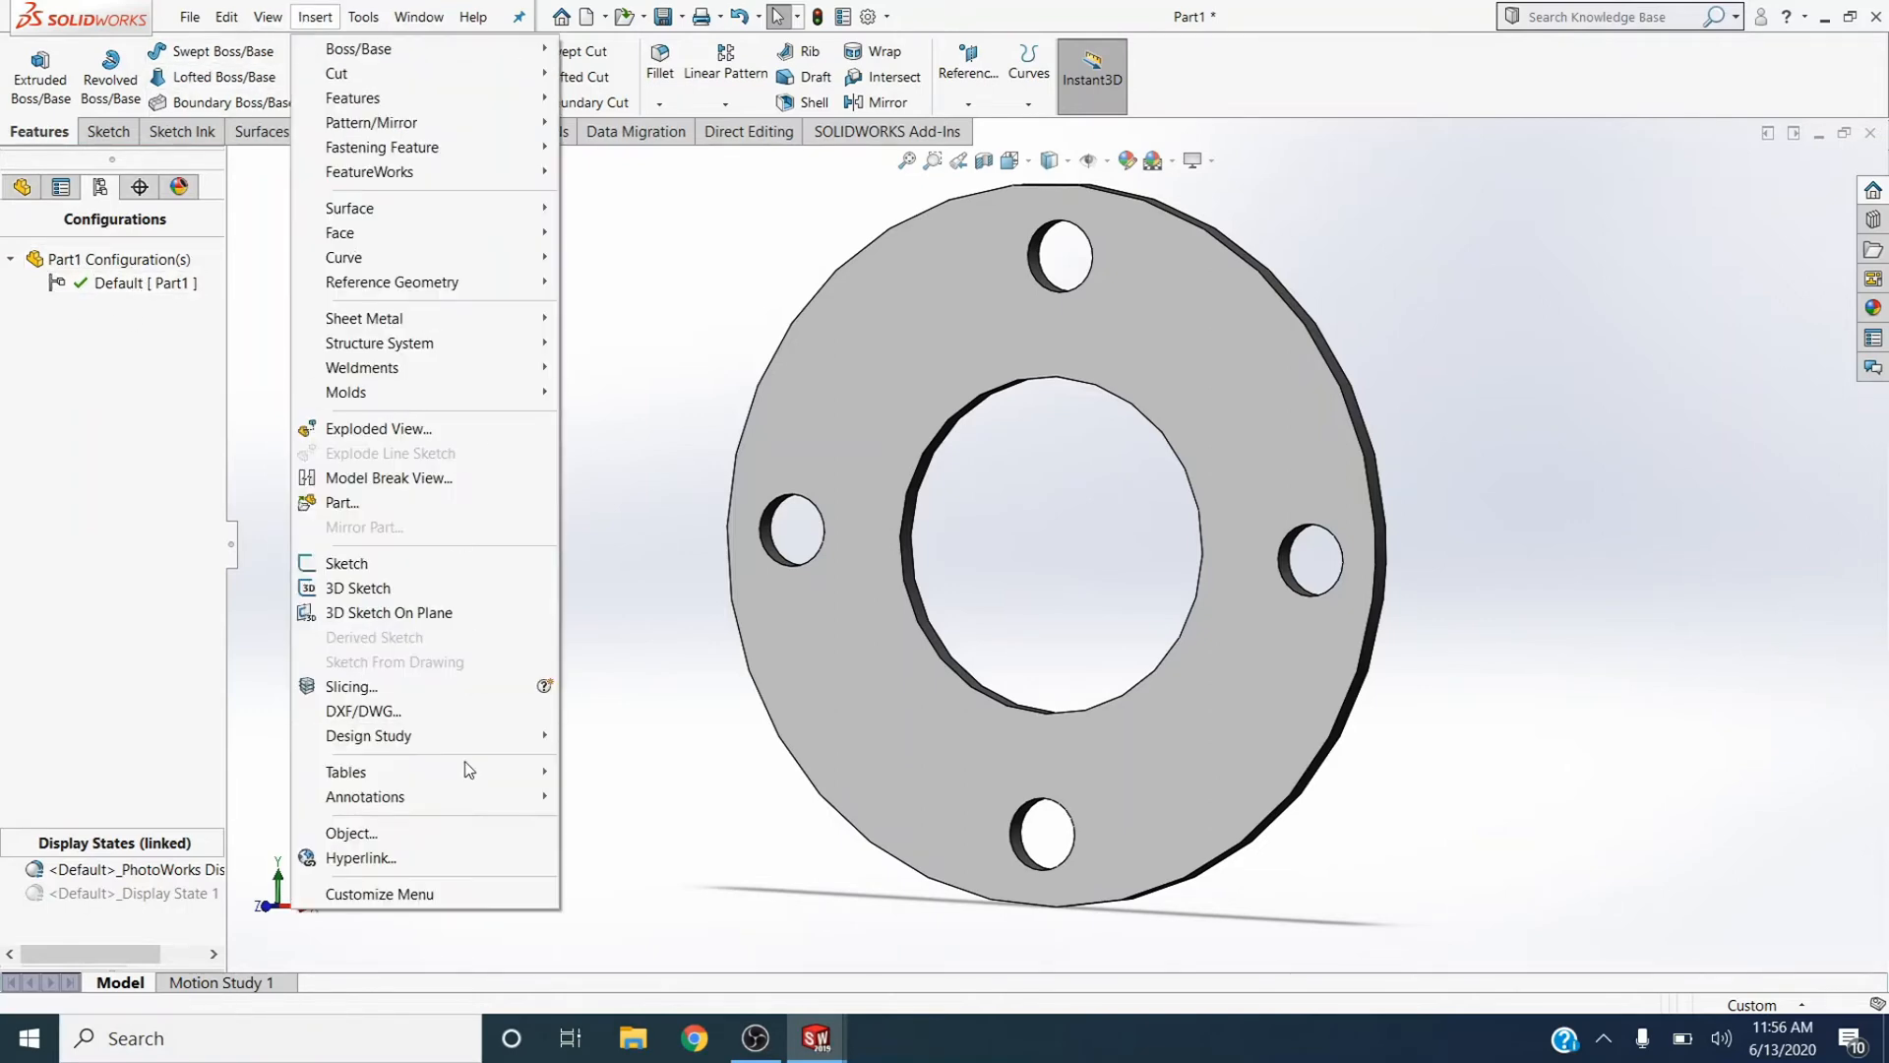
mouse_move(471, 773)
click(647, 801)
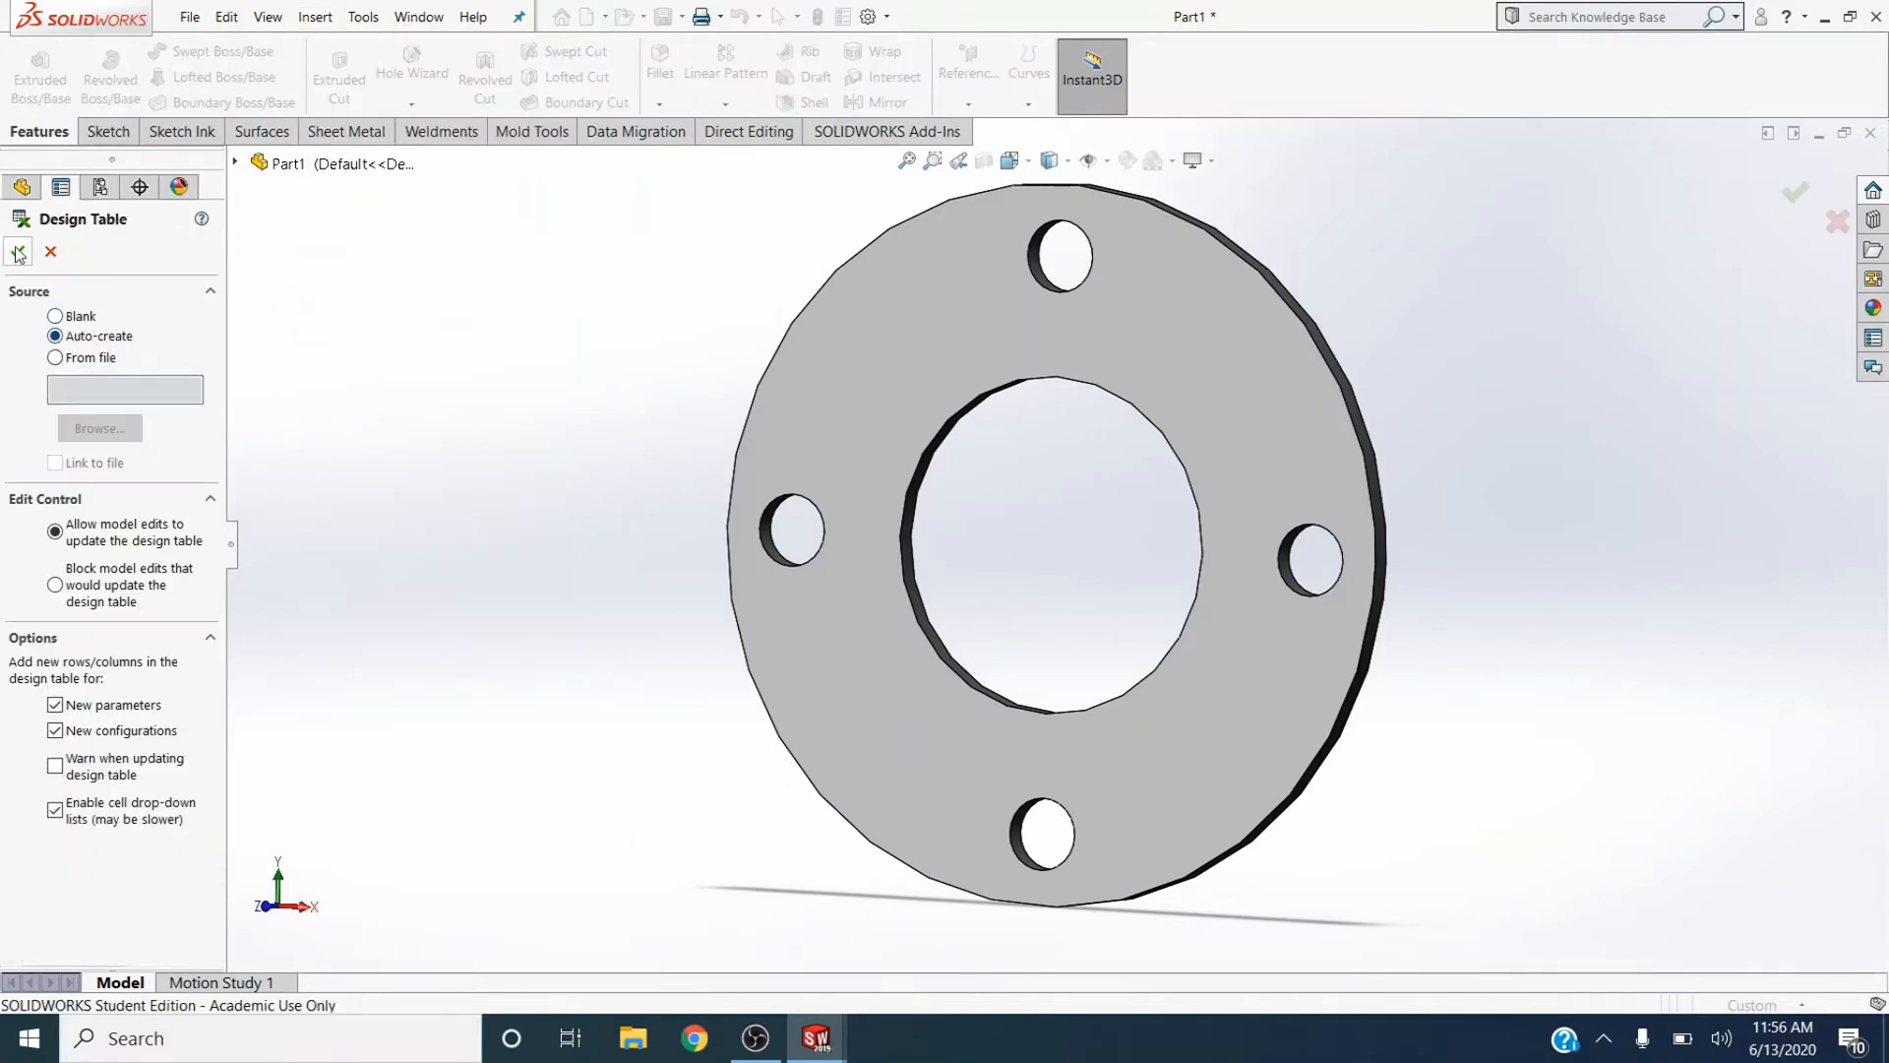
click(17, 253)
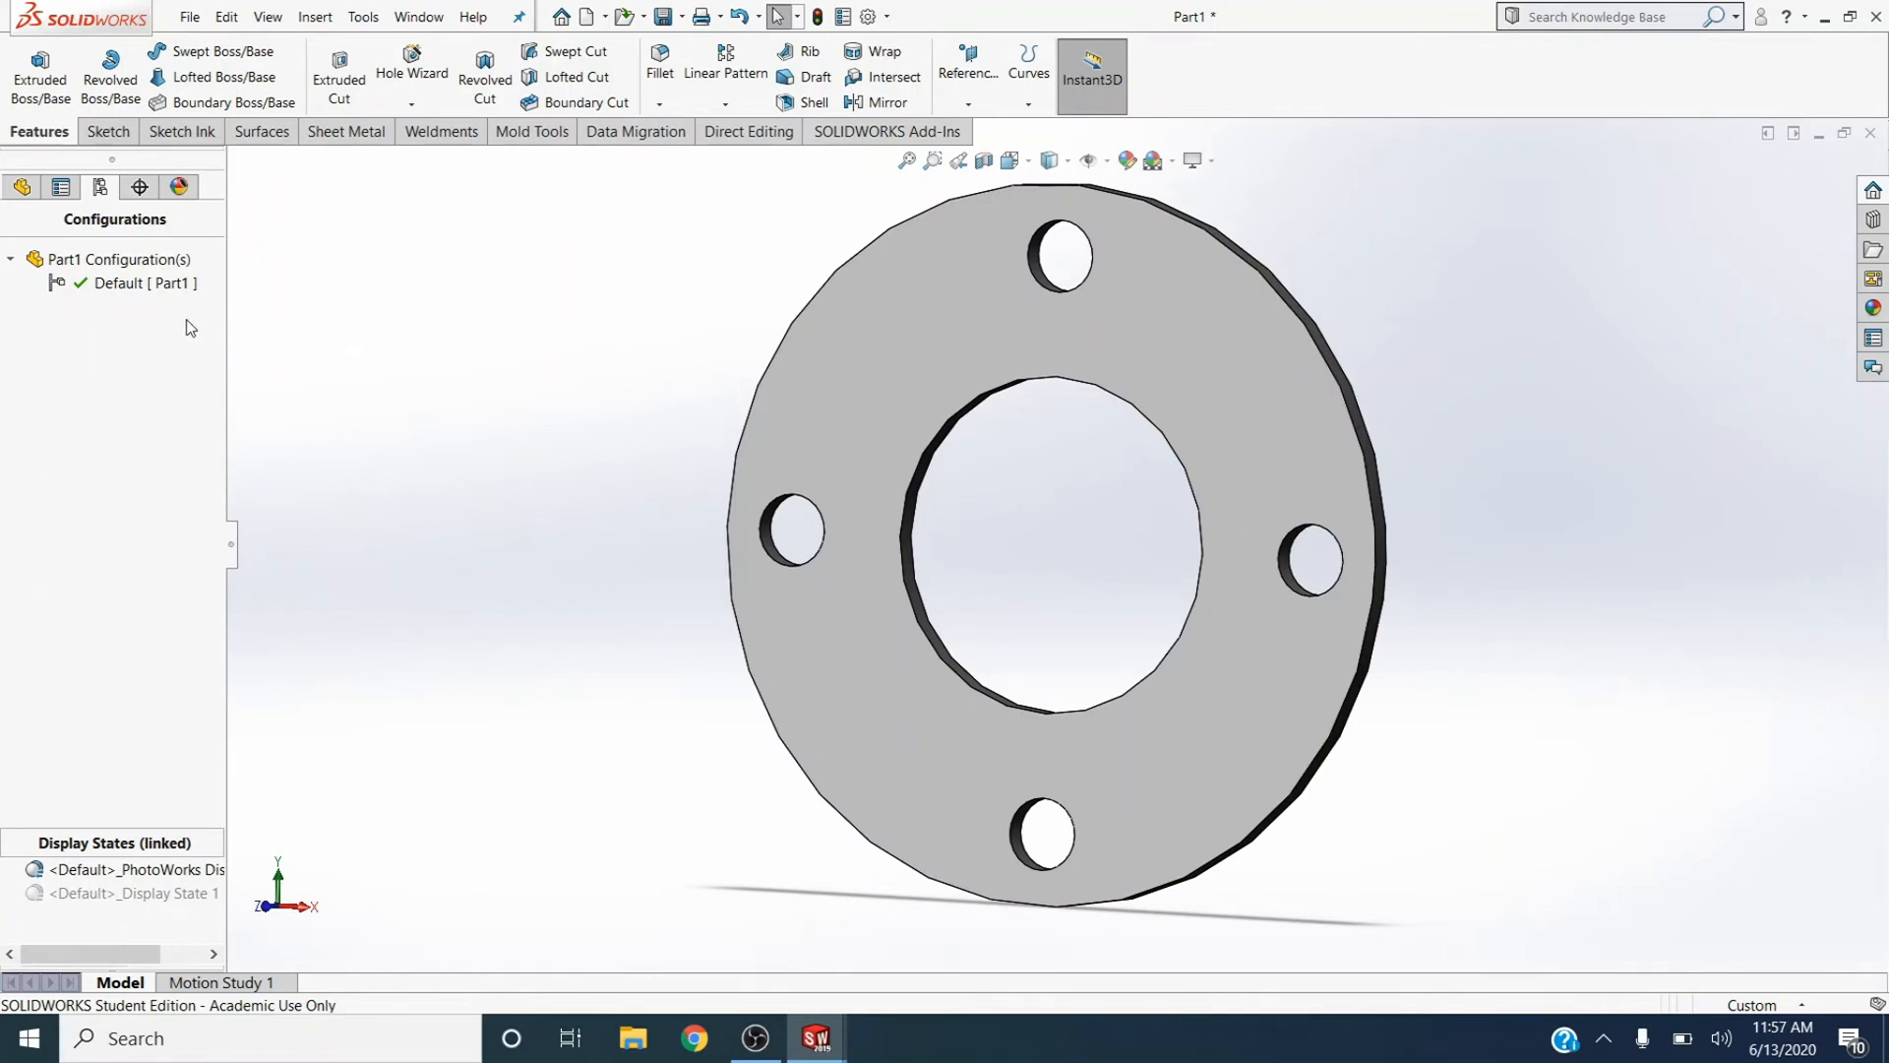
Show the part's feature dimensions on the model together with their dimension names
scroll(712, 392, up, 3)
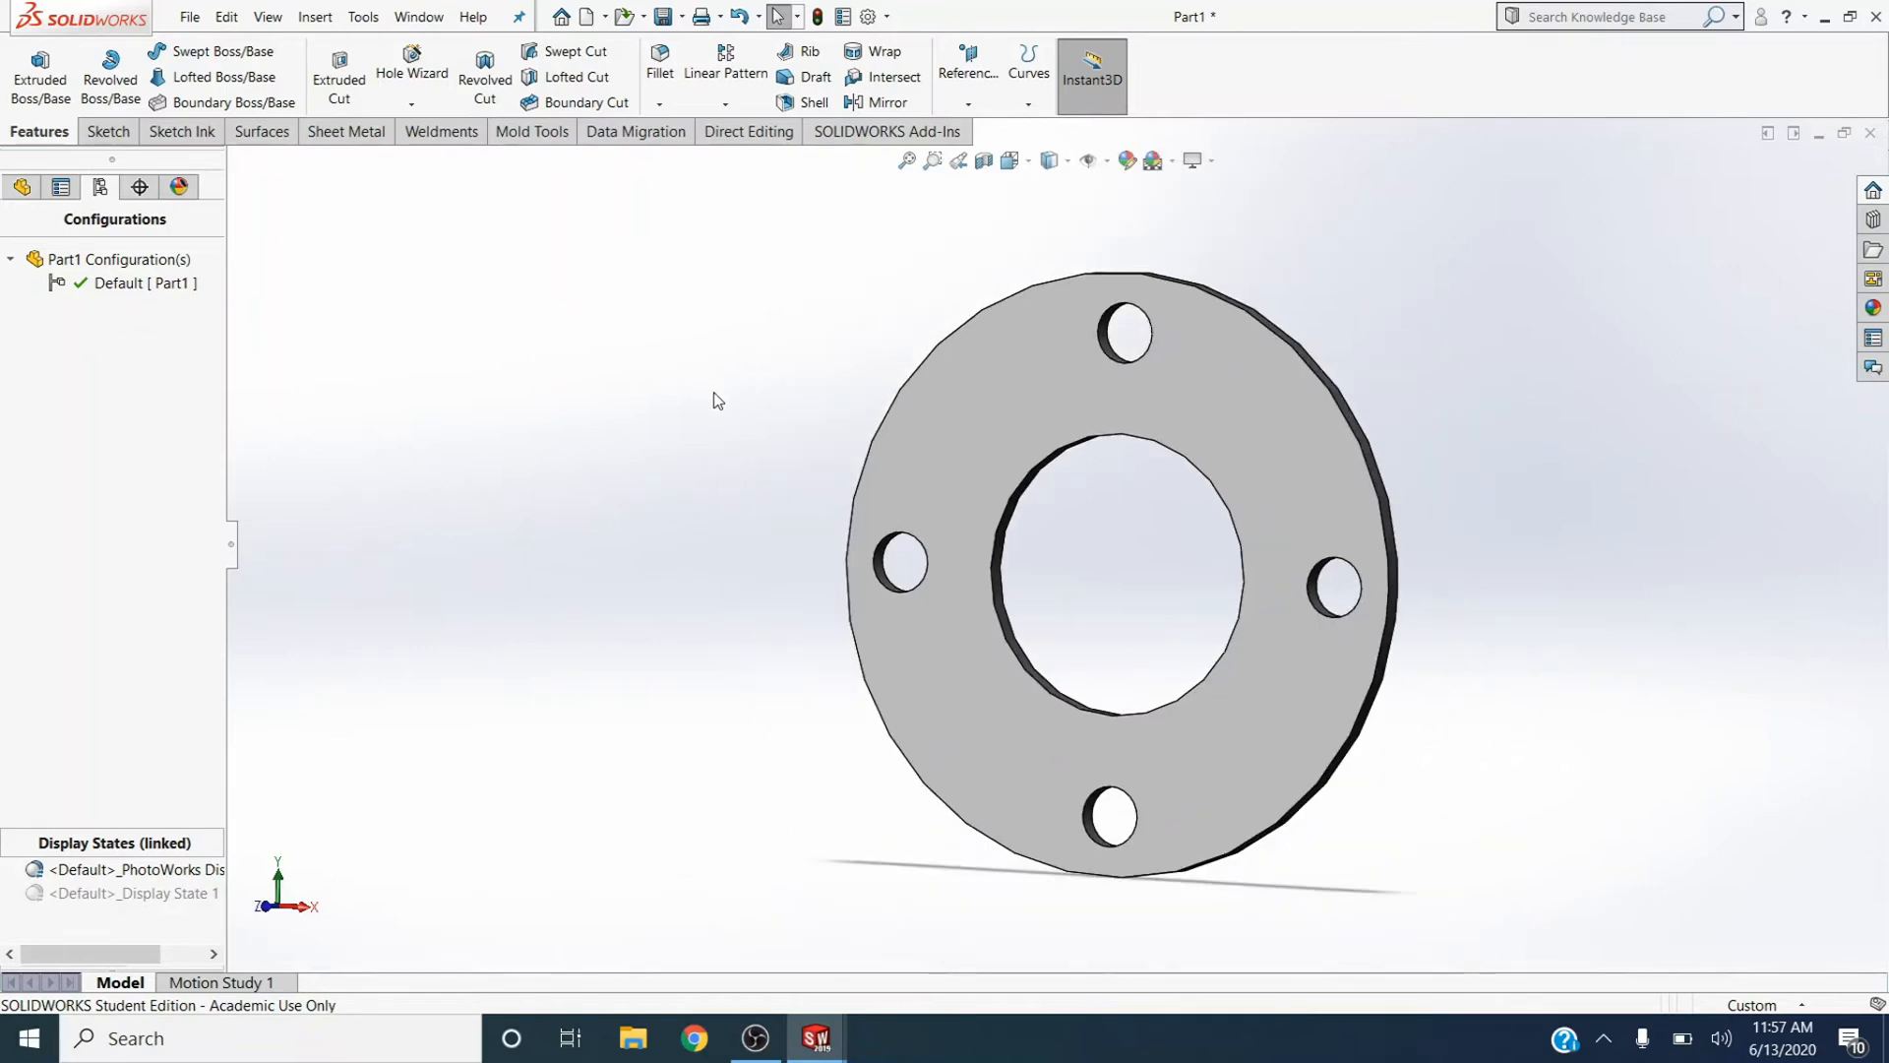
click(22, 187)
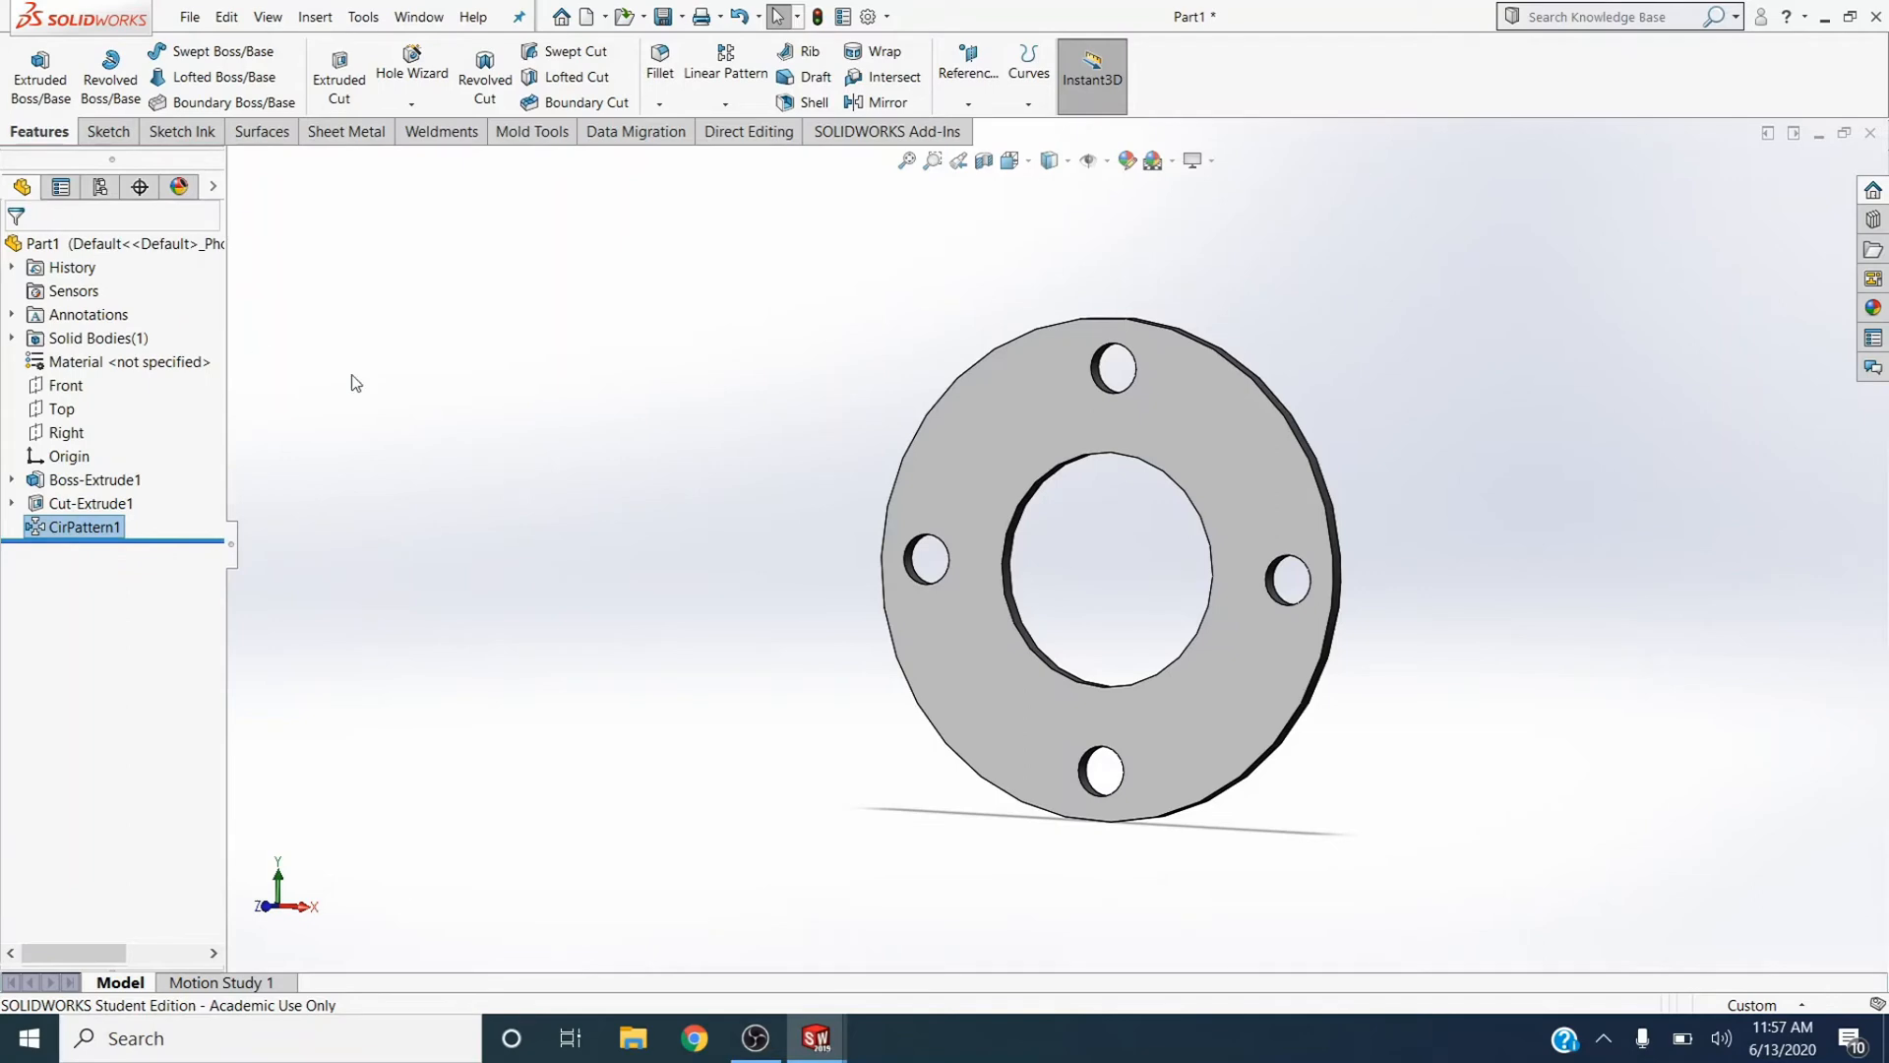
scroll(895, 384, up, 2)
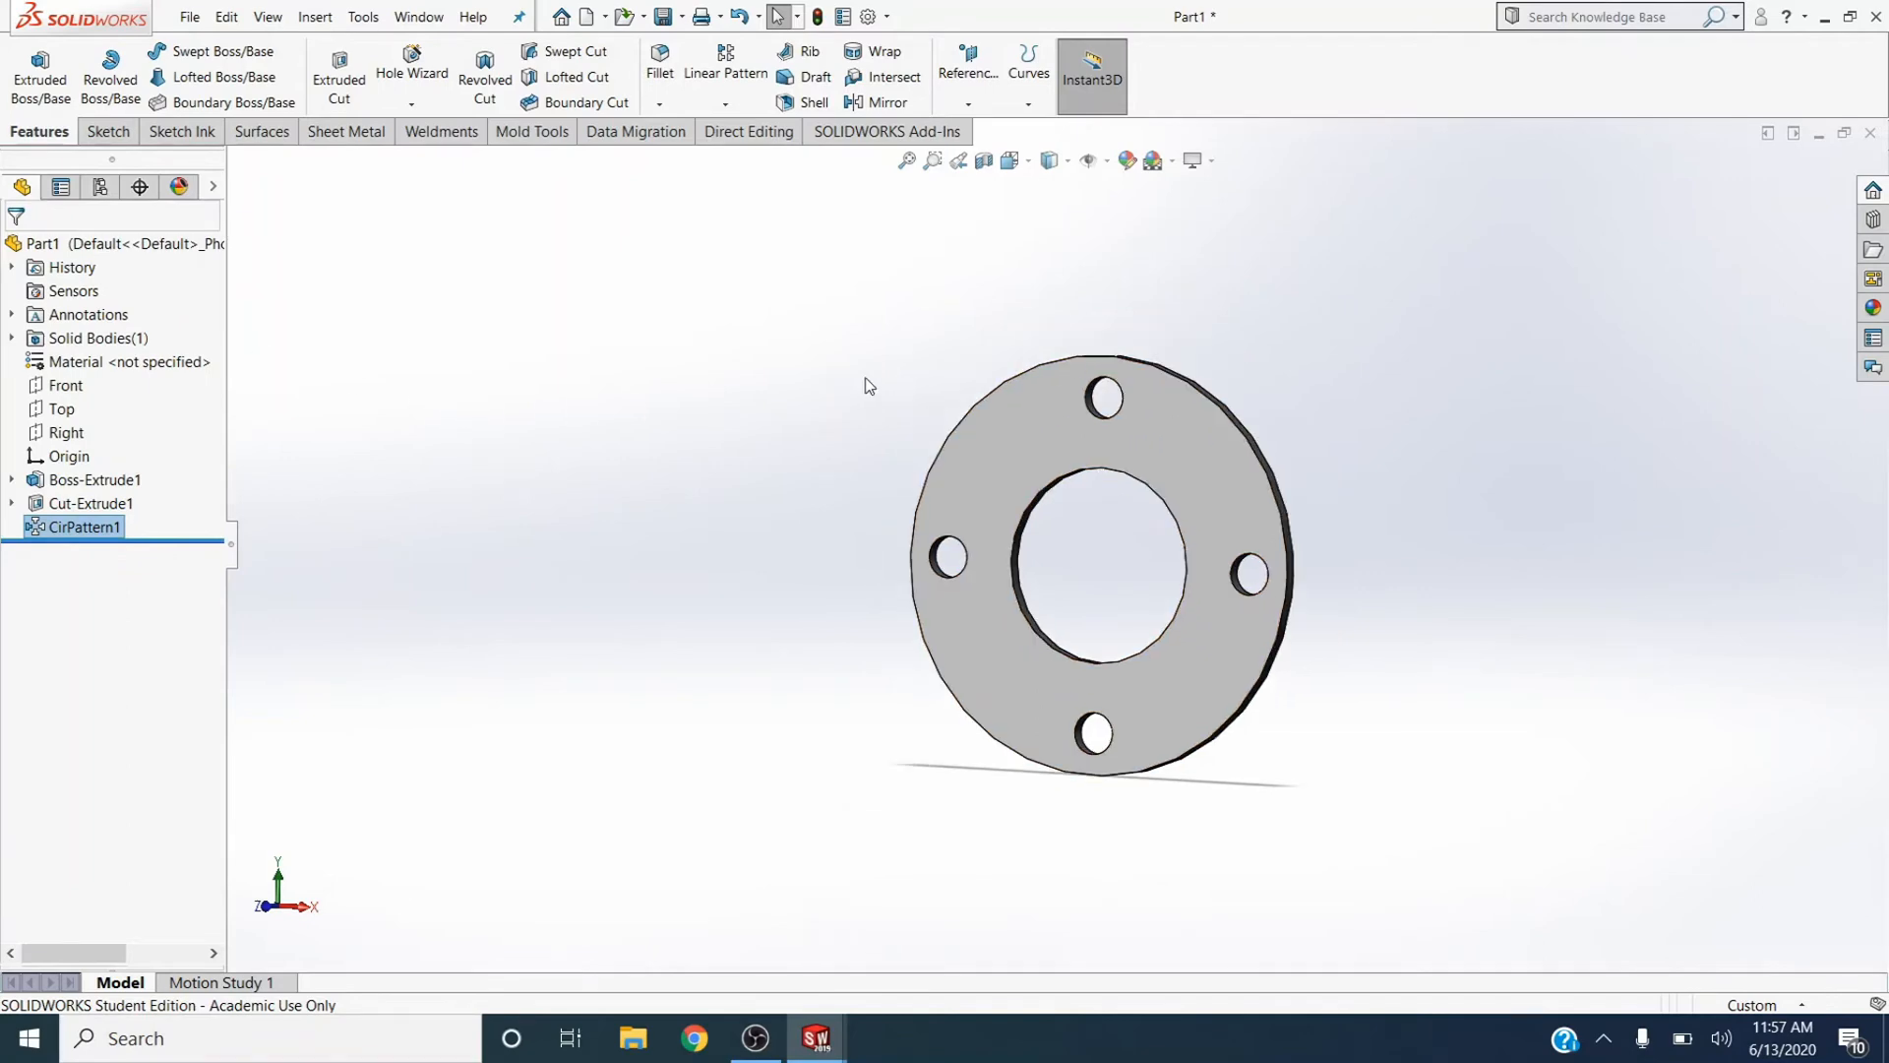
right_click(116, 317)
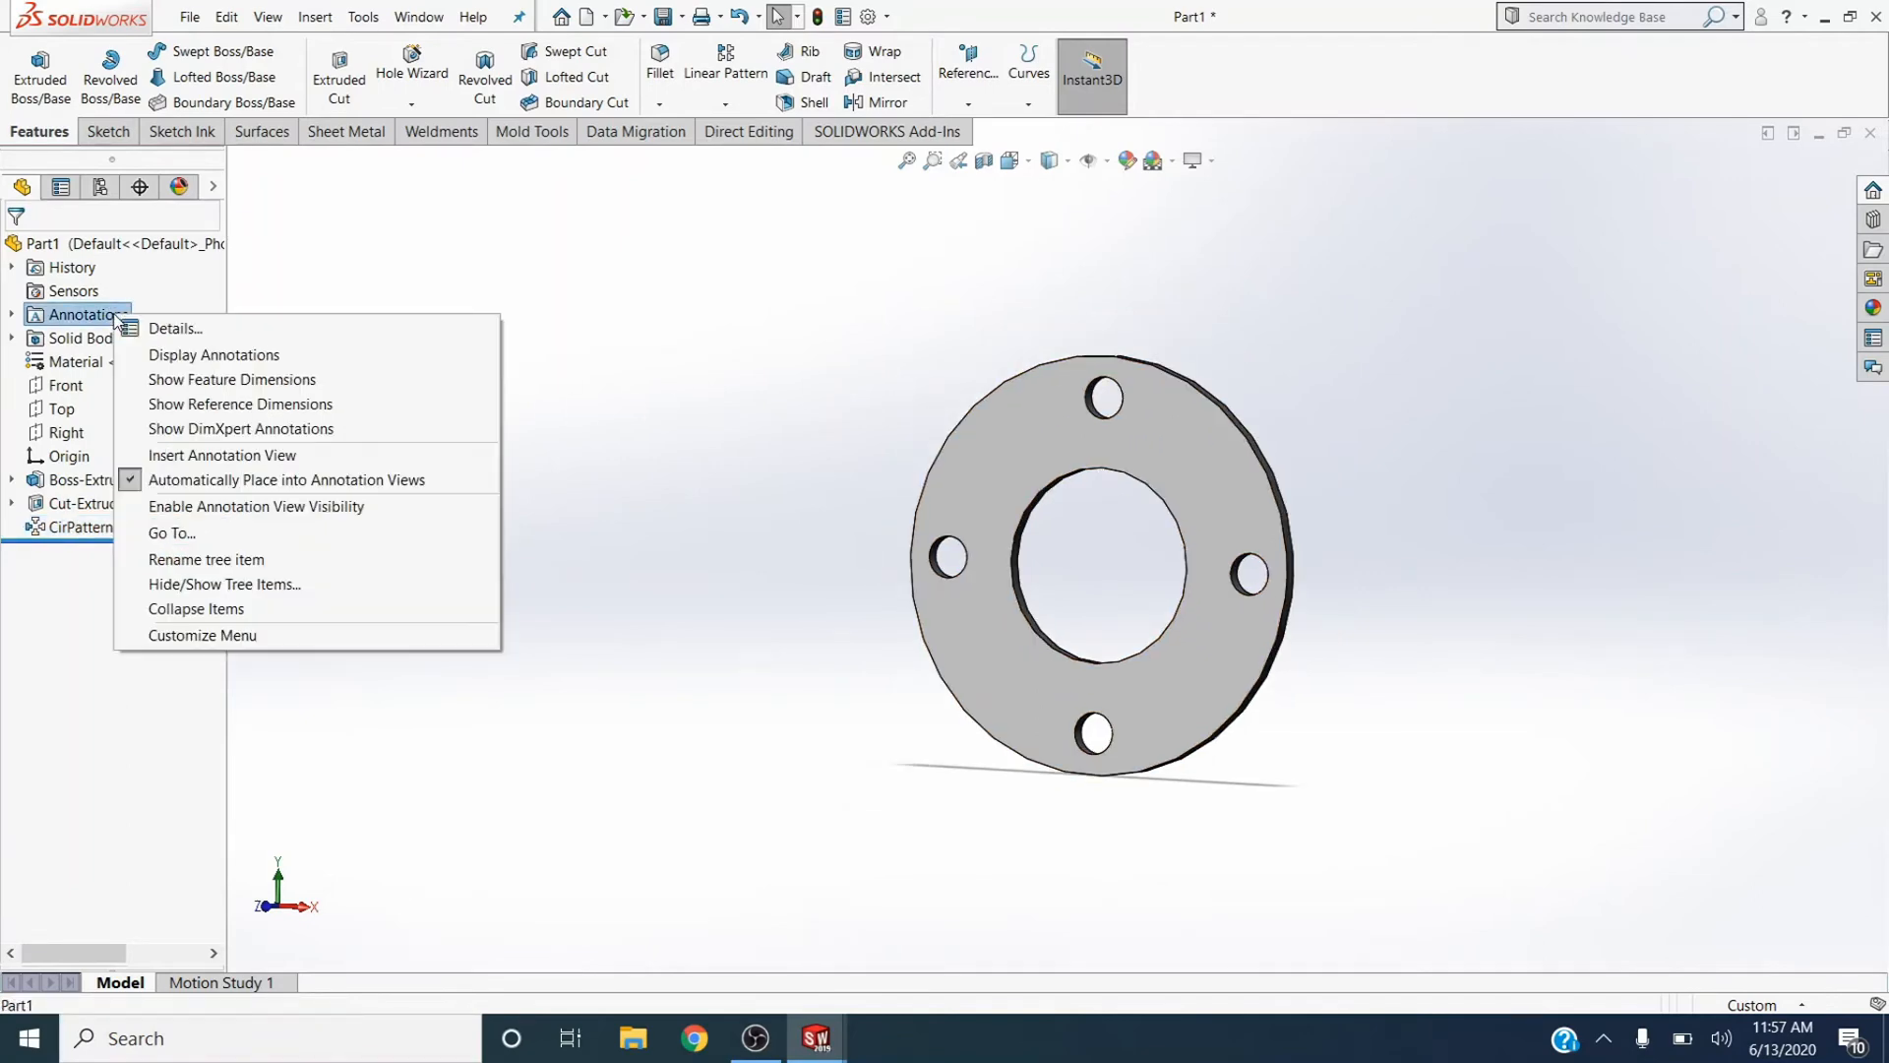
click(211, 381)
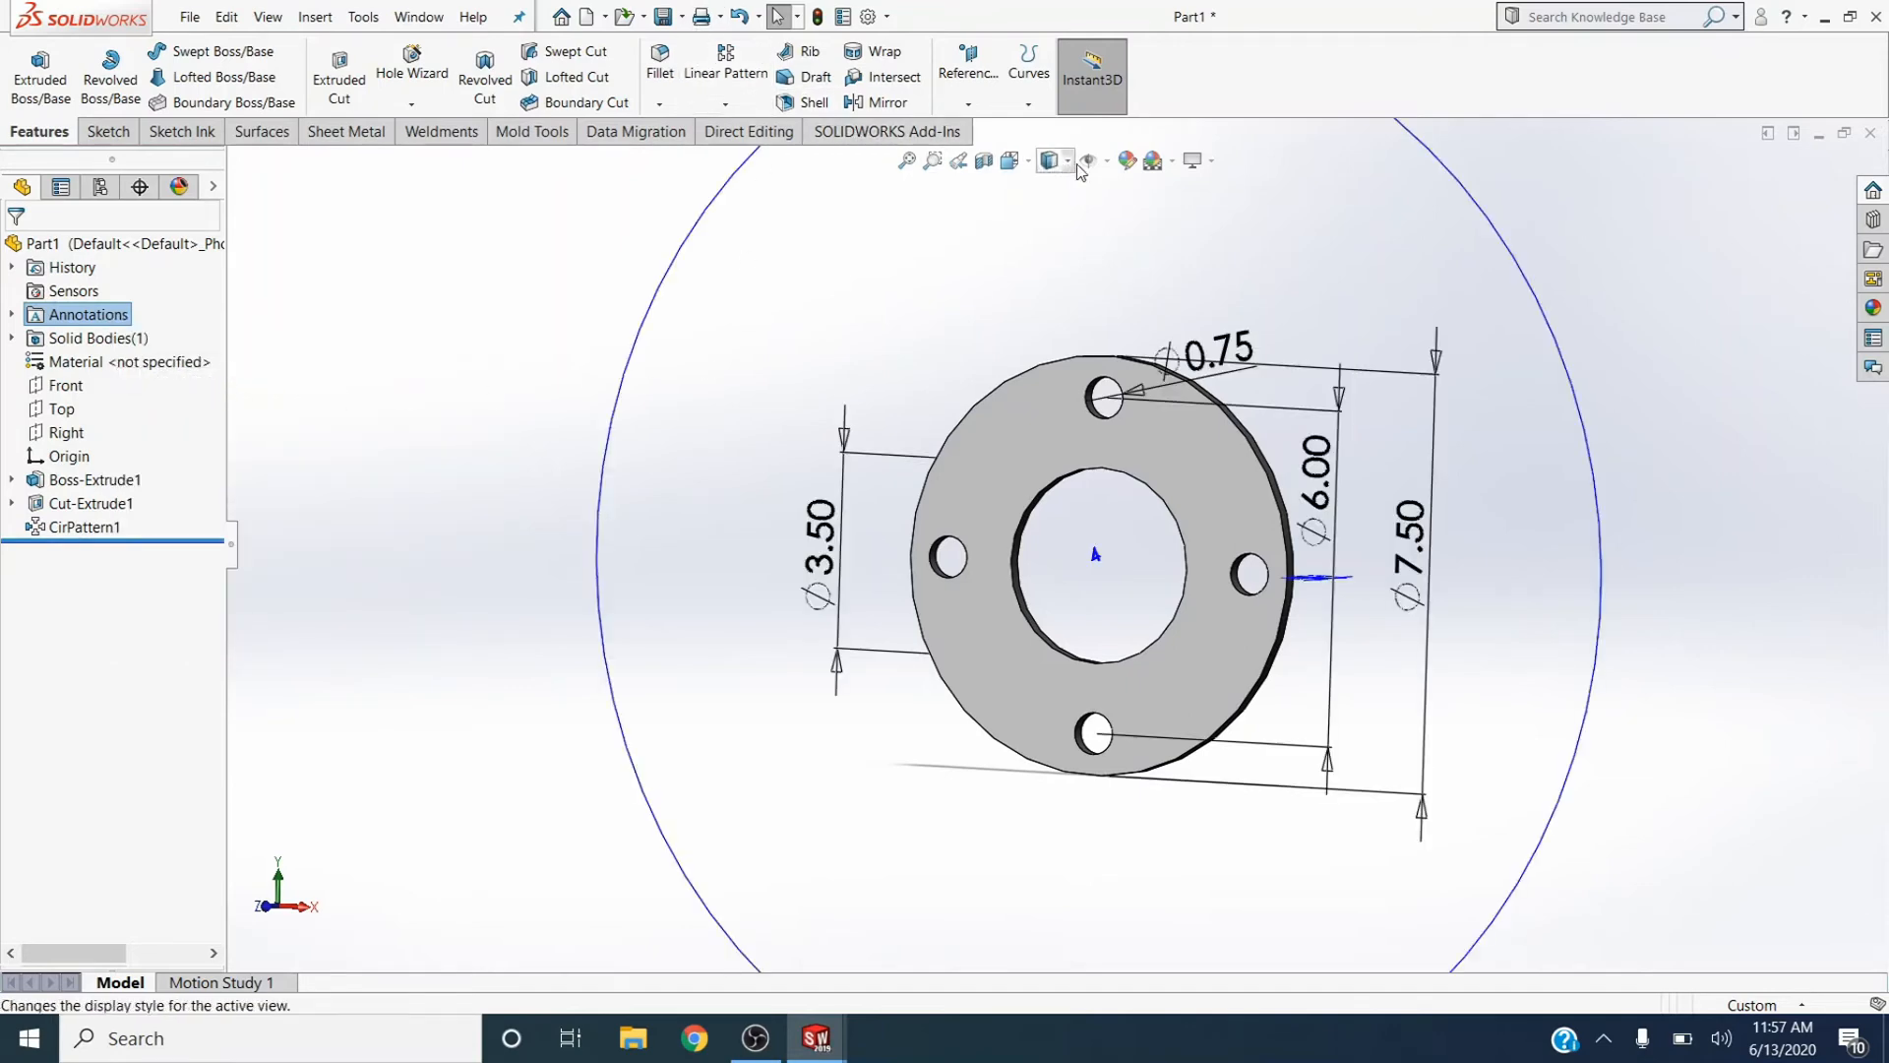
click(1109, 163)
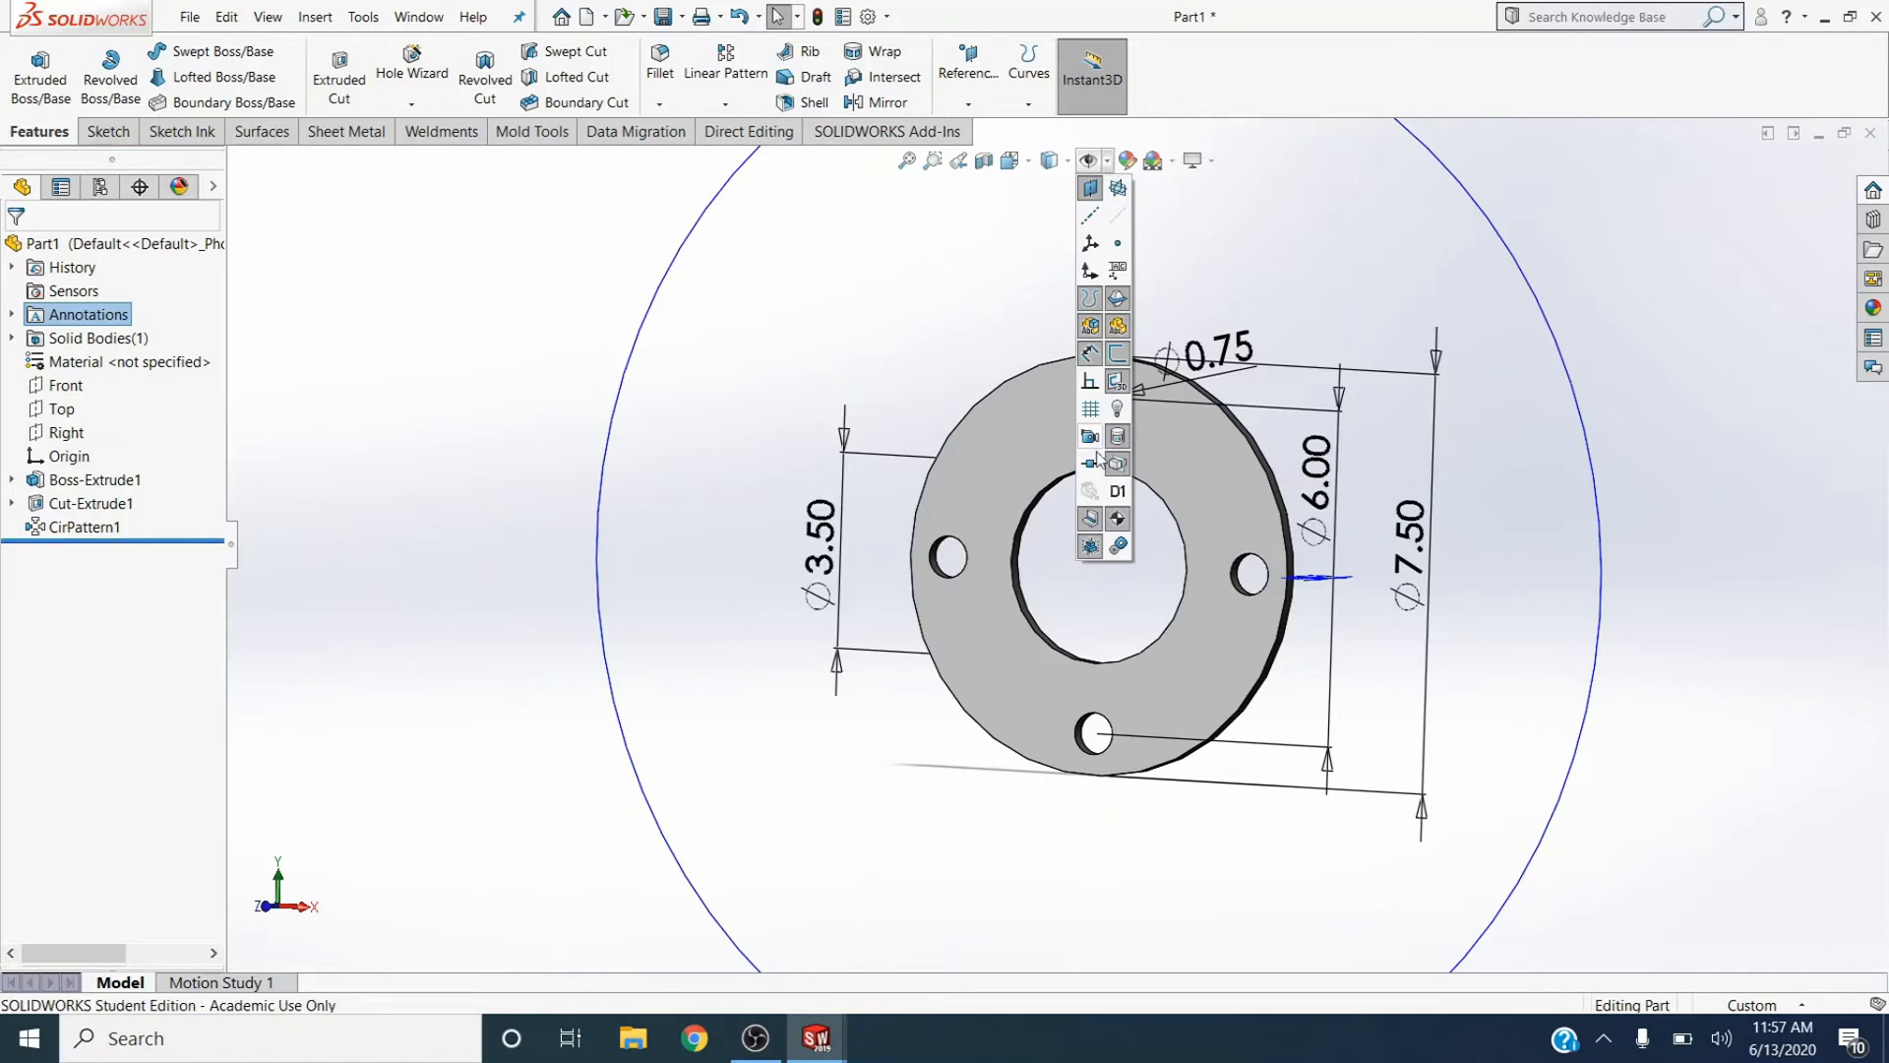
click(1118, 492)
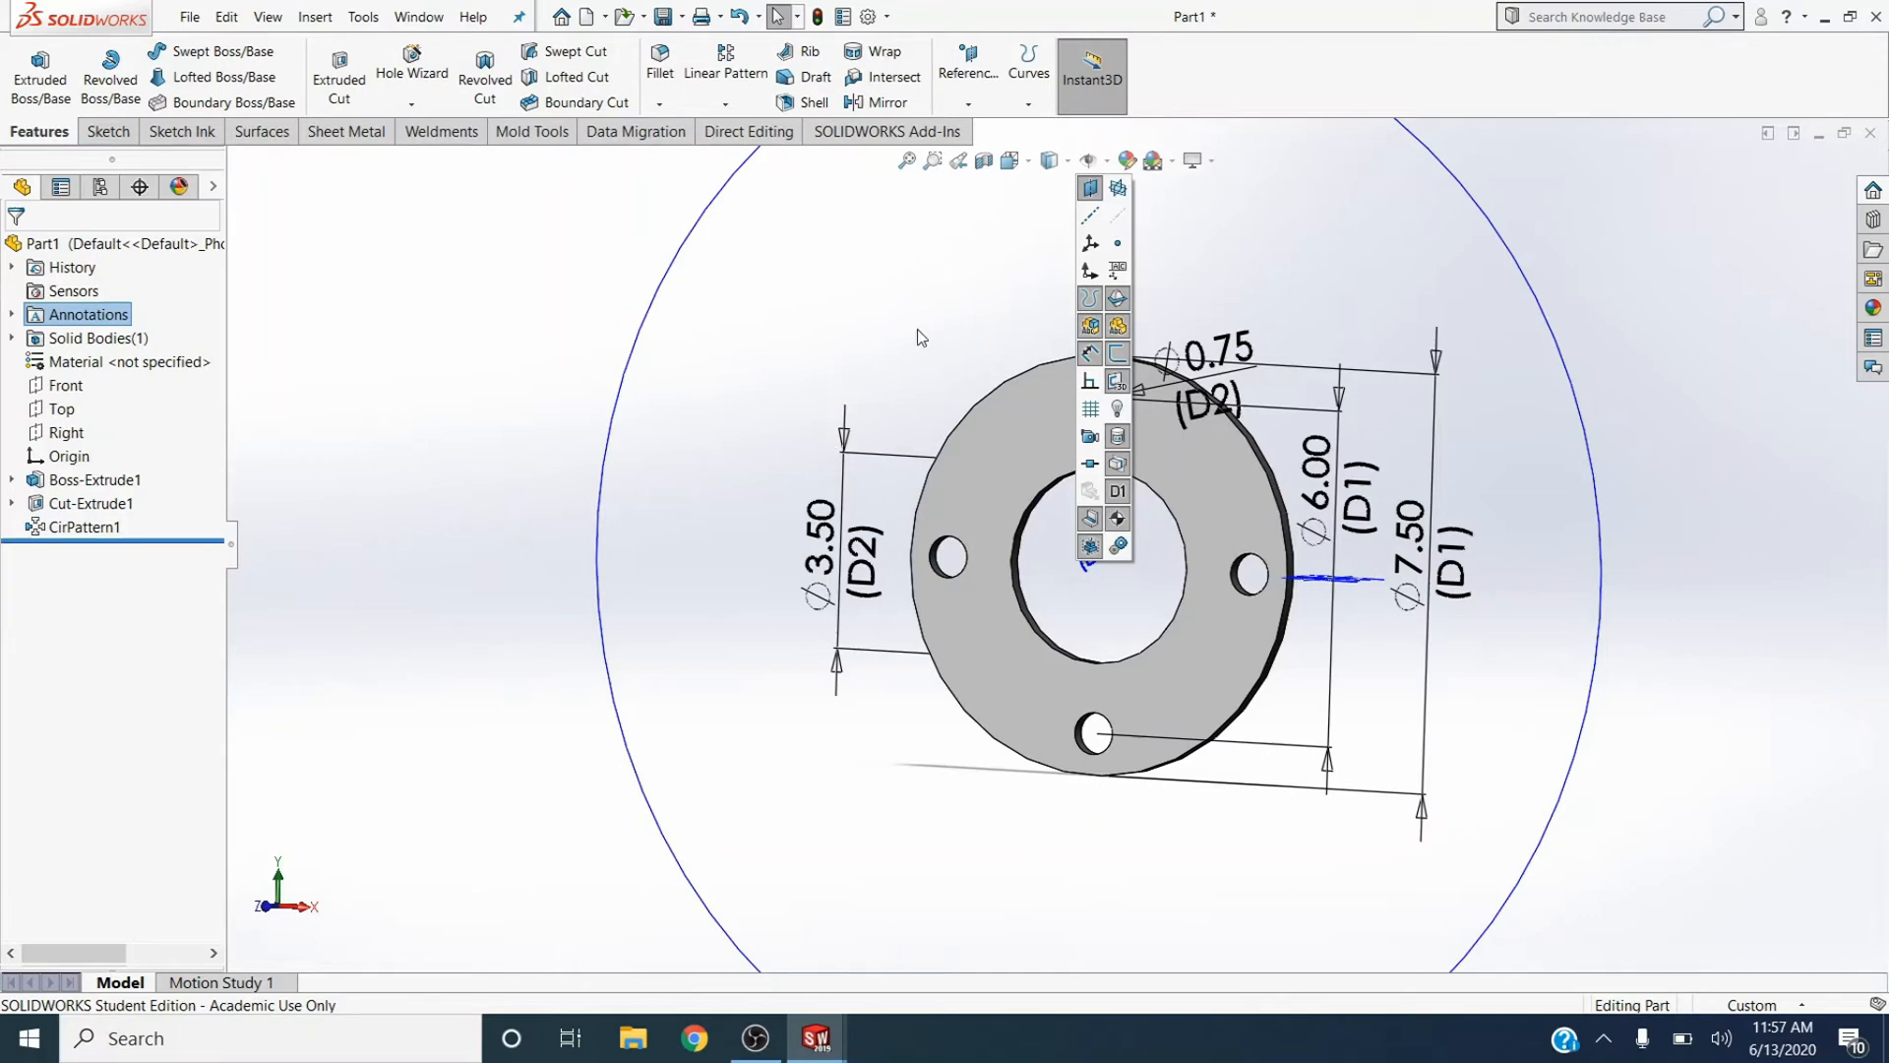
Move the bolt hole's diameter dimension clear of the flange and rename it "cut hole"
drag(1212, 351, 895, 371)
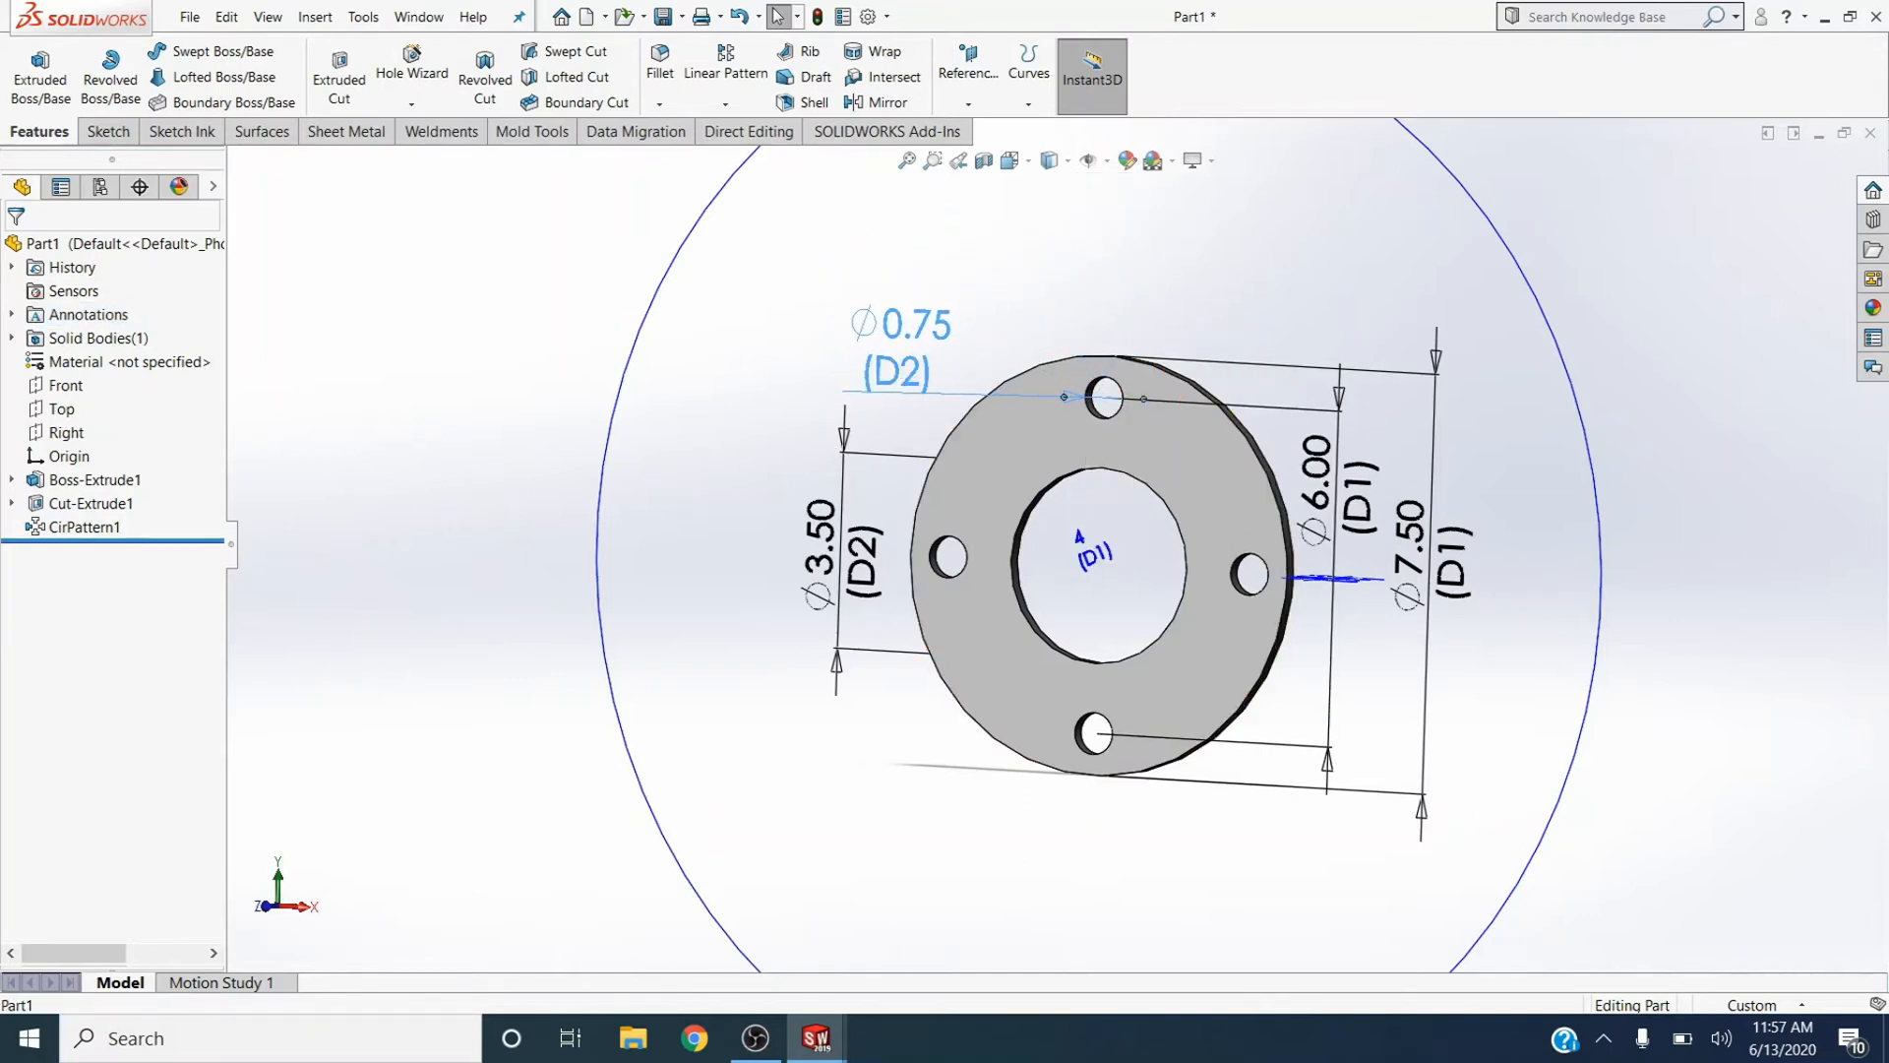
double_click(895, 369)
click(917, 398)
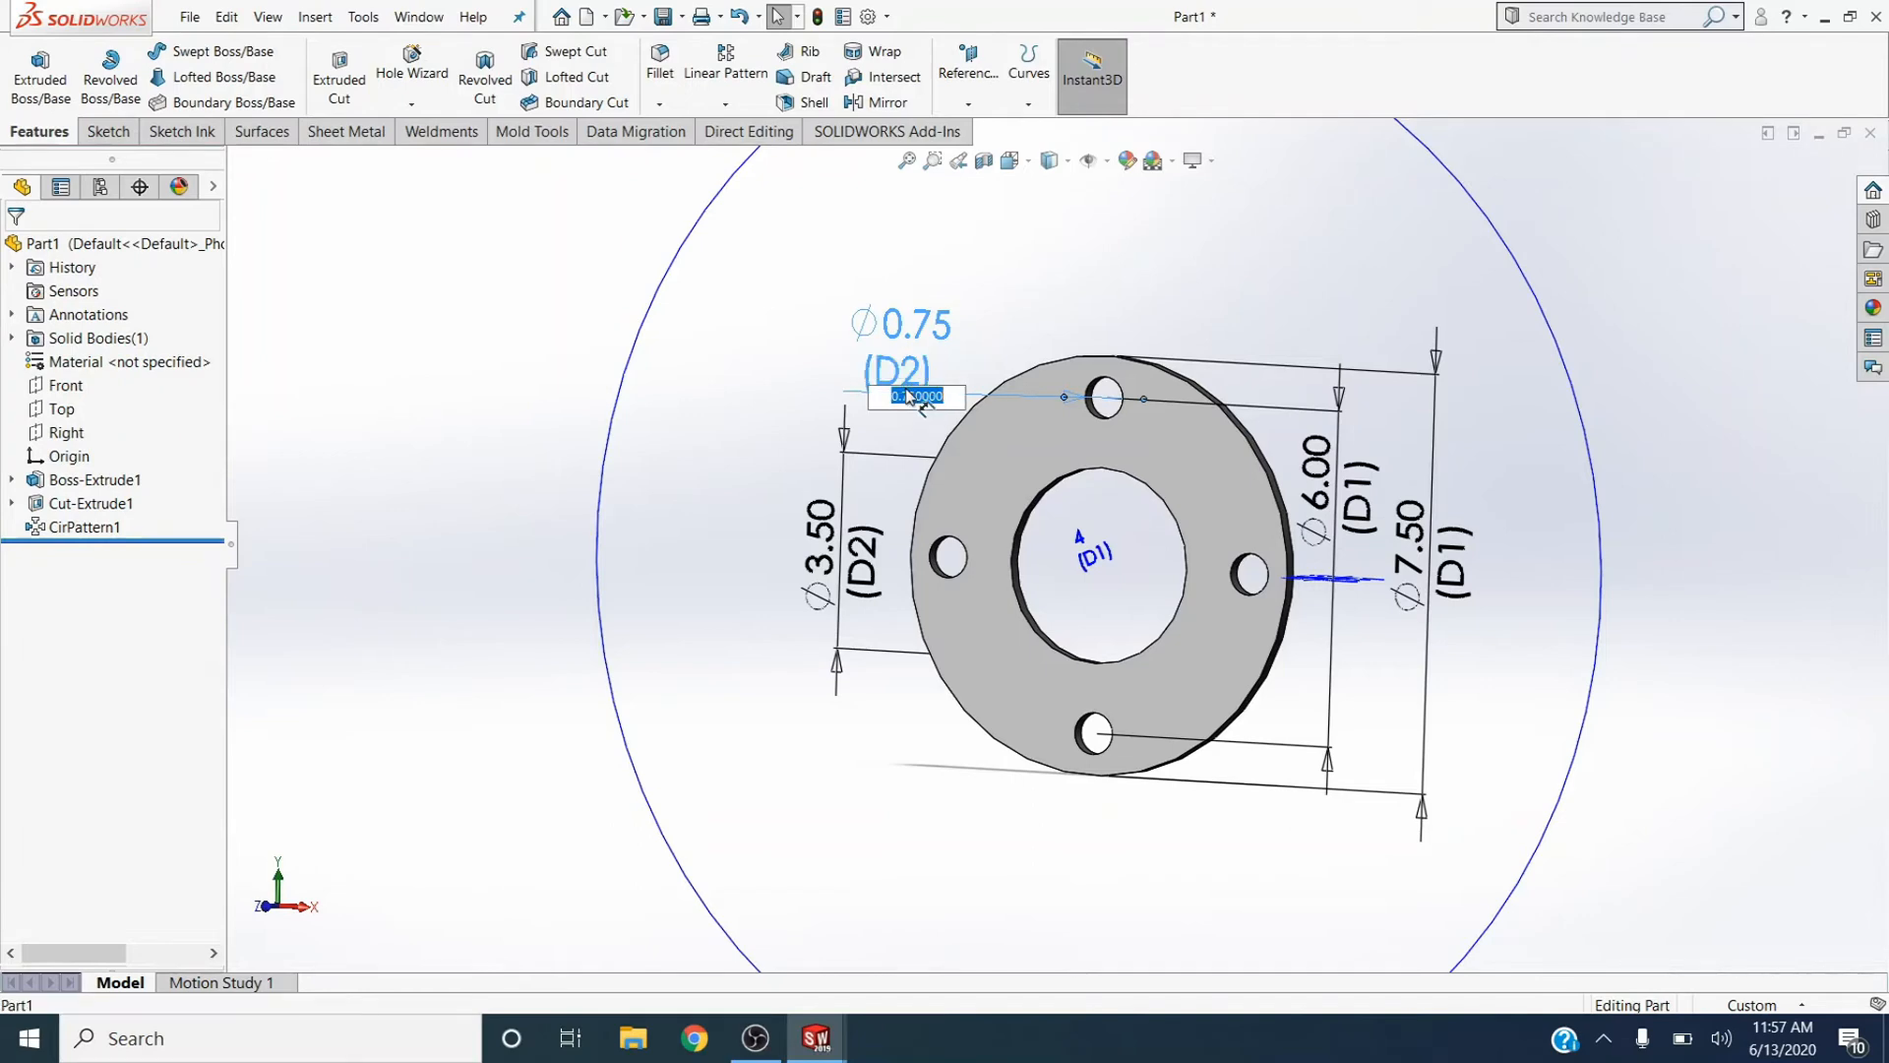
double_click(903, 357)
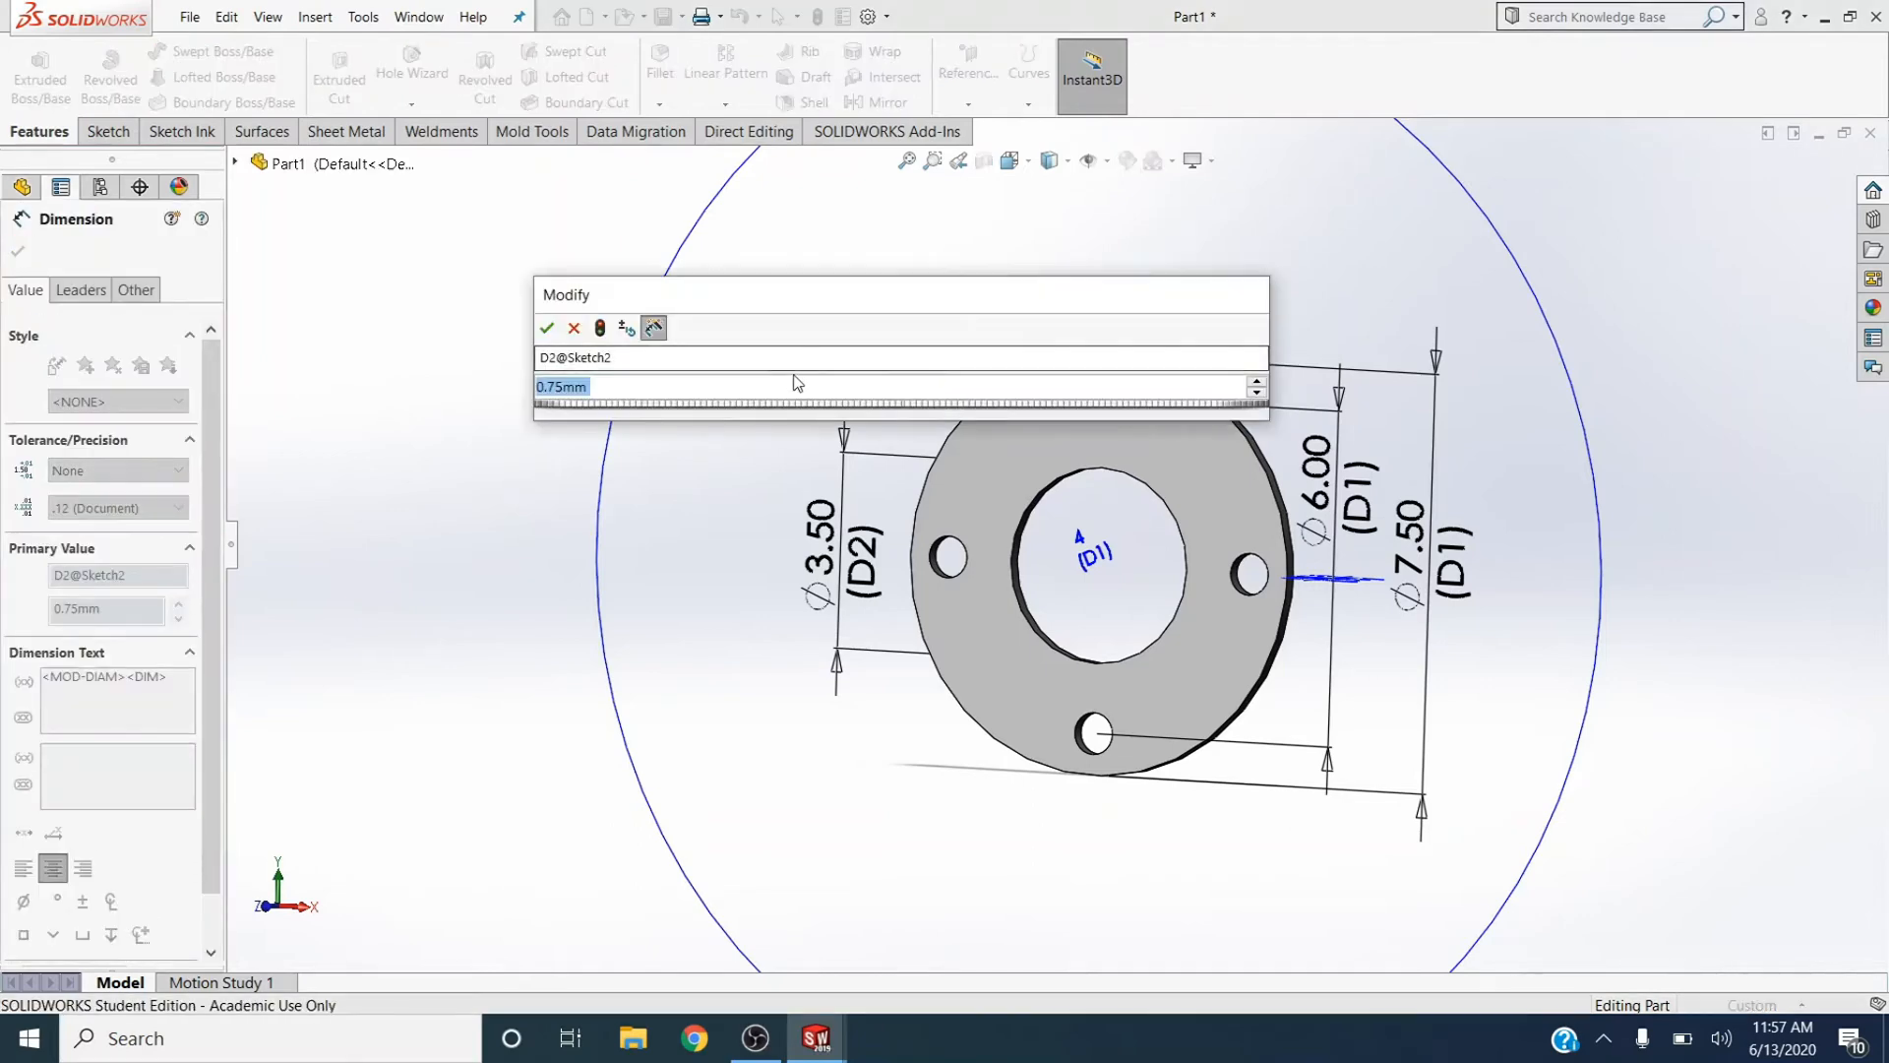
click(790, 358)
text(cut hole)
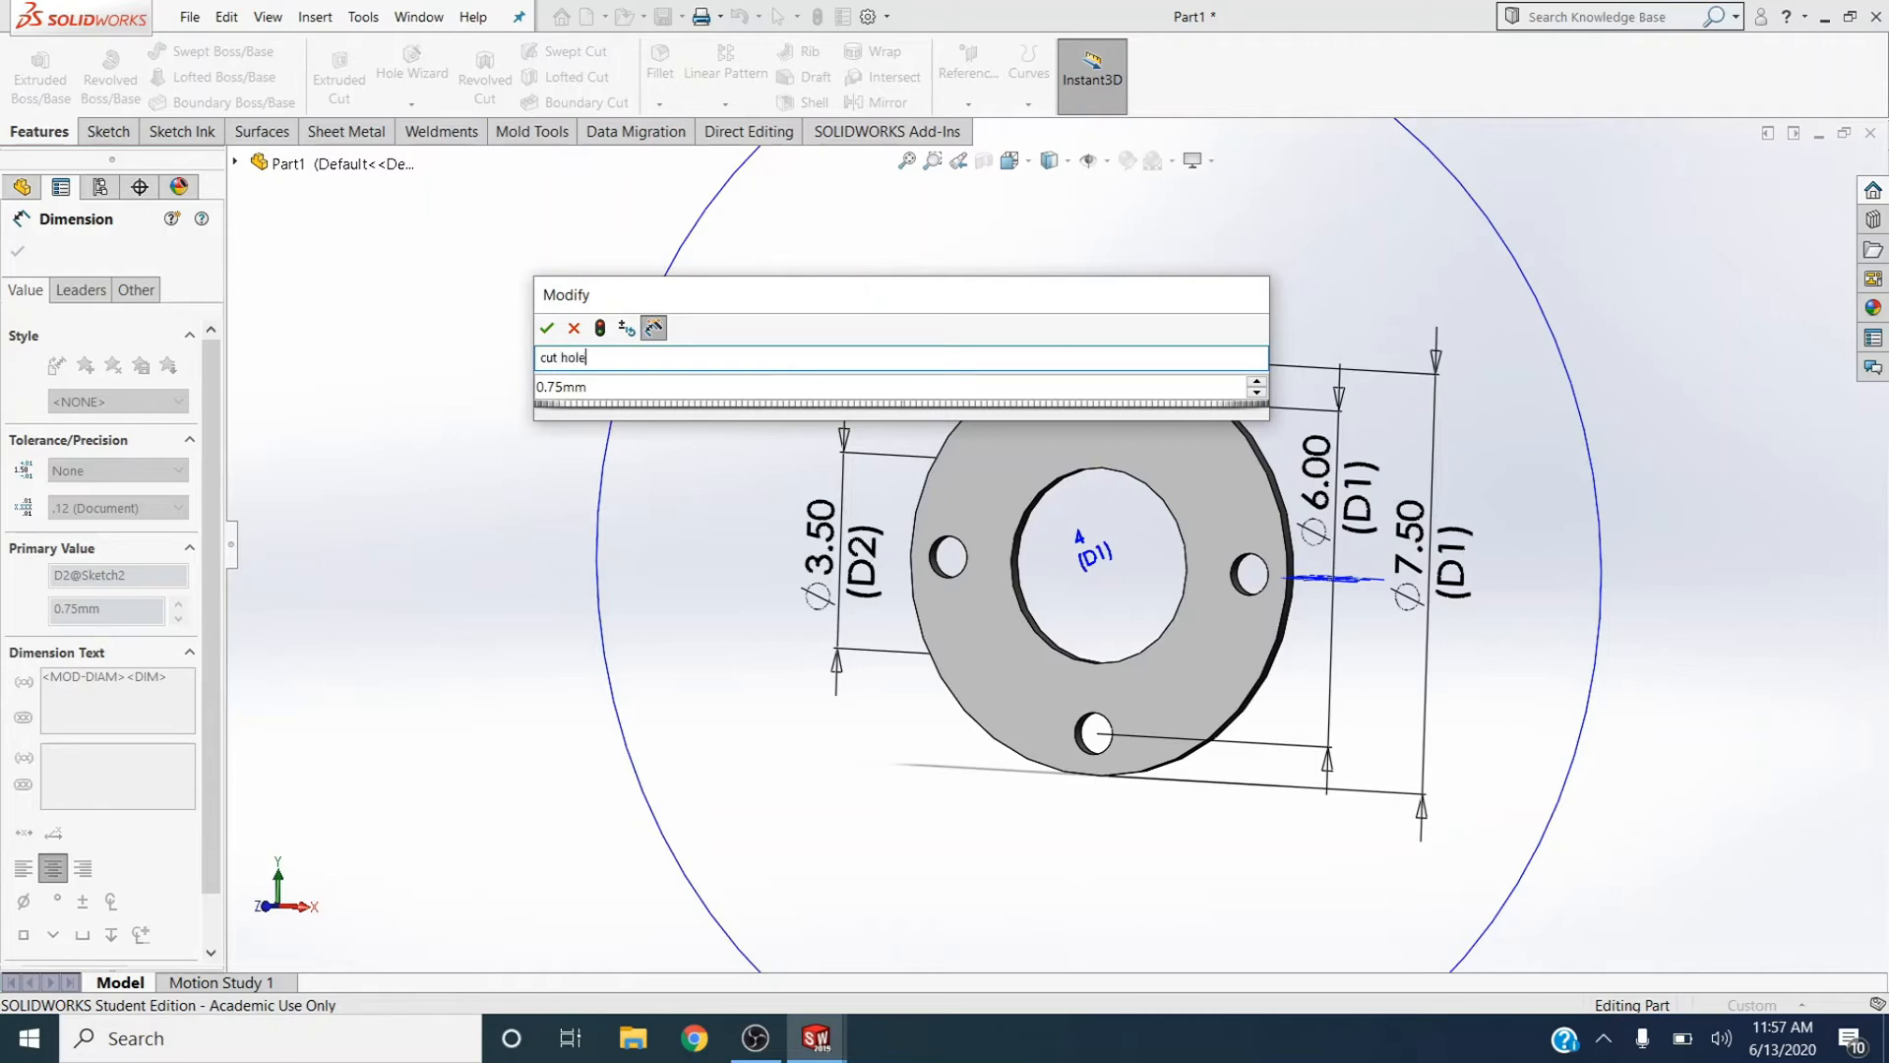
key(Return)
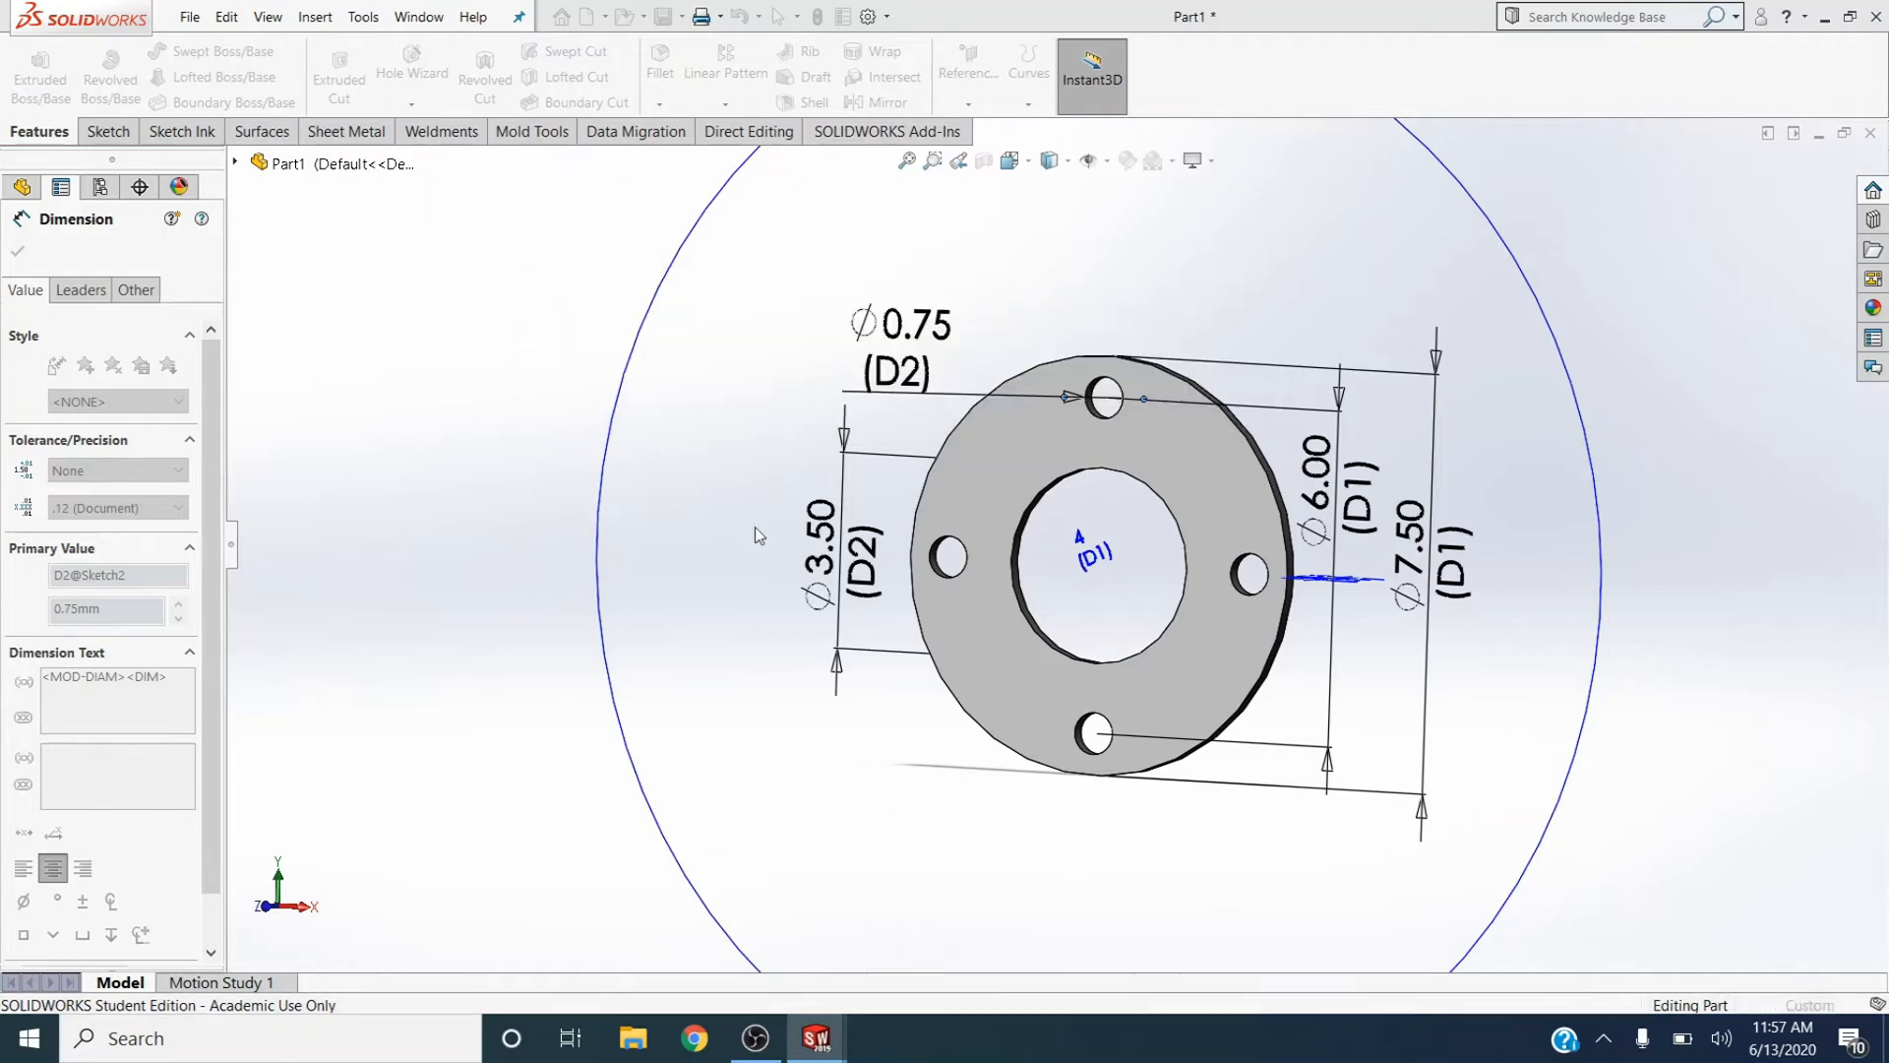
Rename the bolt circle's diameter dimension "cut hole C"
double_click(1360, 508)
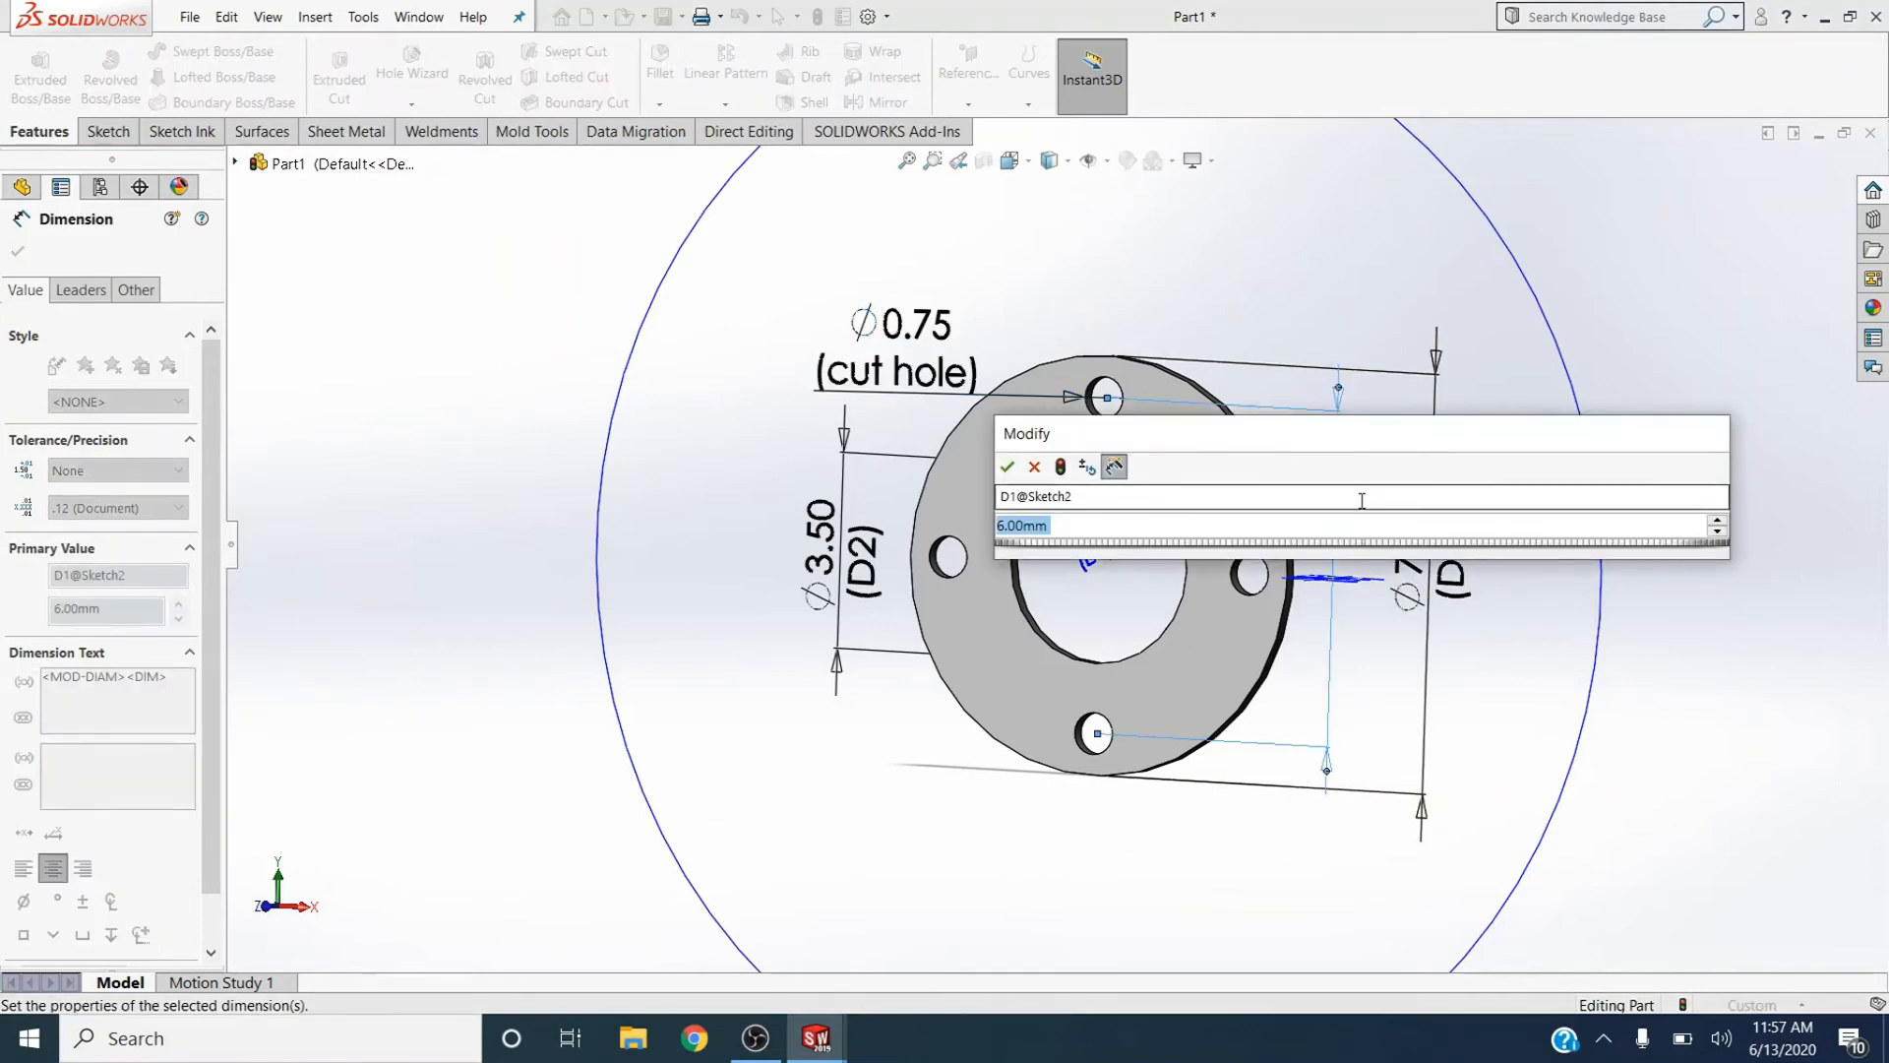
click(1347, 498)
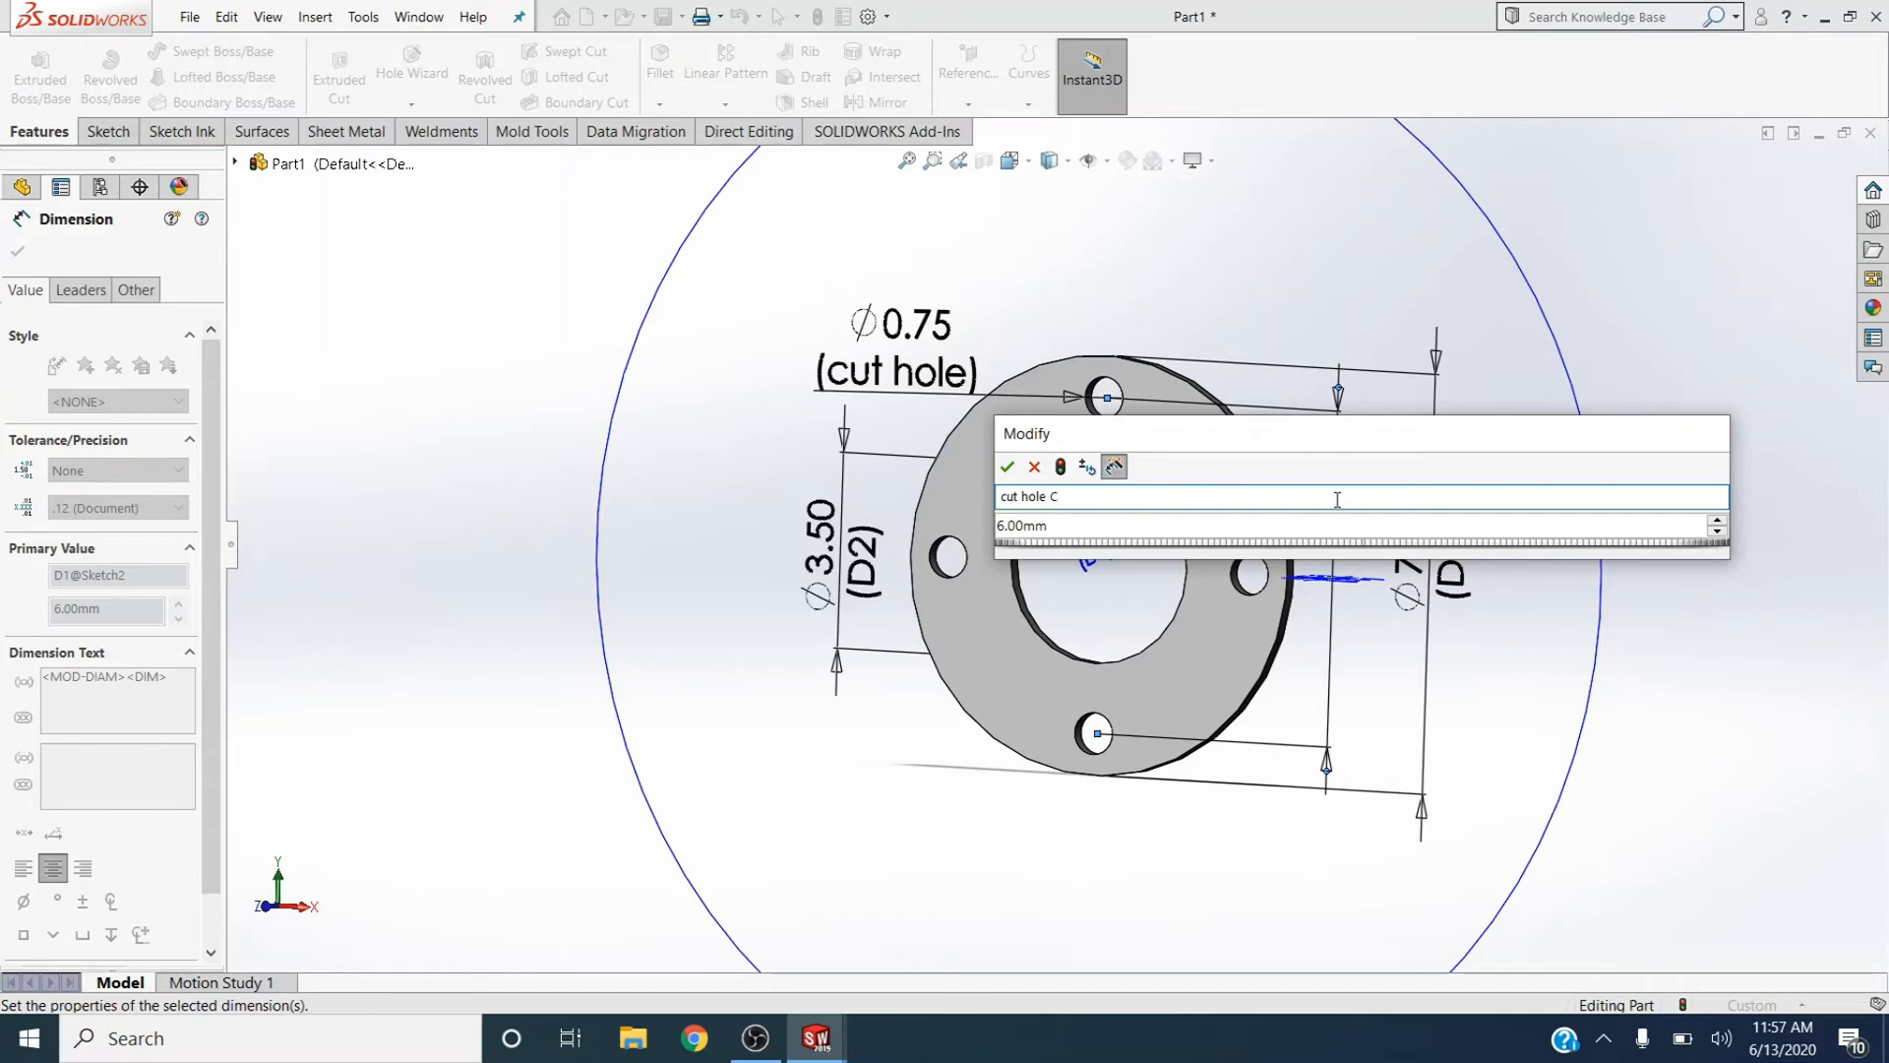
click(1007, 466)
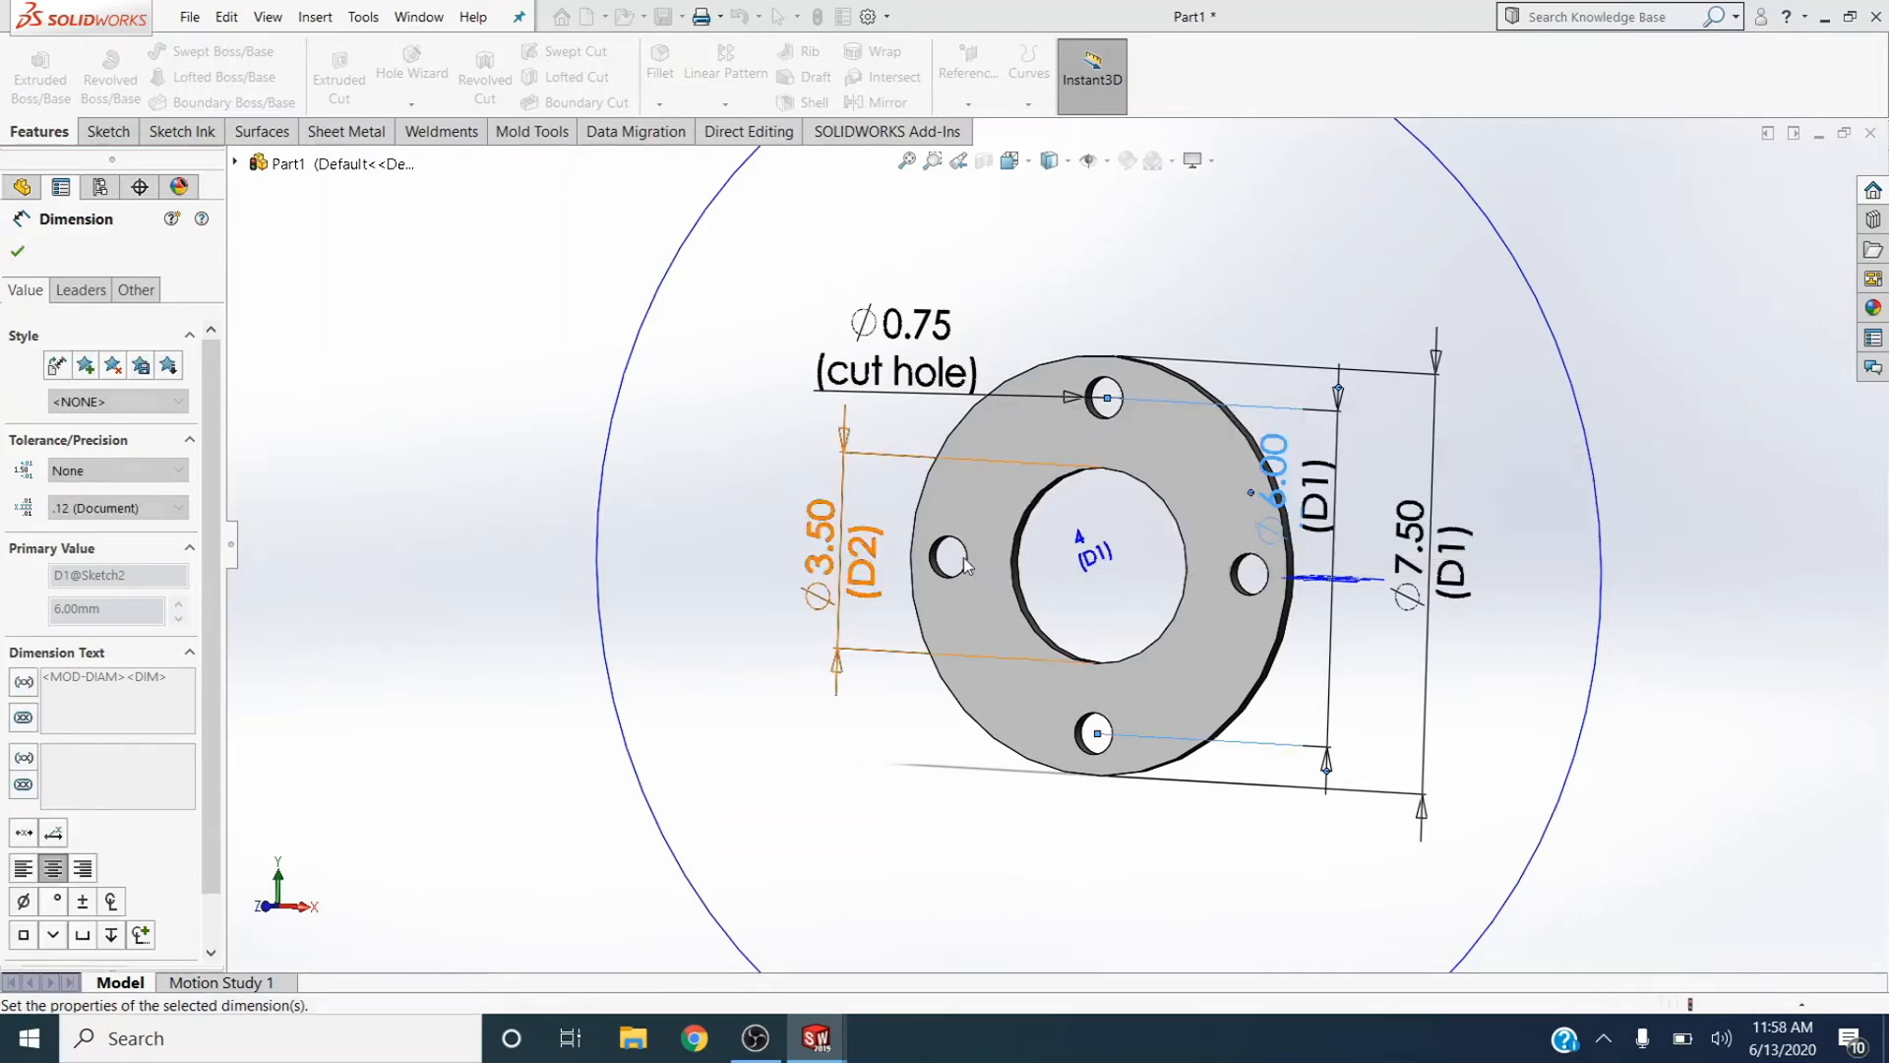
double_click(879, 561)
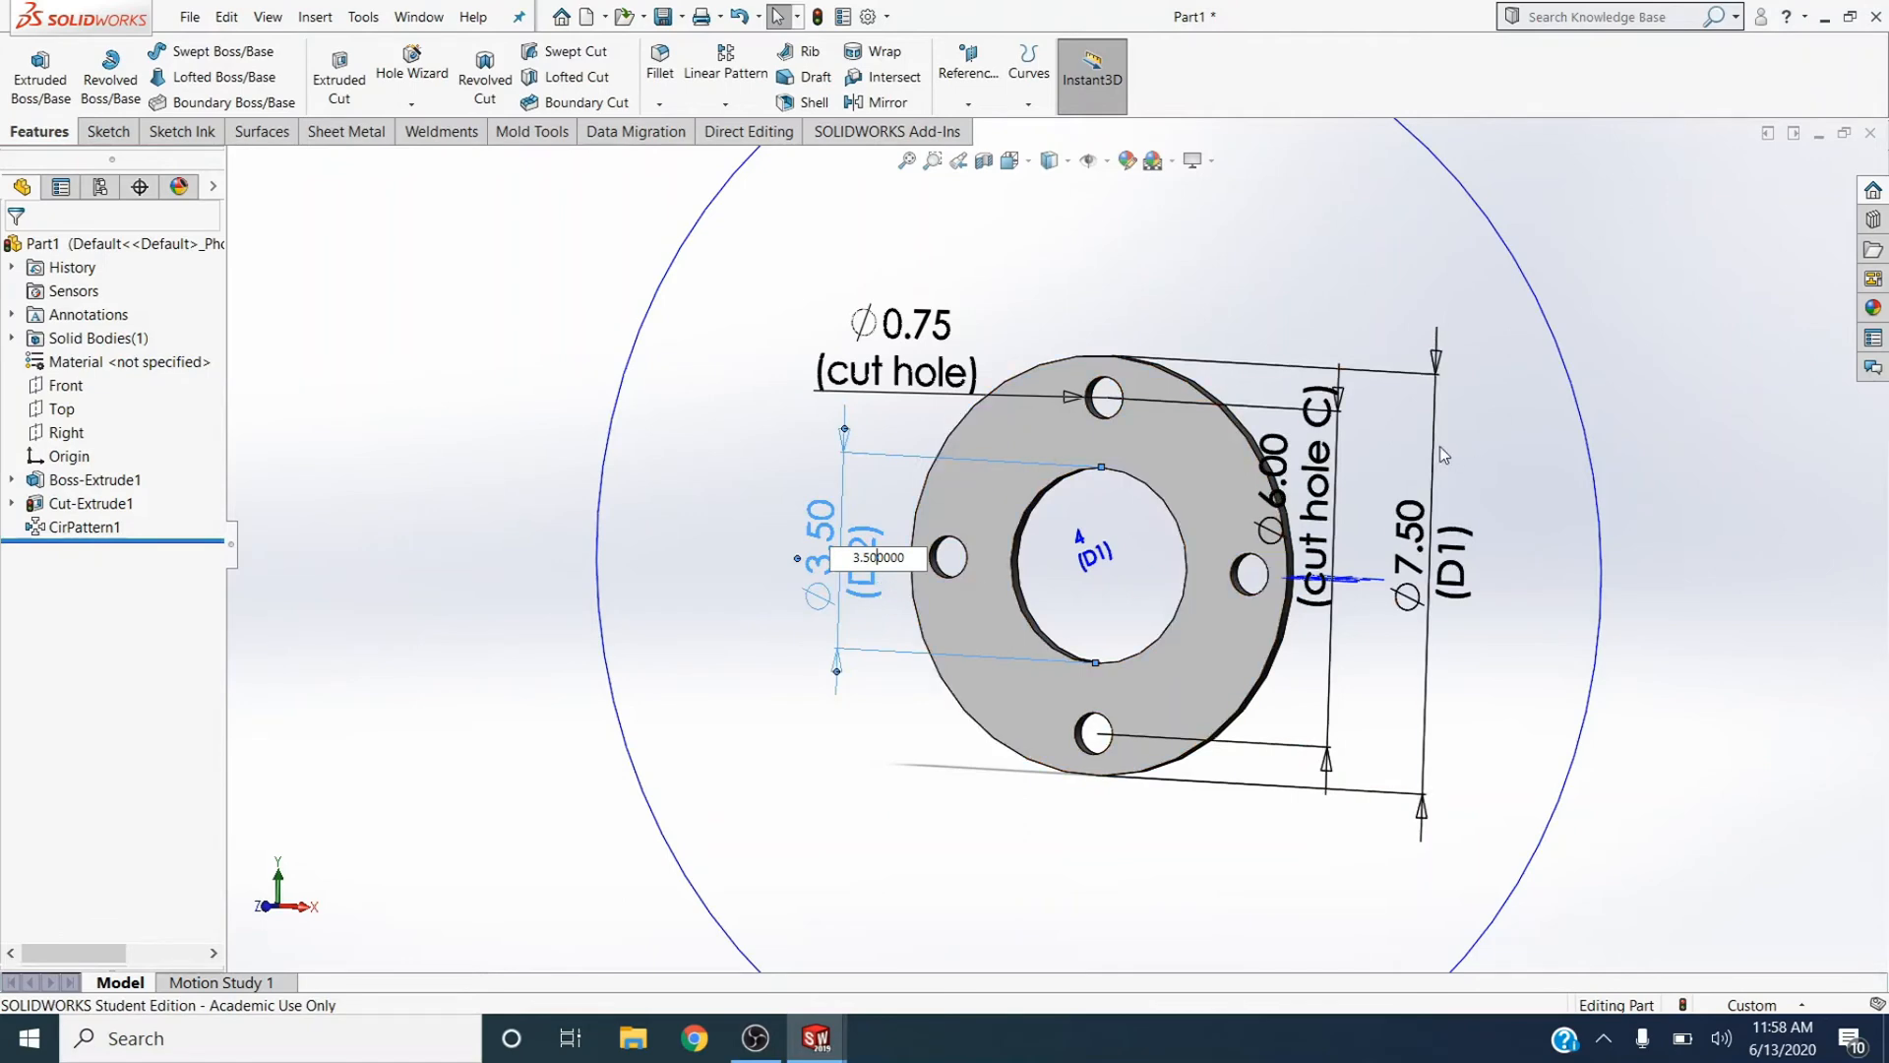
click(1330, 416)
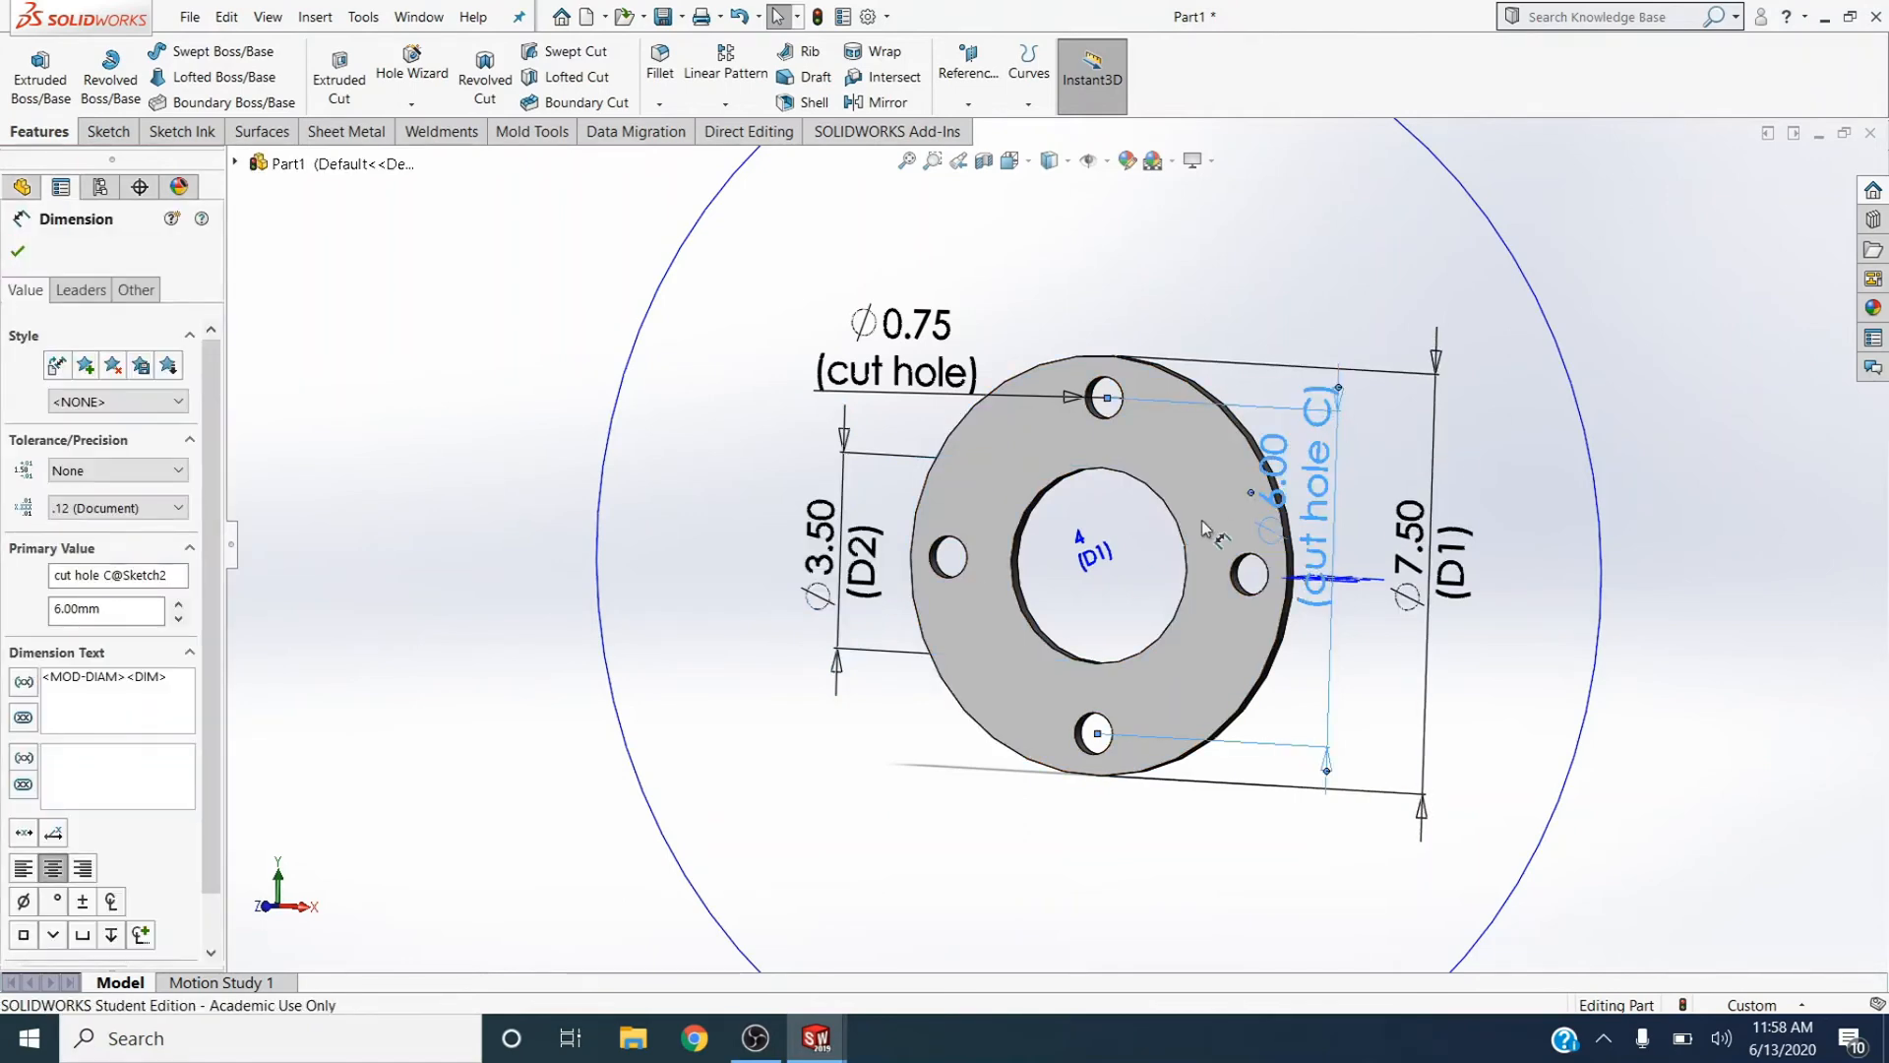
Rename the bolt circle's diameter dimension "cut hole Diameter"
double_click(1326, 449)
click(1258, 444)
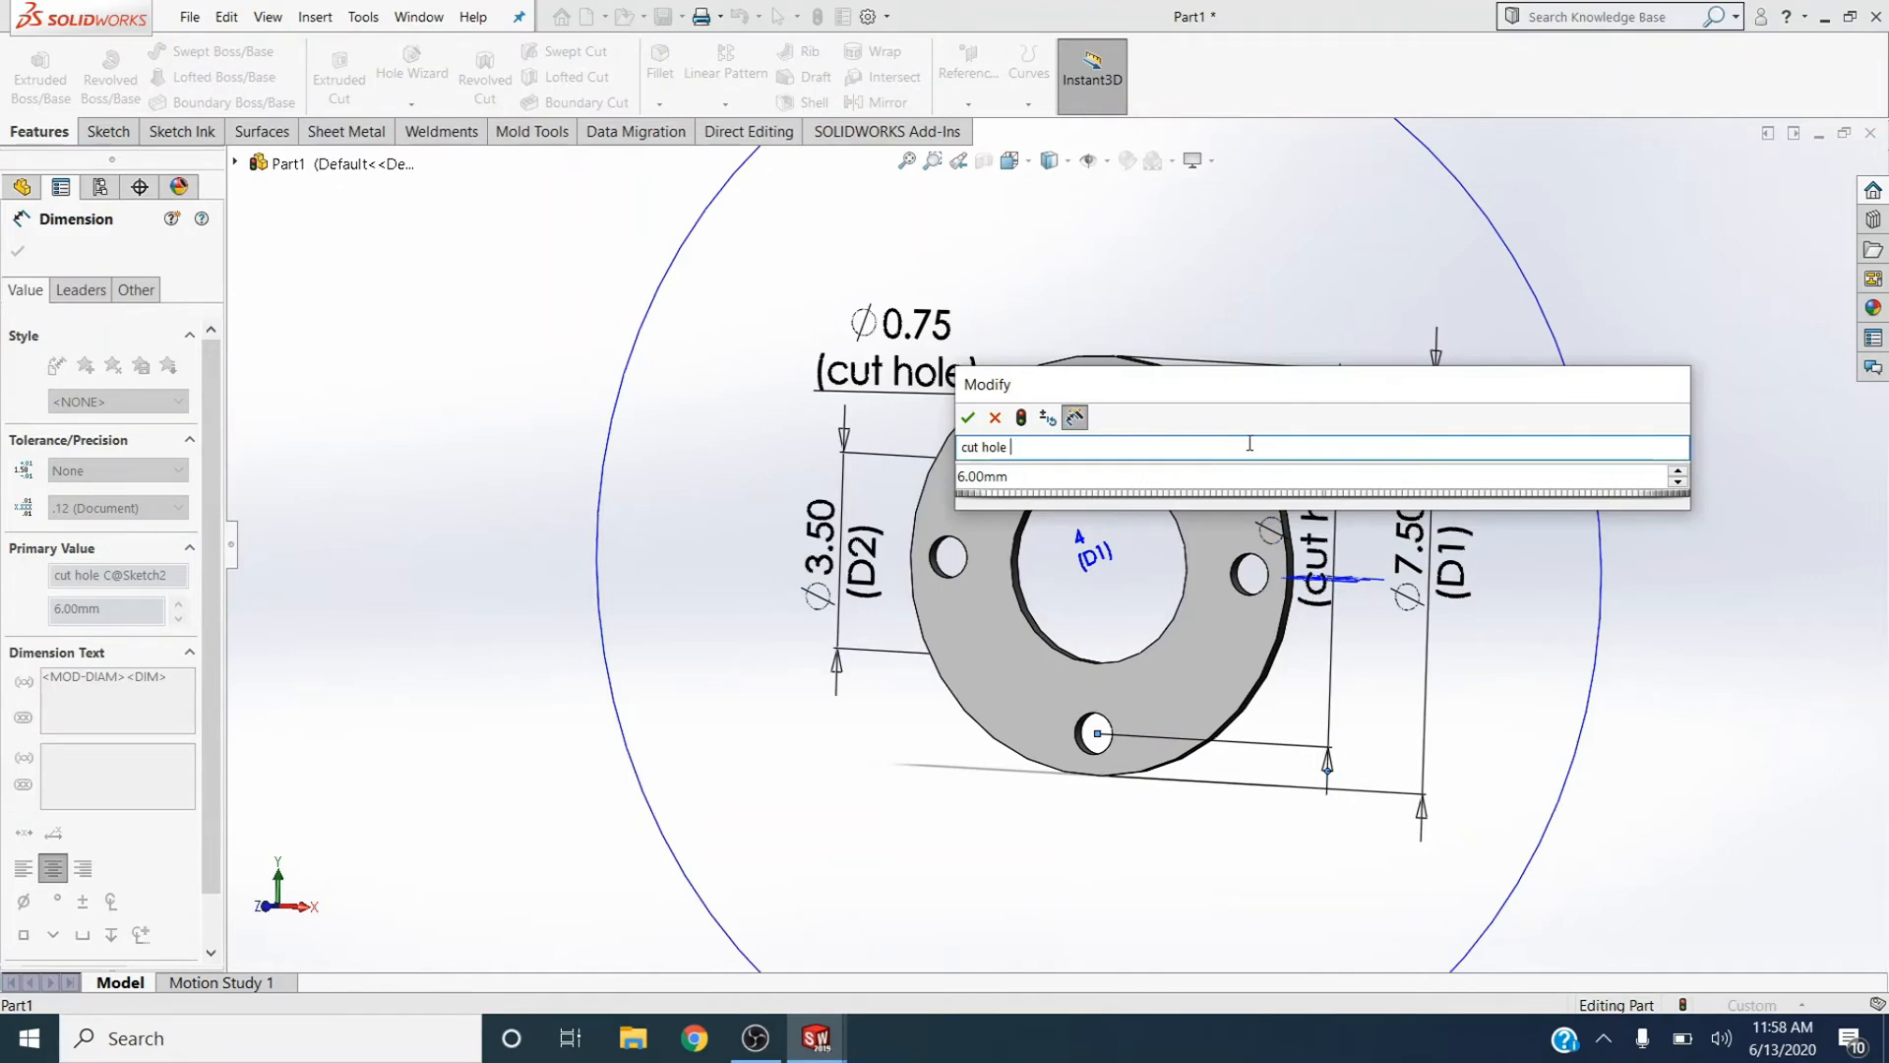
text(D)
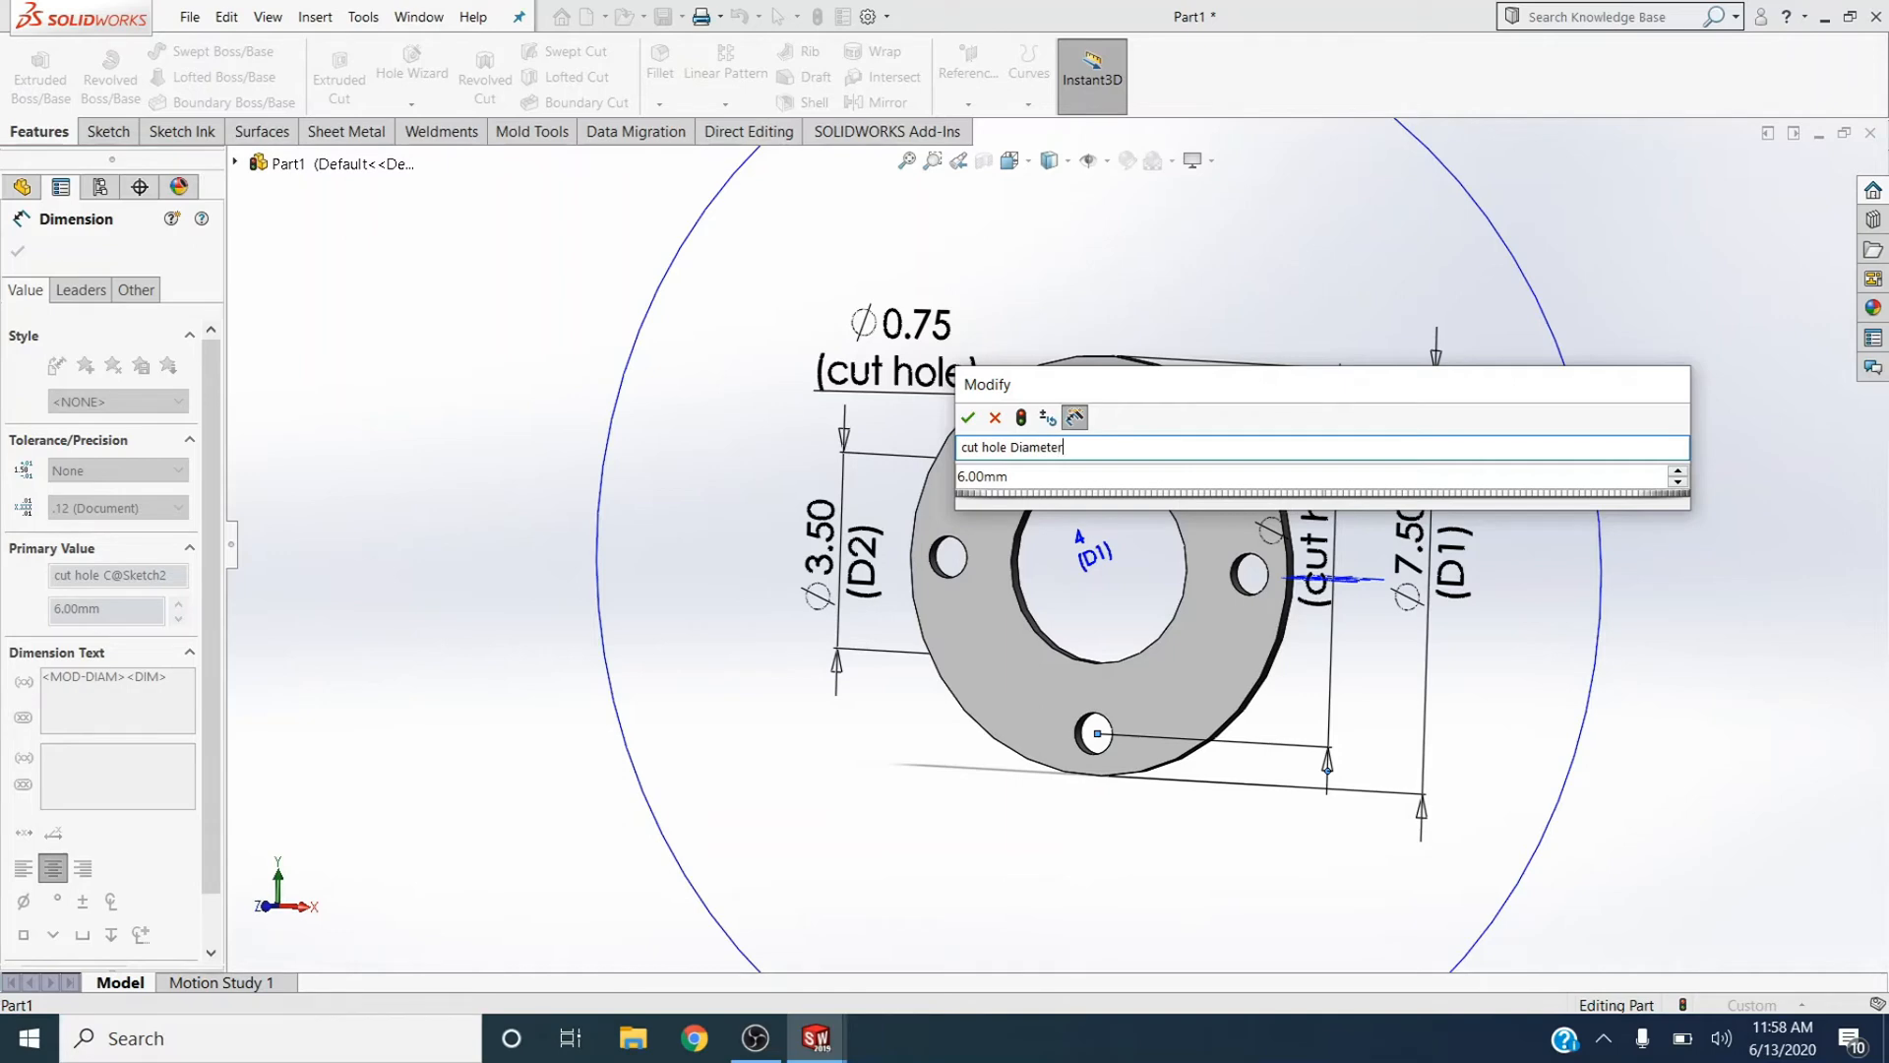
text(iameter)
key(Tab)
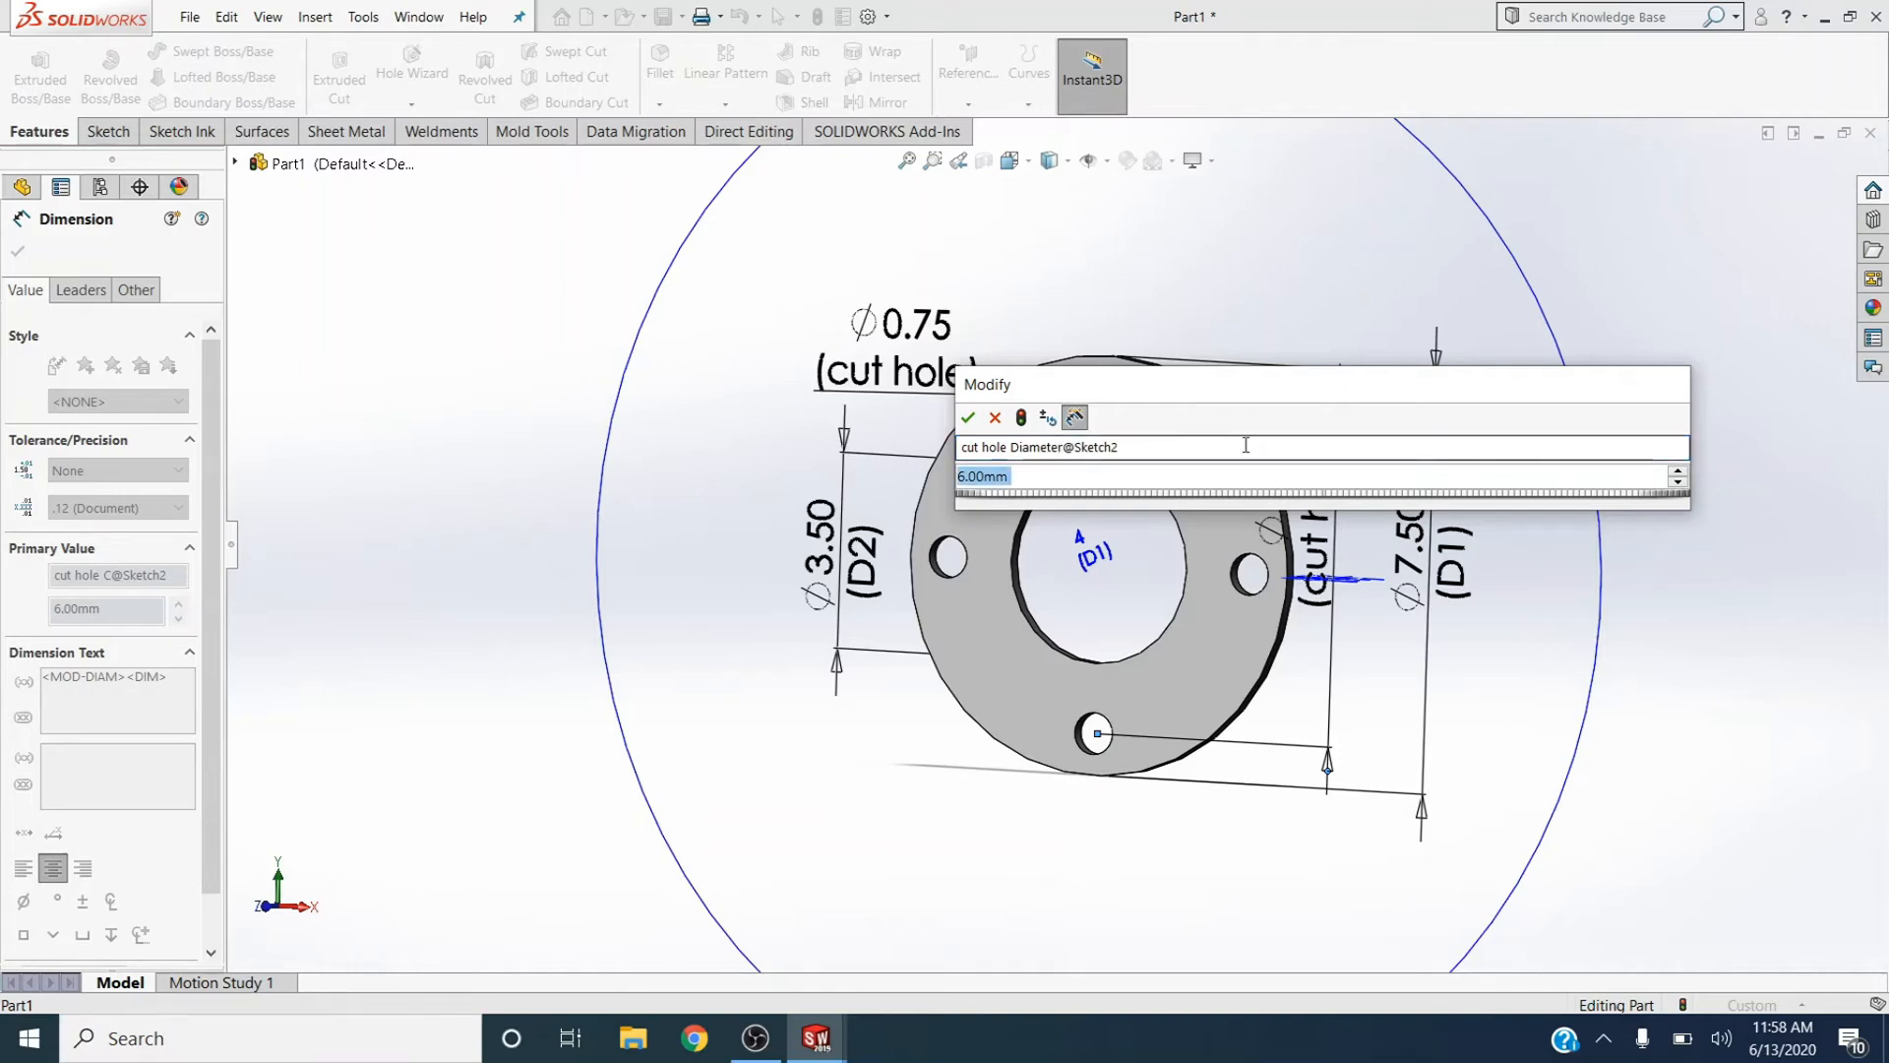
key(Return)
Rename the central hole's diameter dimension "Inside Diameter"
click(874, 559)
double_click(876, 559)
click(949, 547)
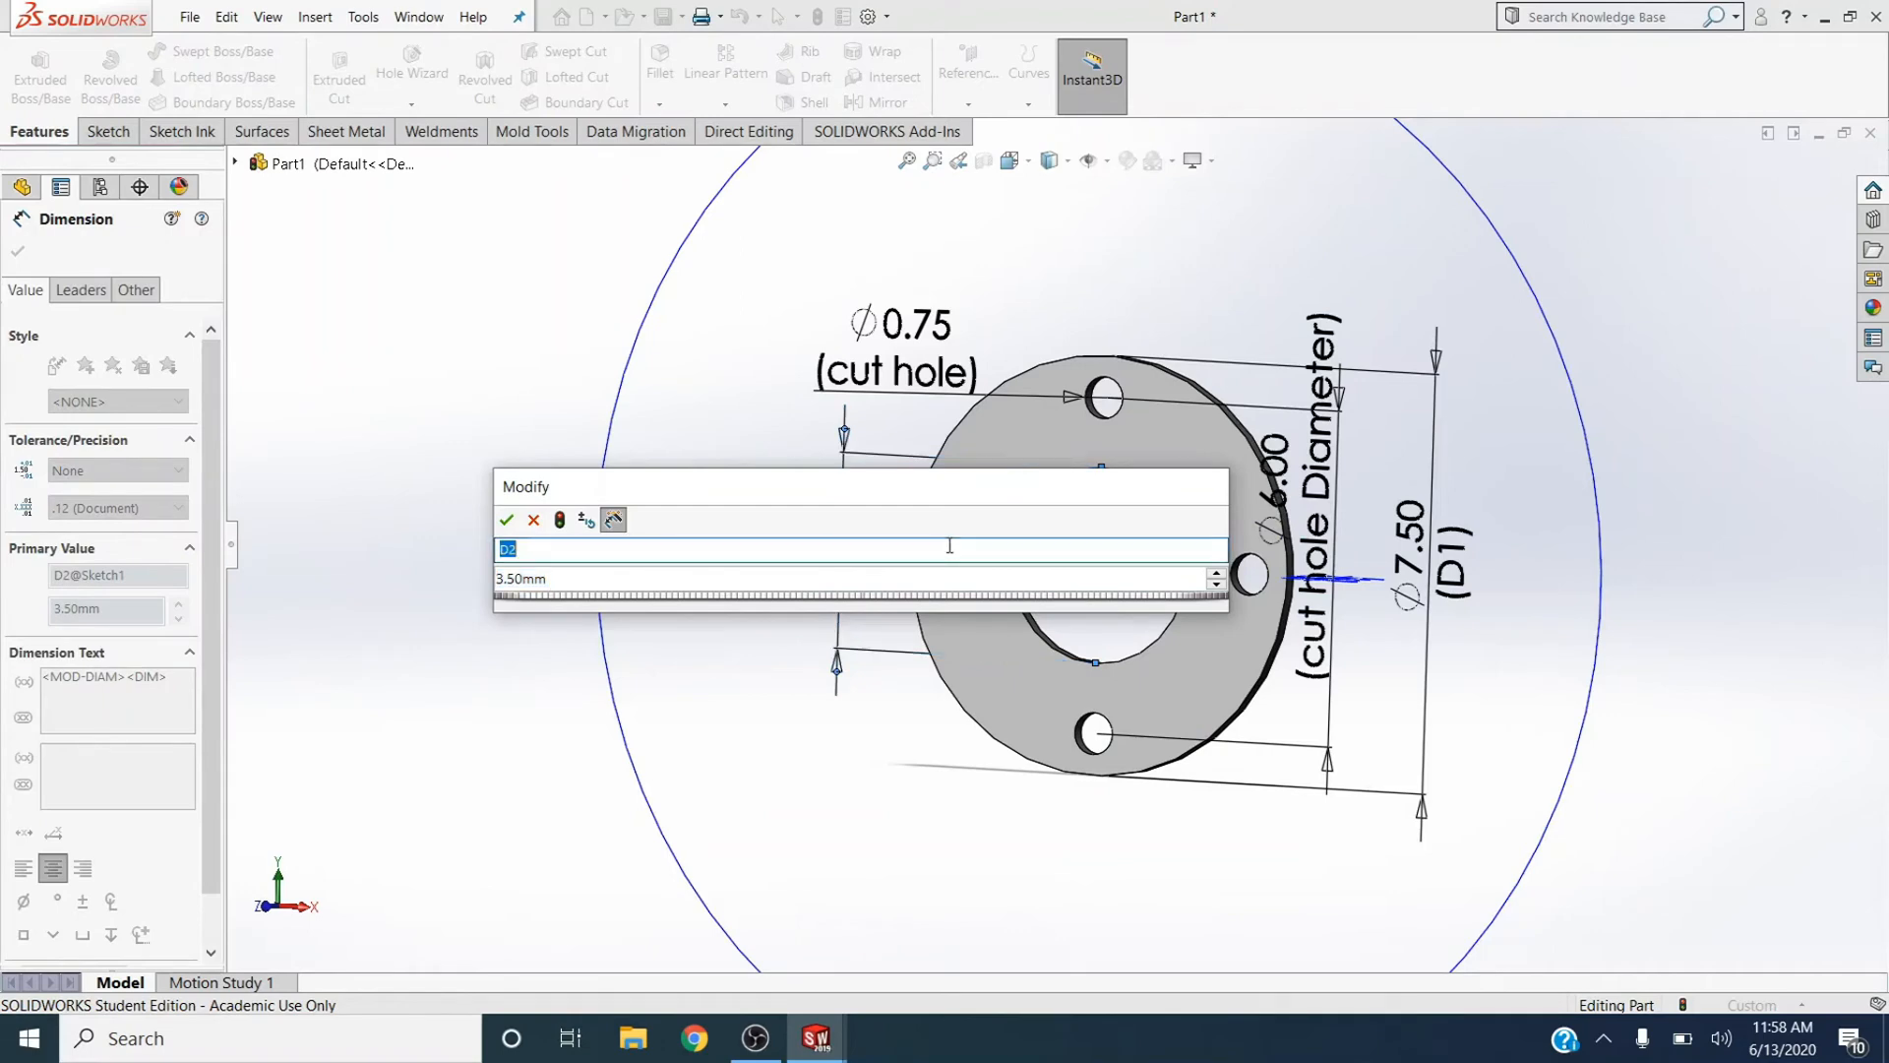
text(in)
key(Tab)
key(Return)
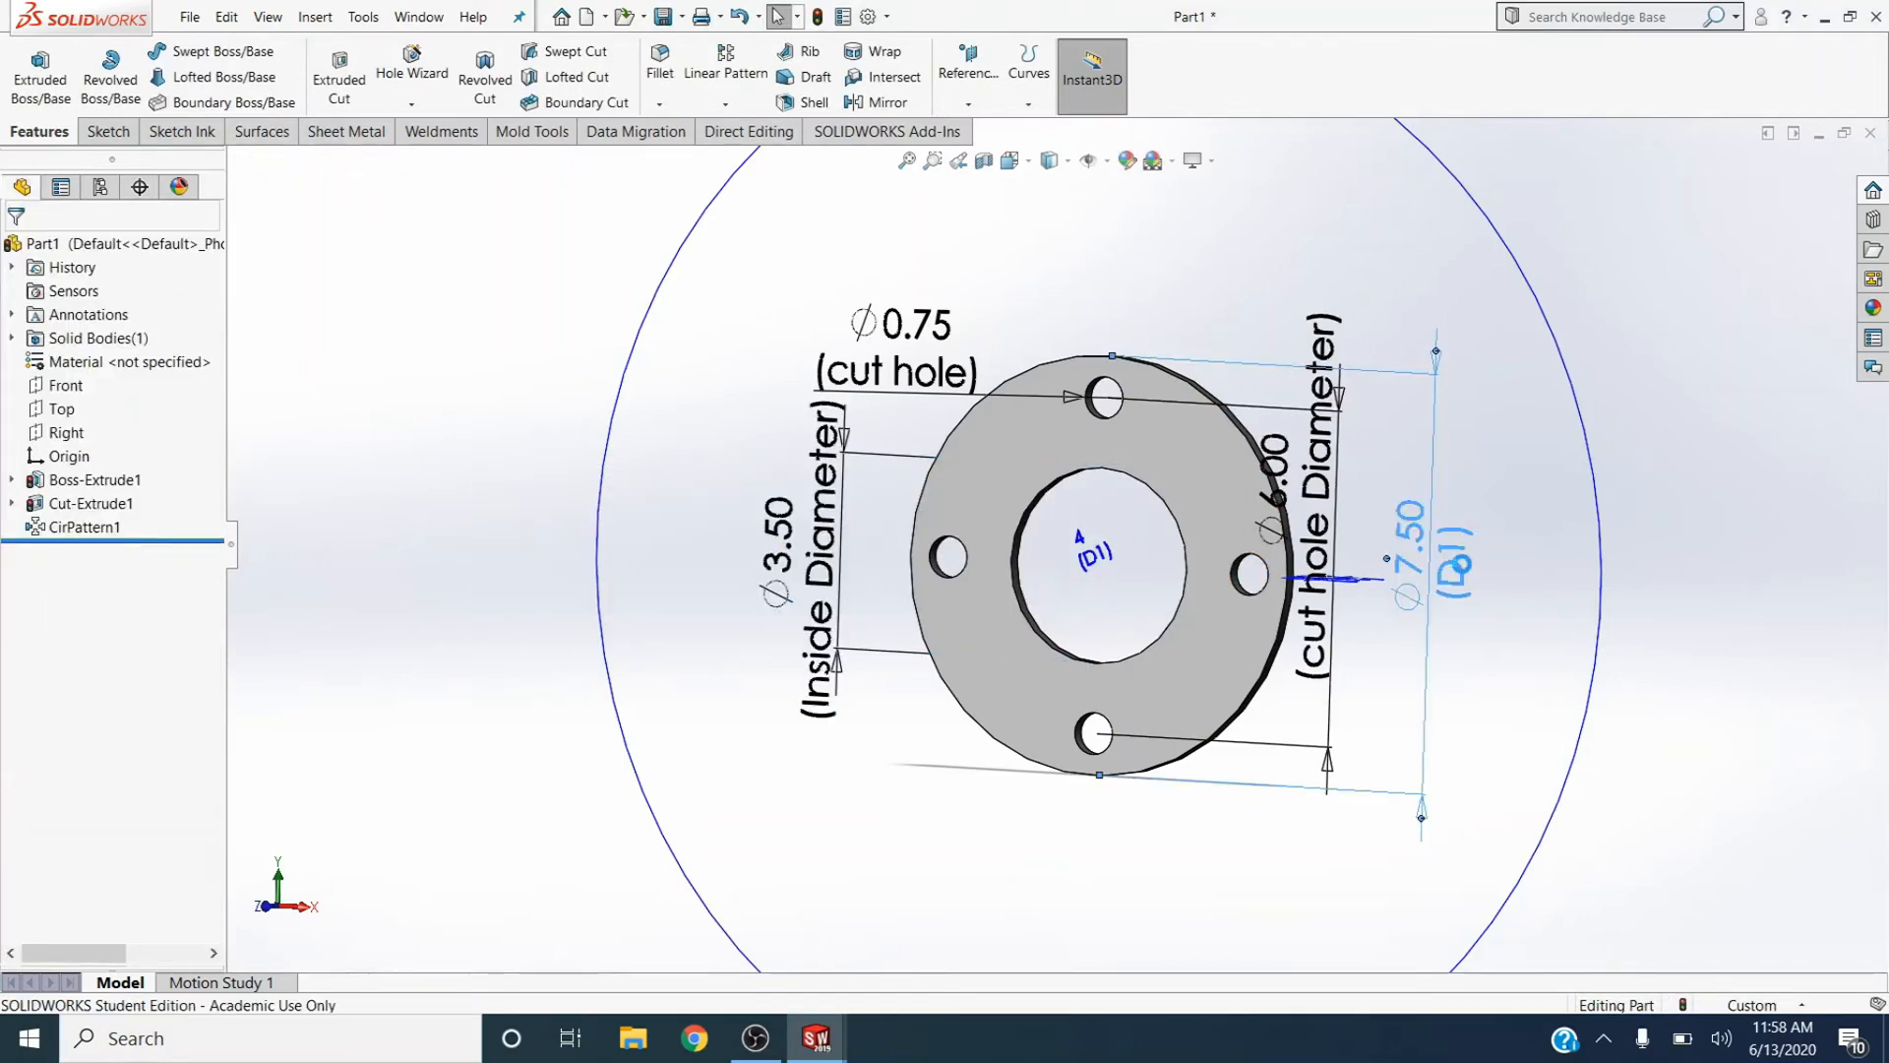
Rename the flange's outer diameter dimension "Outside diameter"
double_click(1464, 574)
text(Outside diameter)
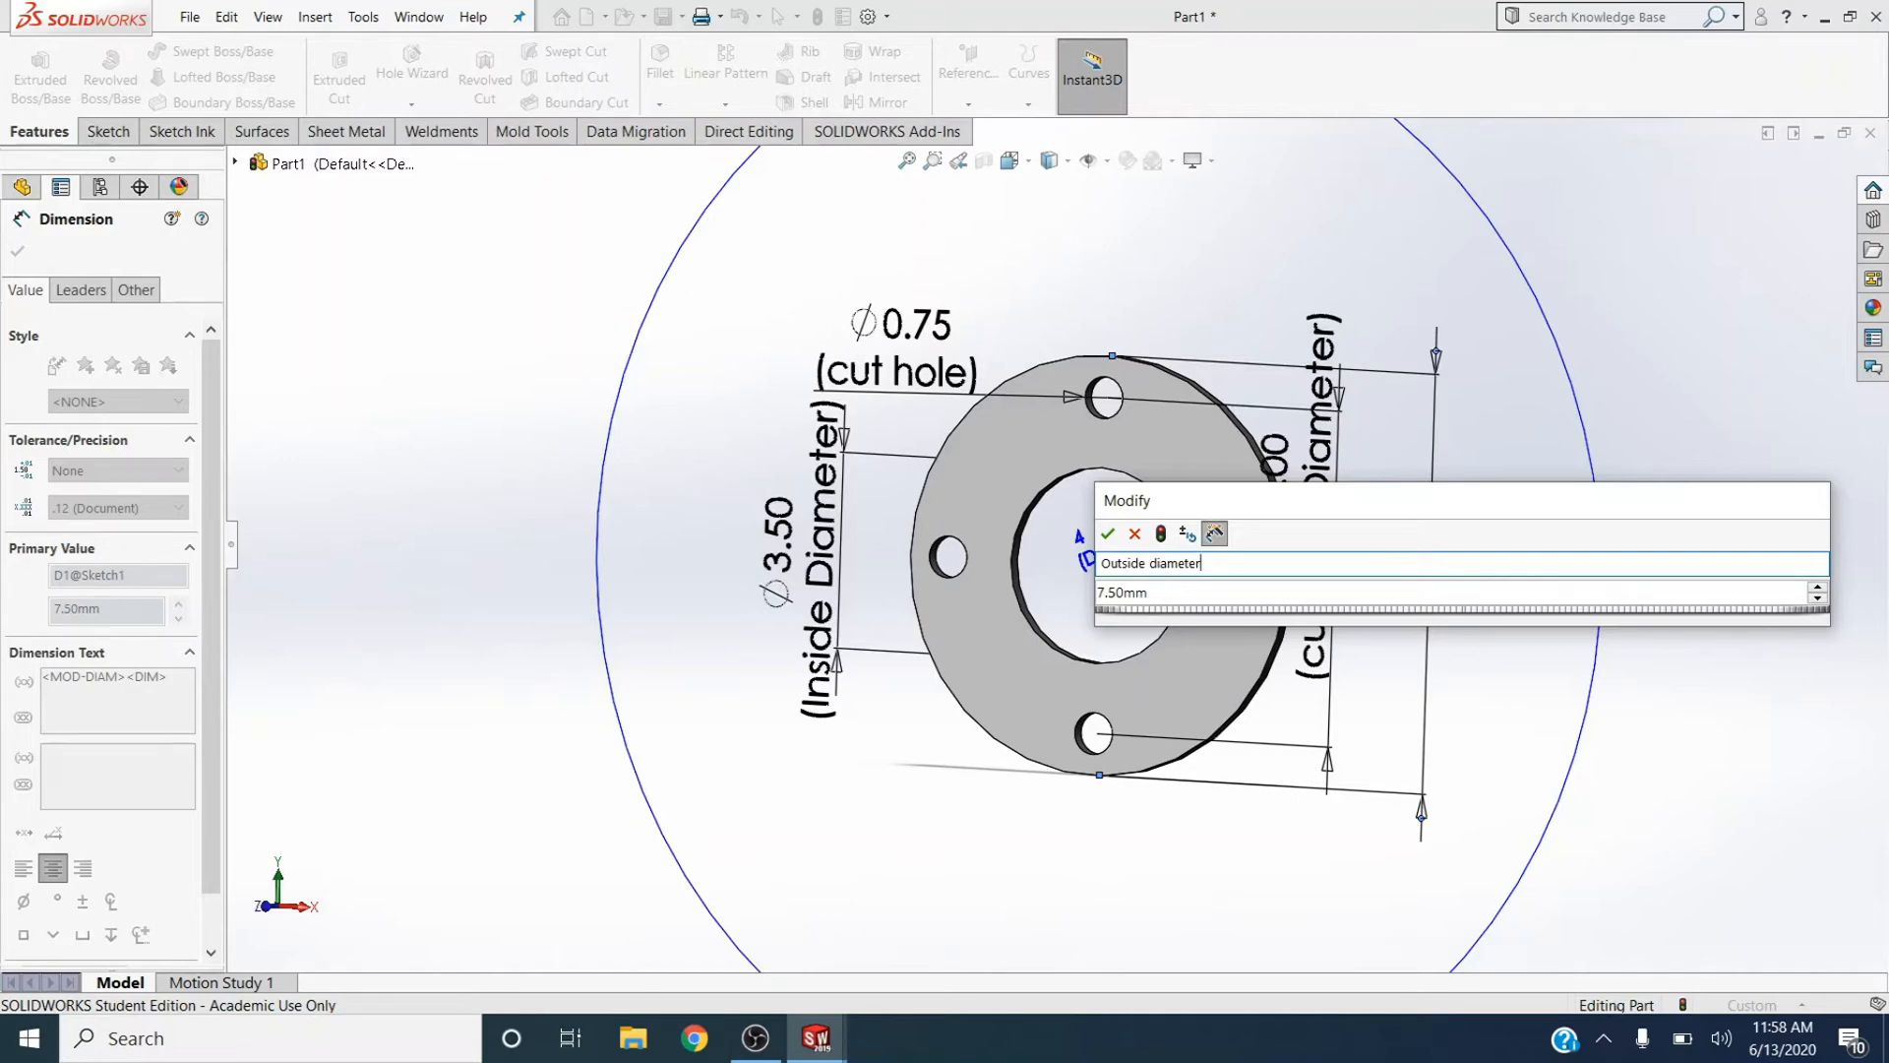
key(Tab)
key(Return)
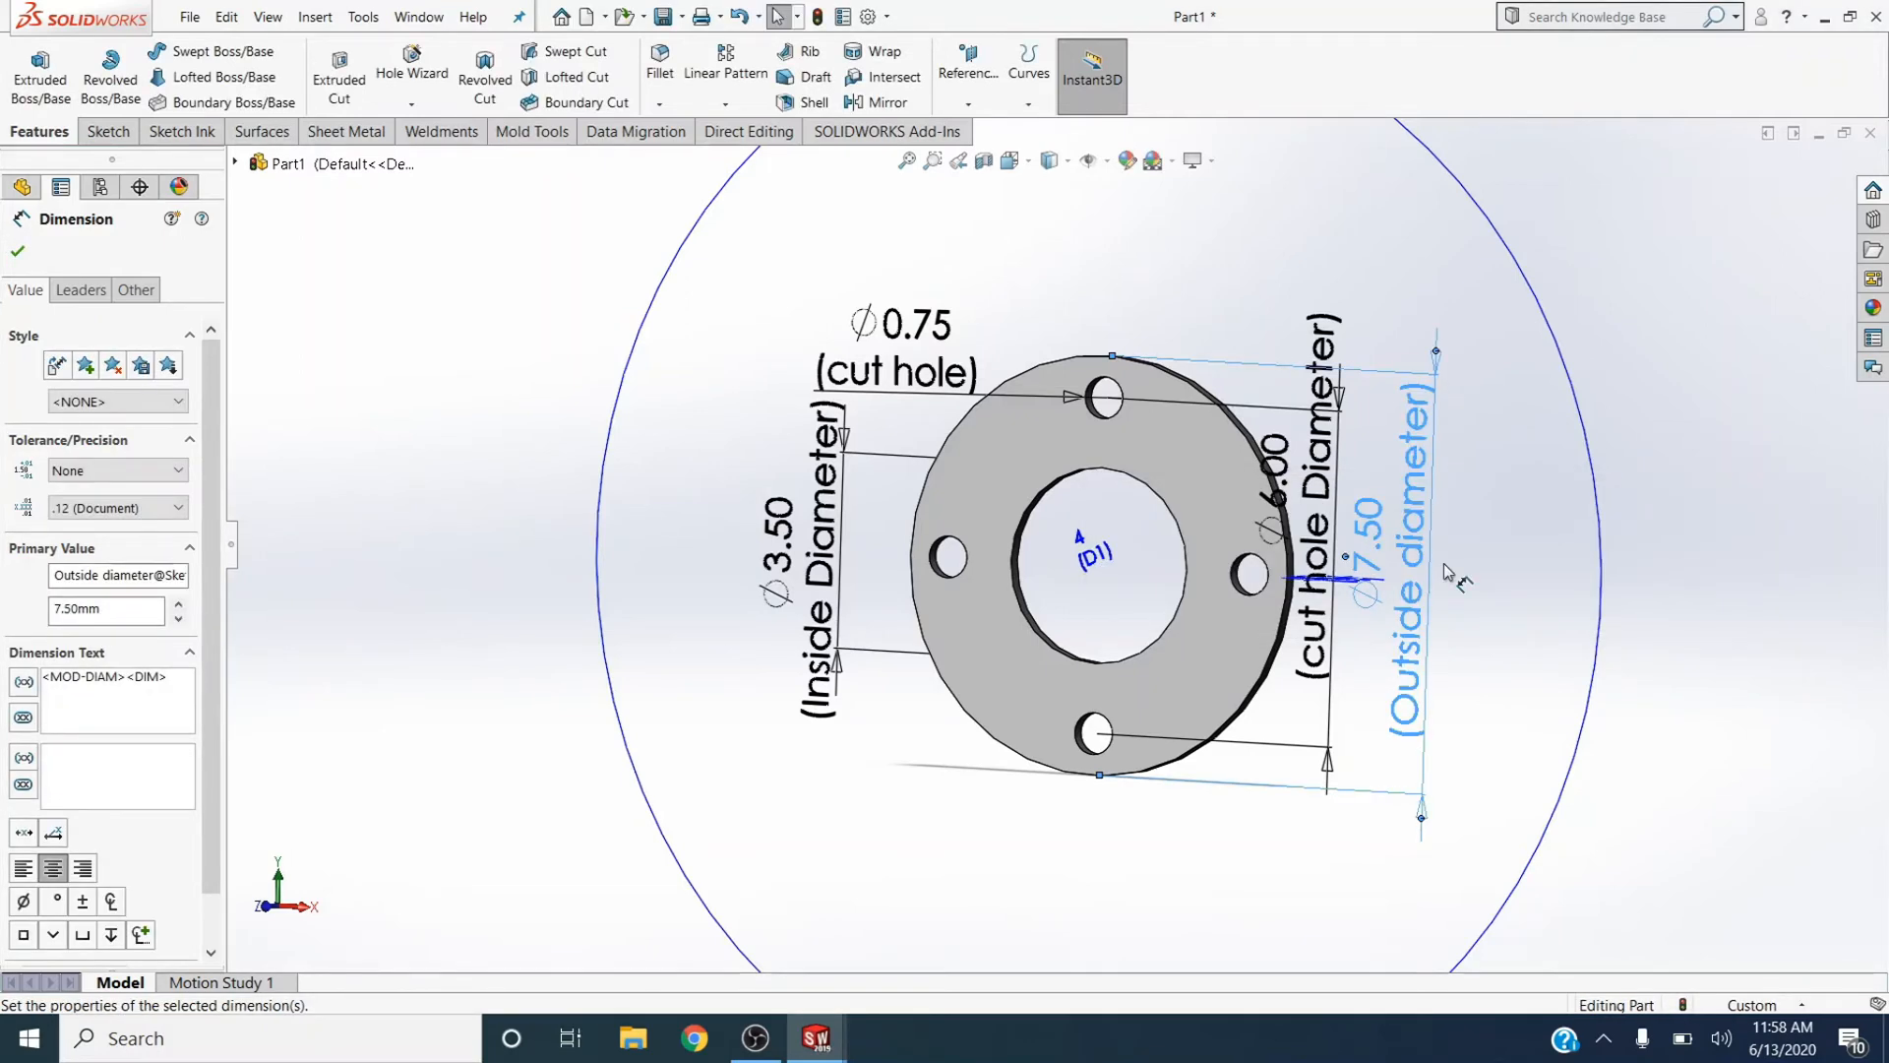
Rename the circular pattern's instance count dimension "number of holes"
double_click(1109, 558)
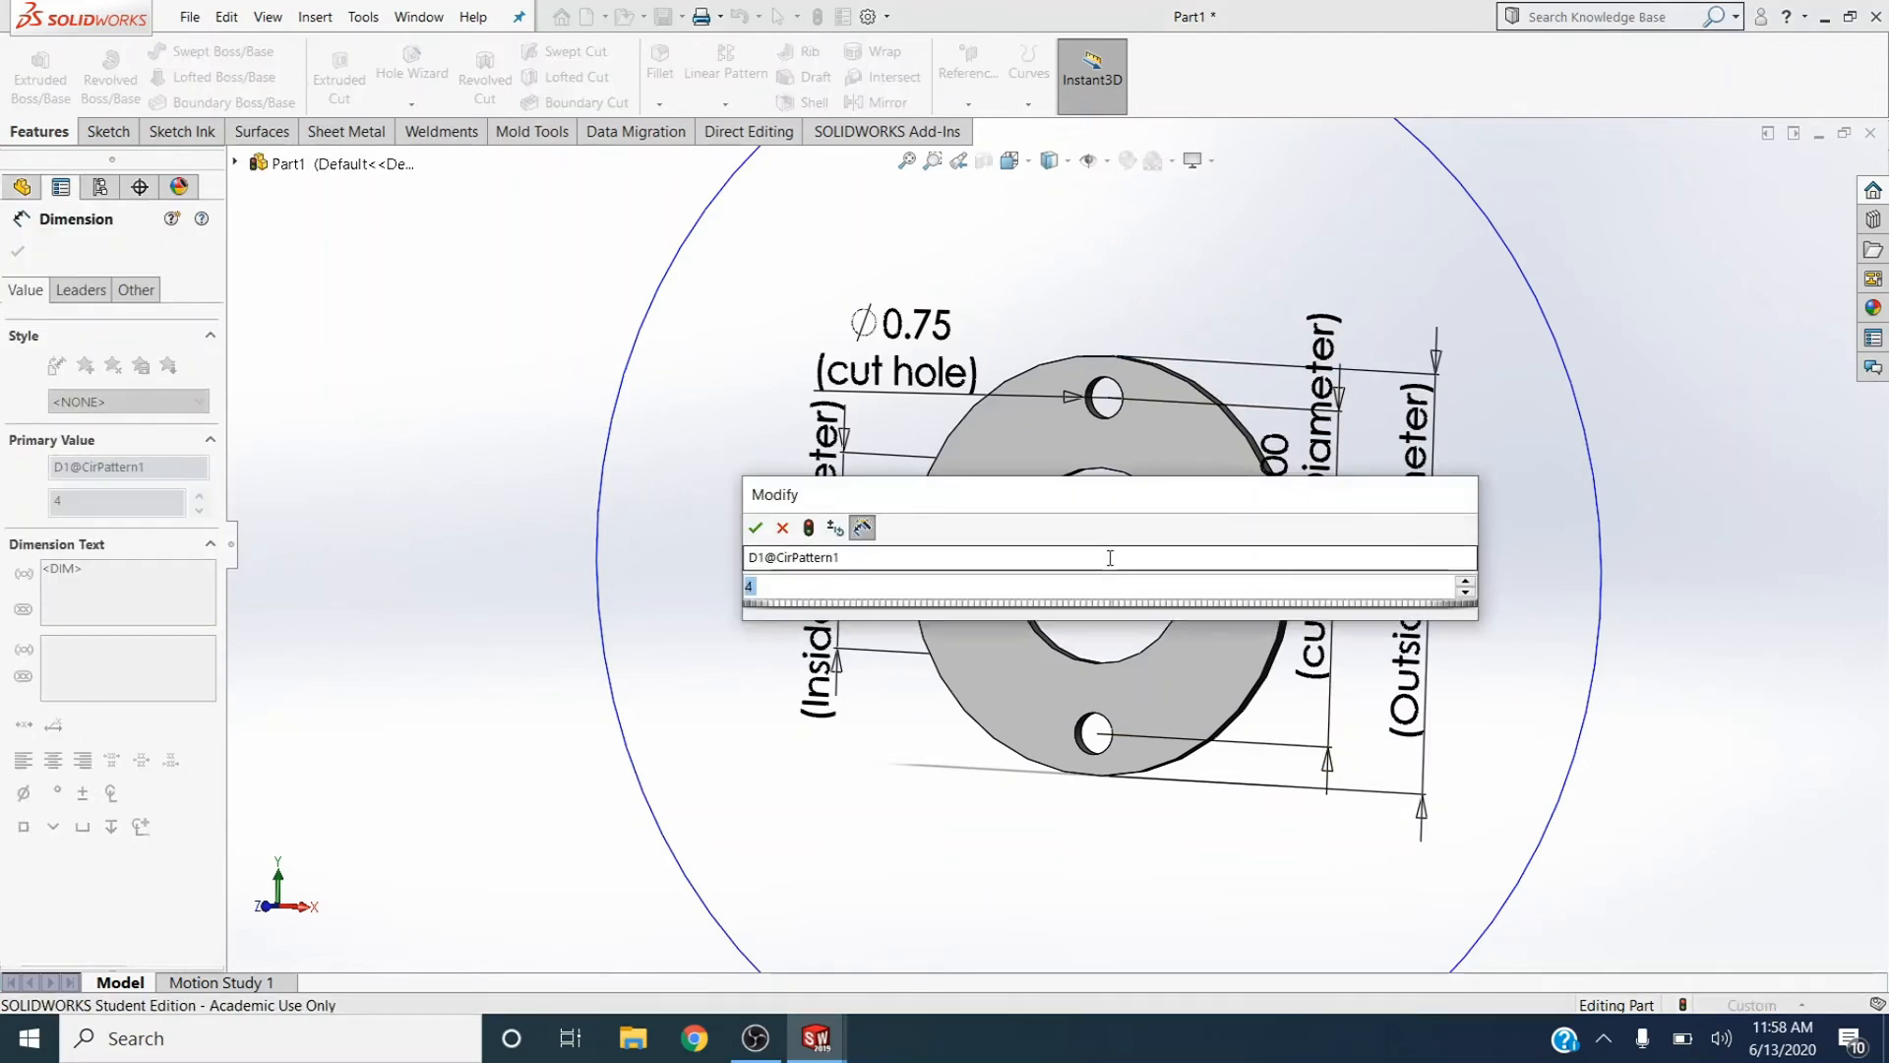
click(1110, 558)
text(num)
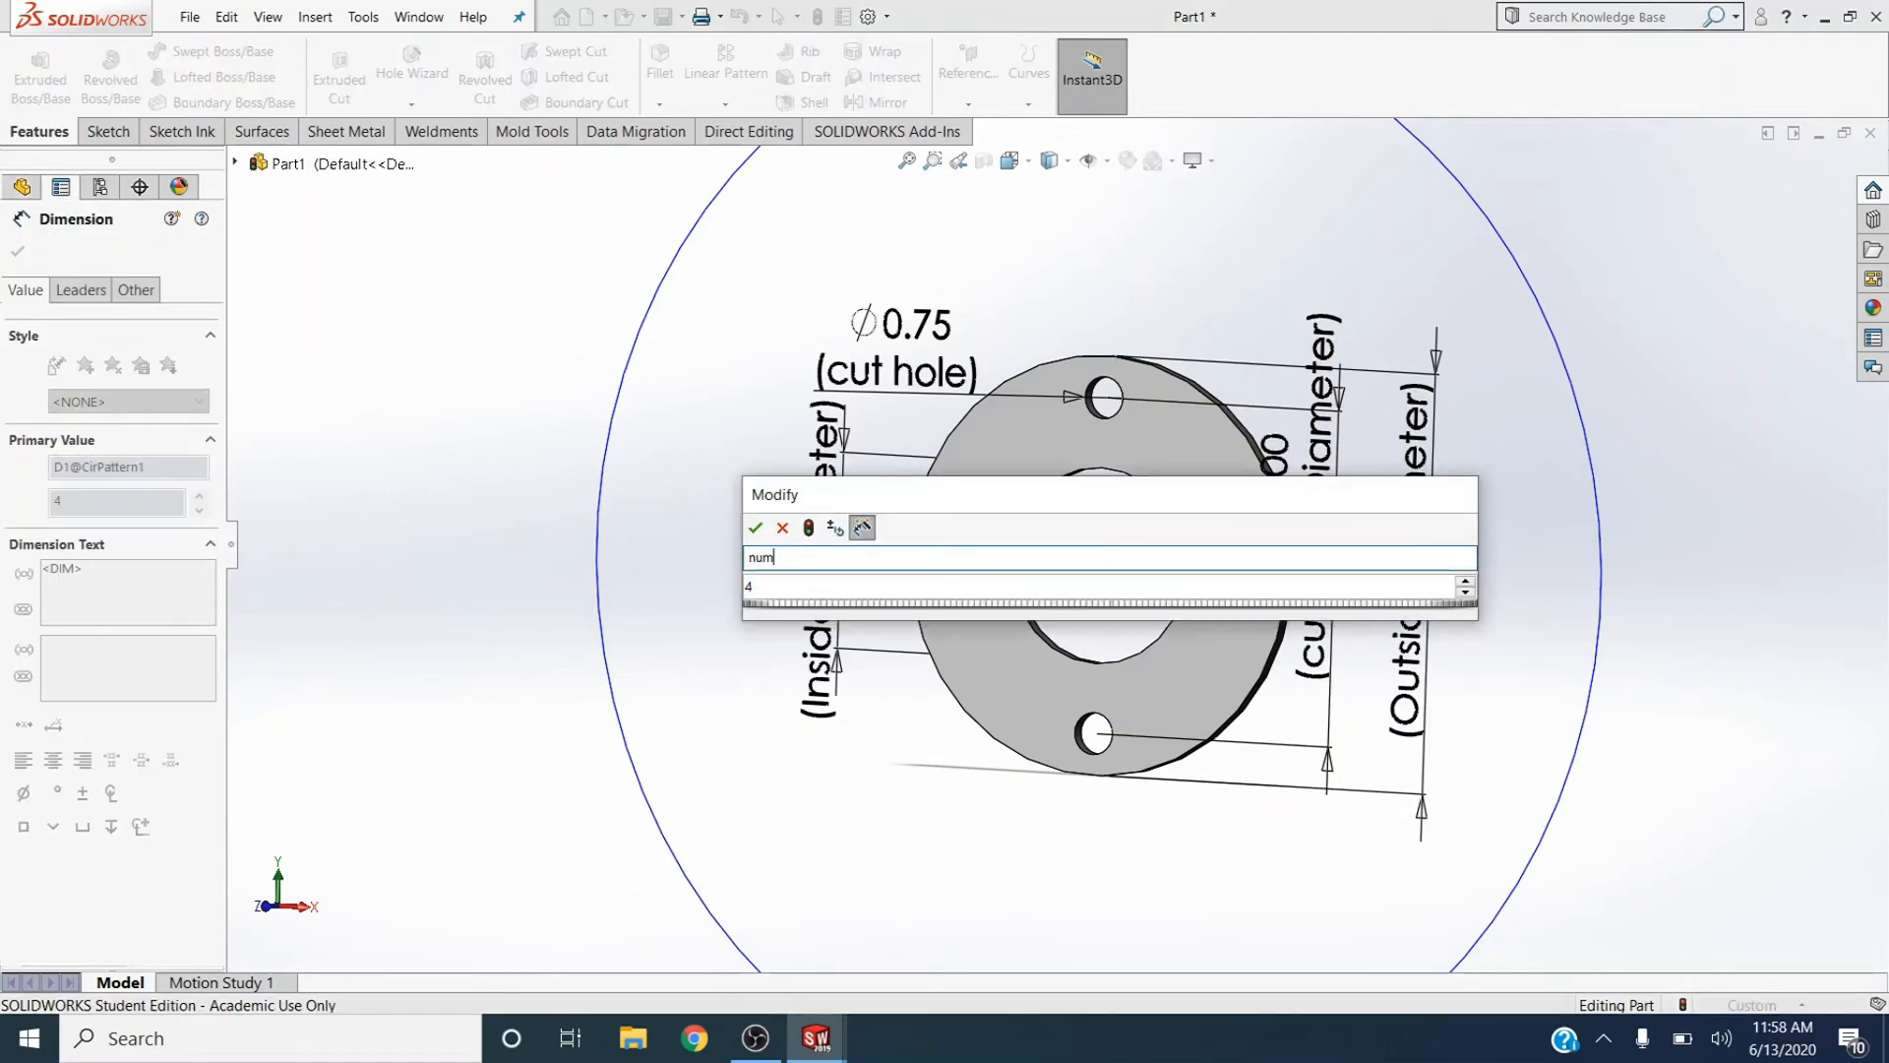
text(ber of )
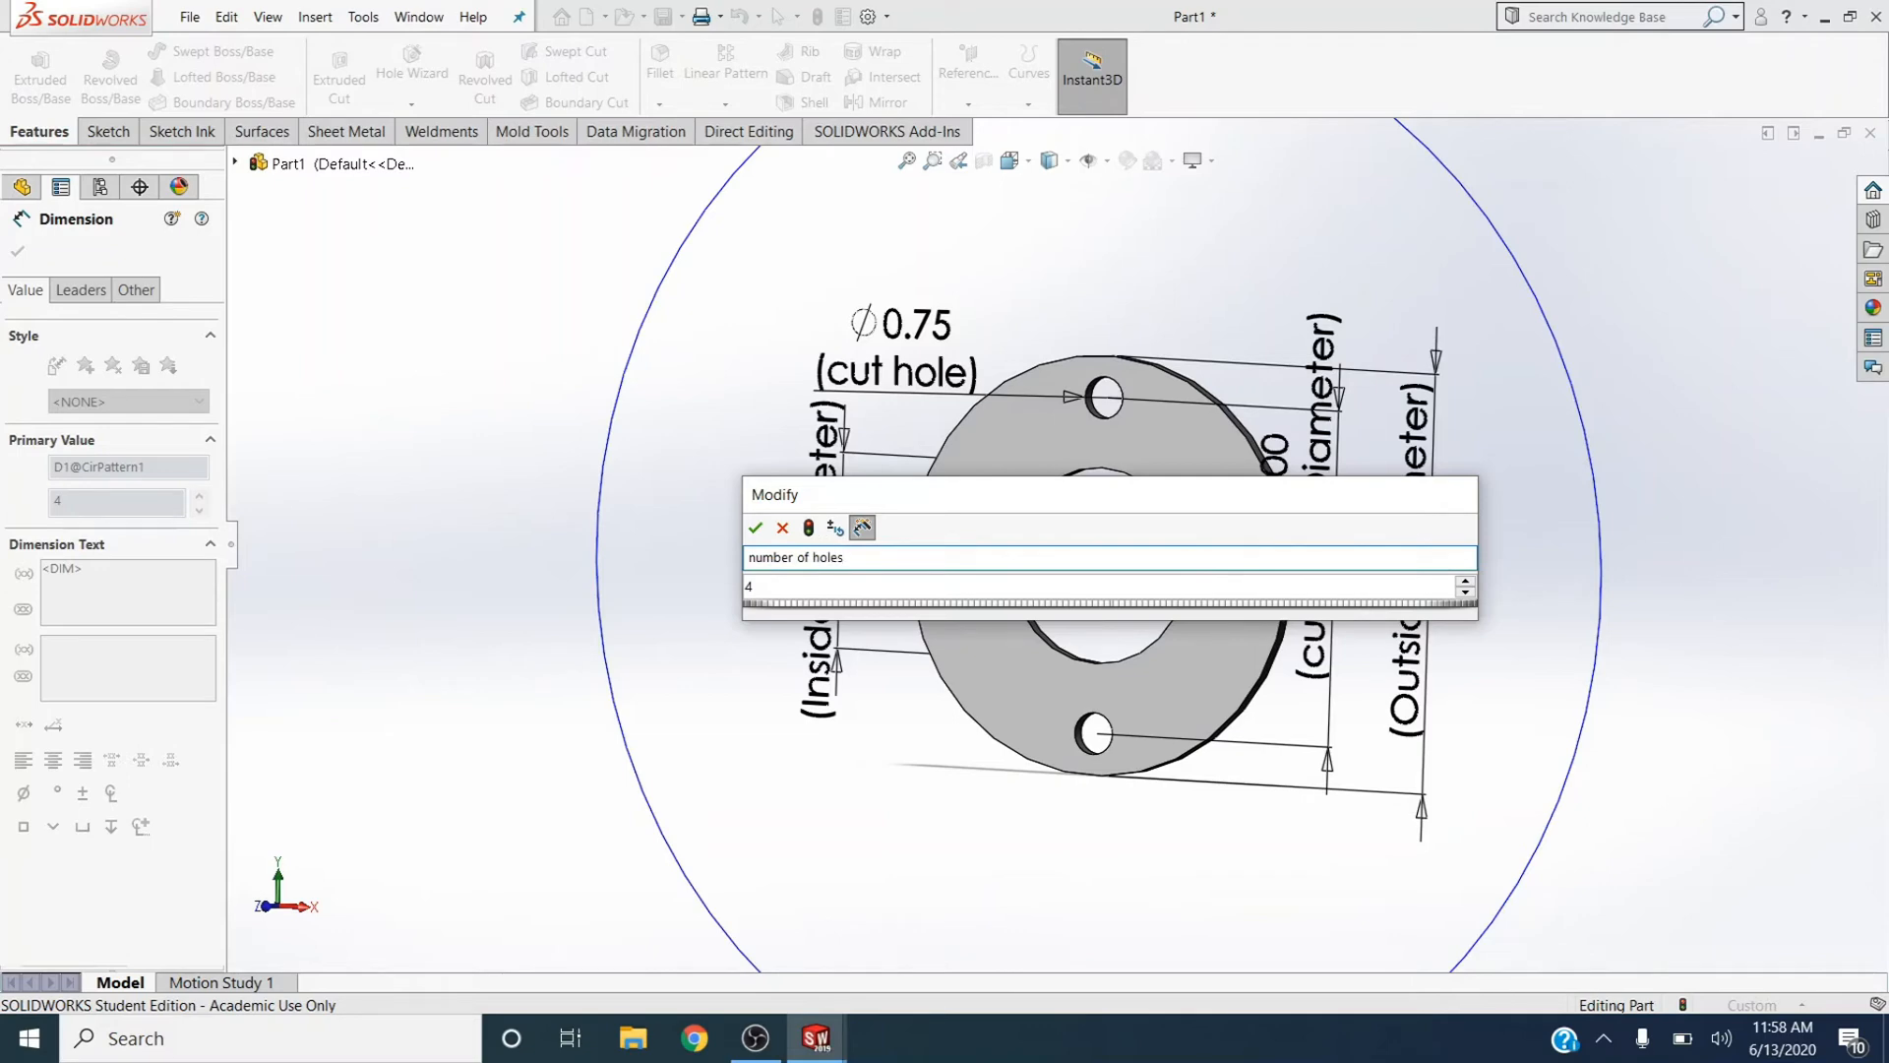
text(holes)
key(Return)
click(755, 528)
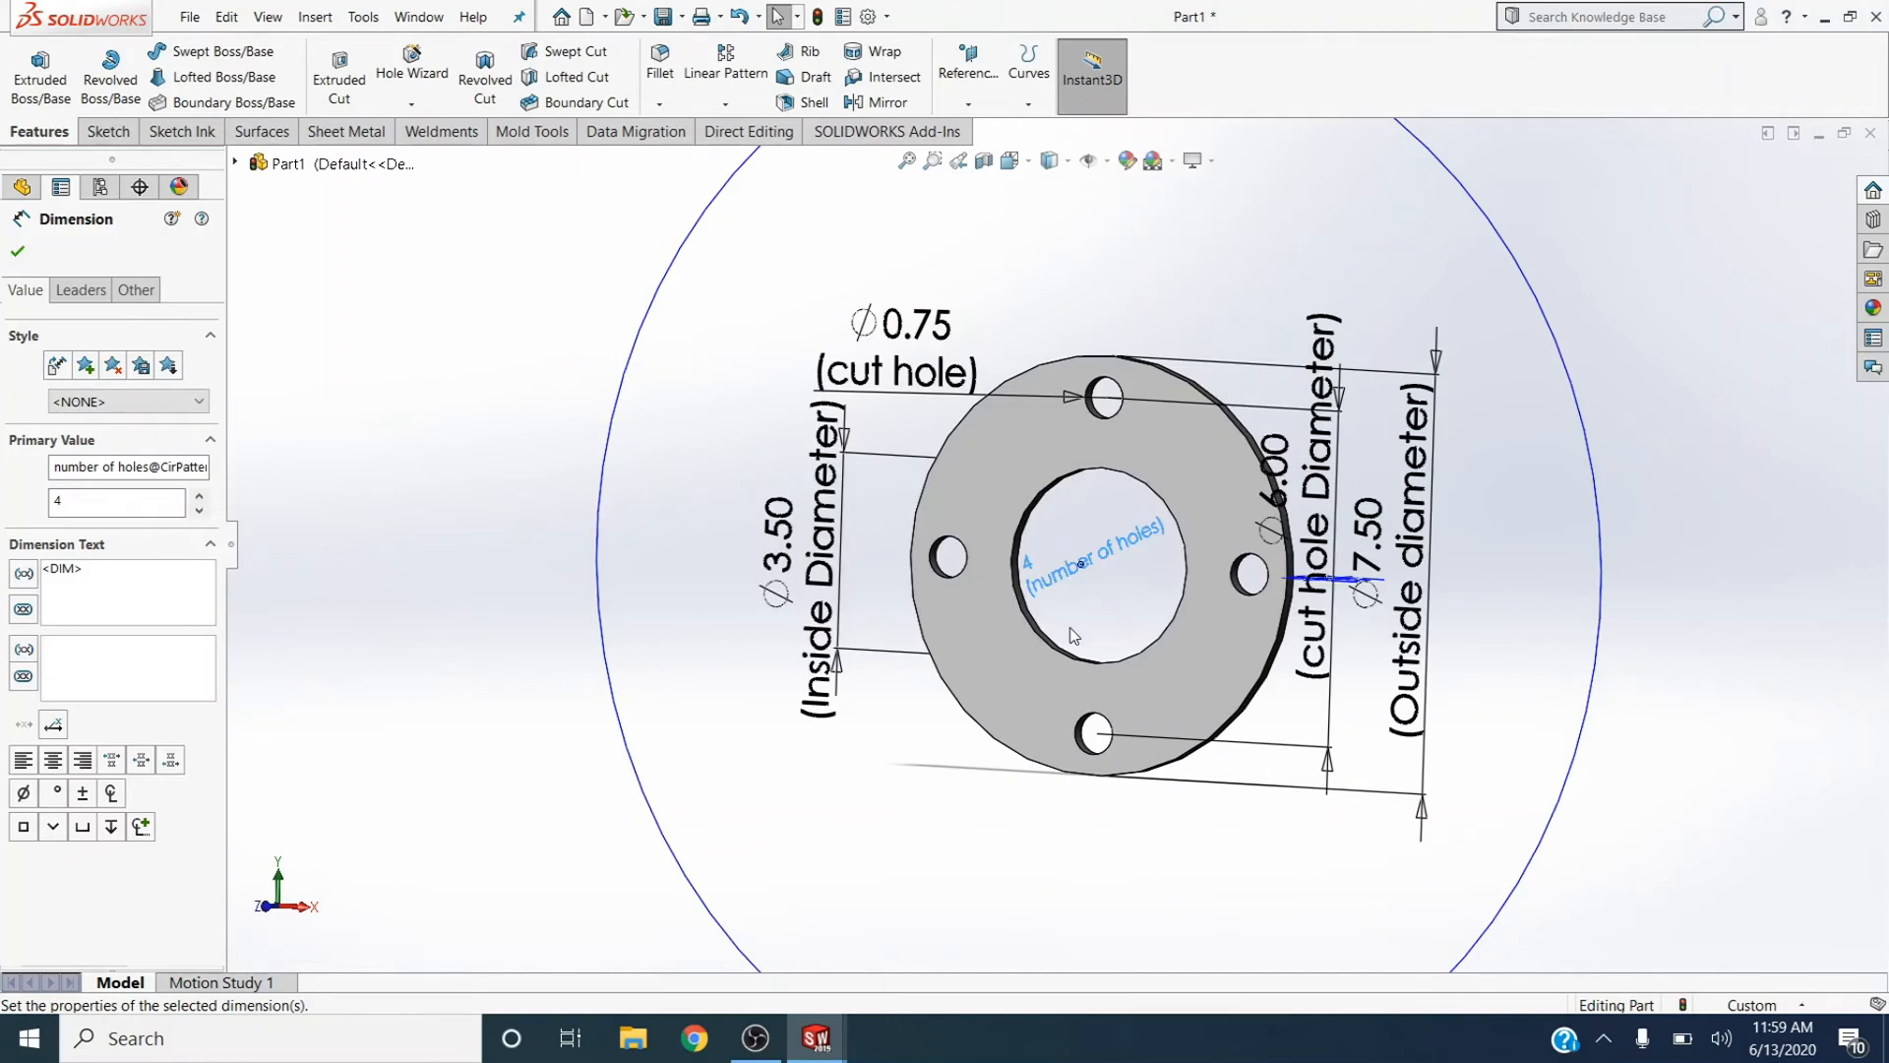
Review the named dimensions around the flange and show the part's configuration list
scroll(1068, 591, up, 5)
scroll(884, 363, up, 6)
scroll(864, 392, down, 3)
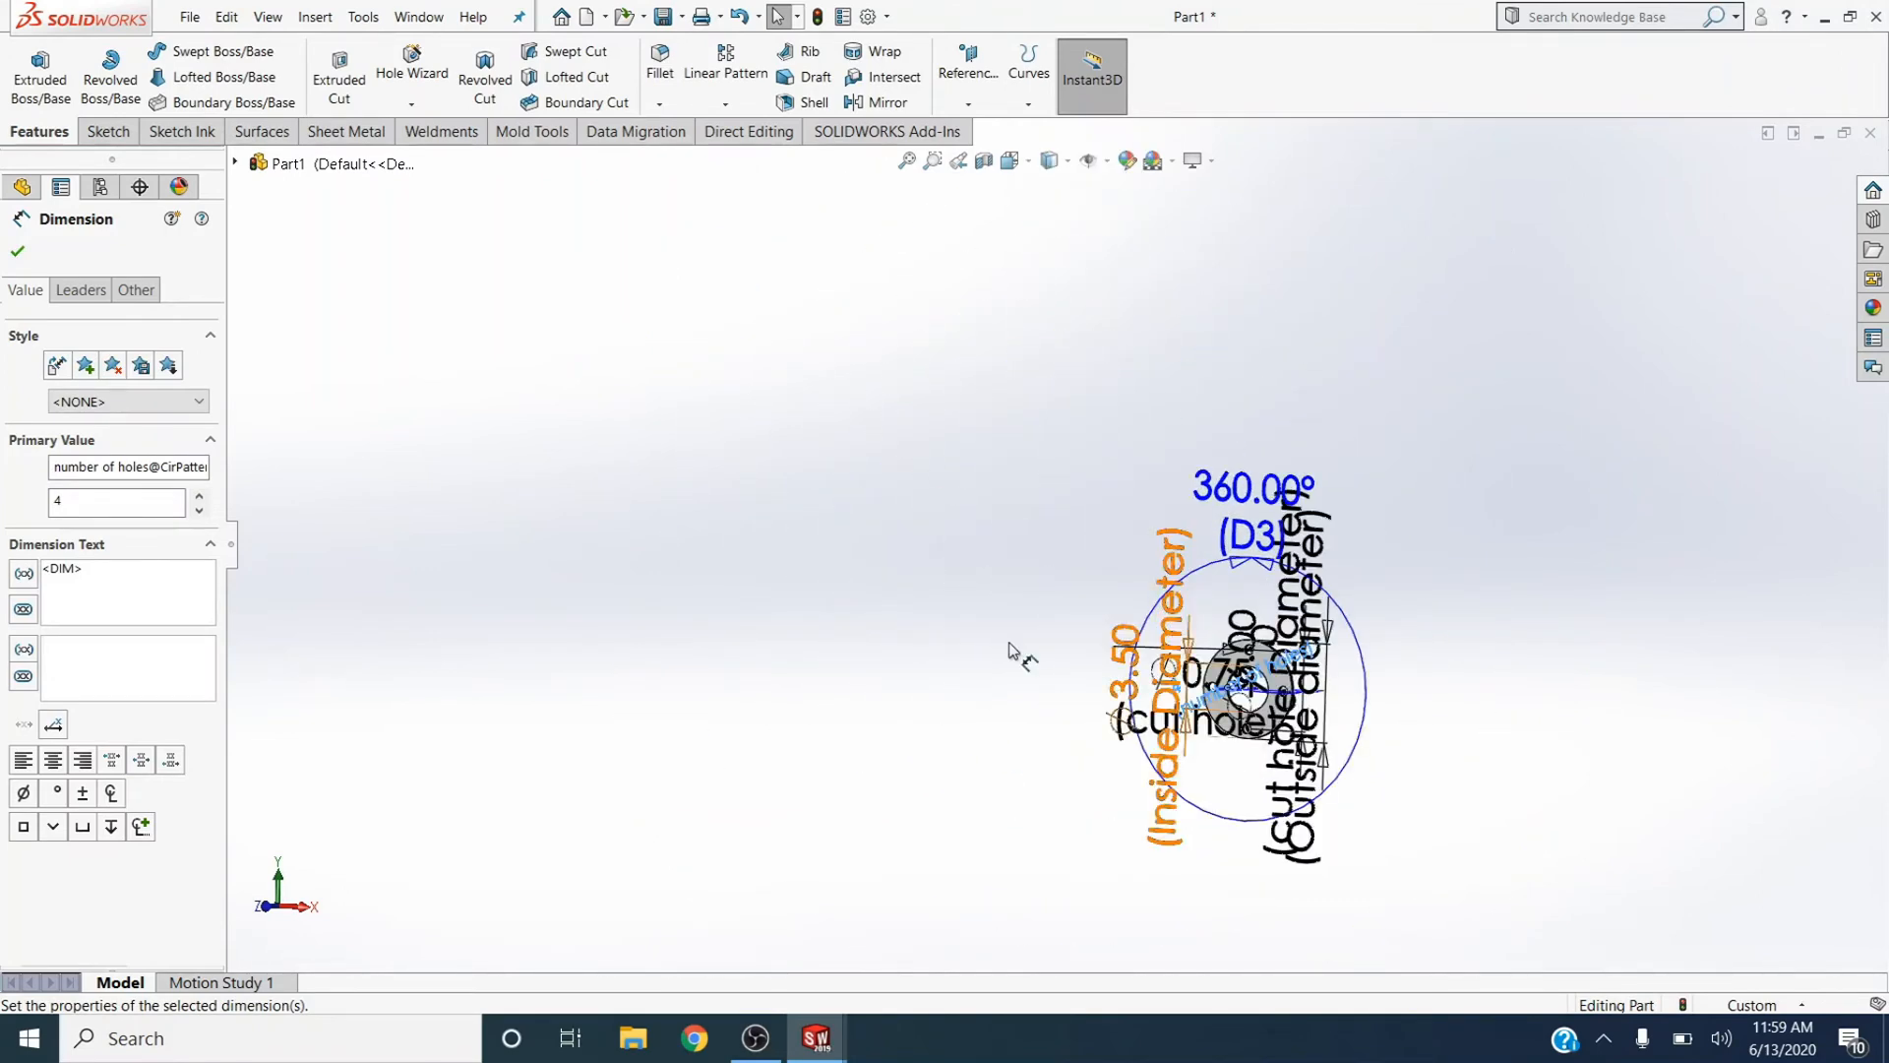
scroll(1023, 657, down, 5)
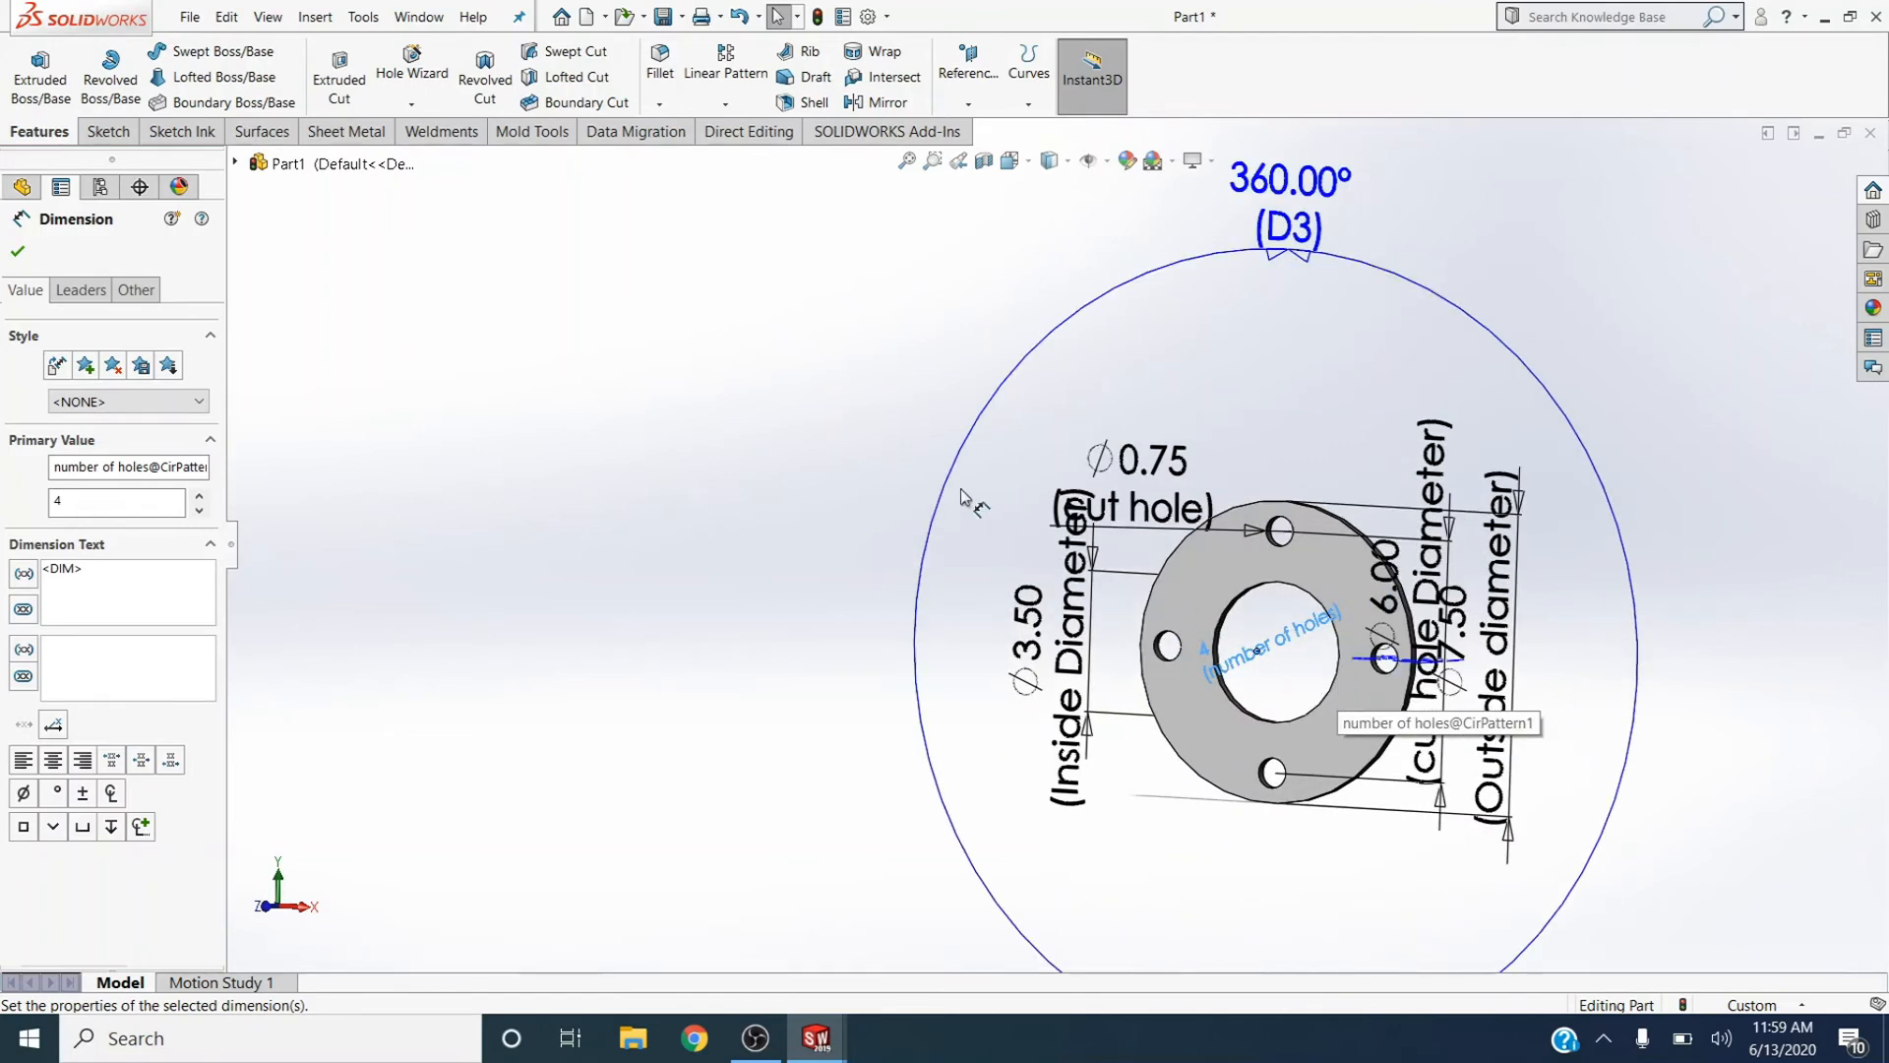
scroll(960, 472, down, 2)
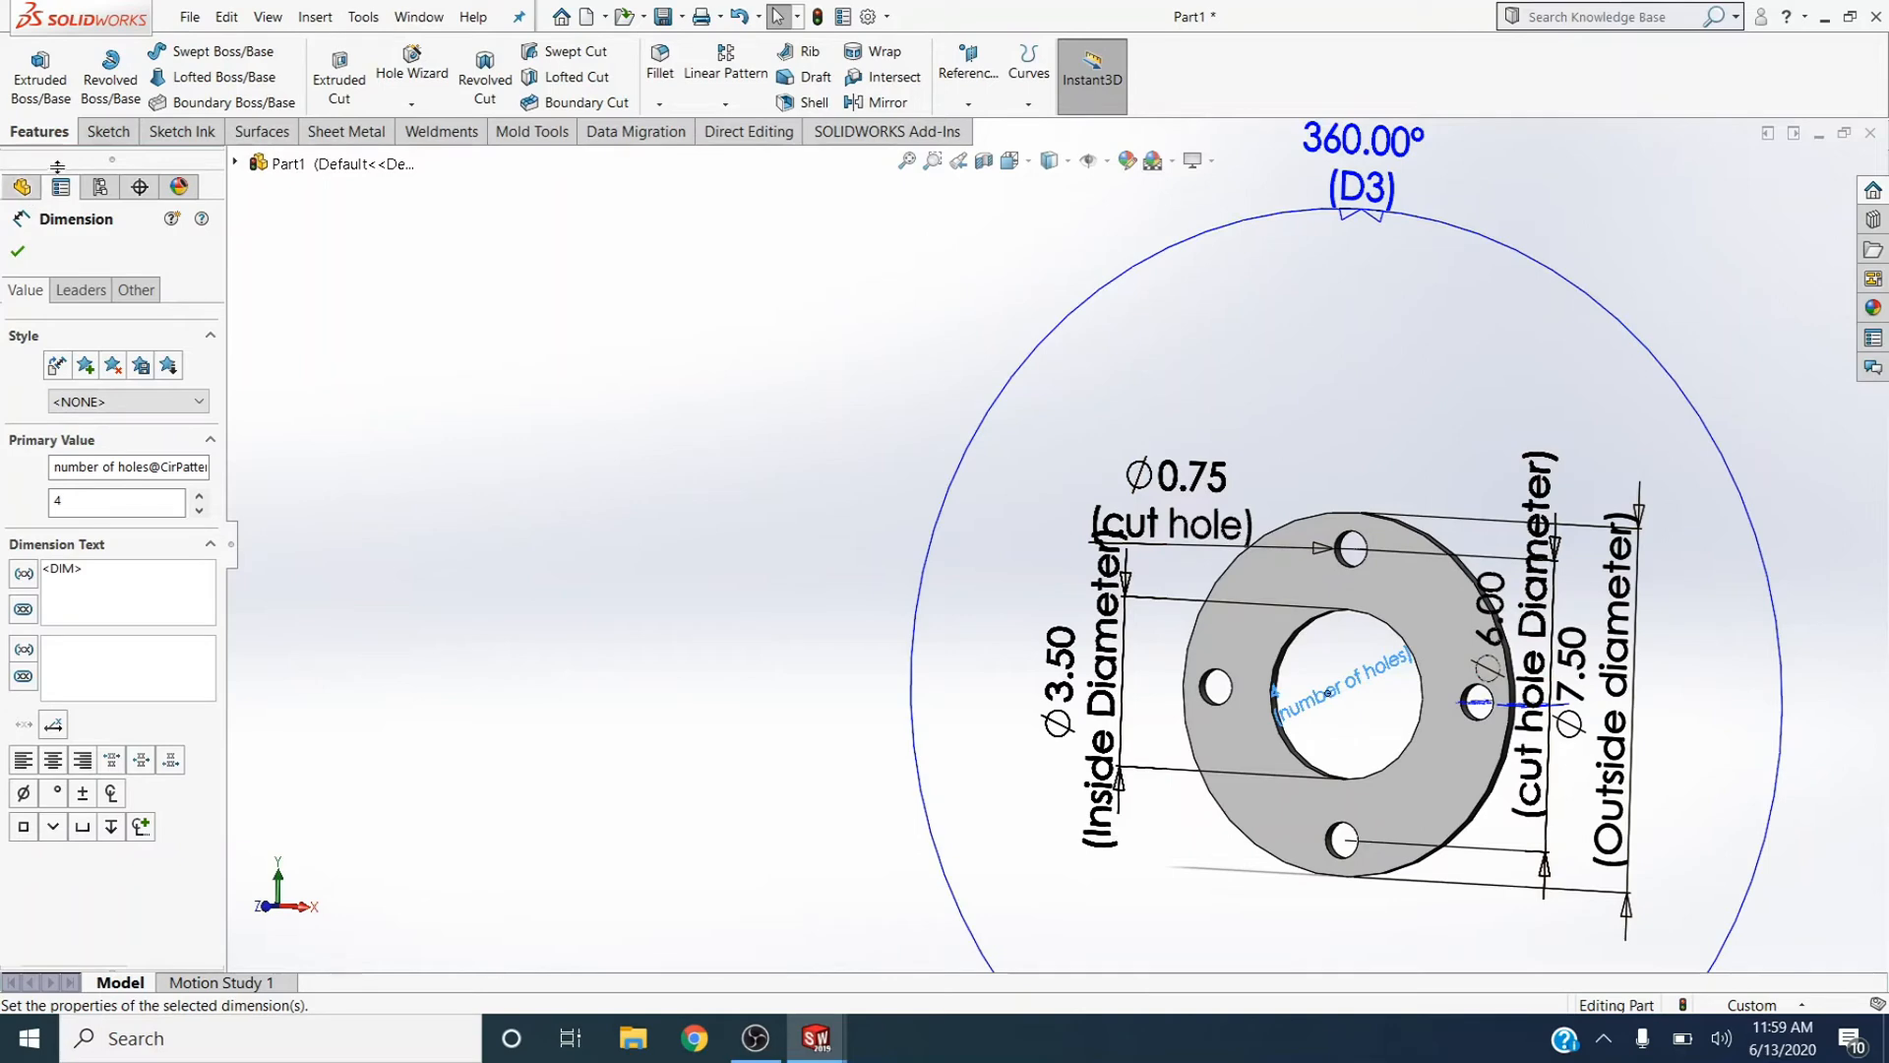
click(61, 189)
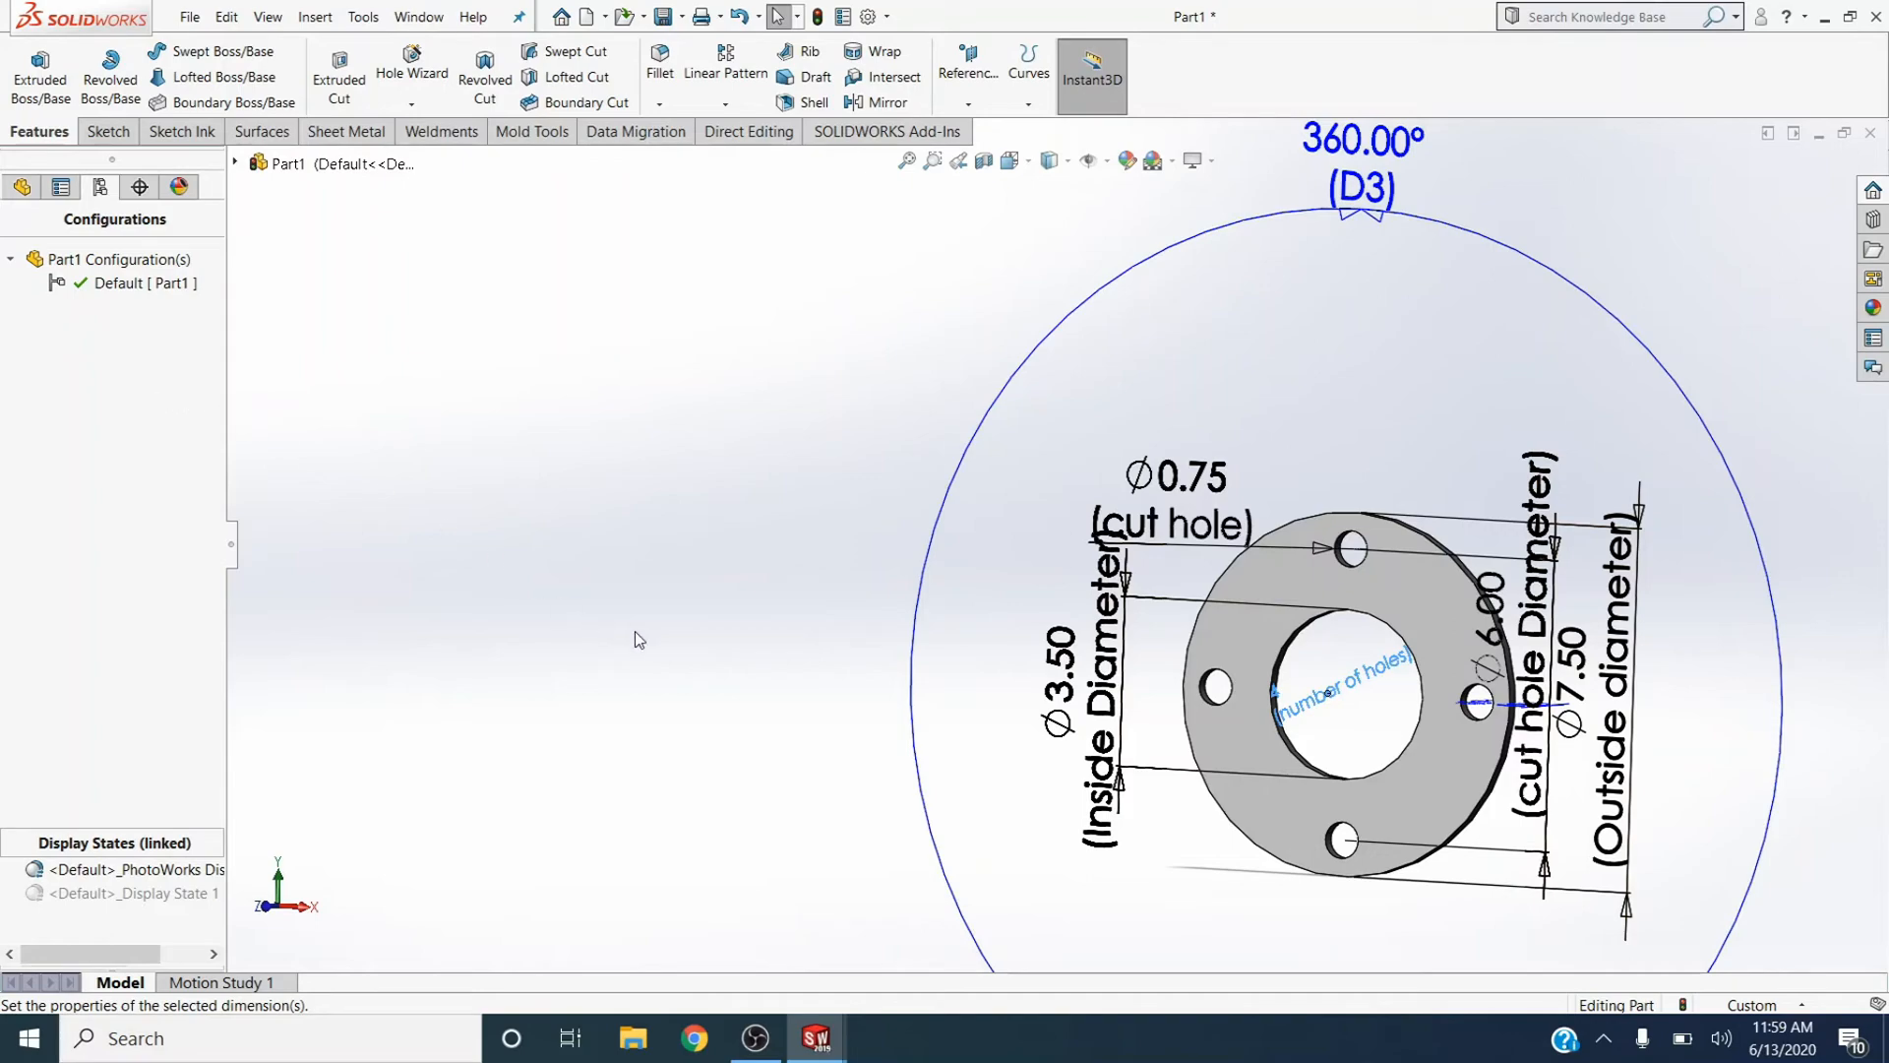
Minimize the part's window, launch Excel and create a blank workbook
click(1824, 17)
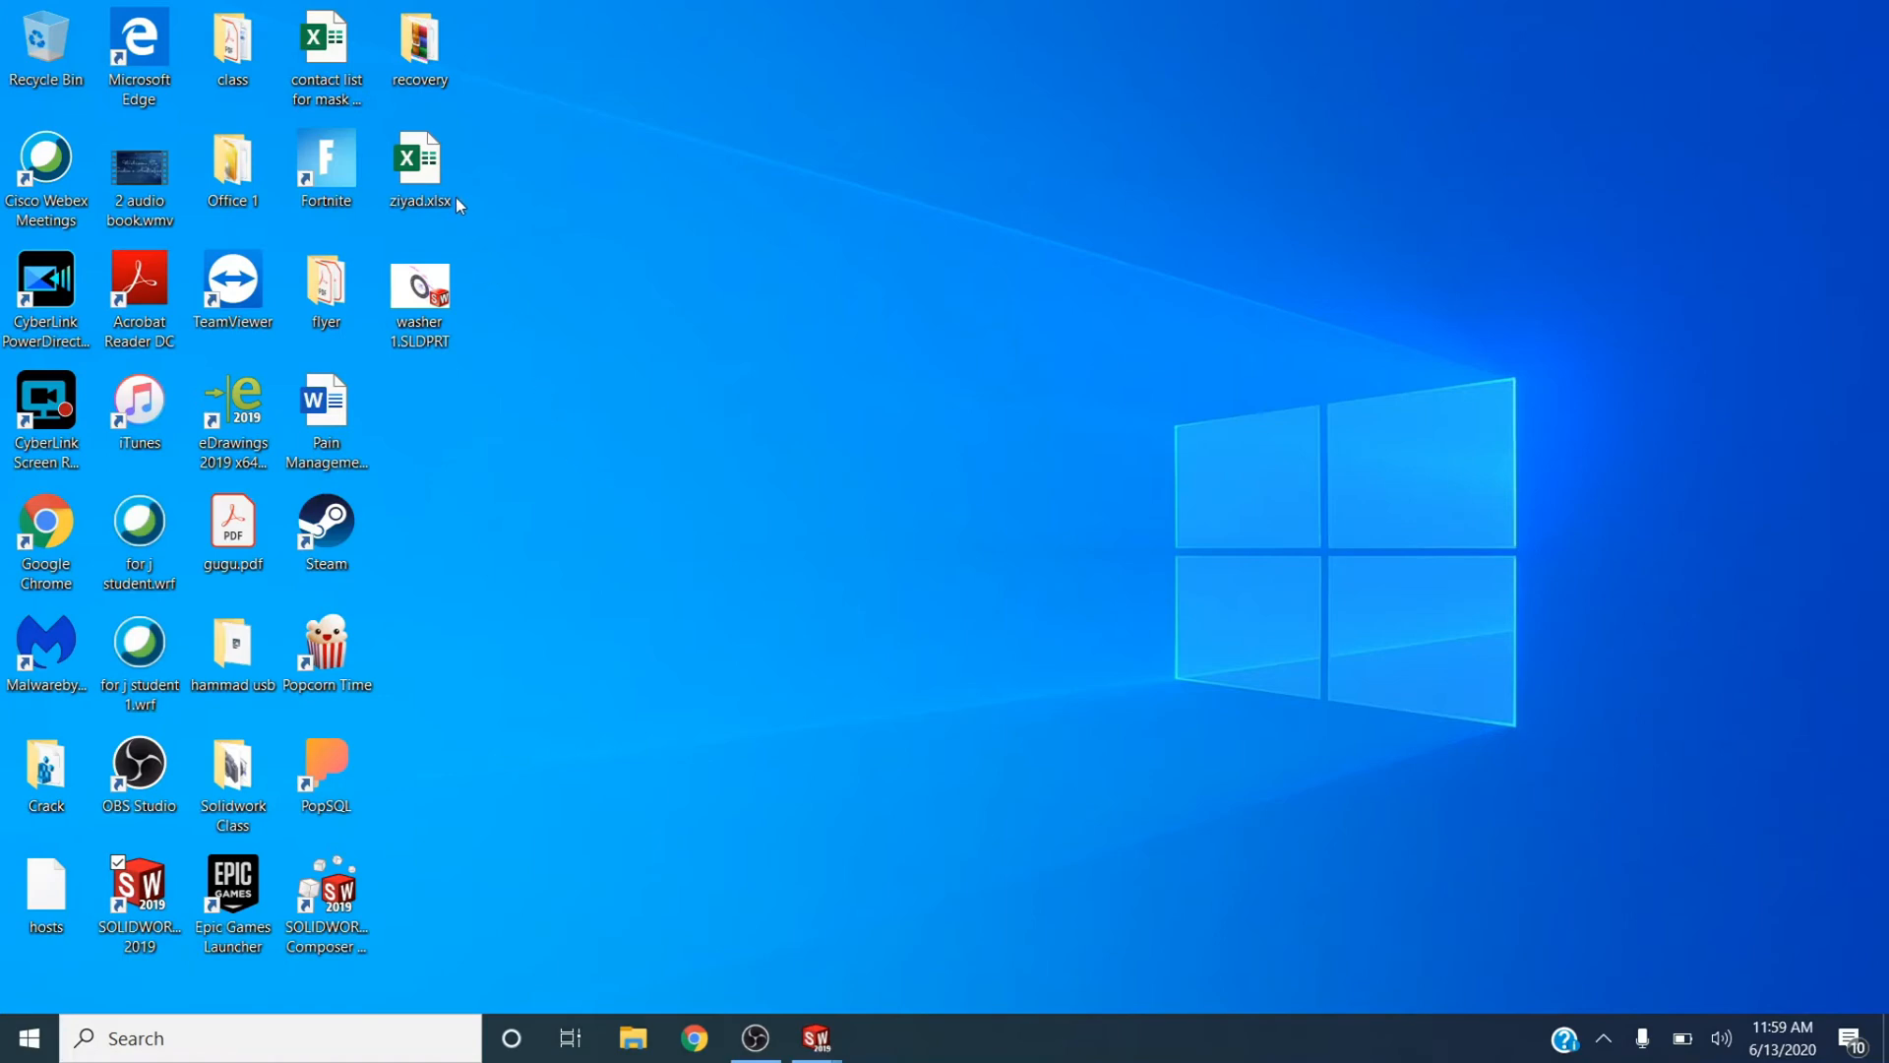
click(29, 1038)
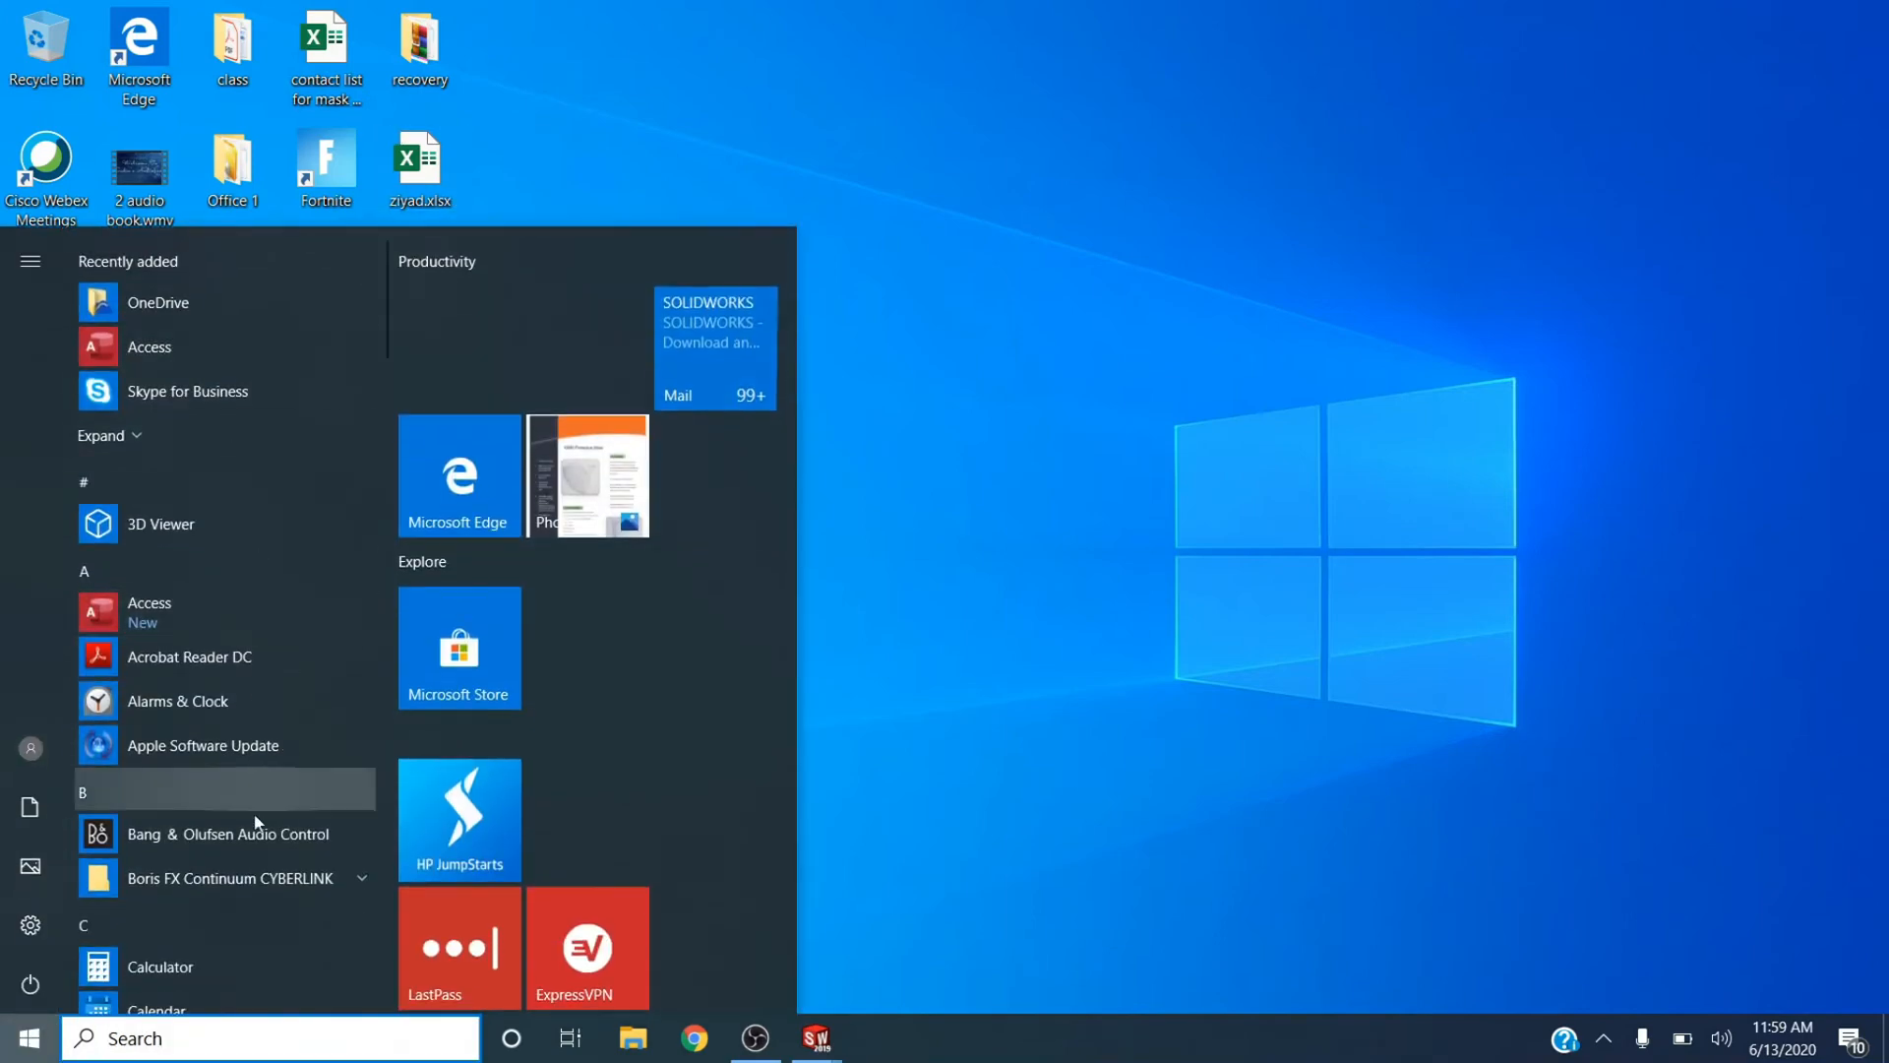
click(104, 435)
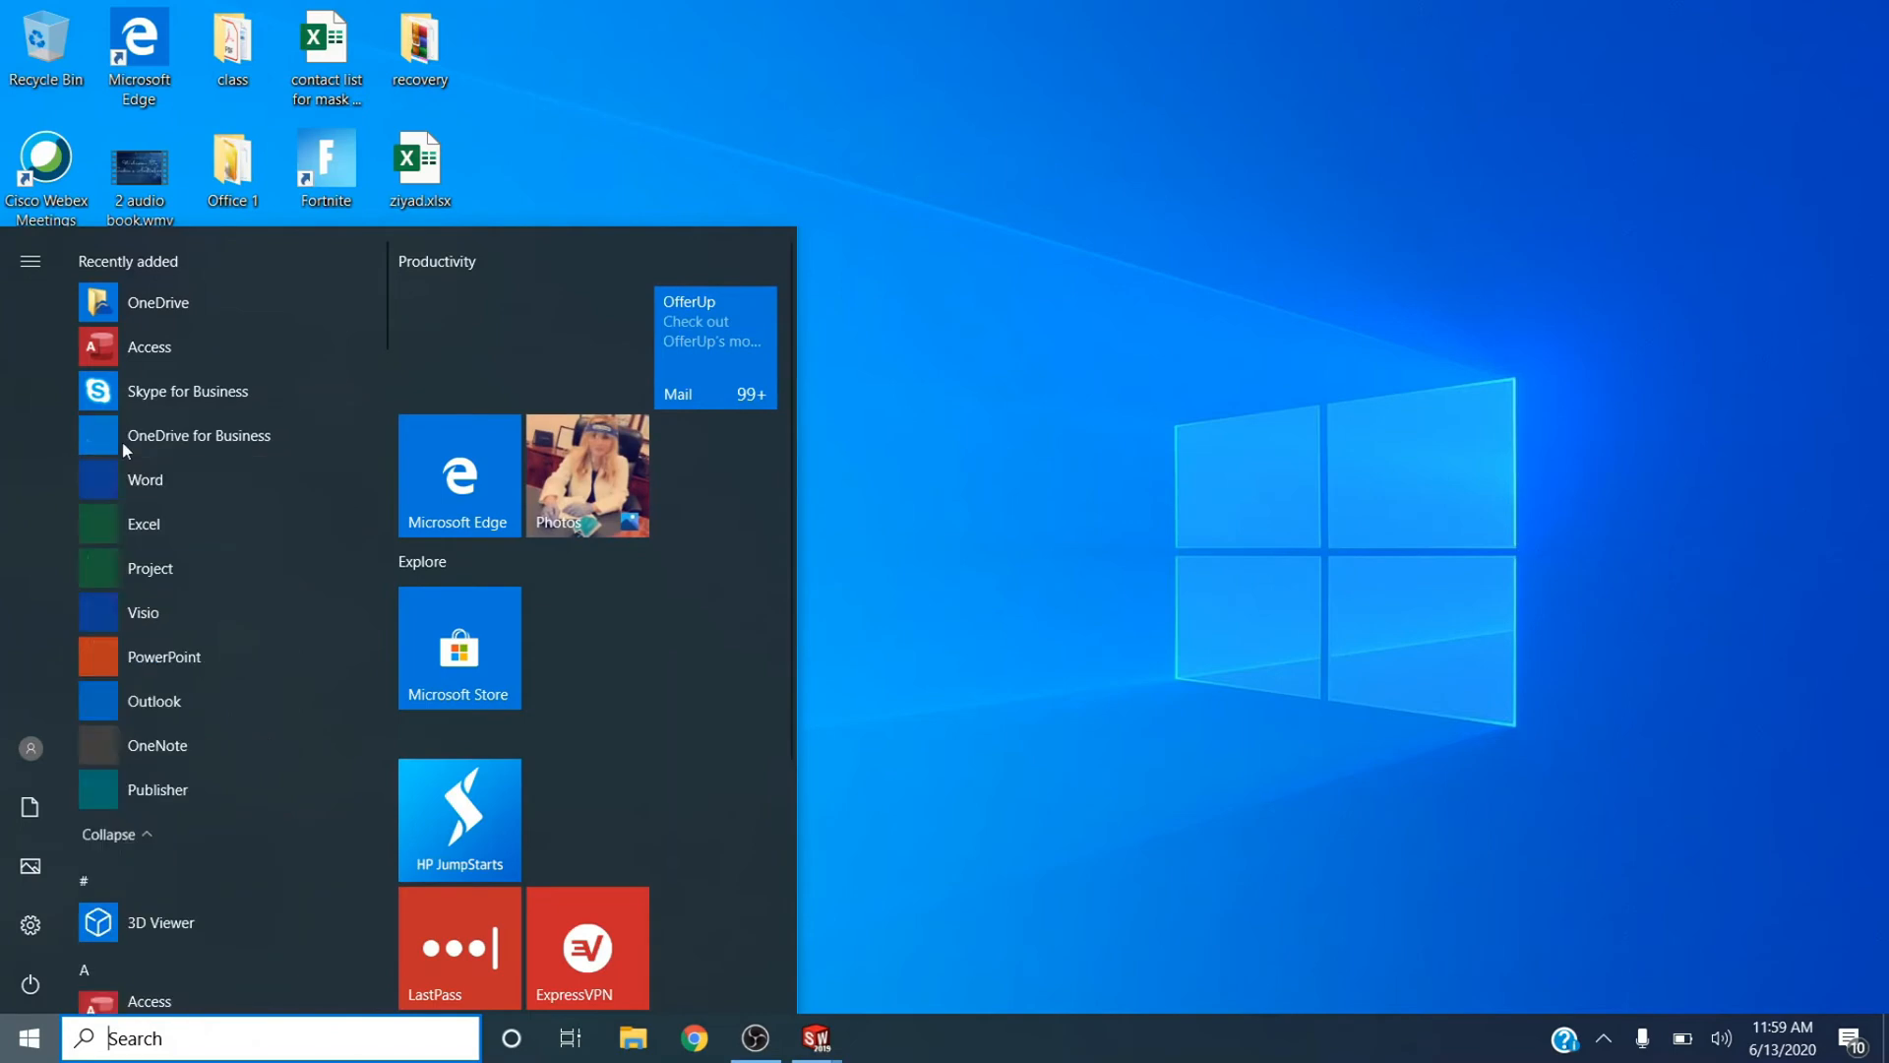
click(146, 527)
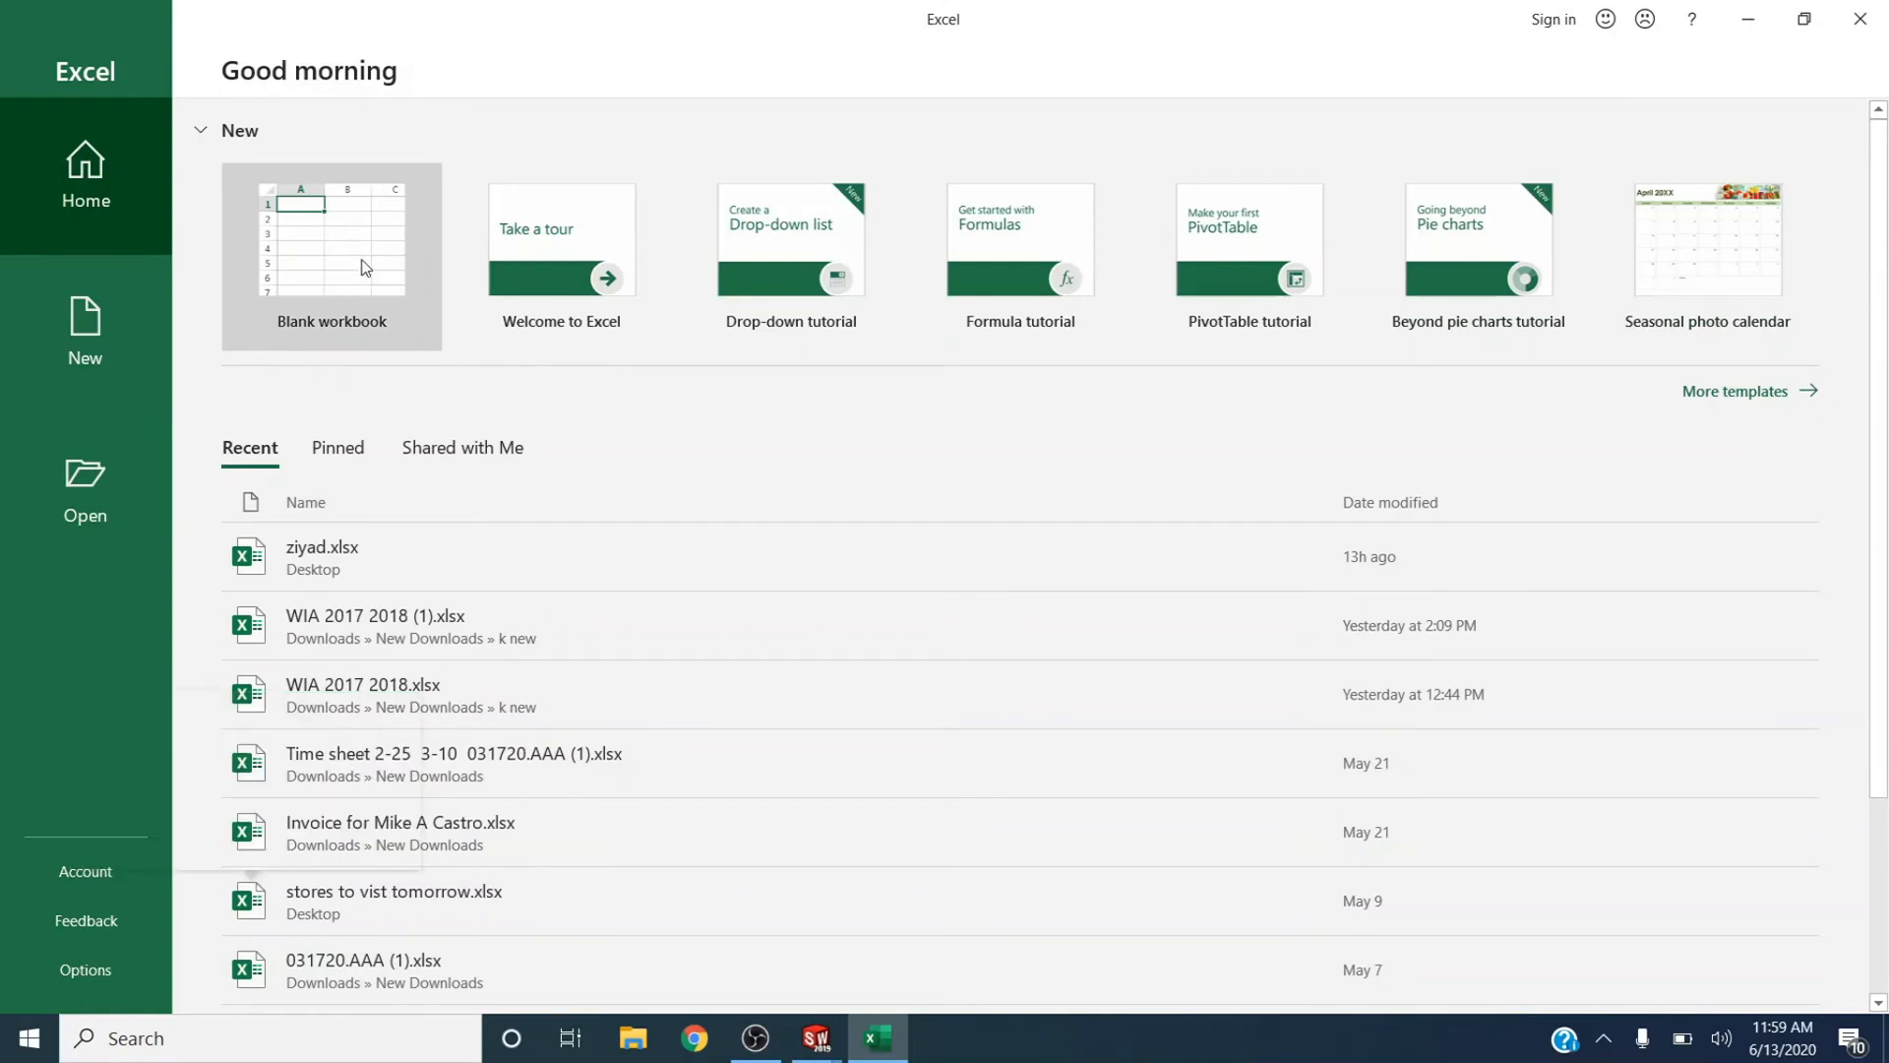
click(365, 268)
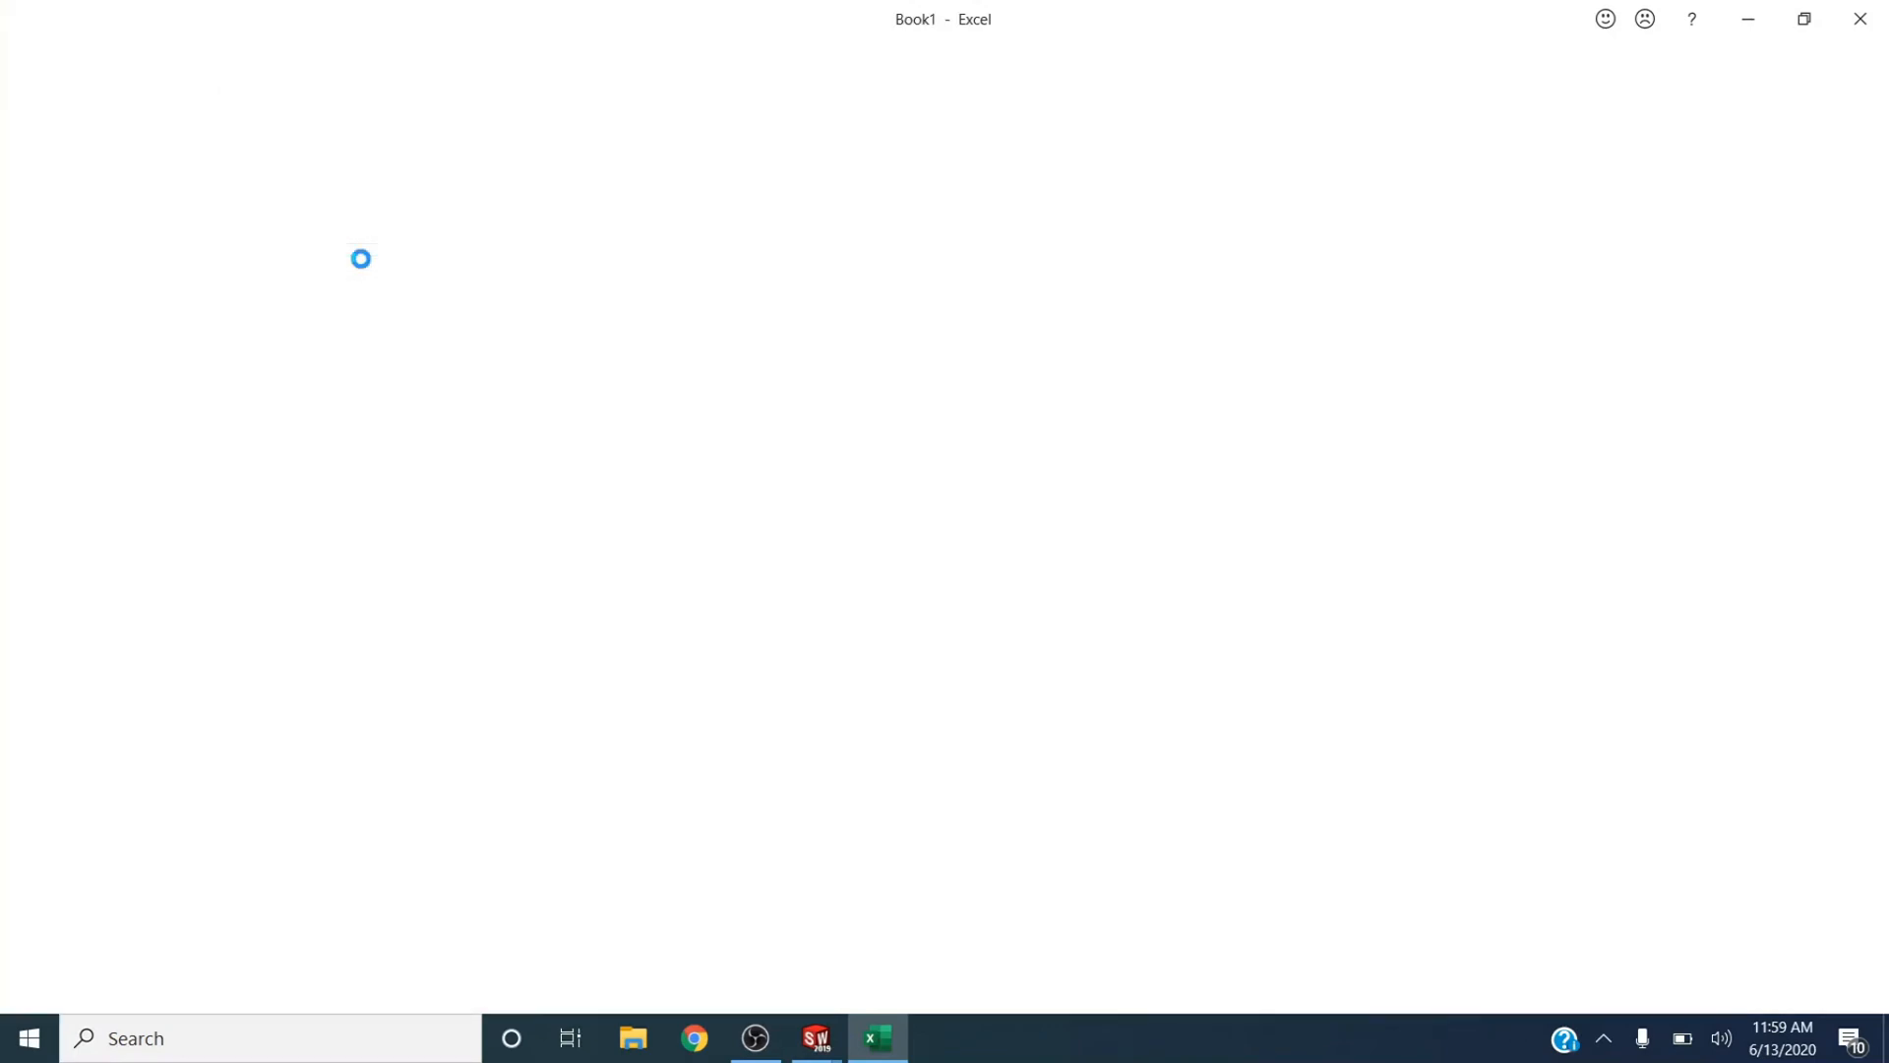
Save the new workbook to the Desktop as Solidwork.xlsx
click(47, 59)
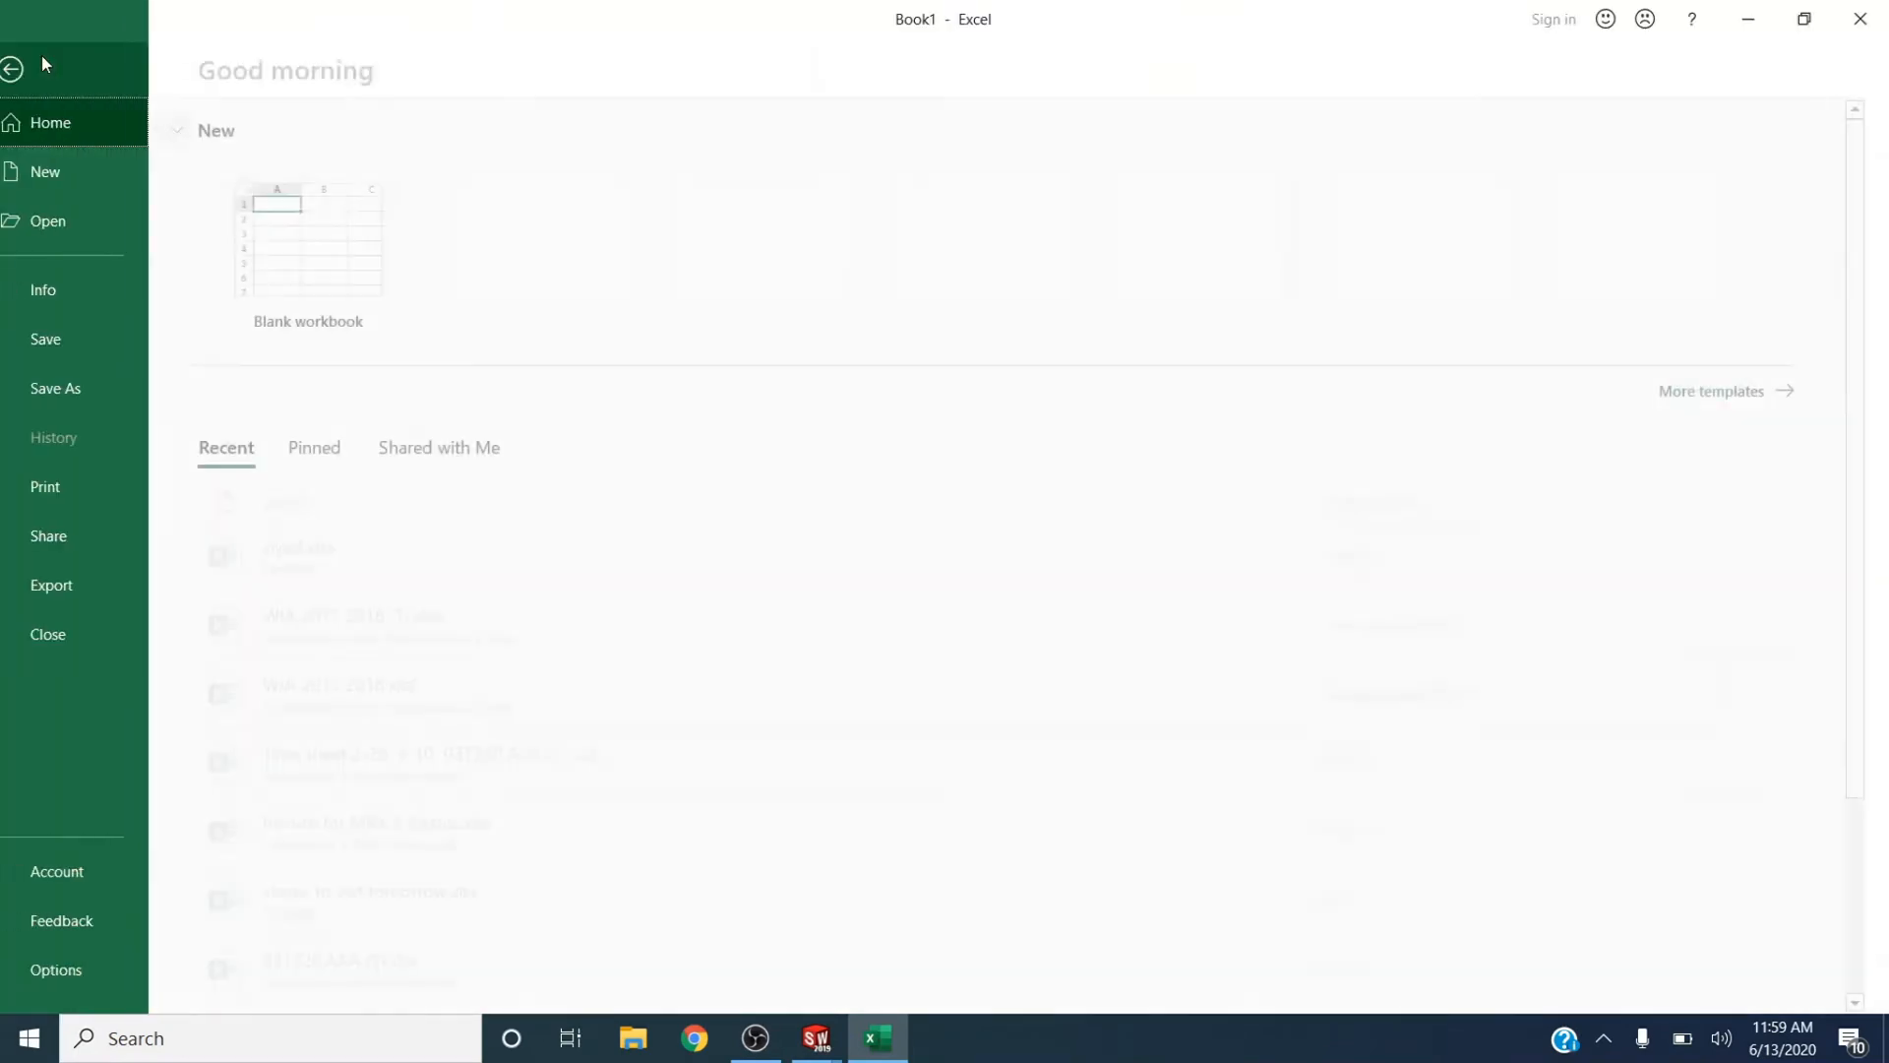
click(108, 389)
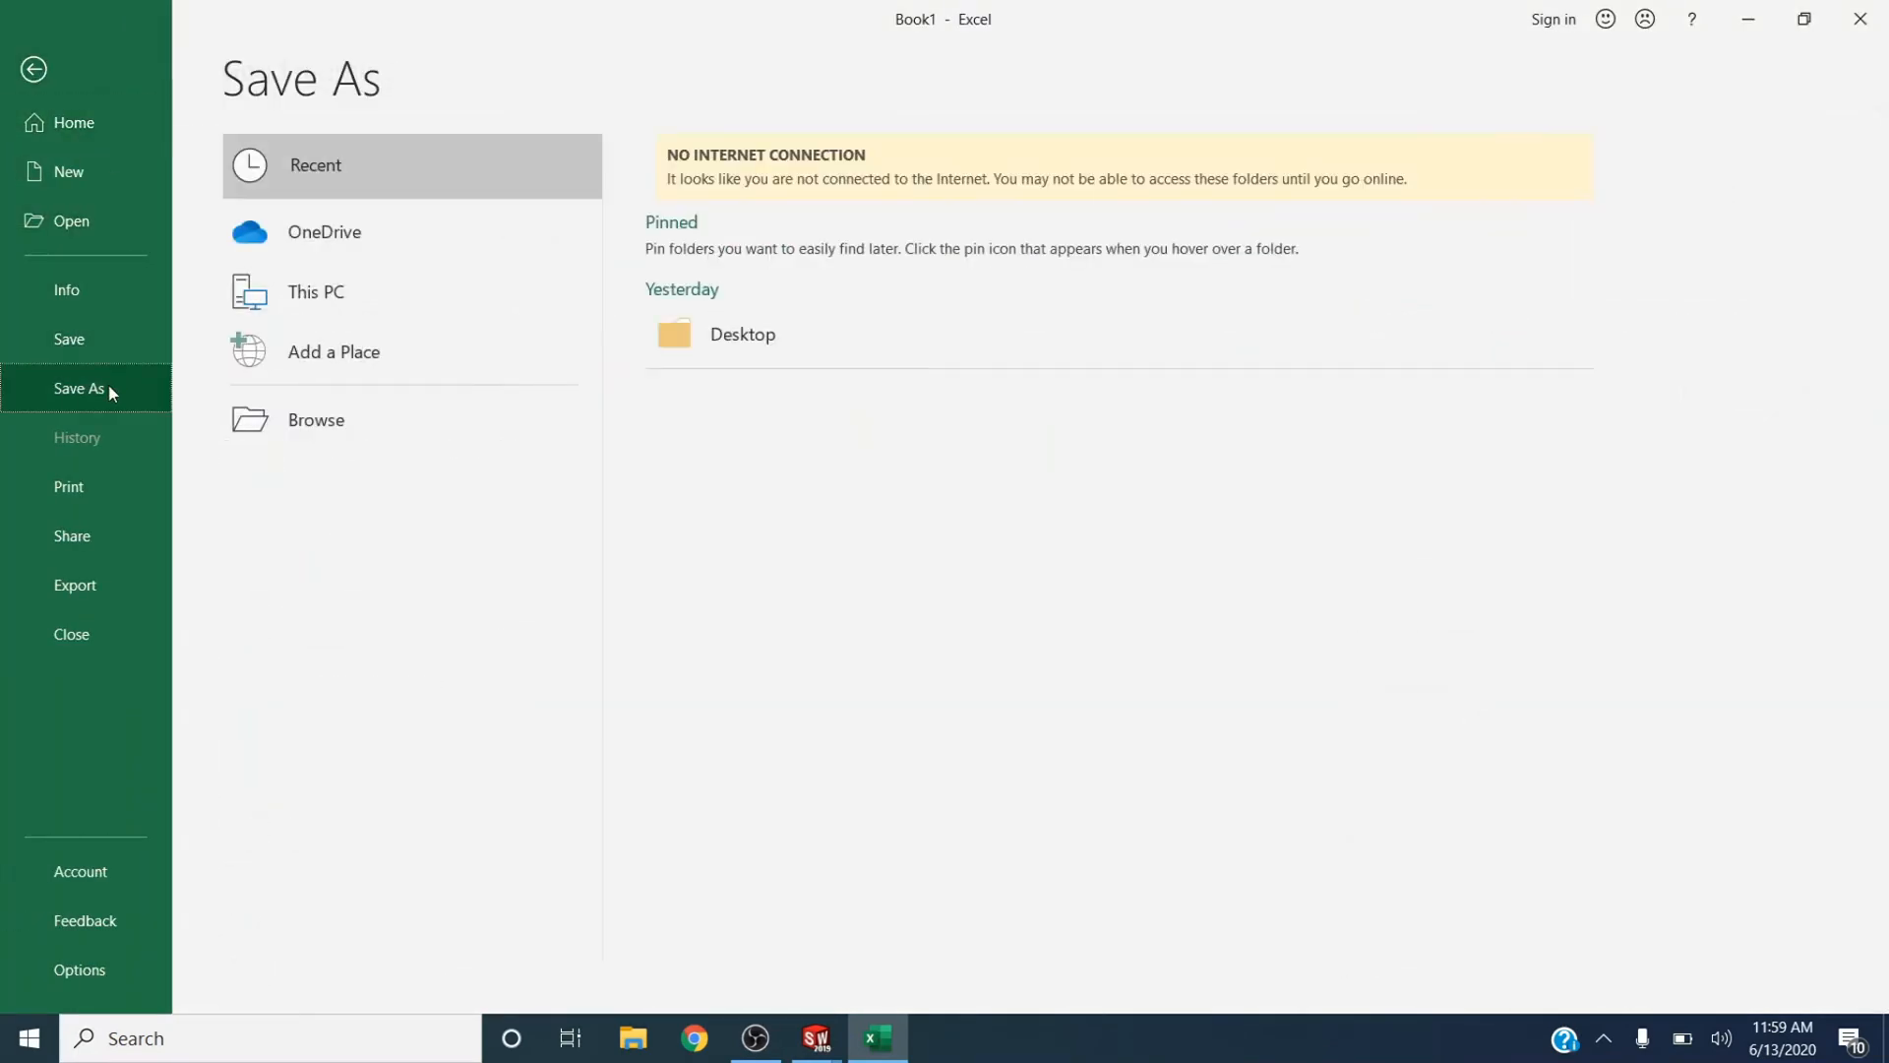
click(735, 342)
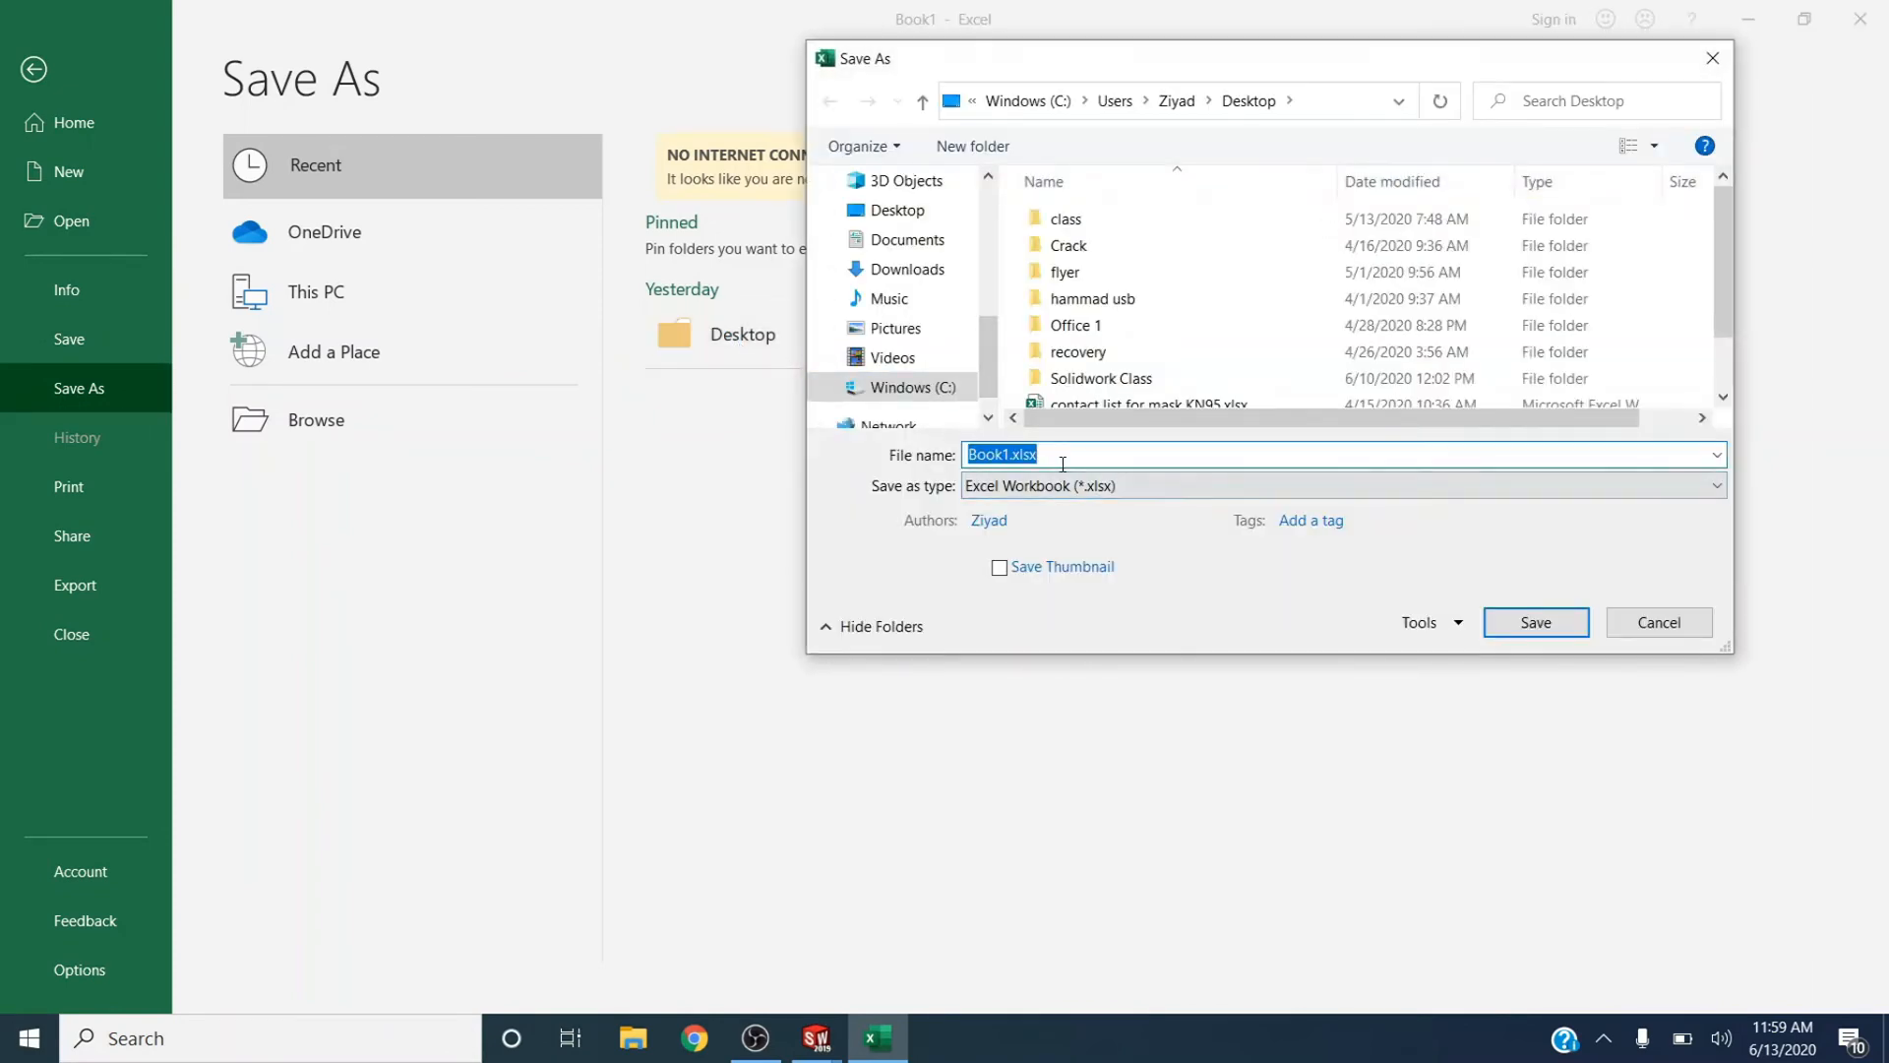
key(BackSpace)
text(so)
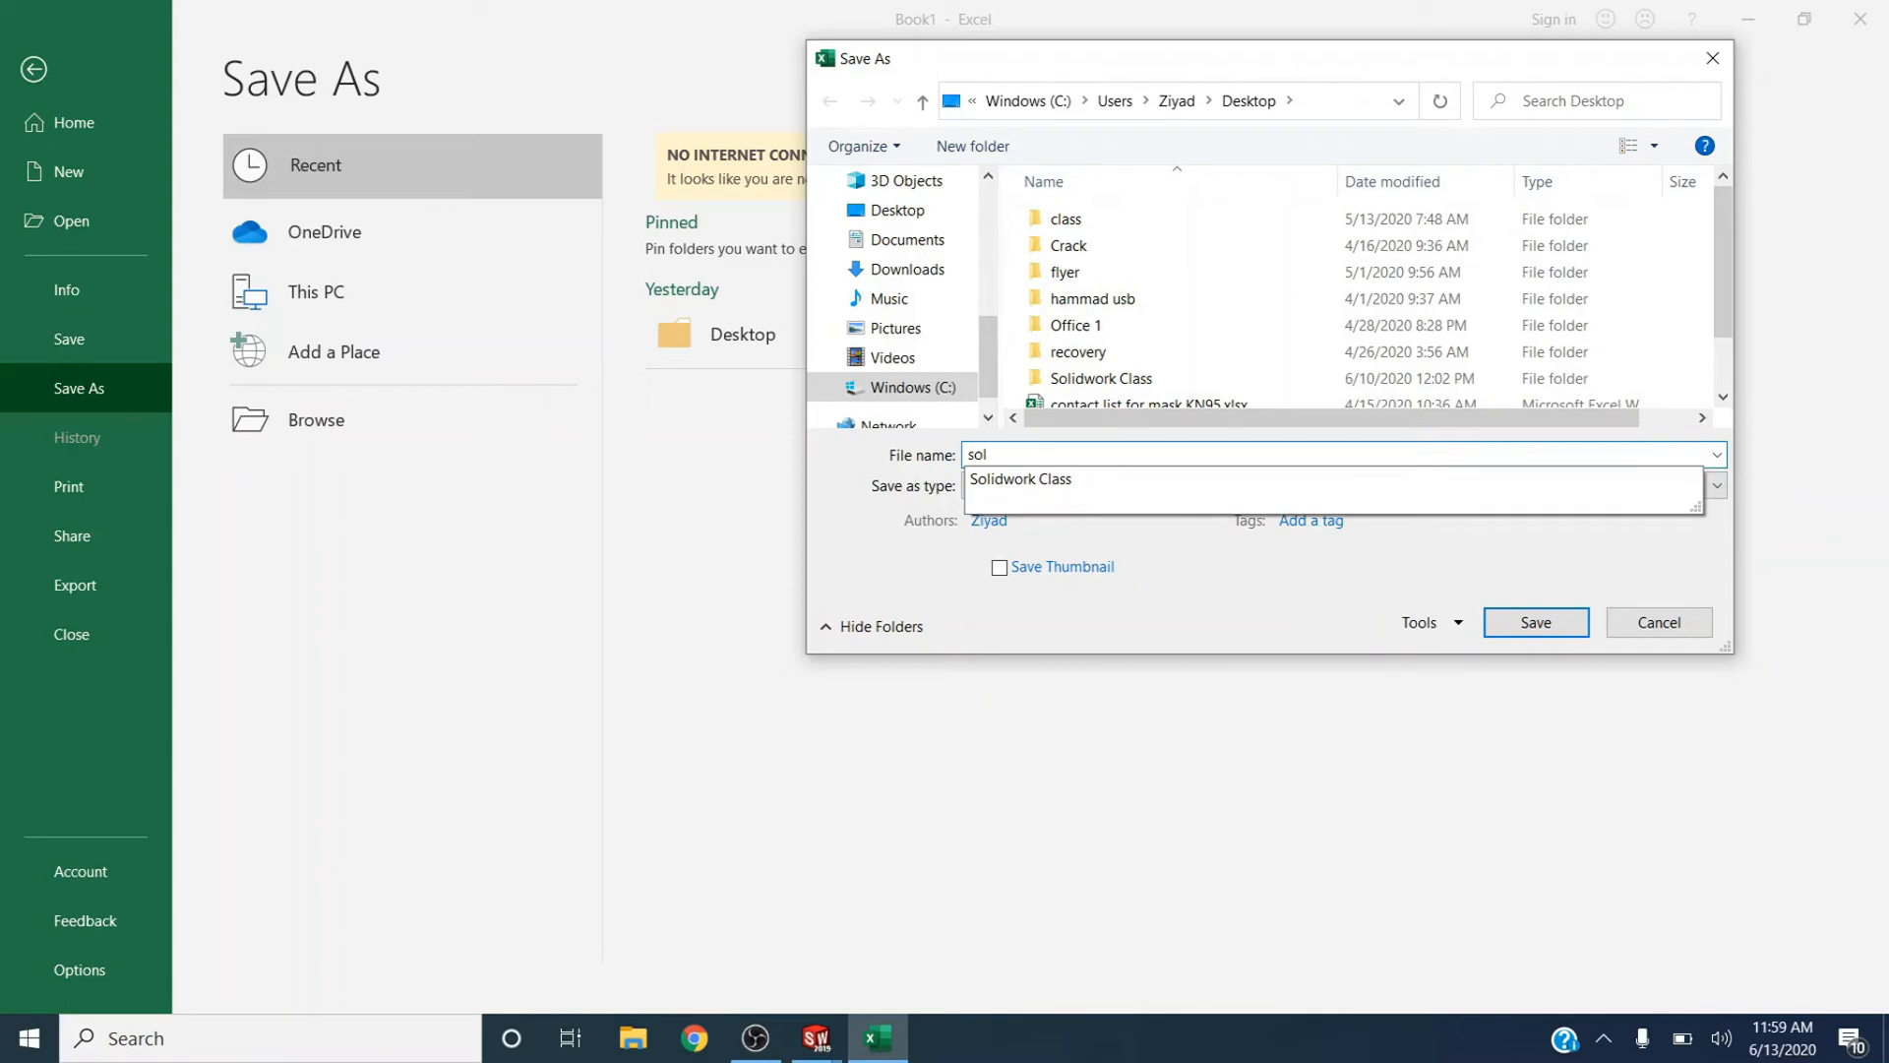
text(l)
key(Down)
key(BackSpace)
key(Return)
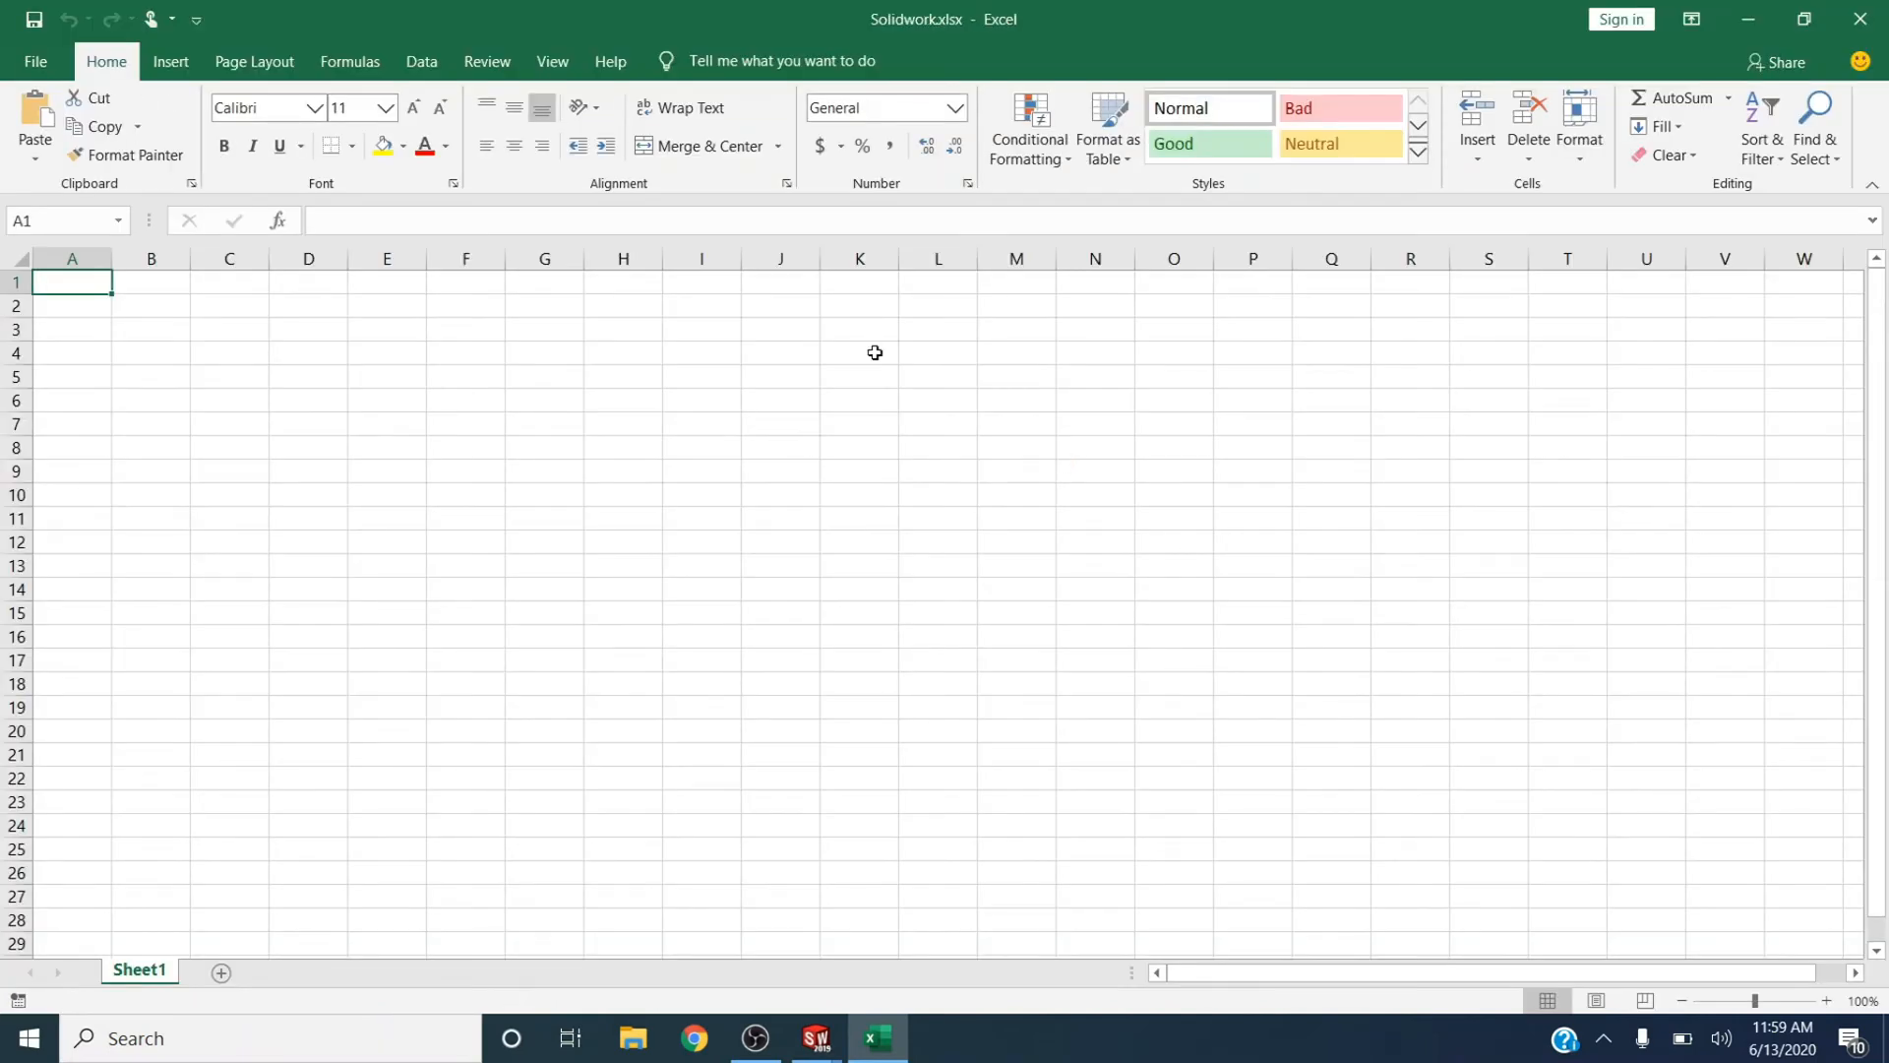
Close the Solidwork workbook, switch to Part1 in SOLIDWORKS and start inserting a design table
click(1860, 18)
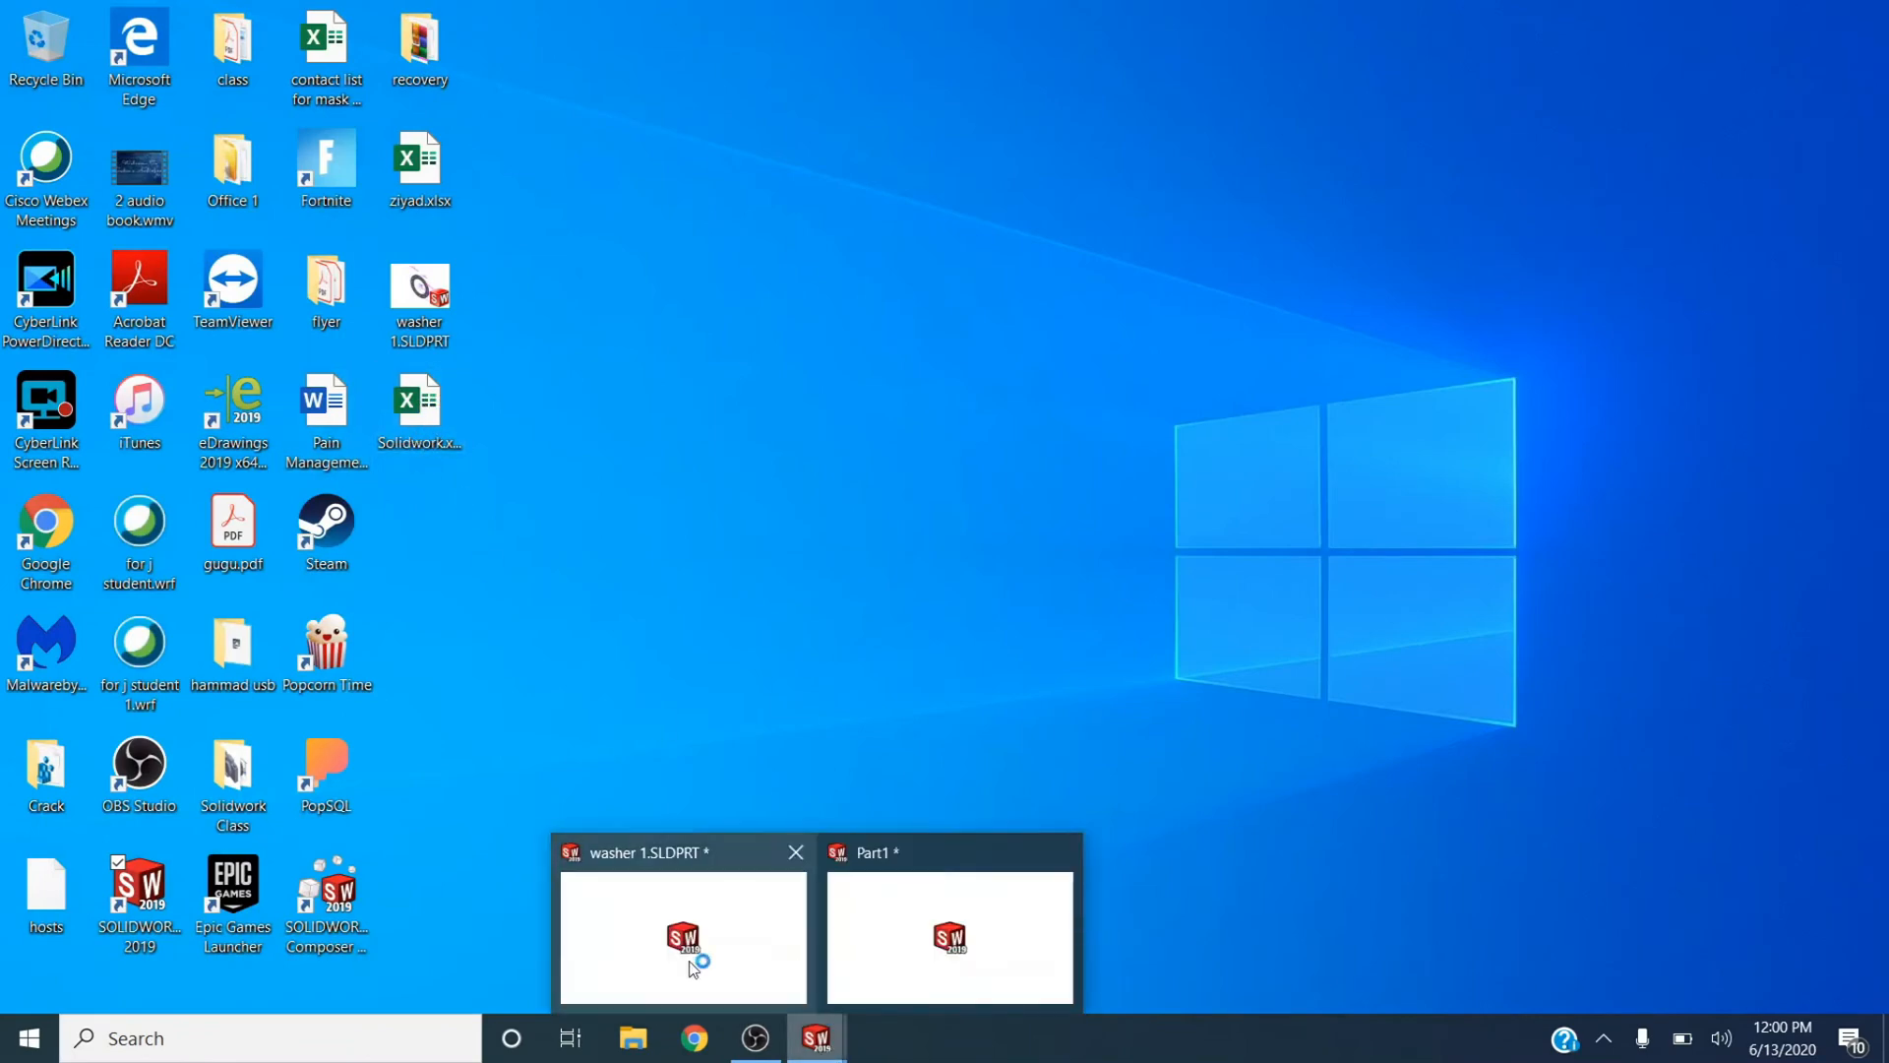
click(875, 966)
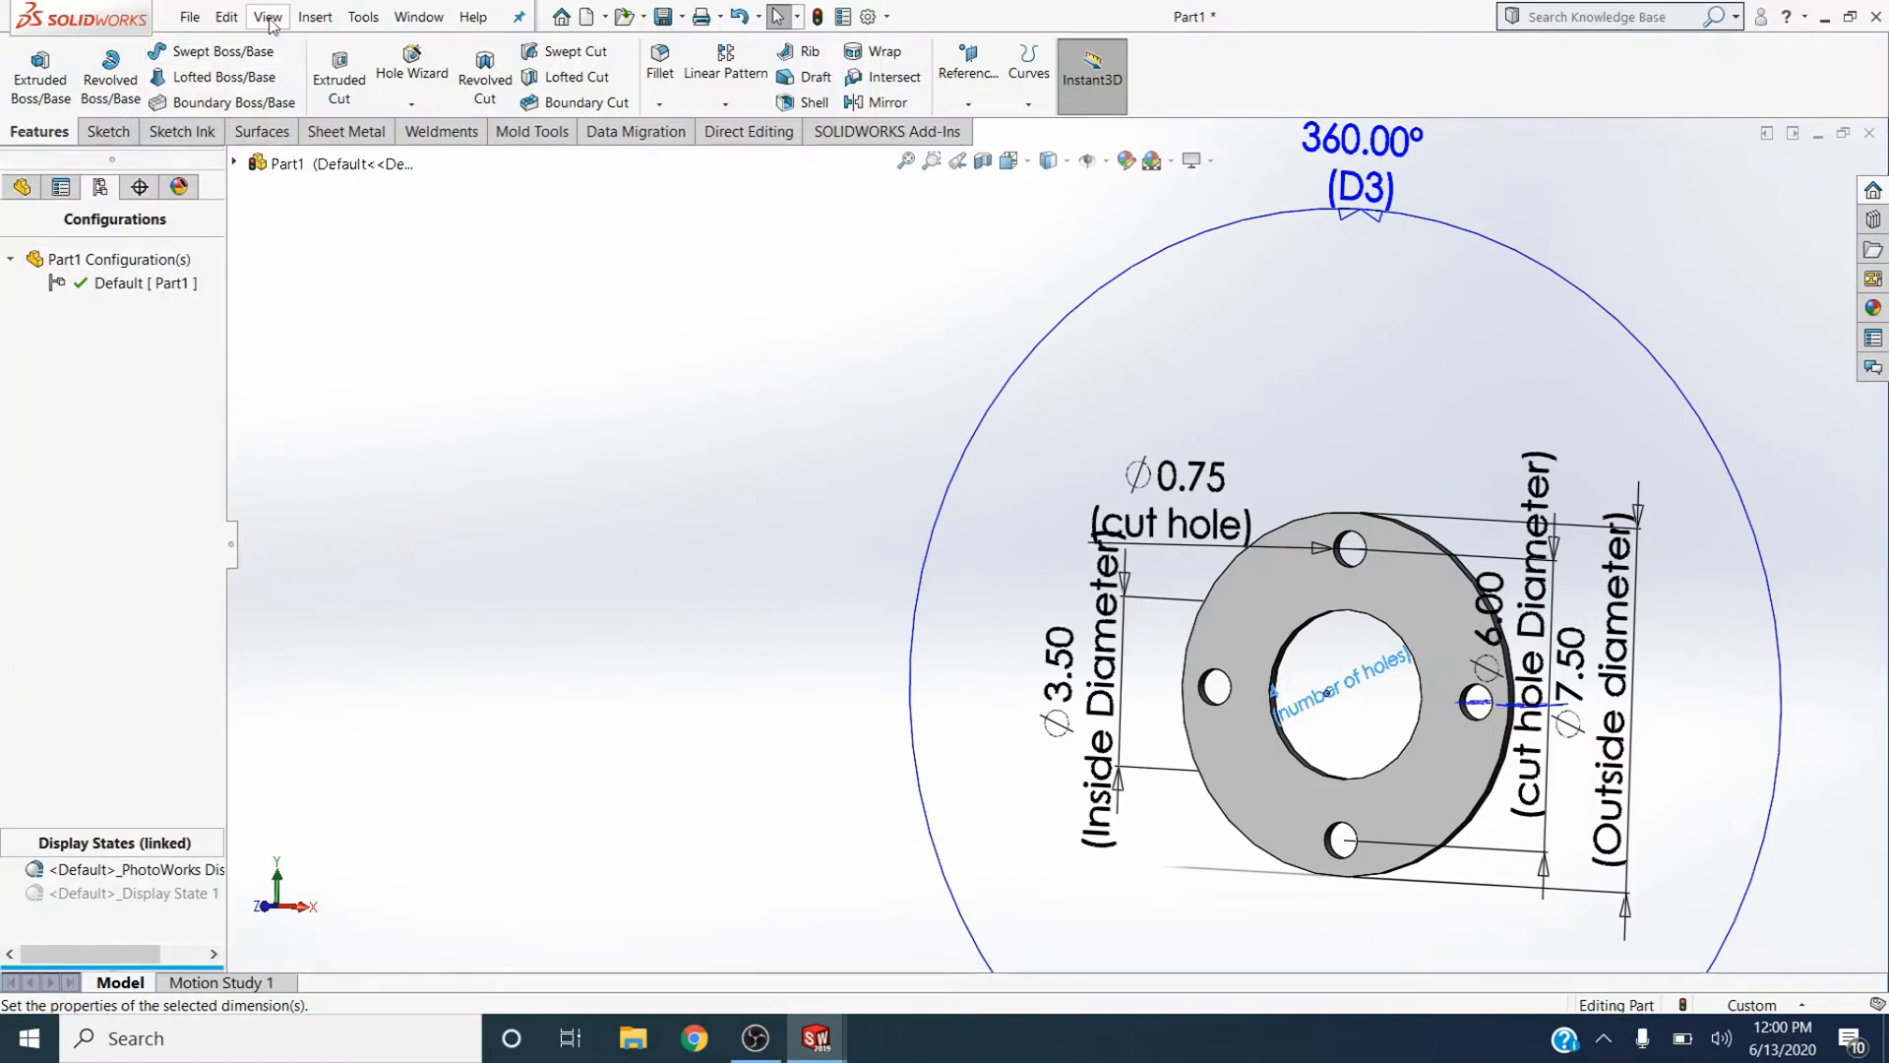
click(306, 22)
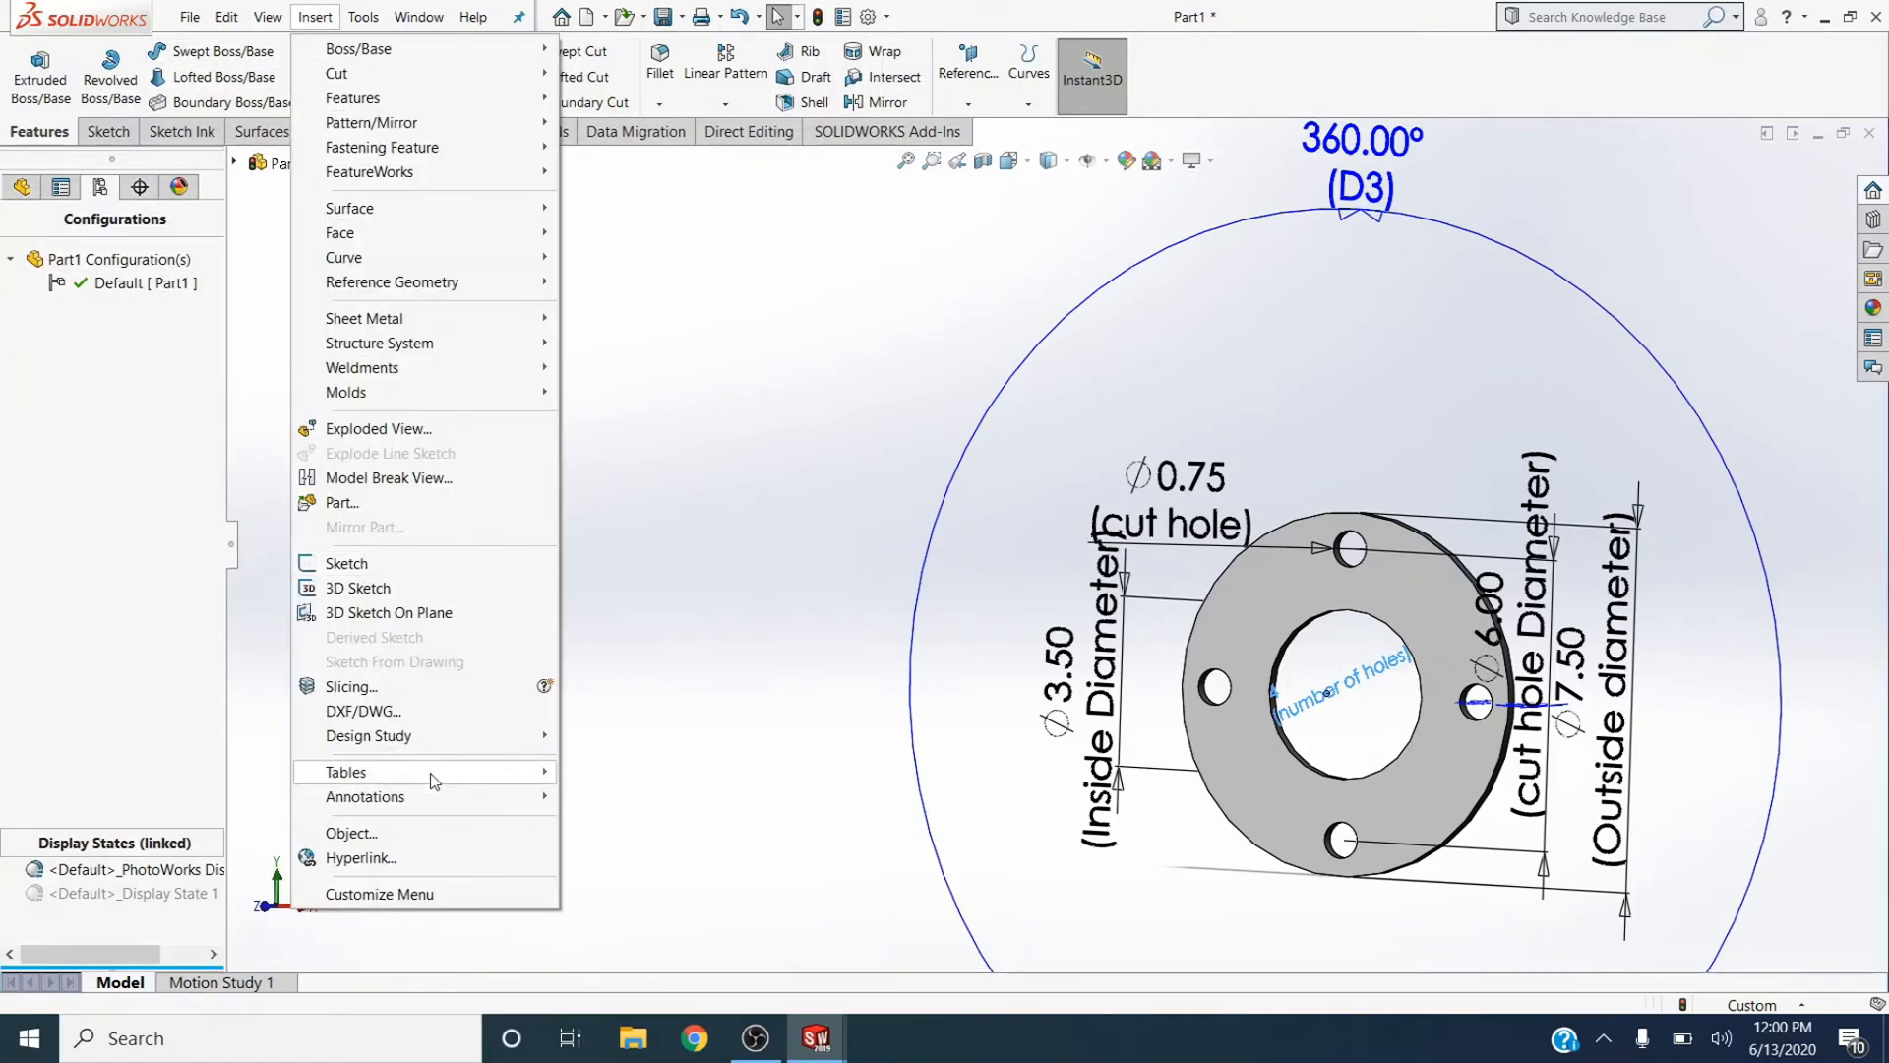
mouse_move(433, 777)
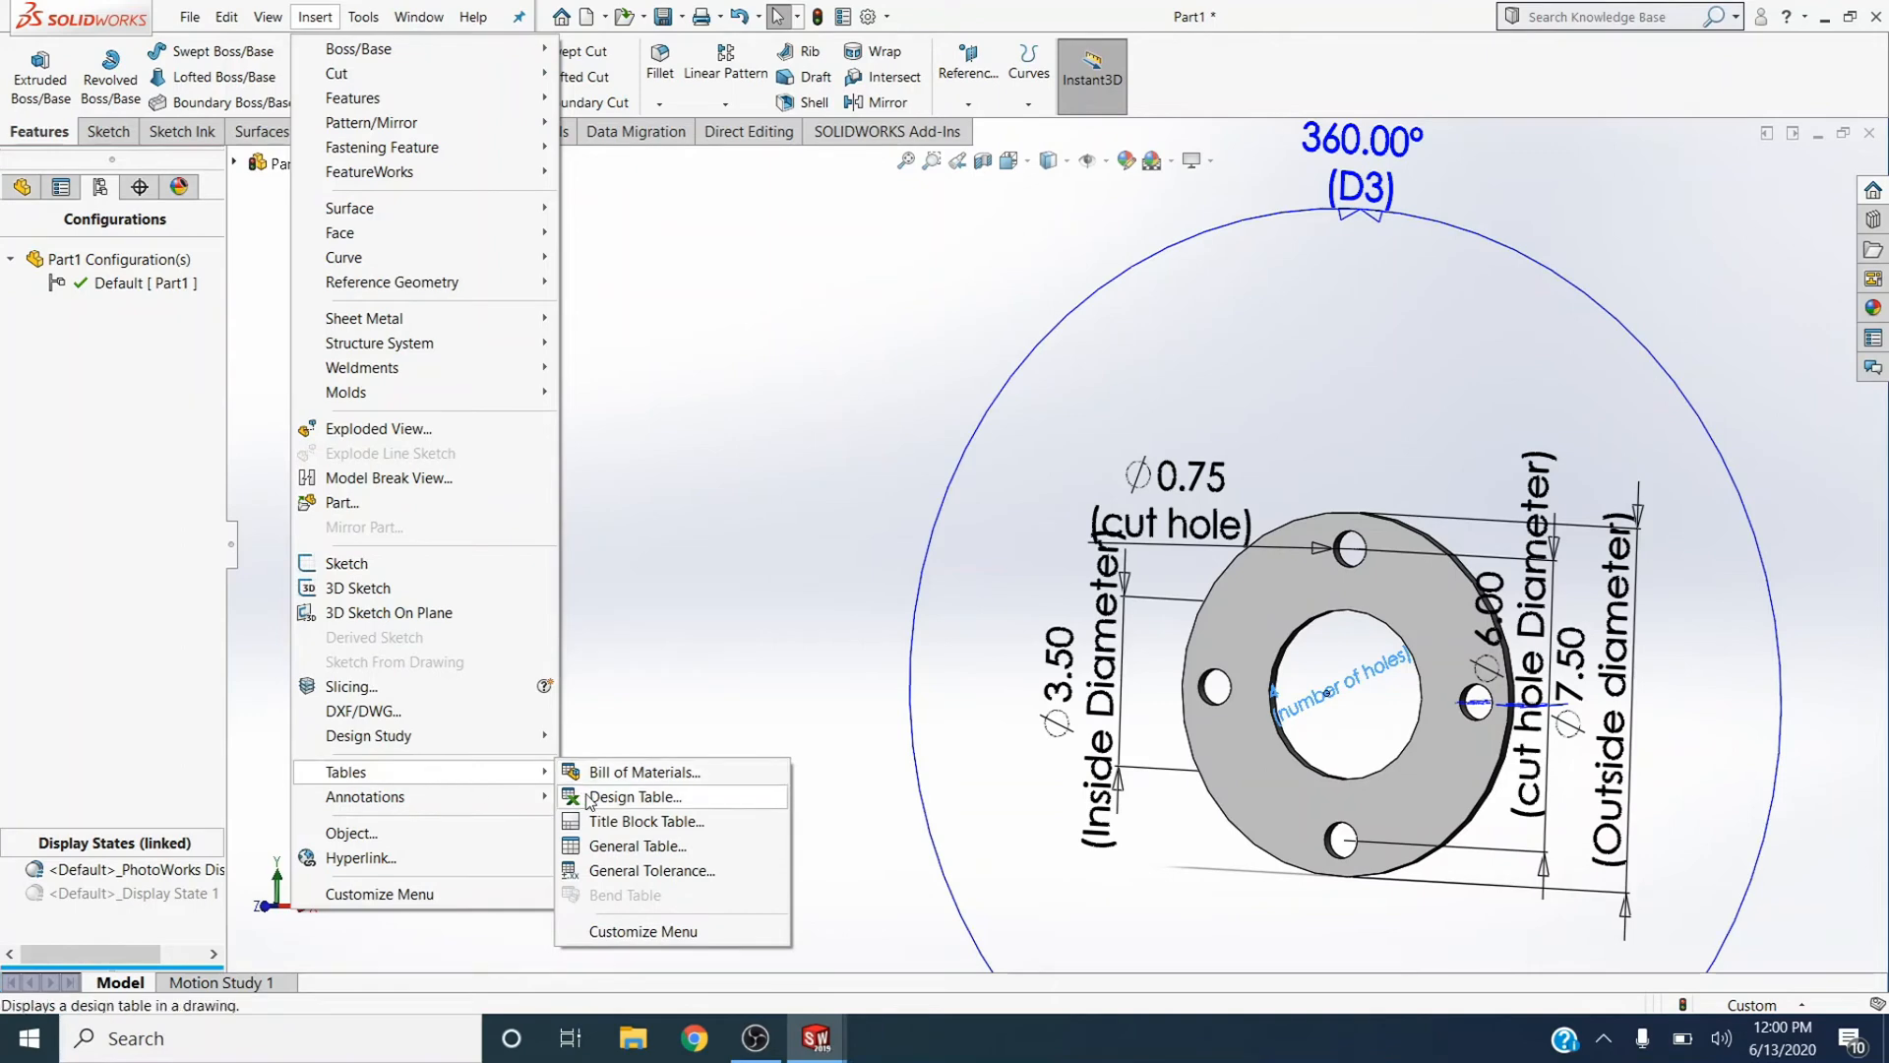
click(590, 799)
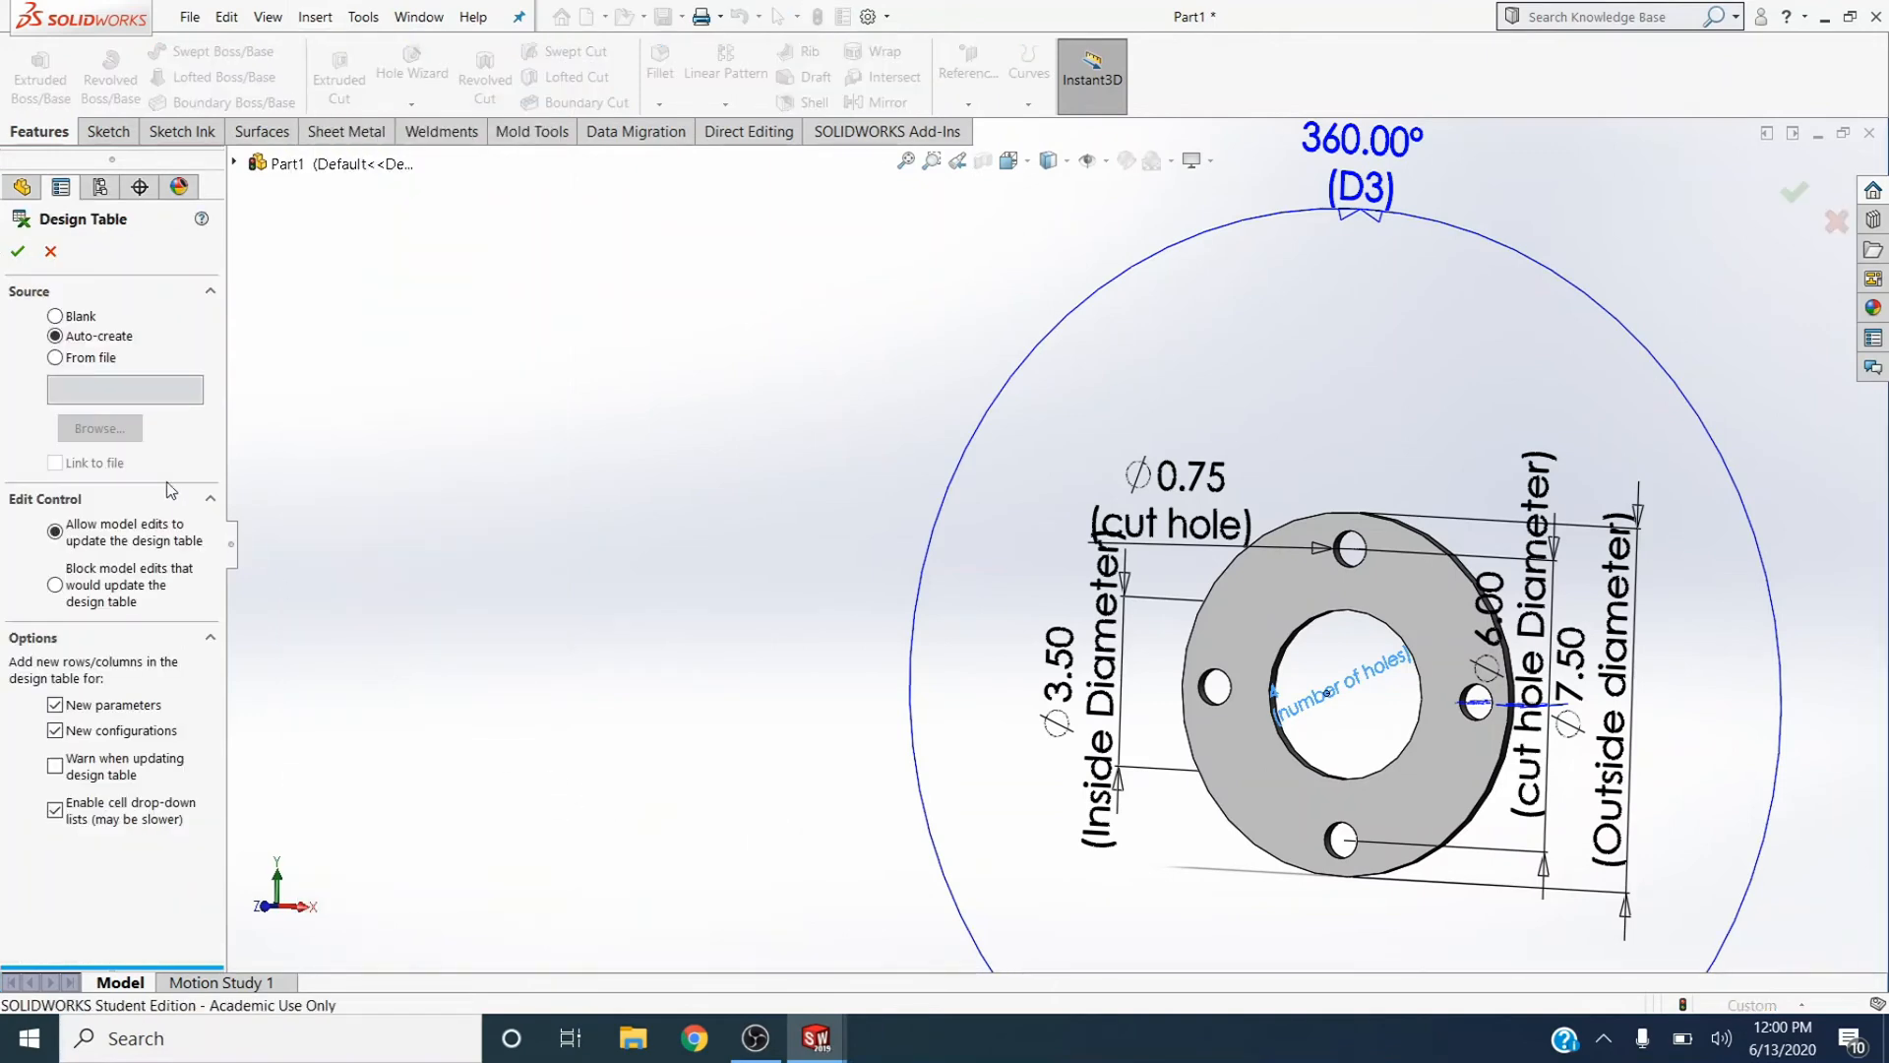
Create the design table from the Desktop file Solidwork.xlsx, with the table linked to that file
click(84, 360)
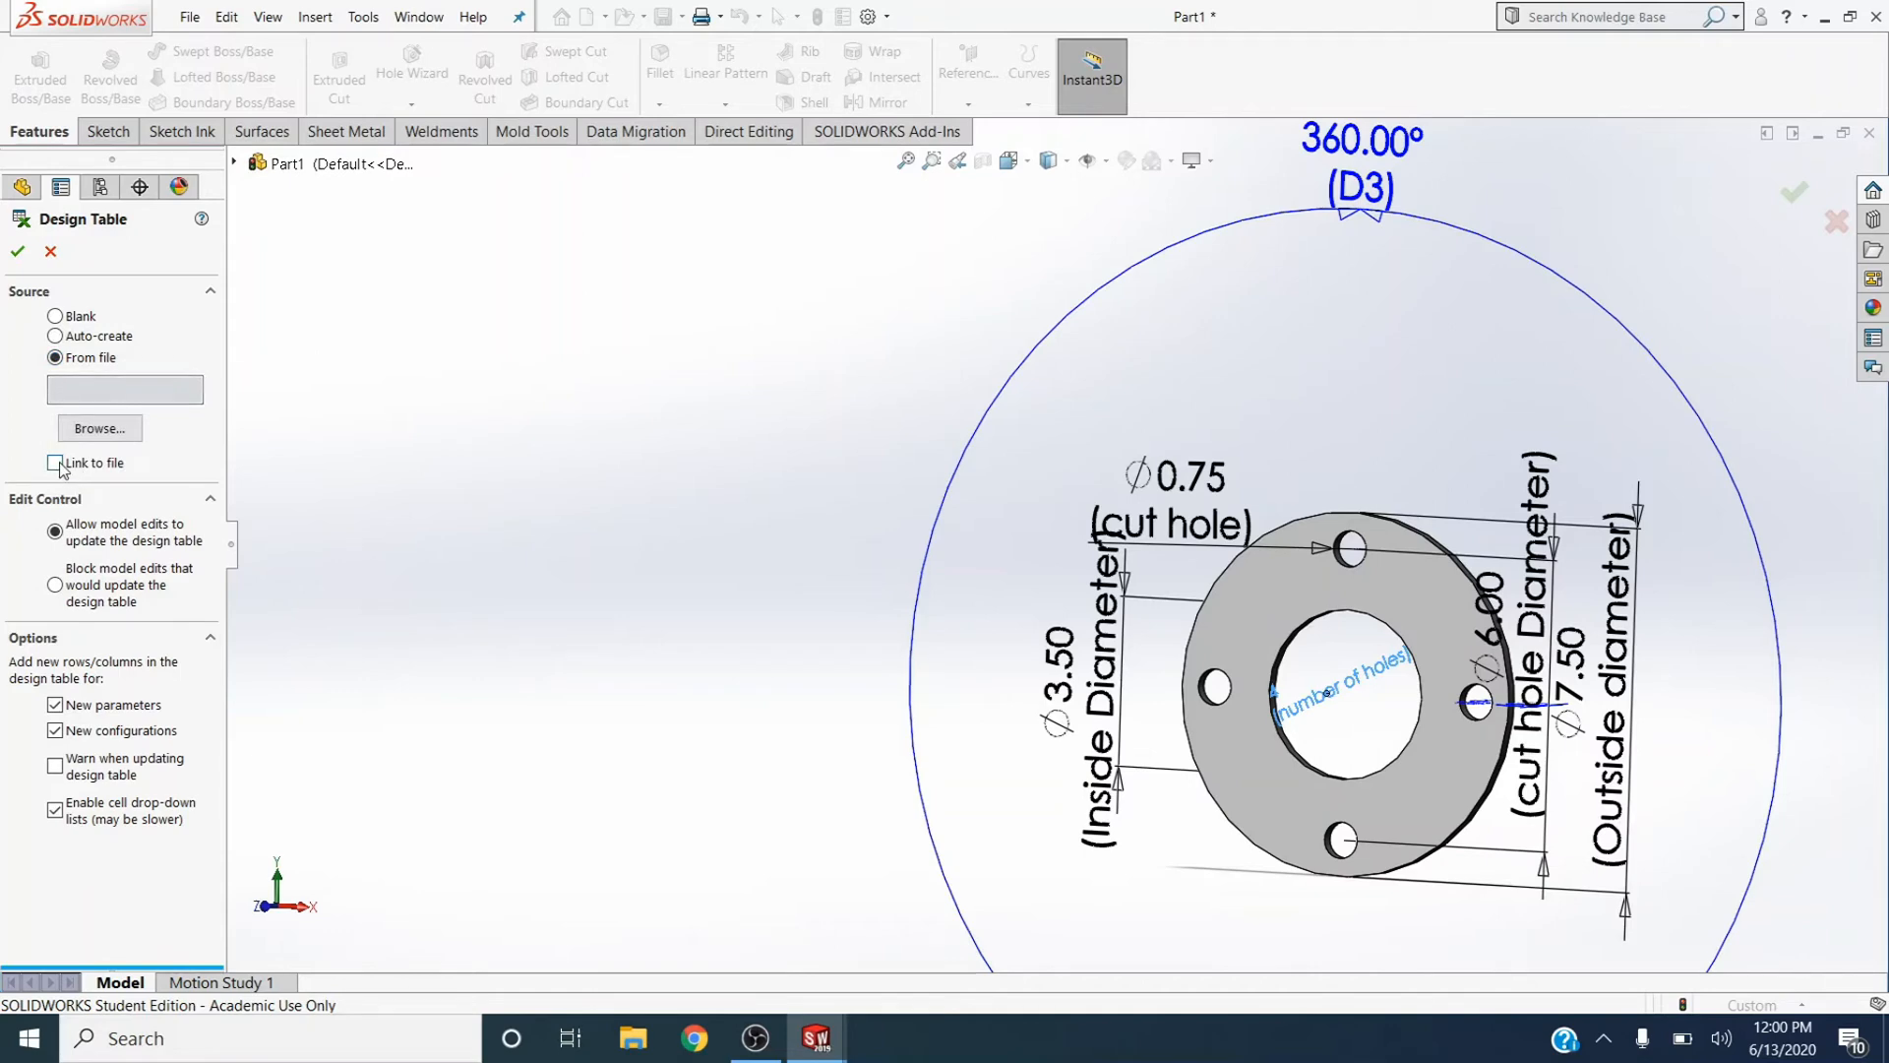
click(117, 434)
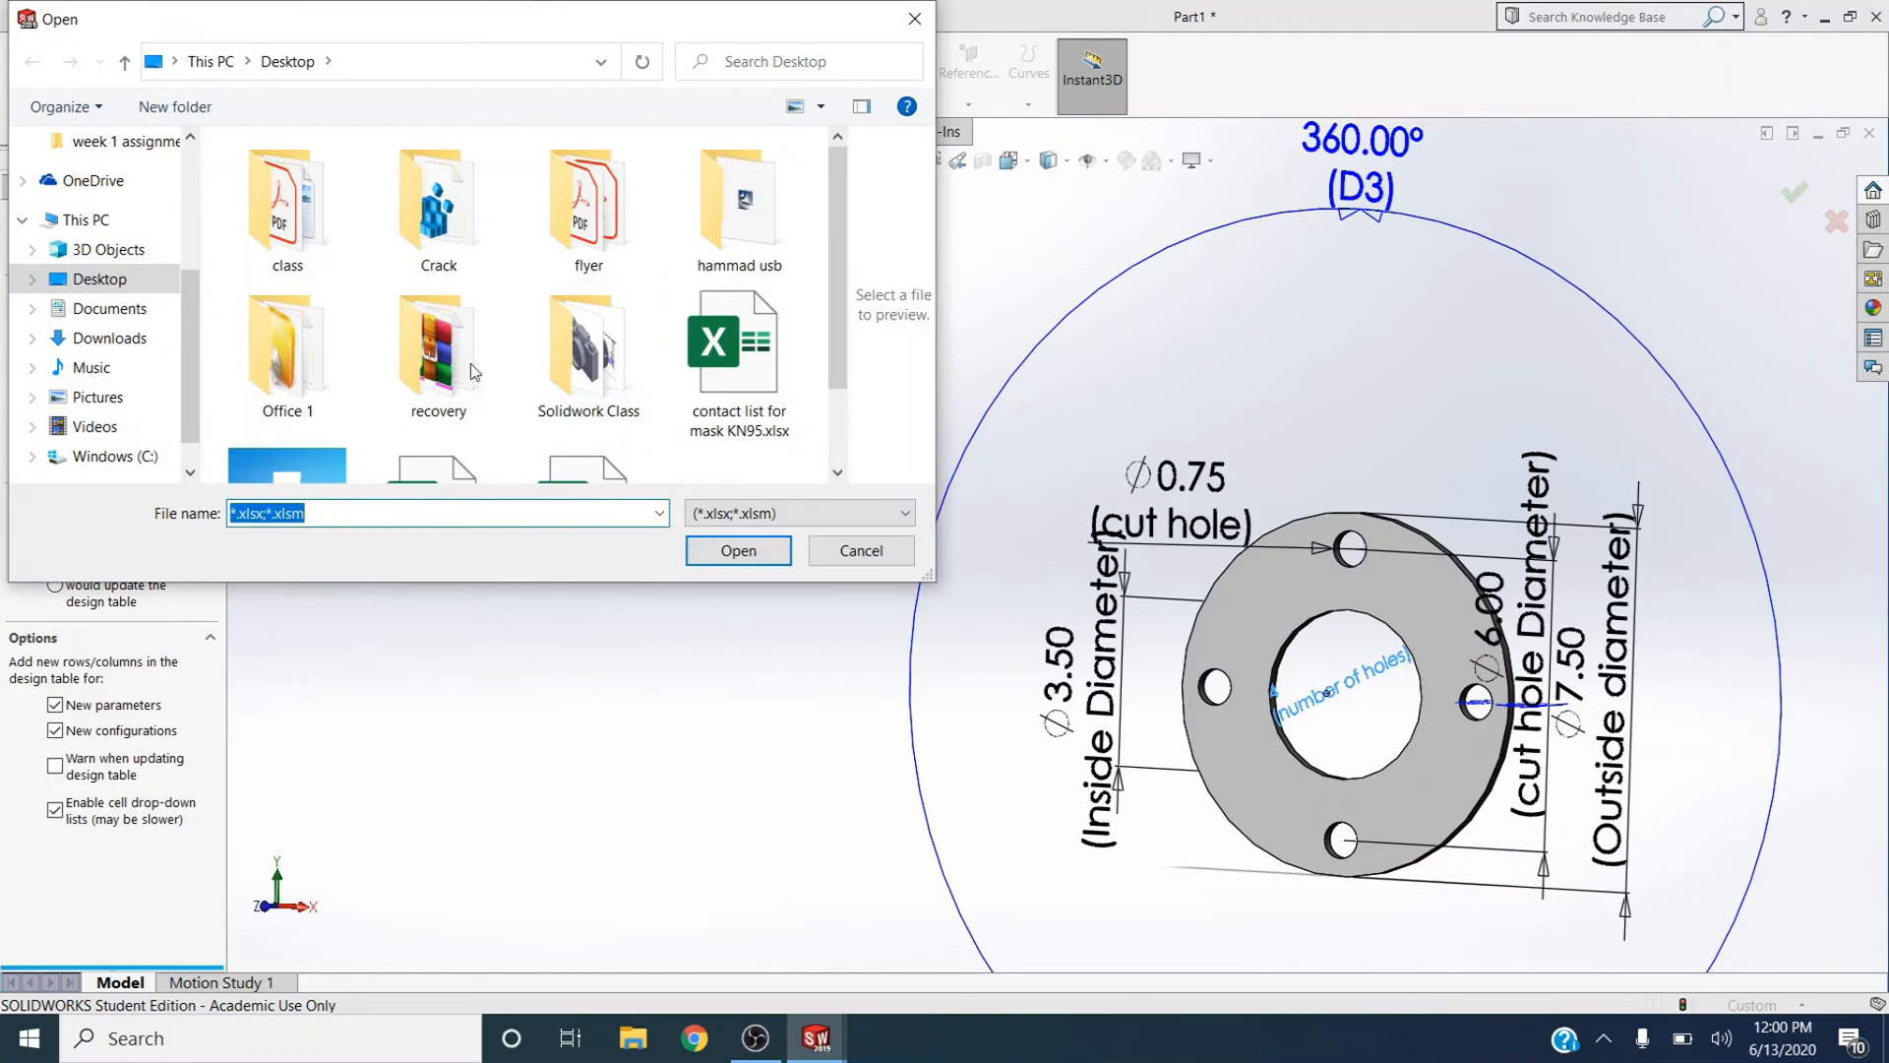
scroll(562, 350, down, 1)
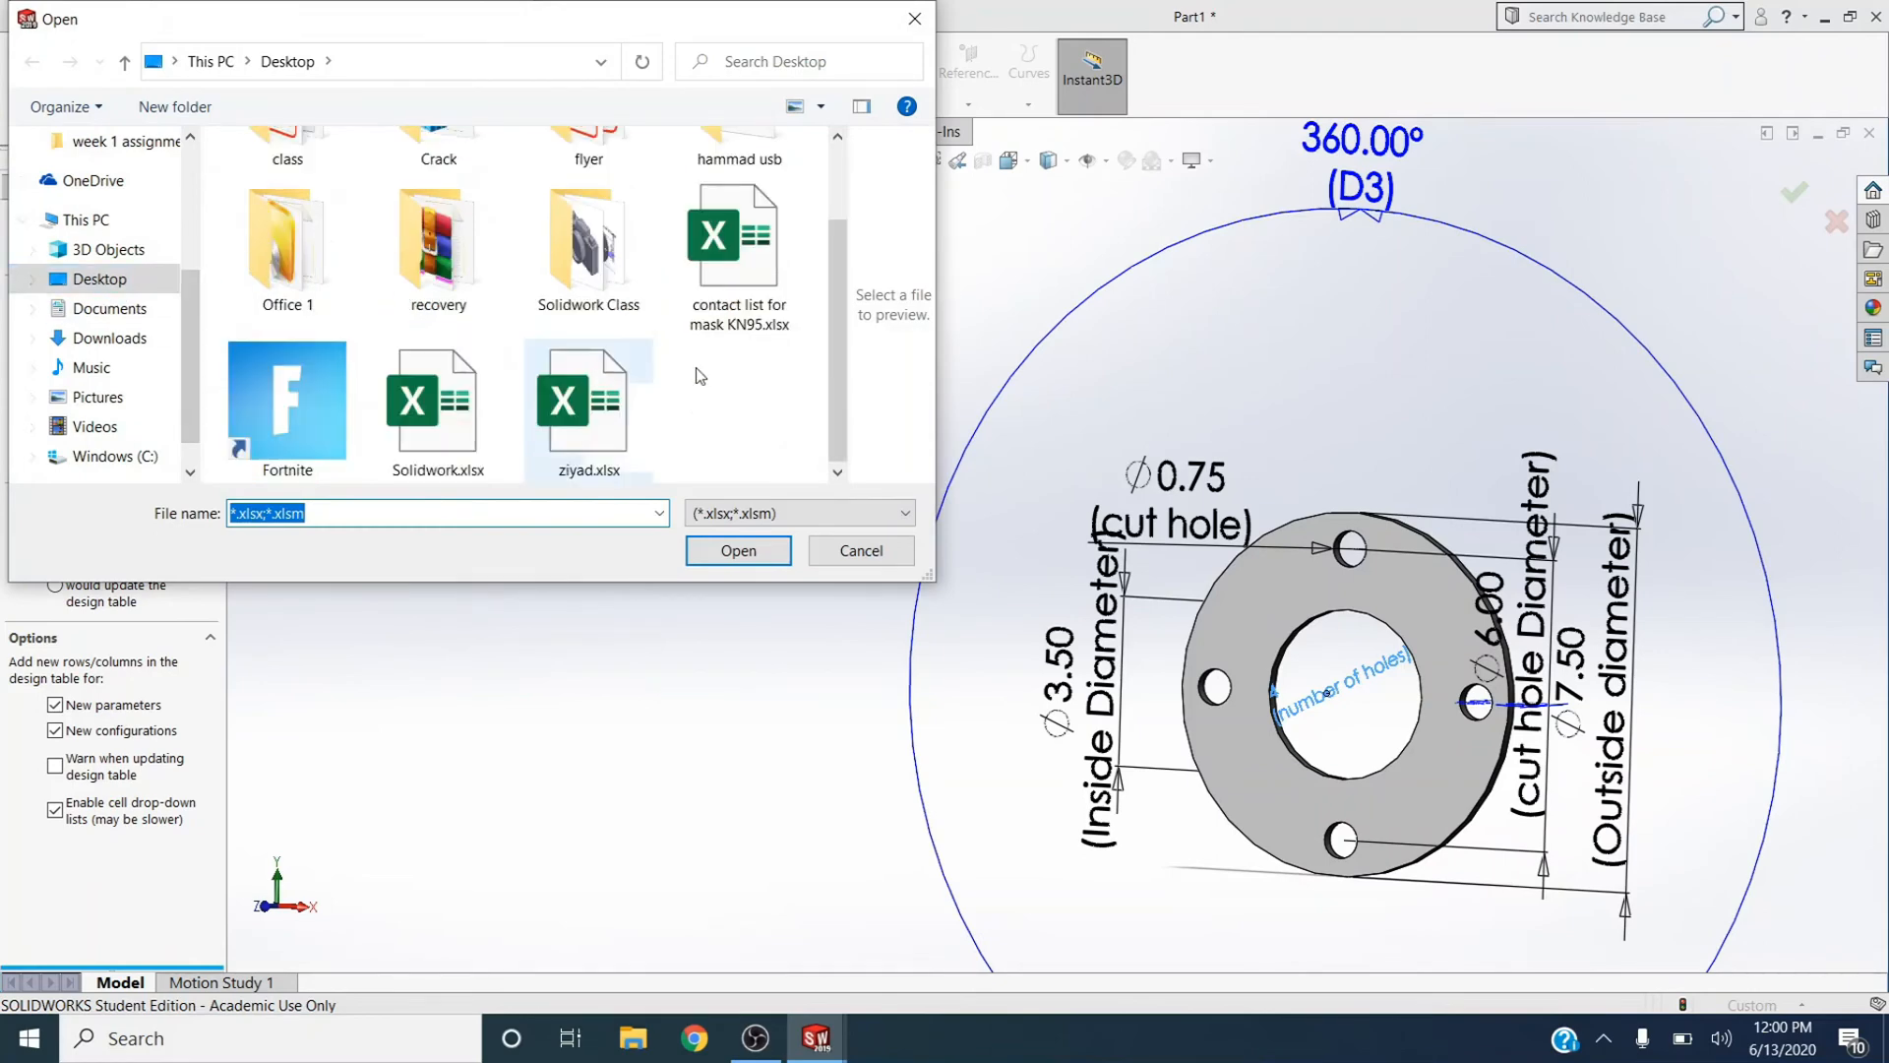
click(460, 436)
click(740, 551)
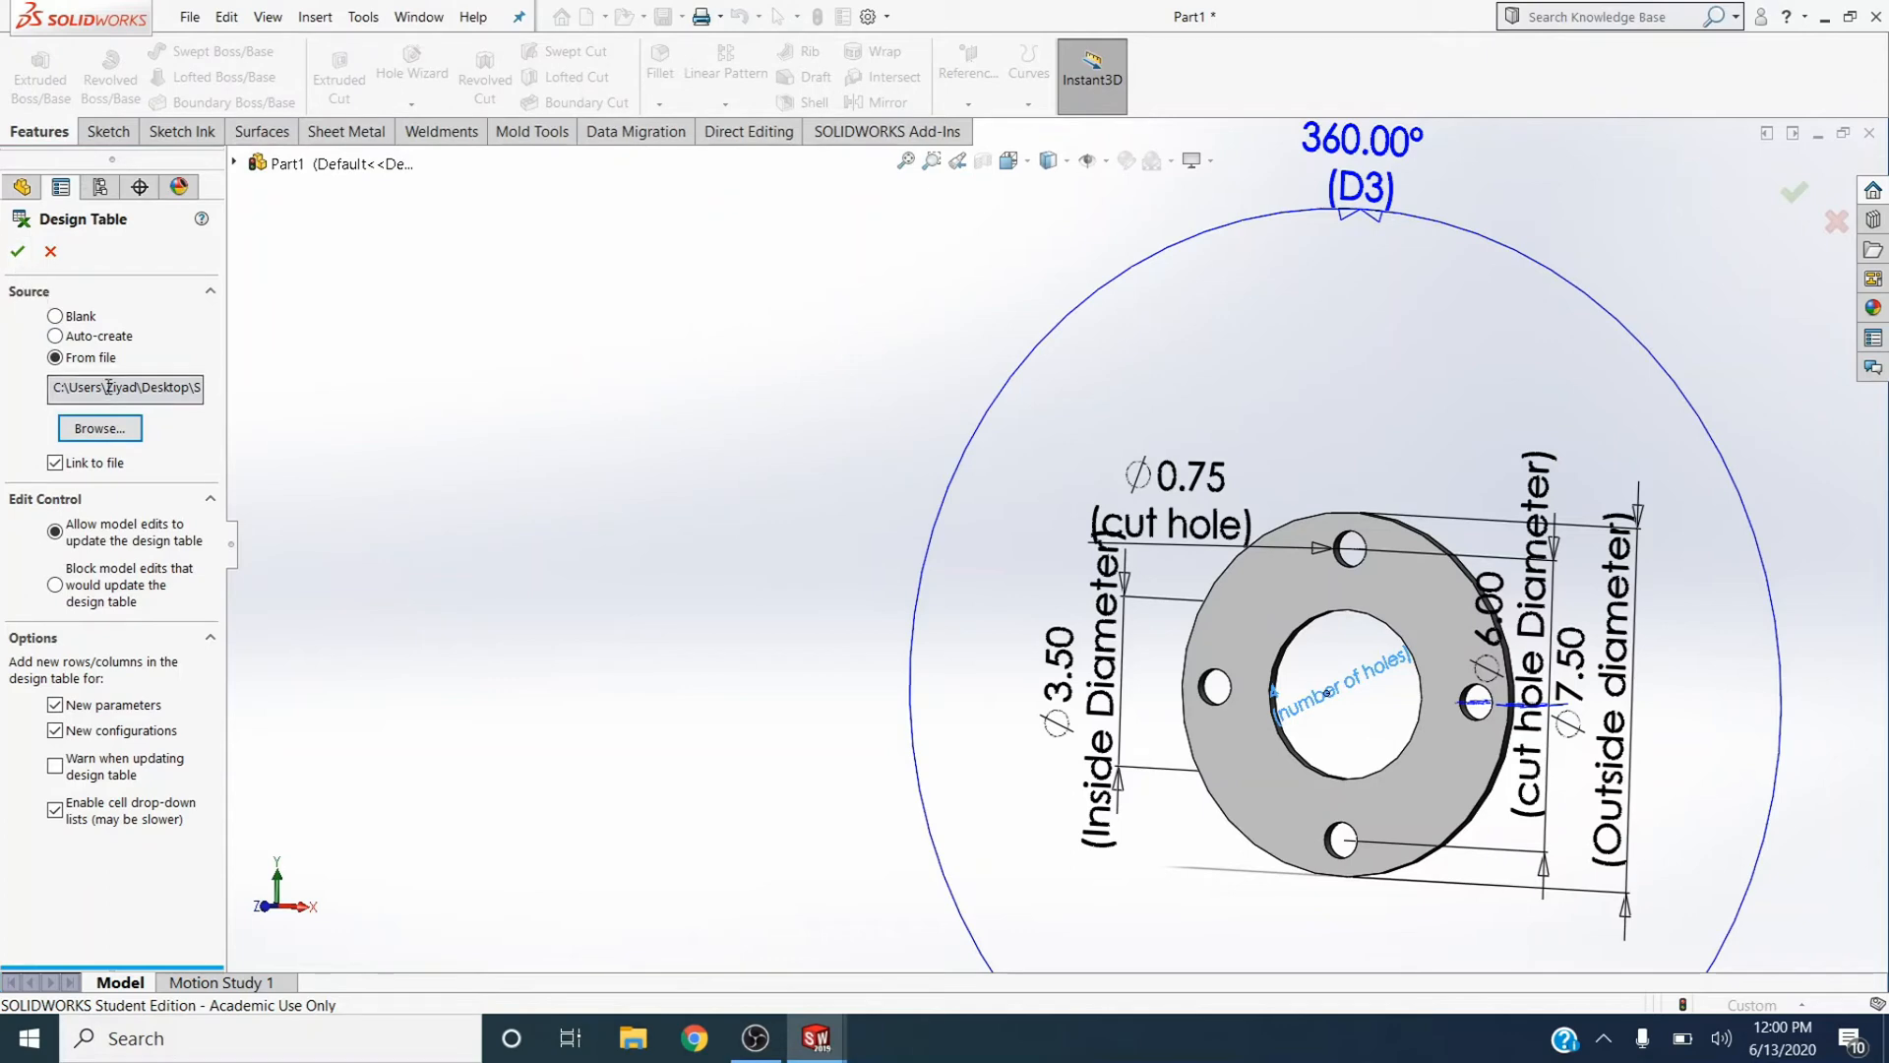
click(17, 252)
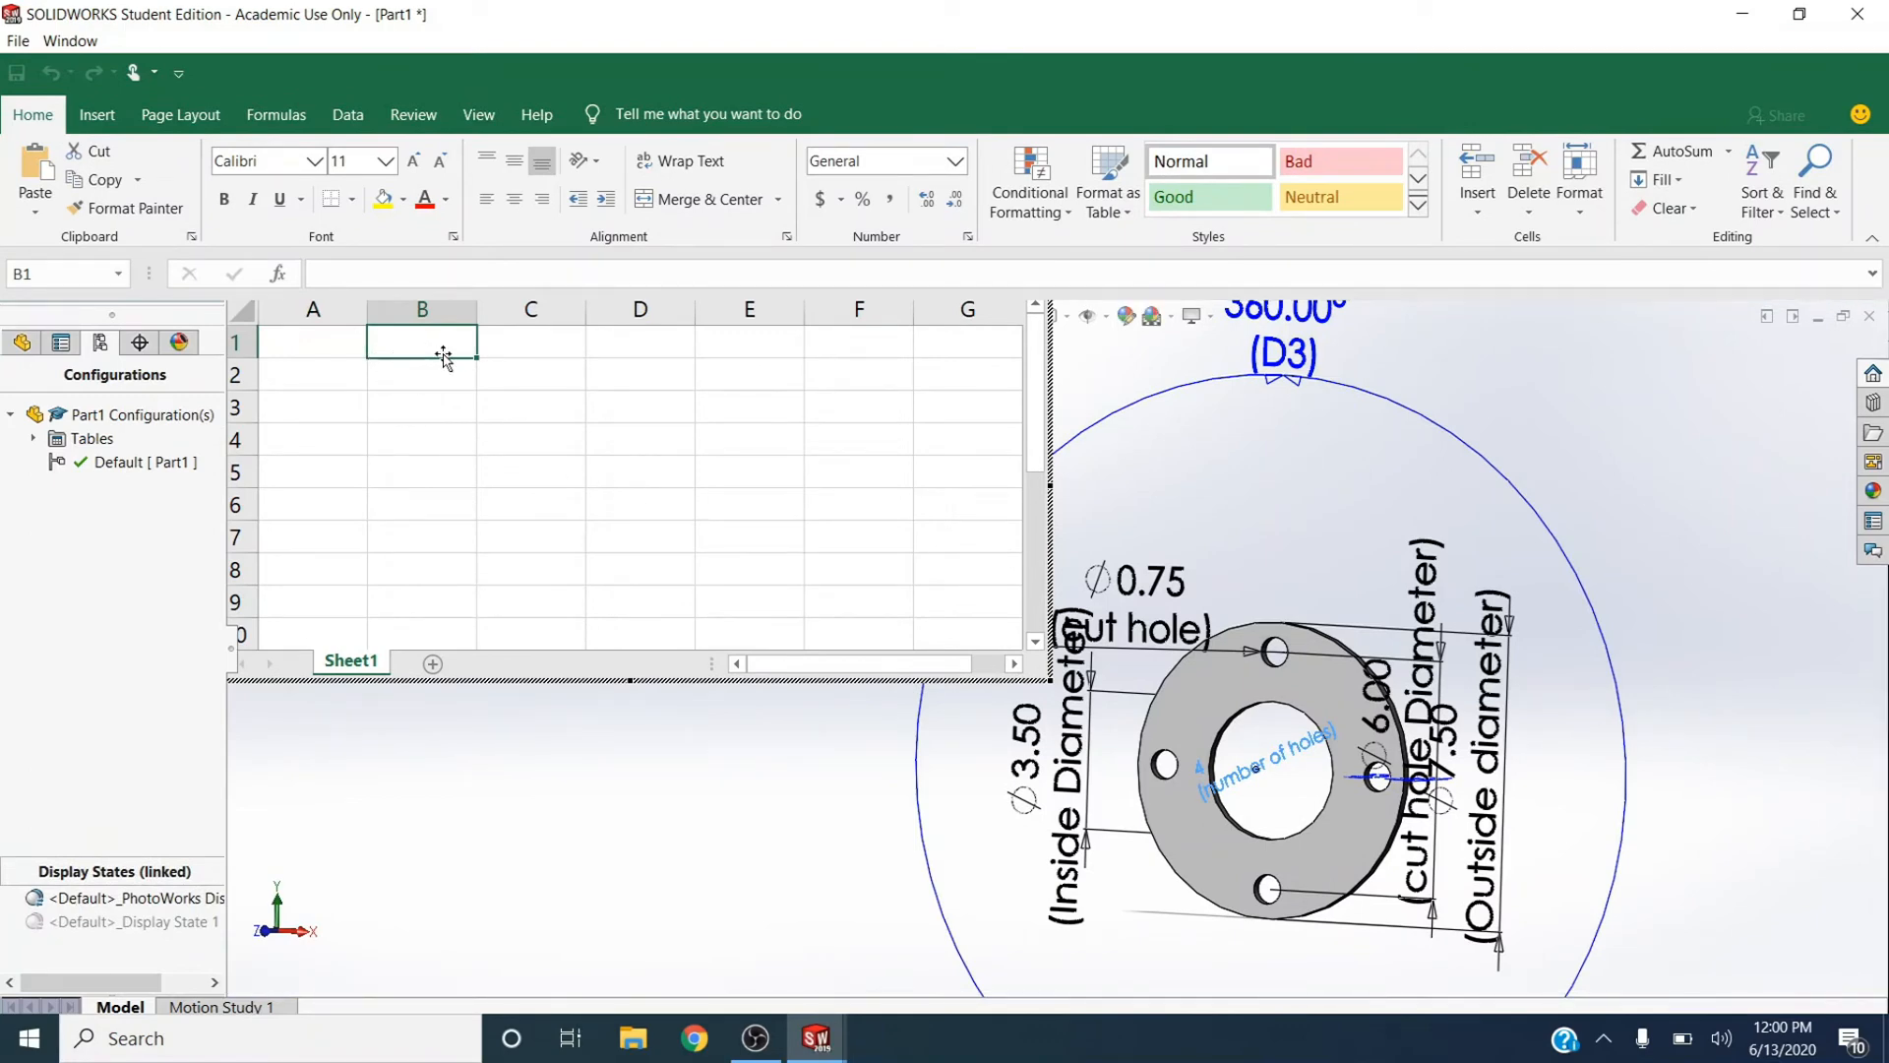
Add the flange's Inside Diameter and cut hole dimensions to the design table as columns B and C
double_click(1074, 767)
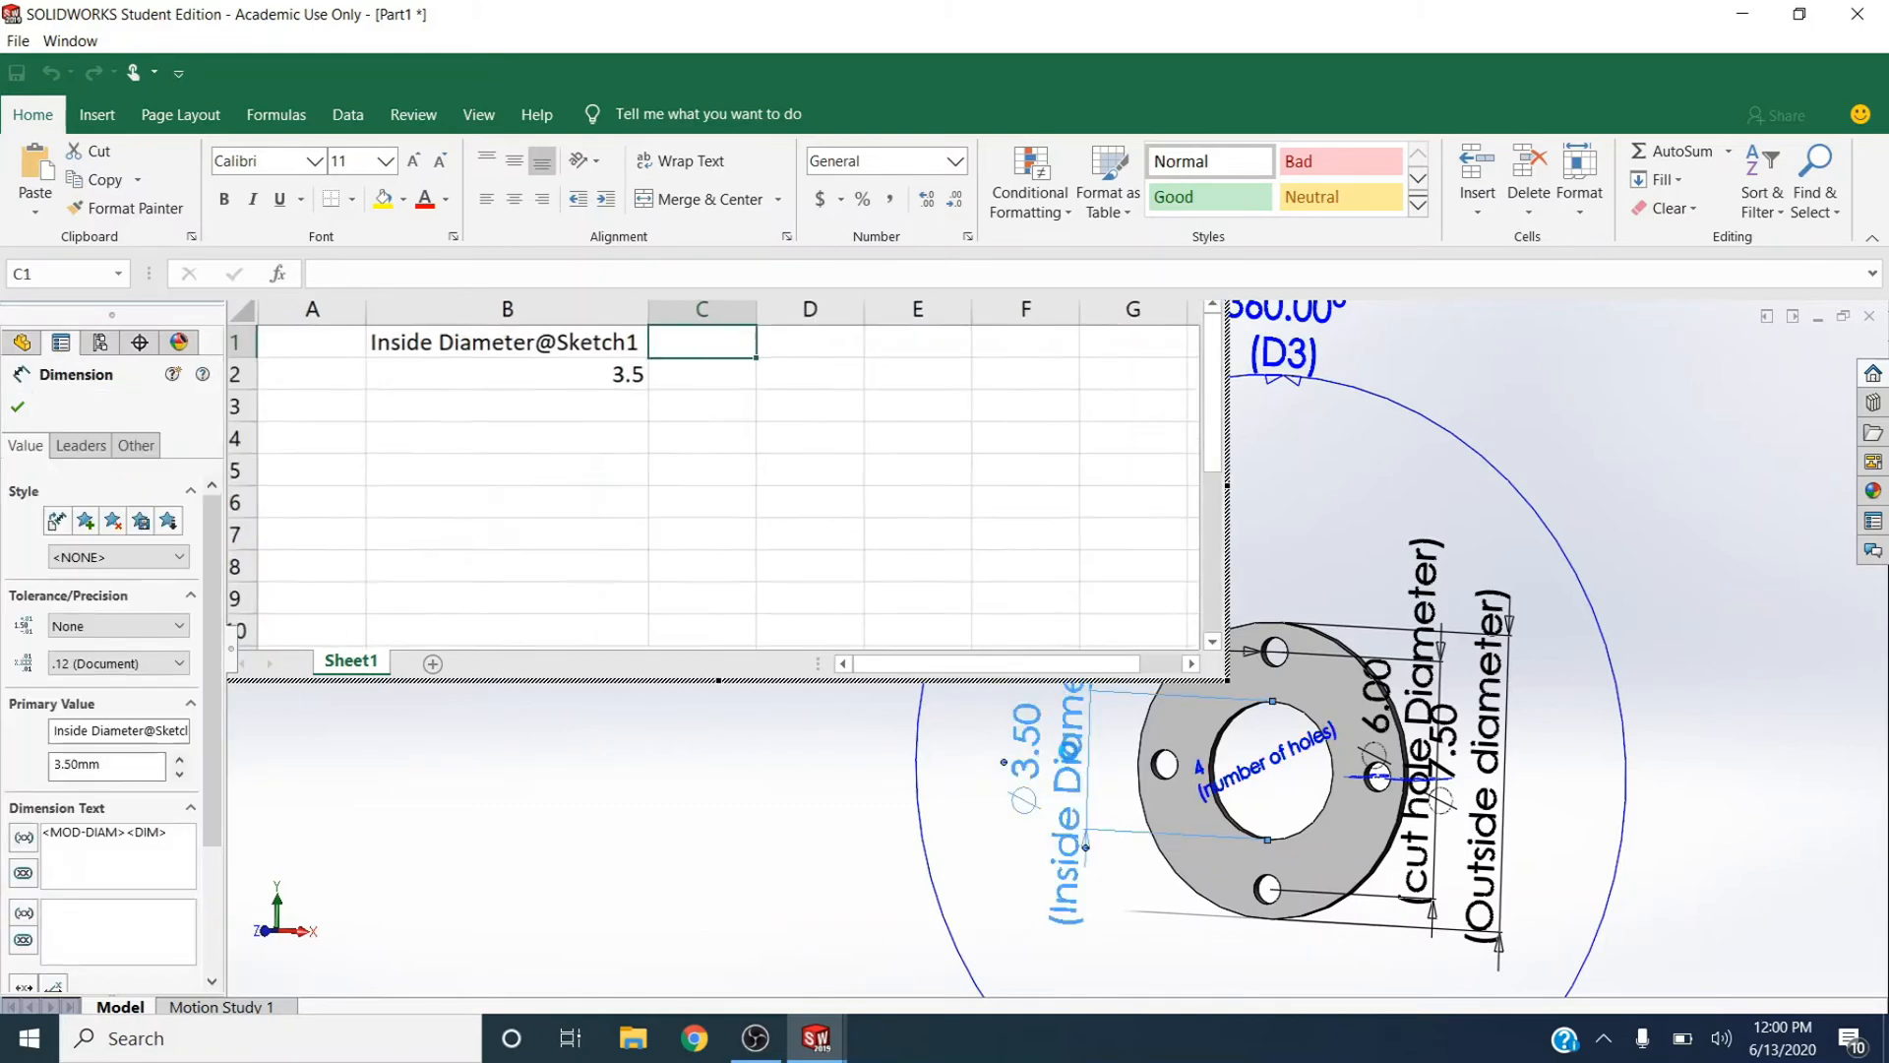
scroll(1216, 740, up, 2)
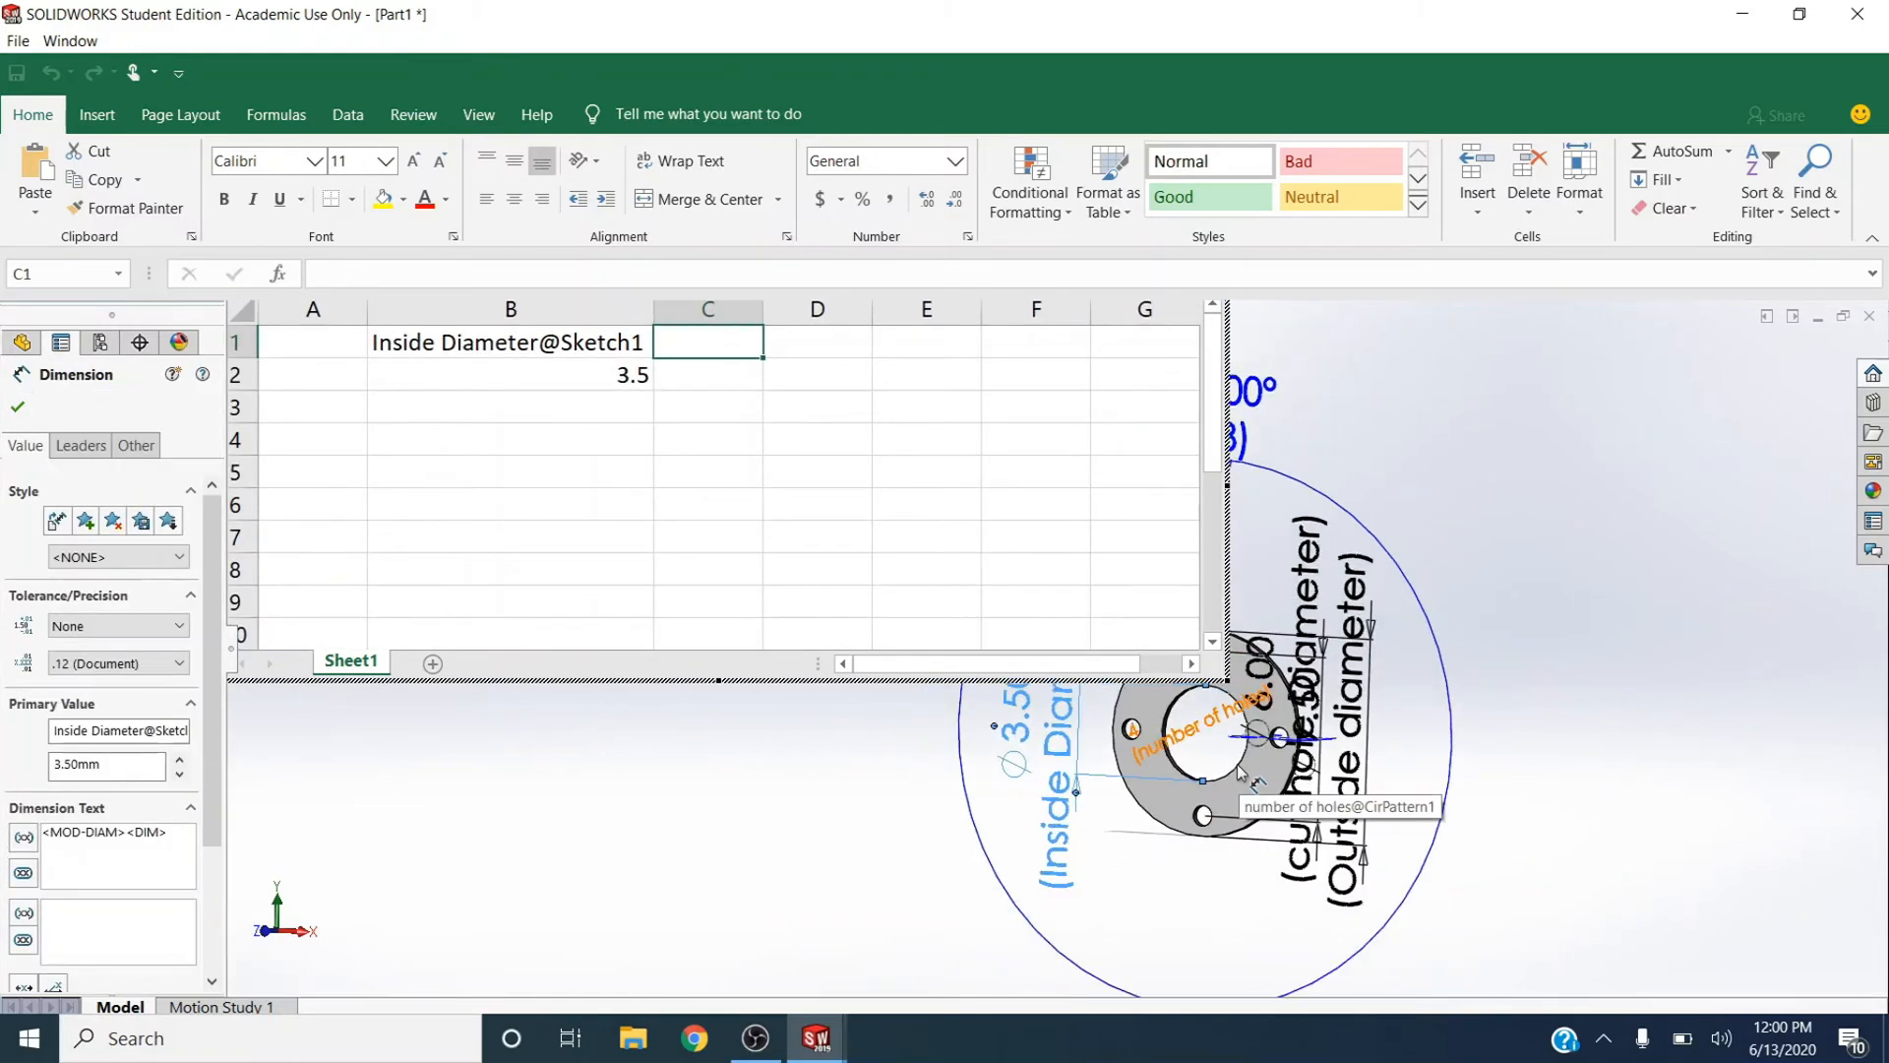
scroll(1167, 749, down, 4)
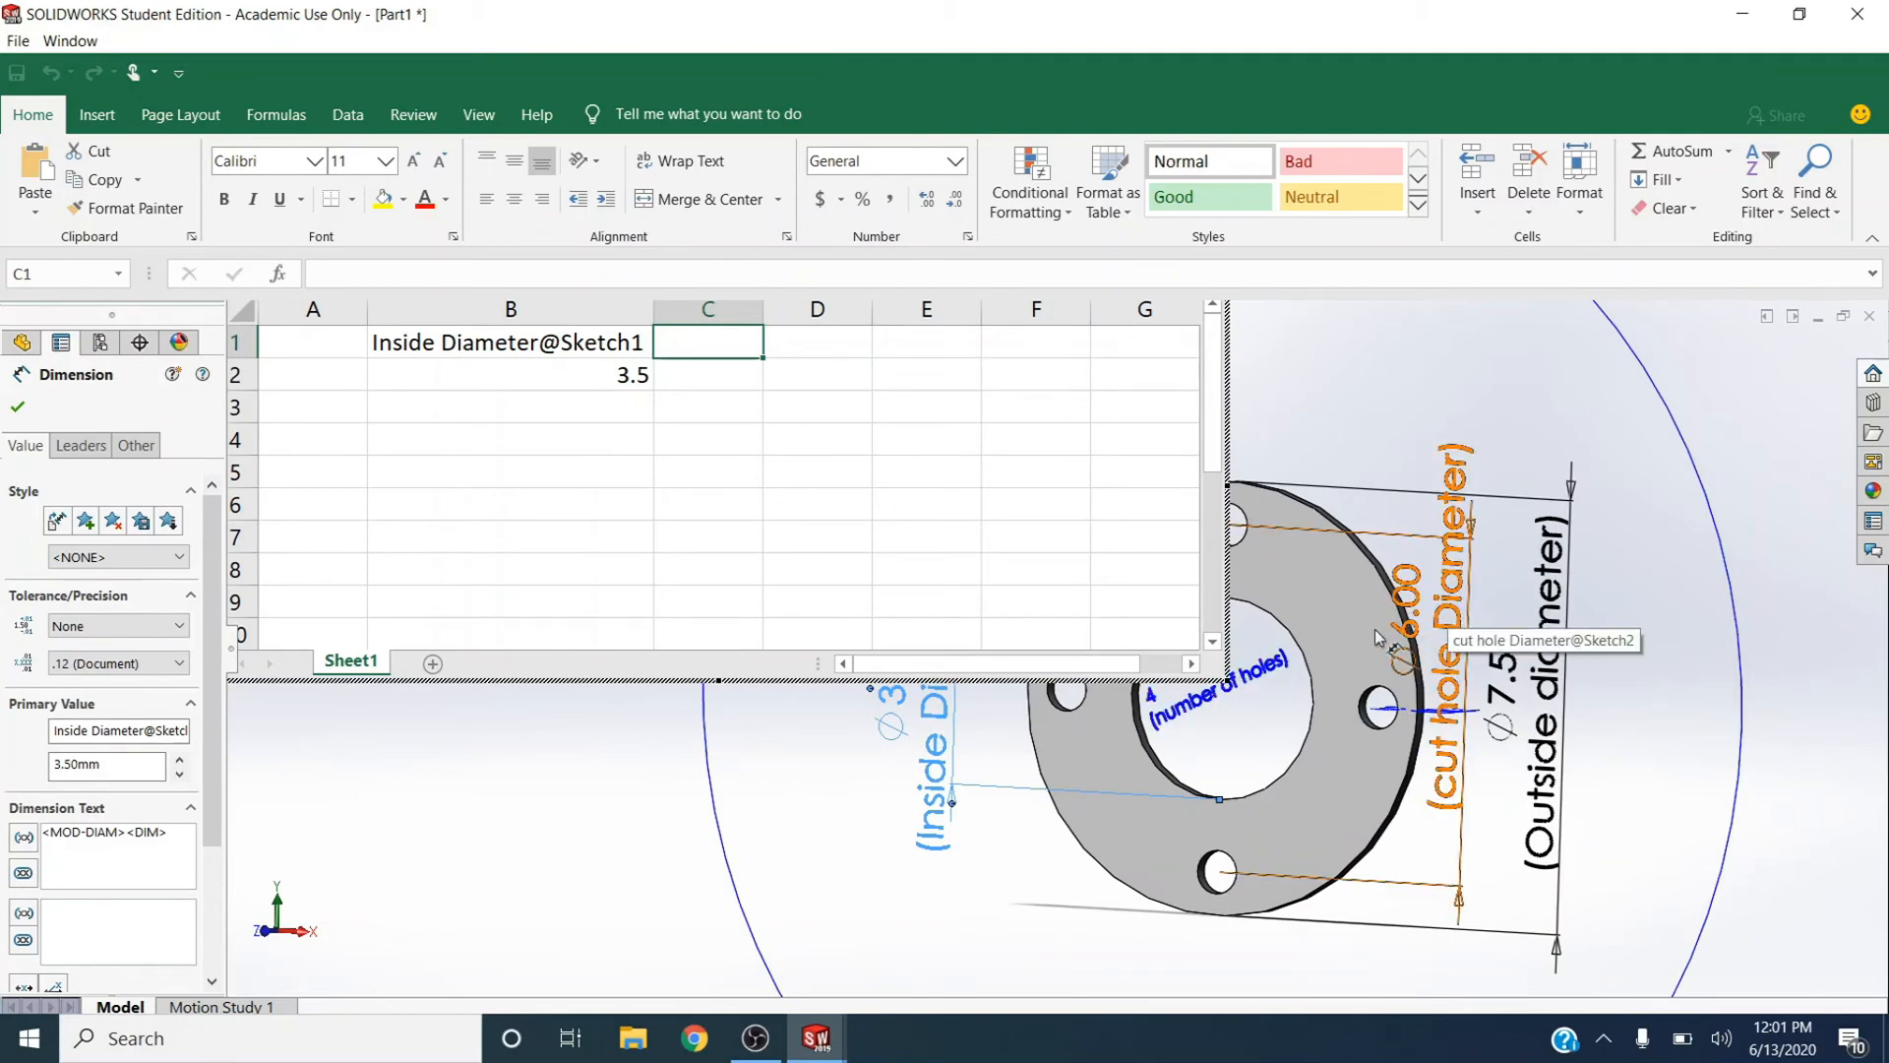
scroll(1368, 669, up, 2)
scroll(1367, 669, up, 2)
scroll(946, 697, down, 7)
scroll(982, 710, up, 2)
scroll(981, 708, up, 2)
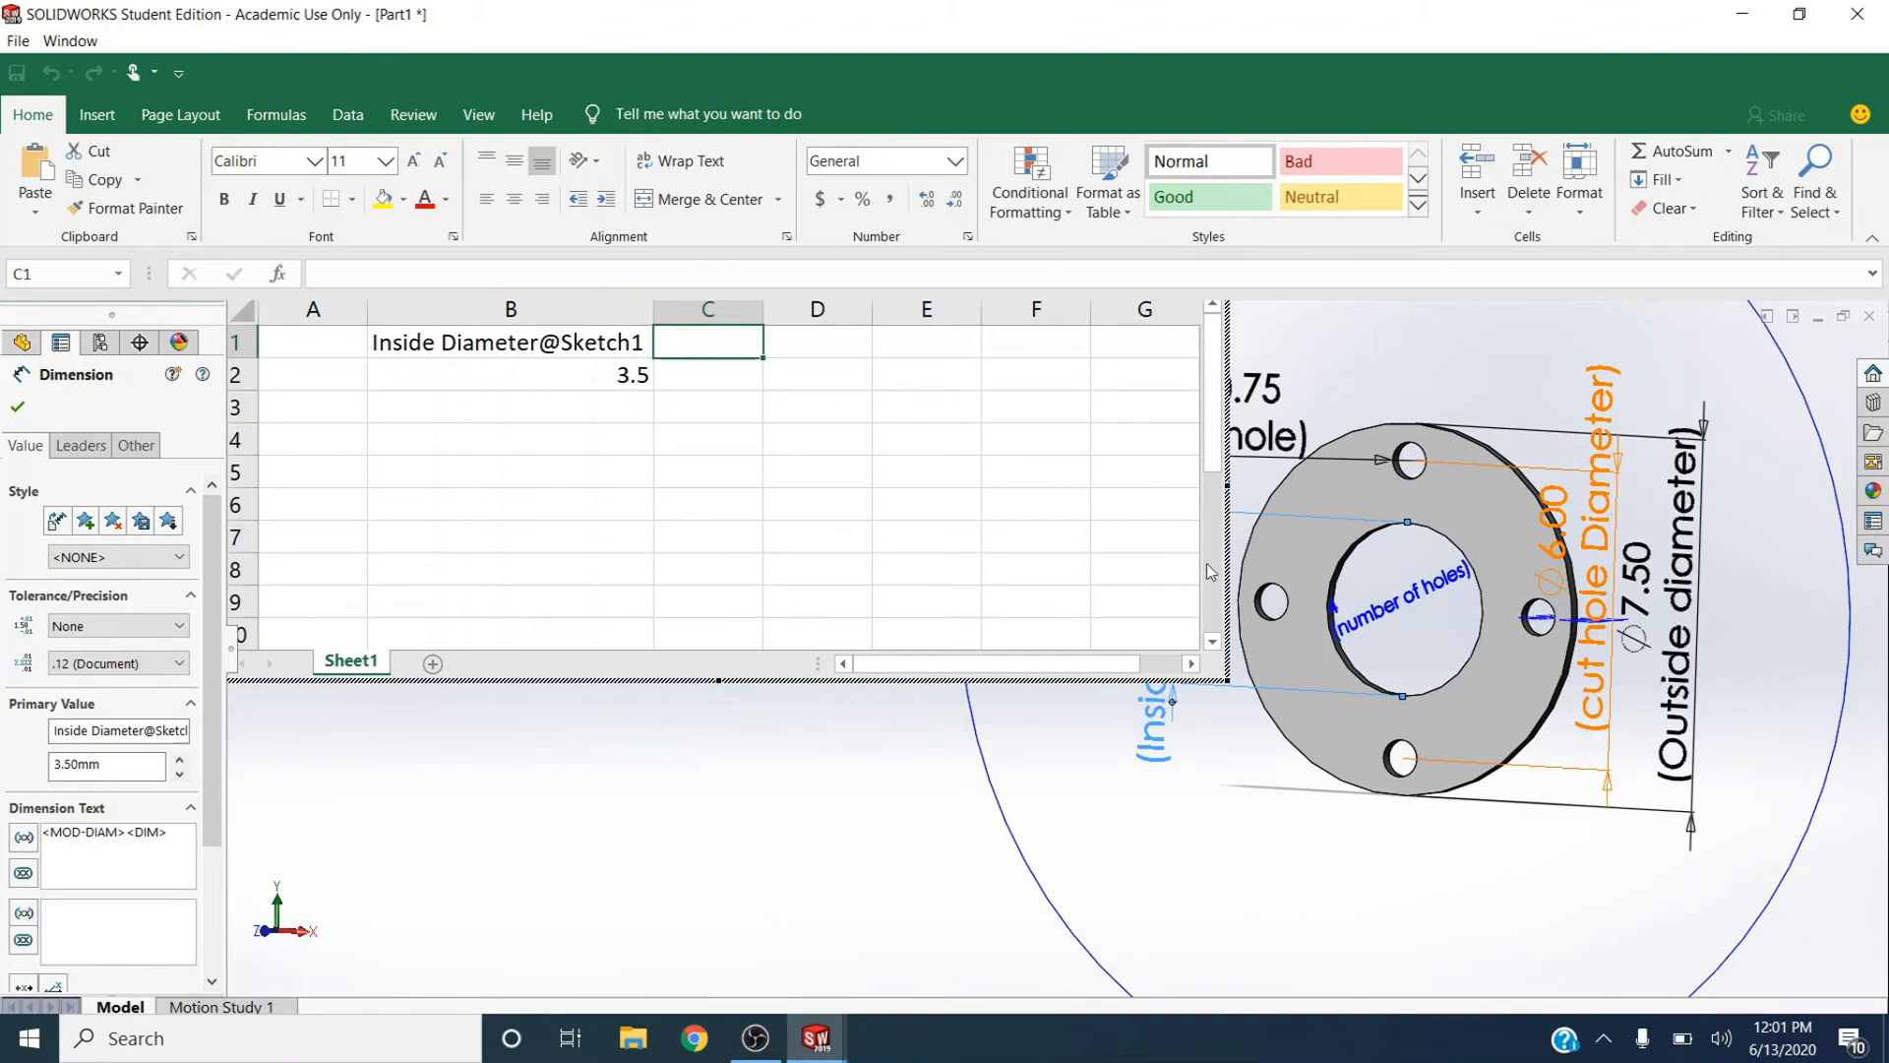
click(1274, 447)
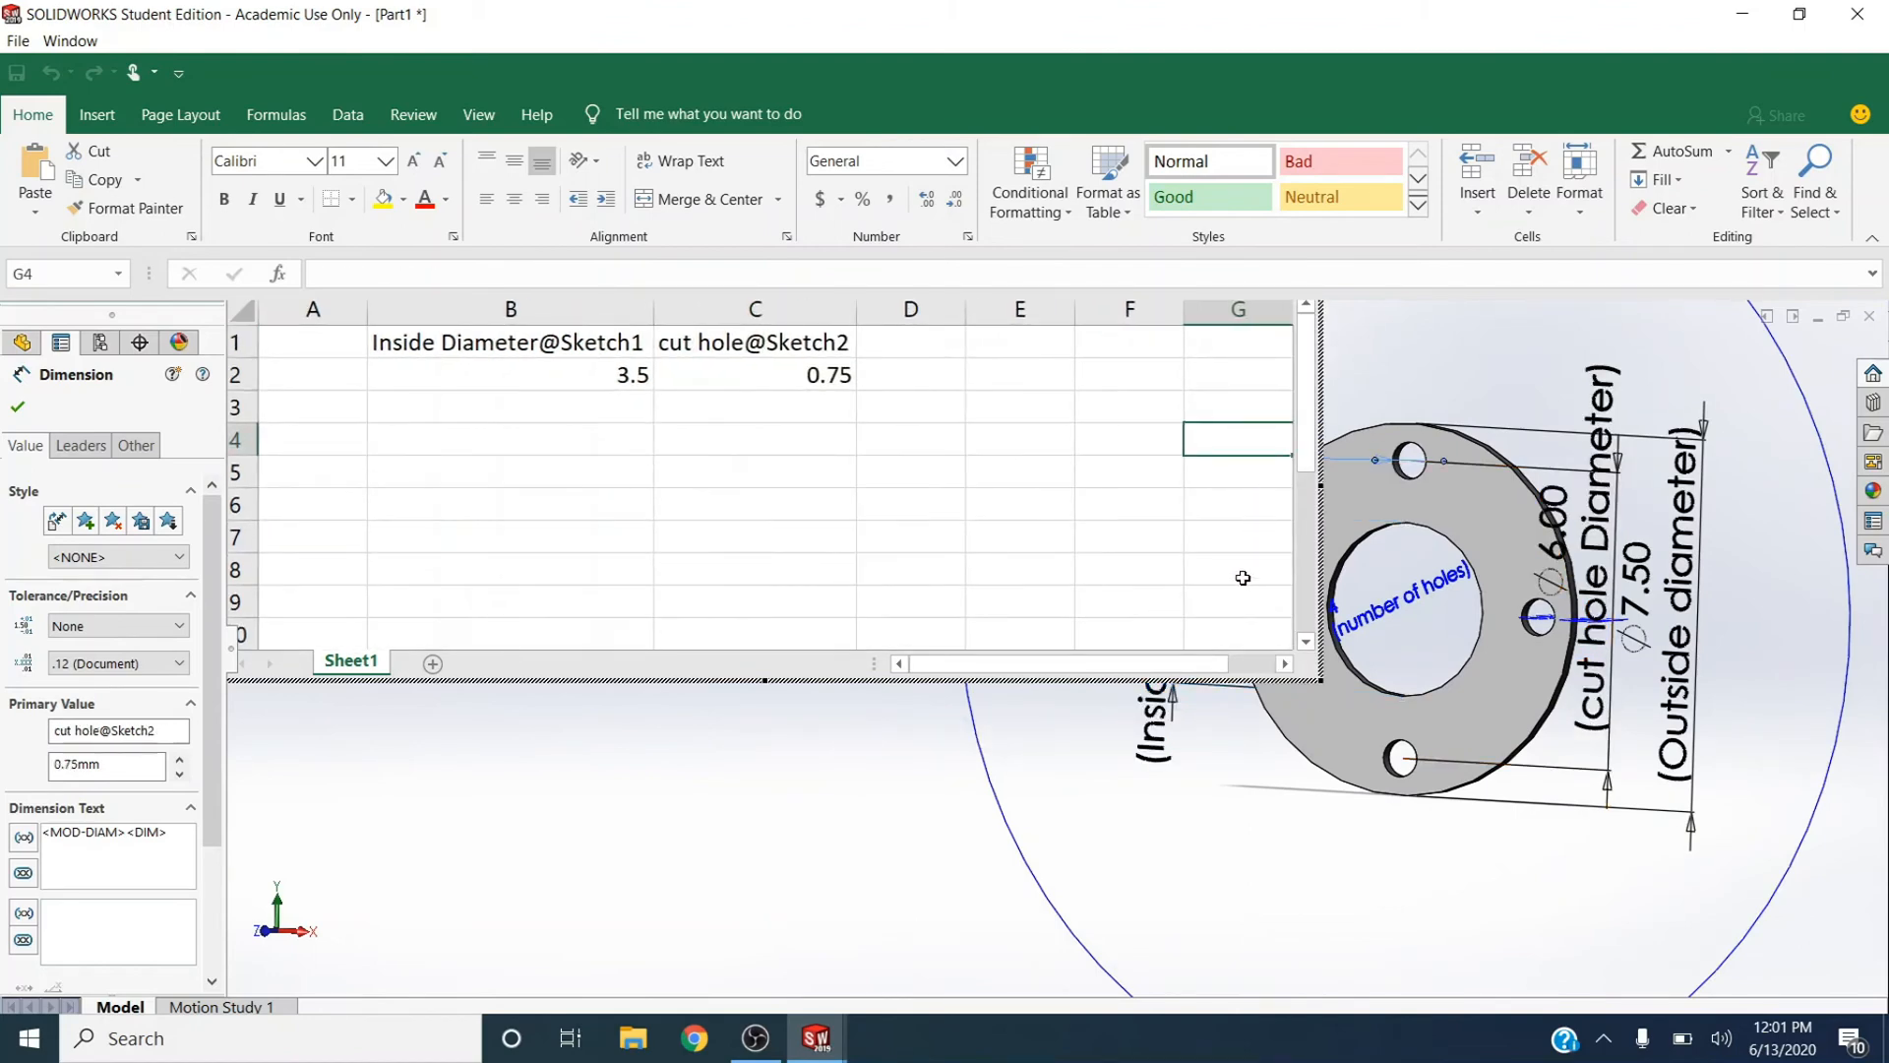
Add the circular pattern's number of holes dimension to the design table as column D
click(1419, 629)
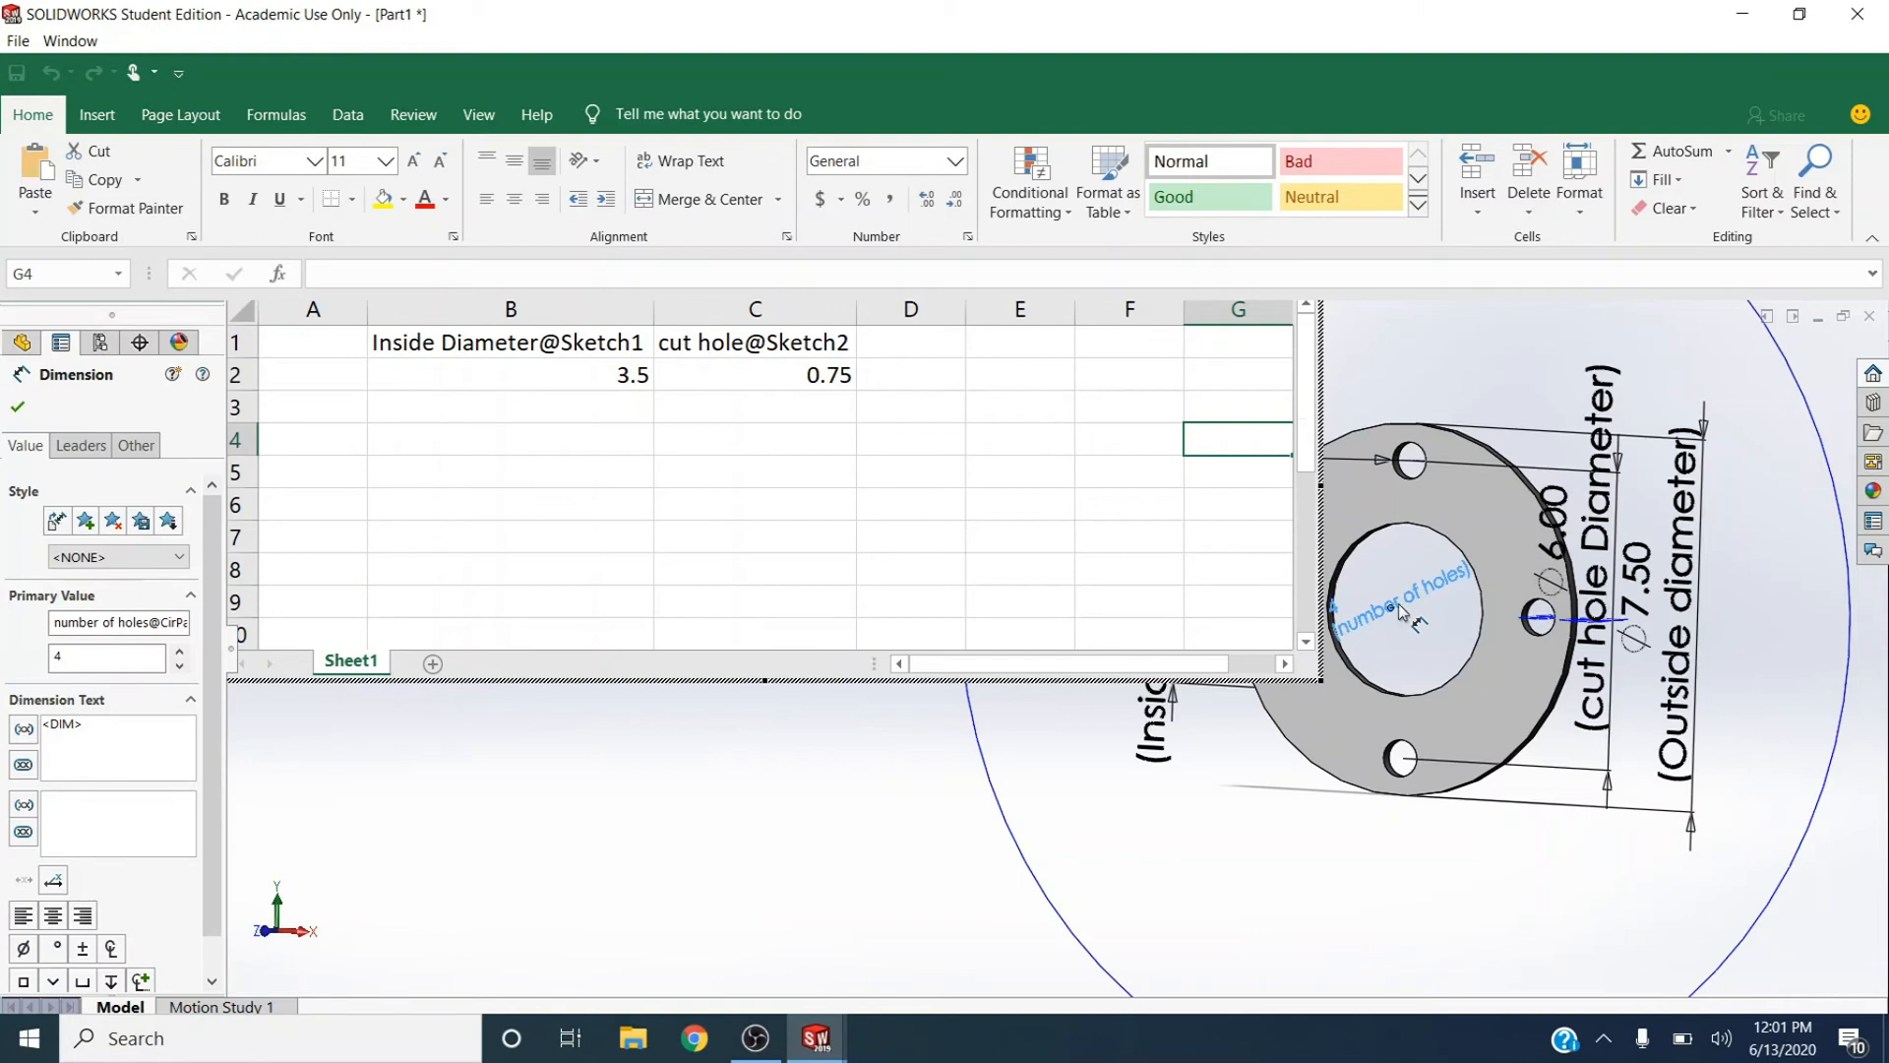
click(949, 359)
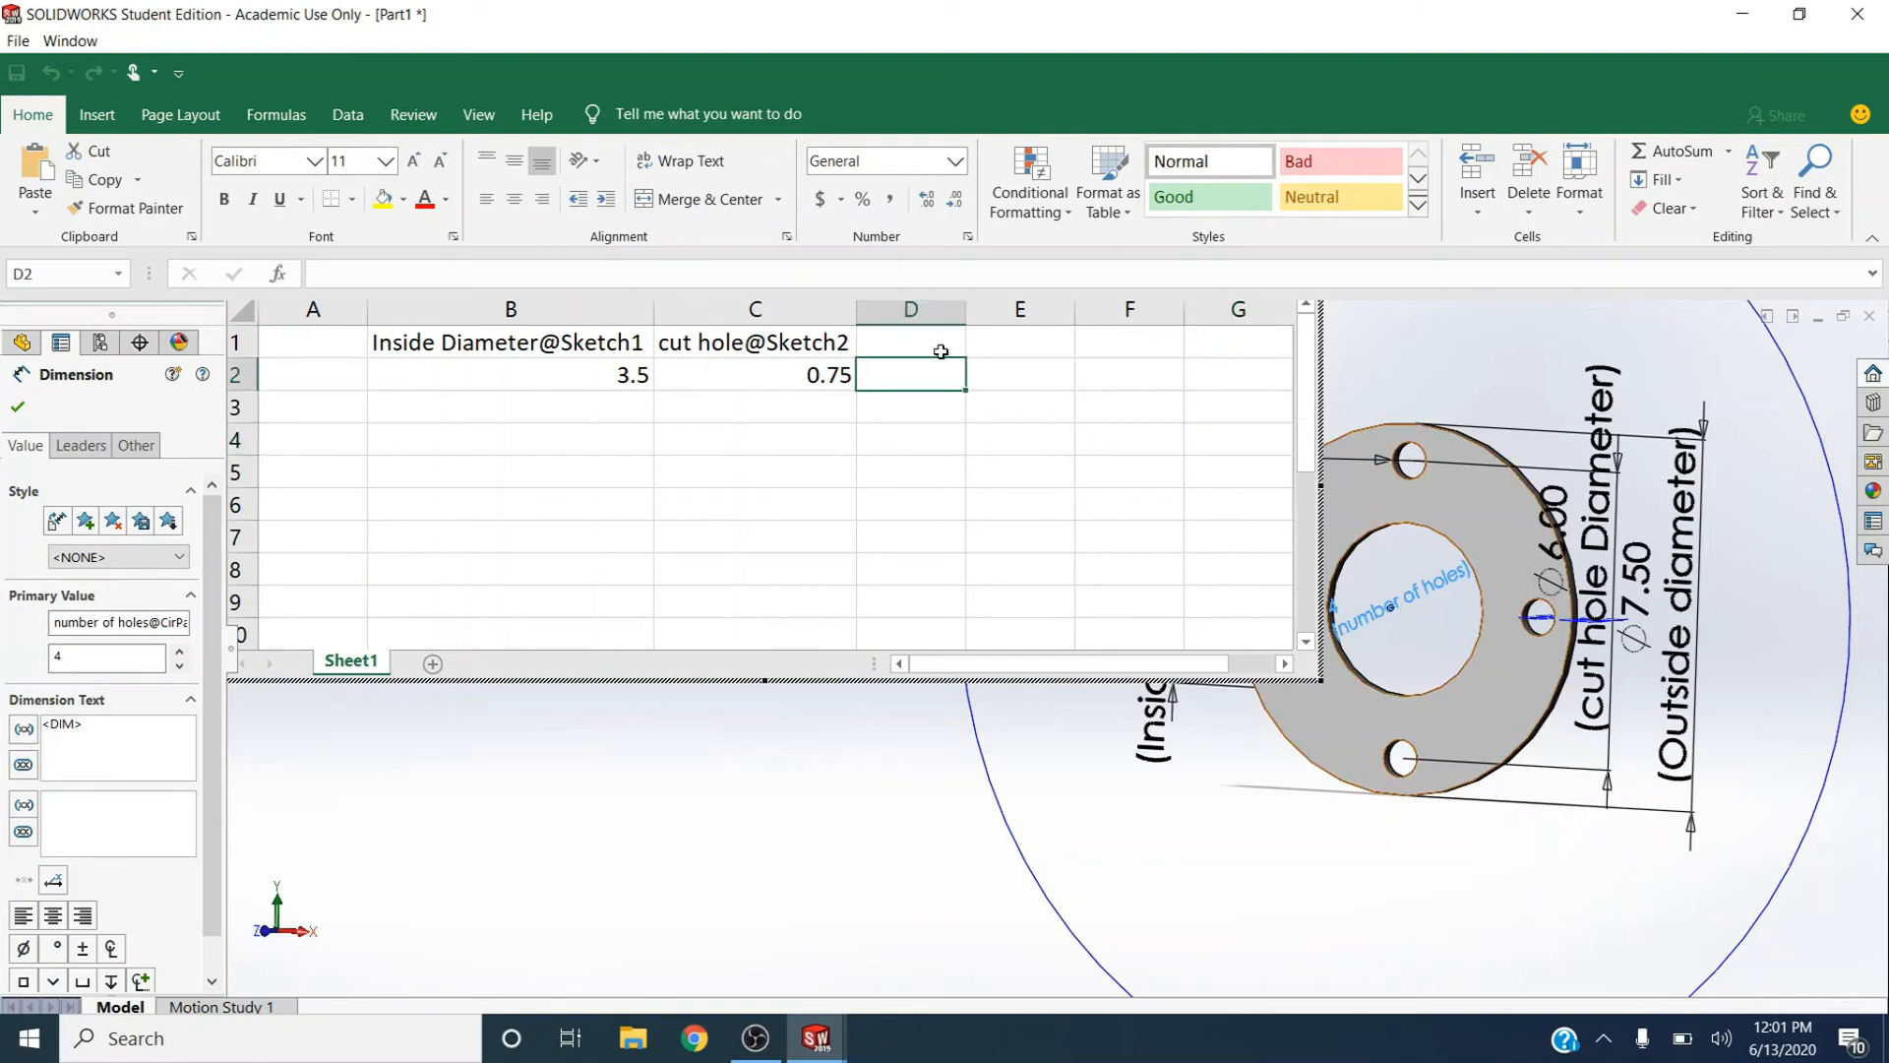
click(1410, 590)
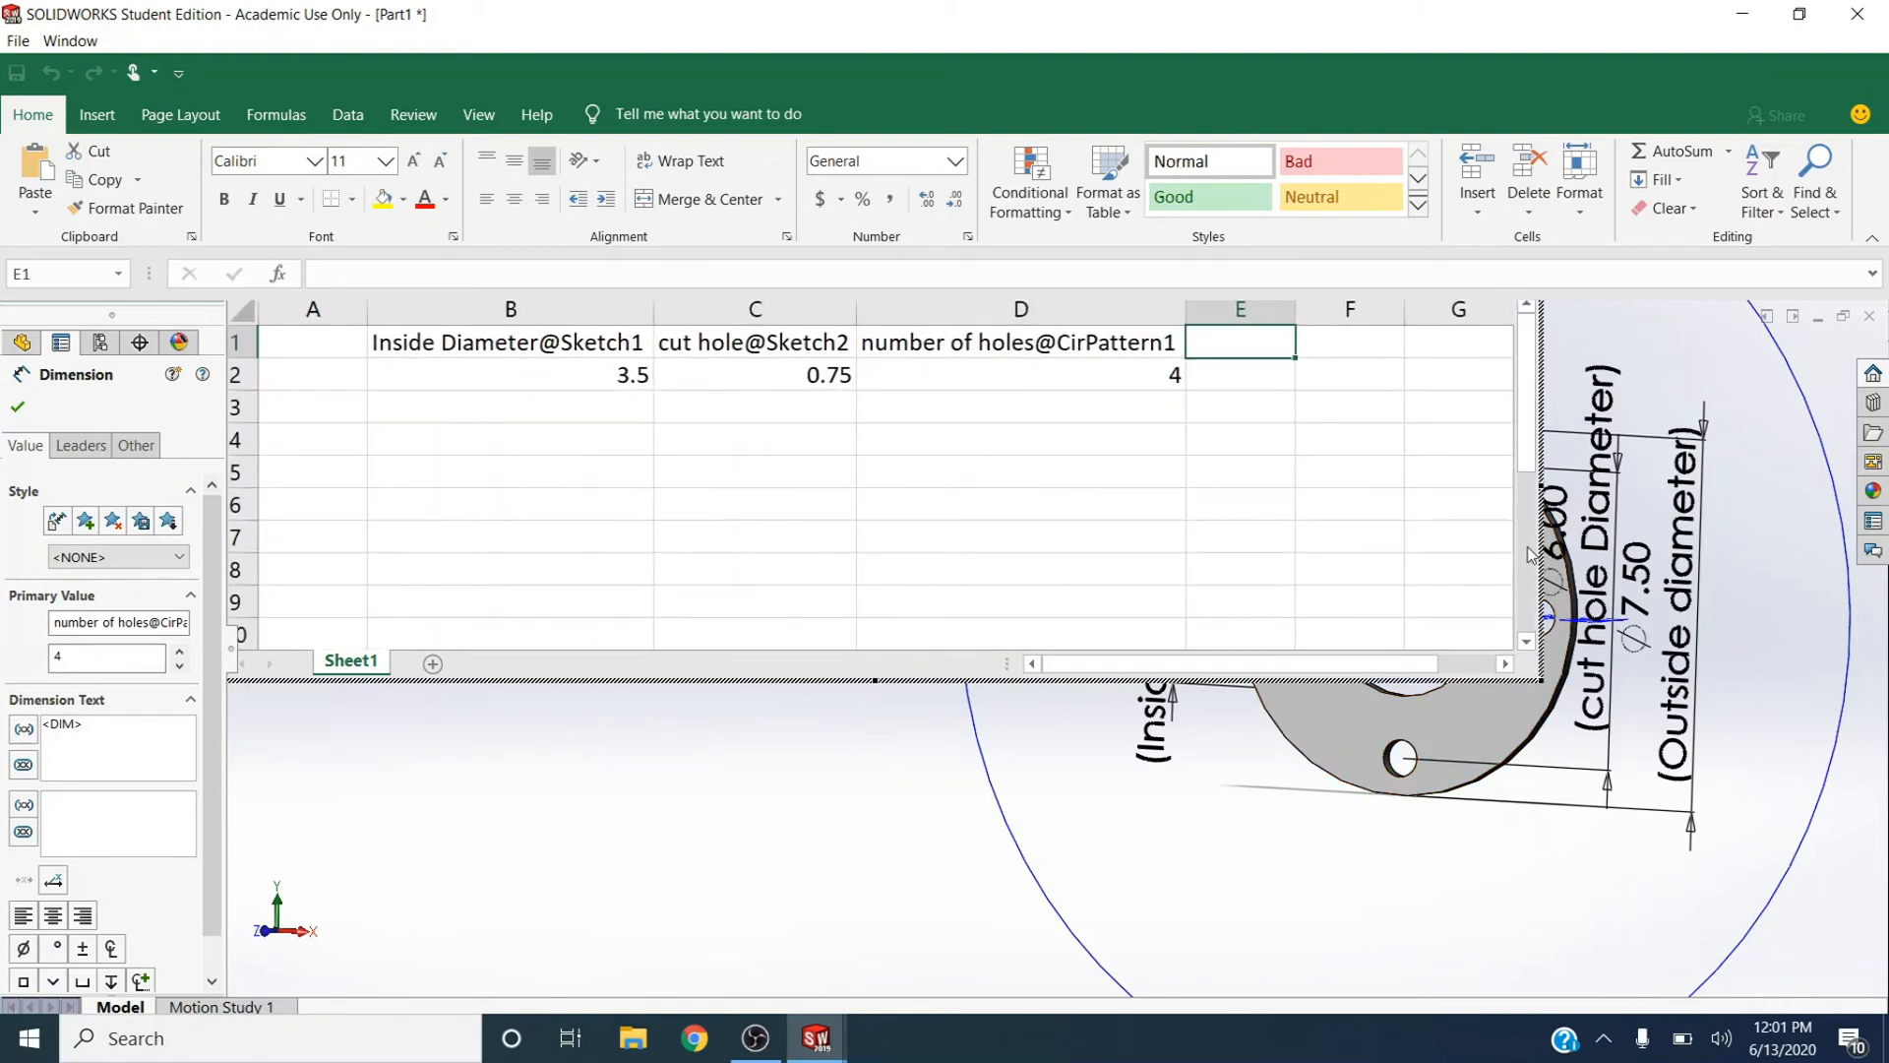
Narrow columns B, C and D so the design table no longer covers the flange
drag(1181, 319, 1166, 319)
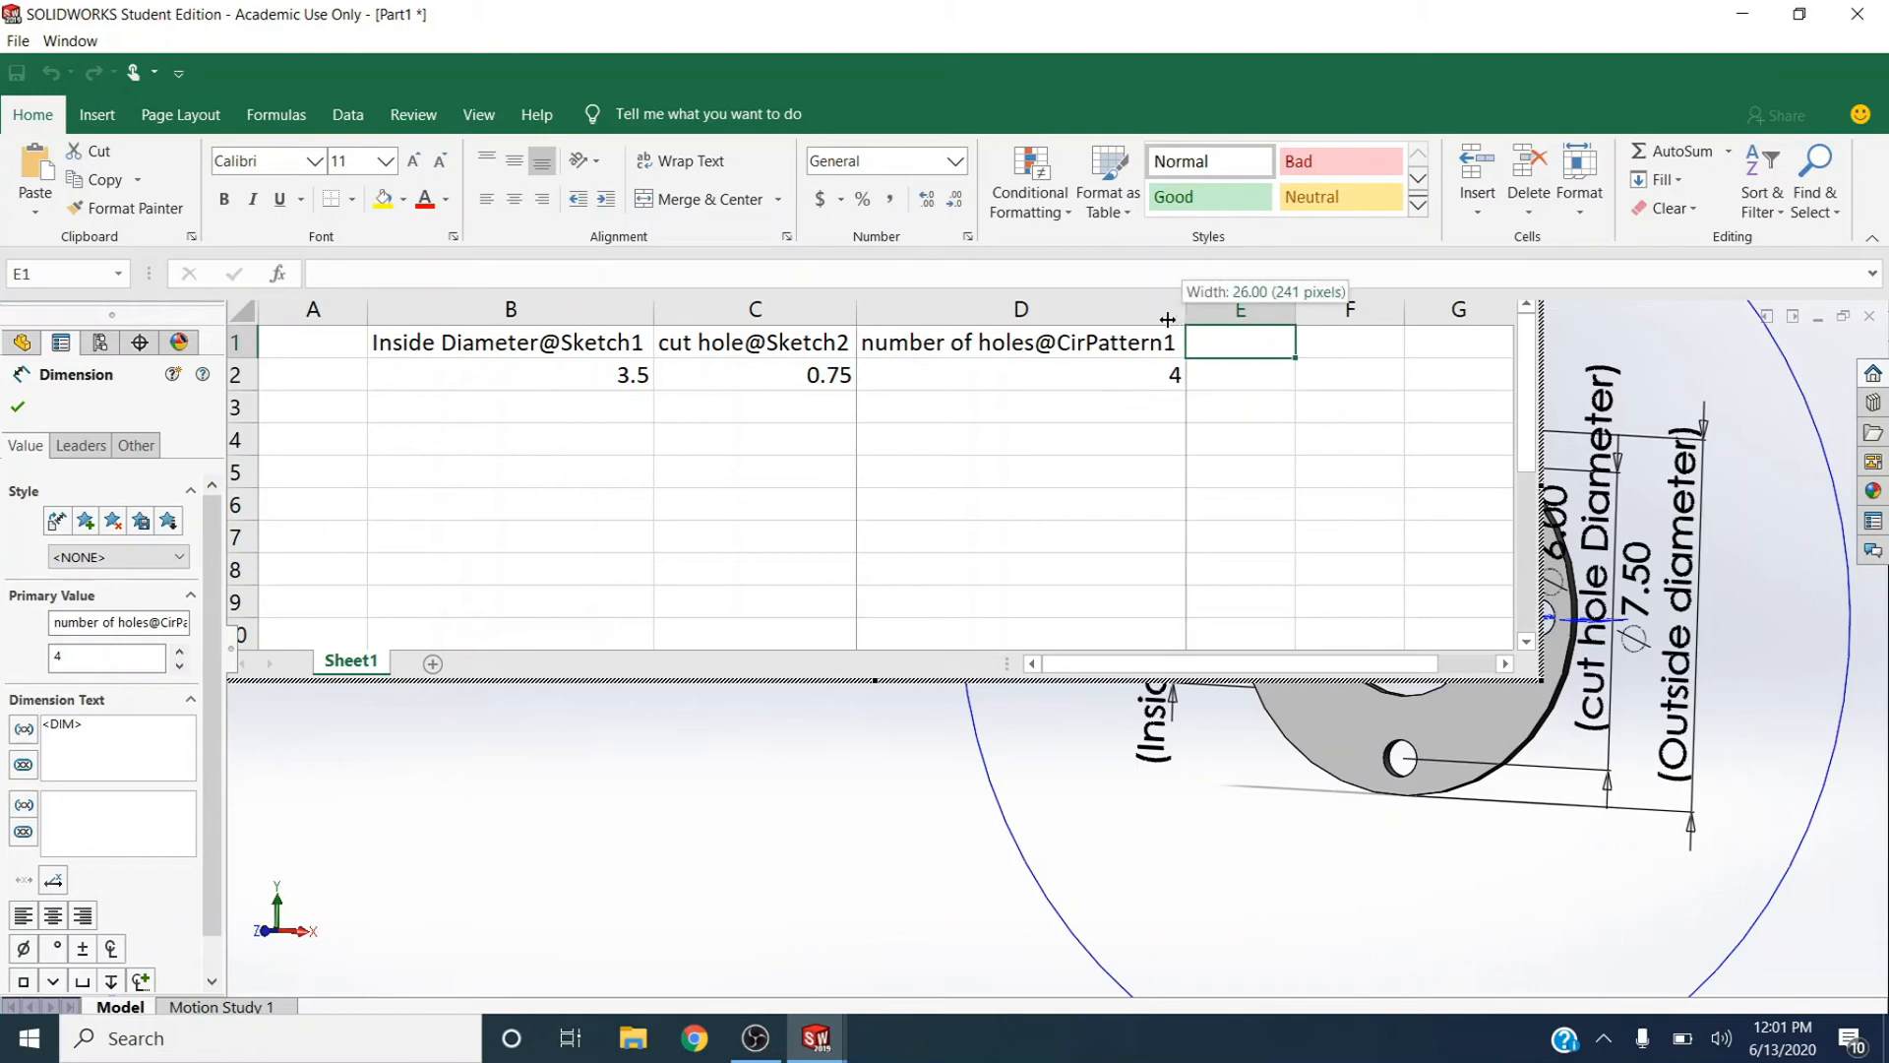
drag(1006, 317, 1011, 318)
drag(857, 320, 513, 322)
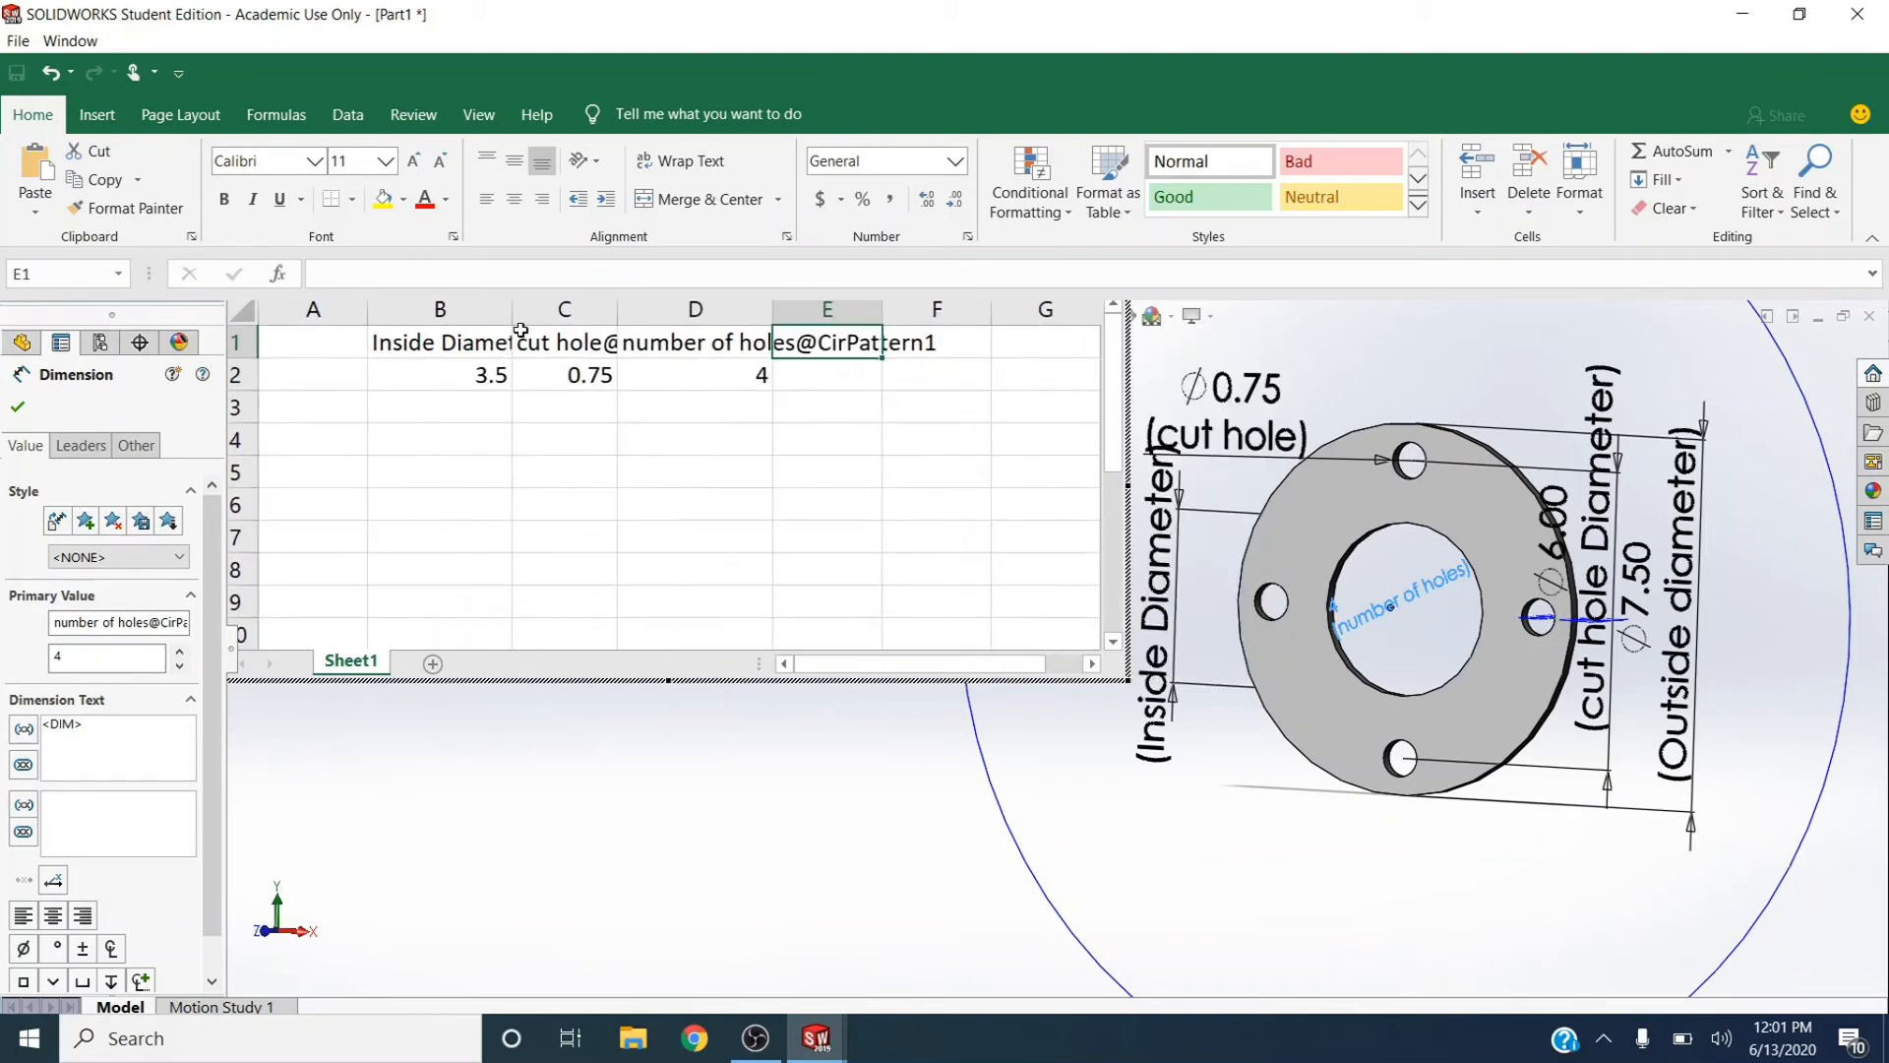
Wrap the text of the three dimension headers in cells D1, C1 and B1
click(736, 344)
click(688, 161)
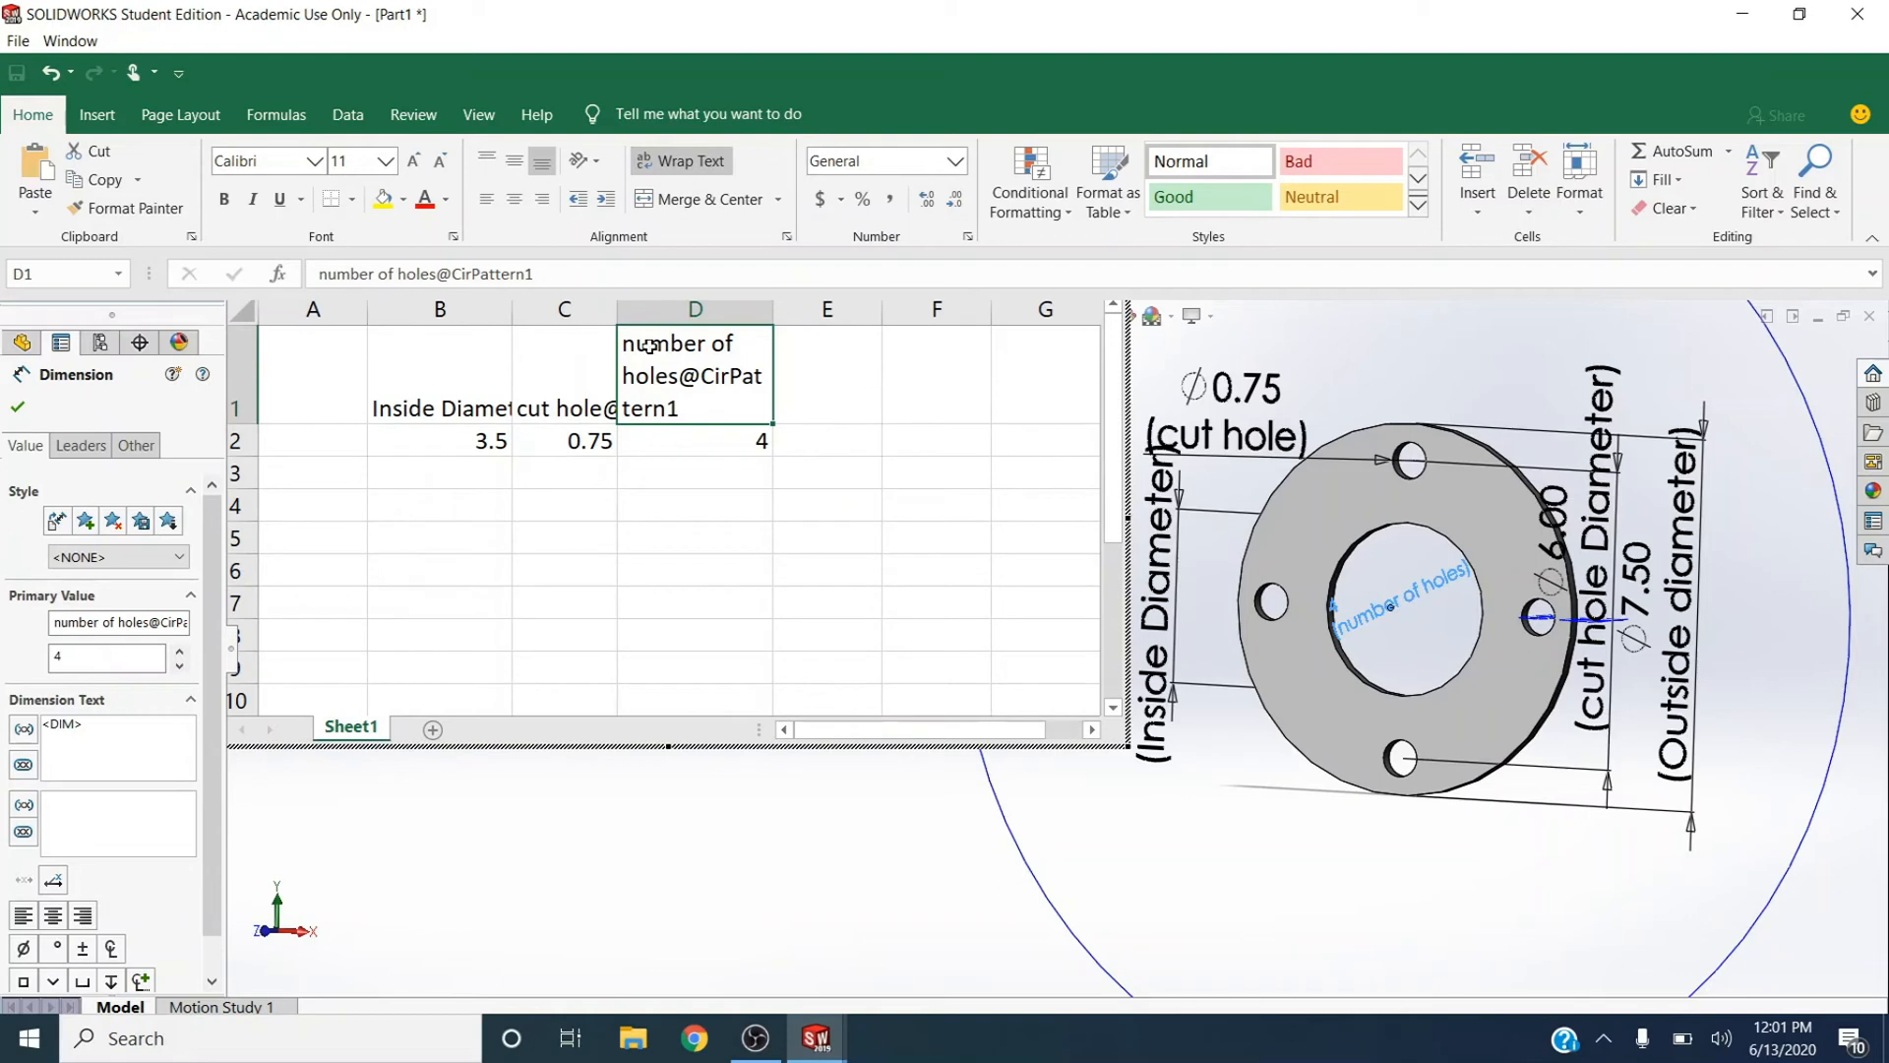
click(582, 363)
click(649, 160)
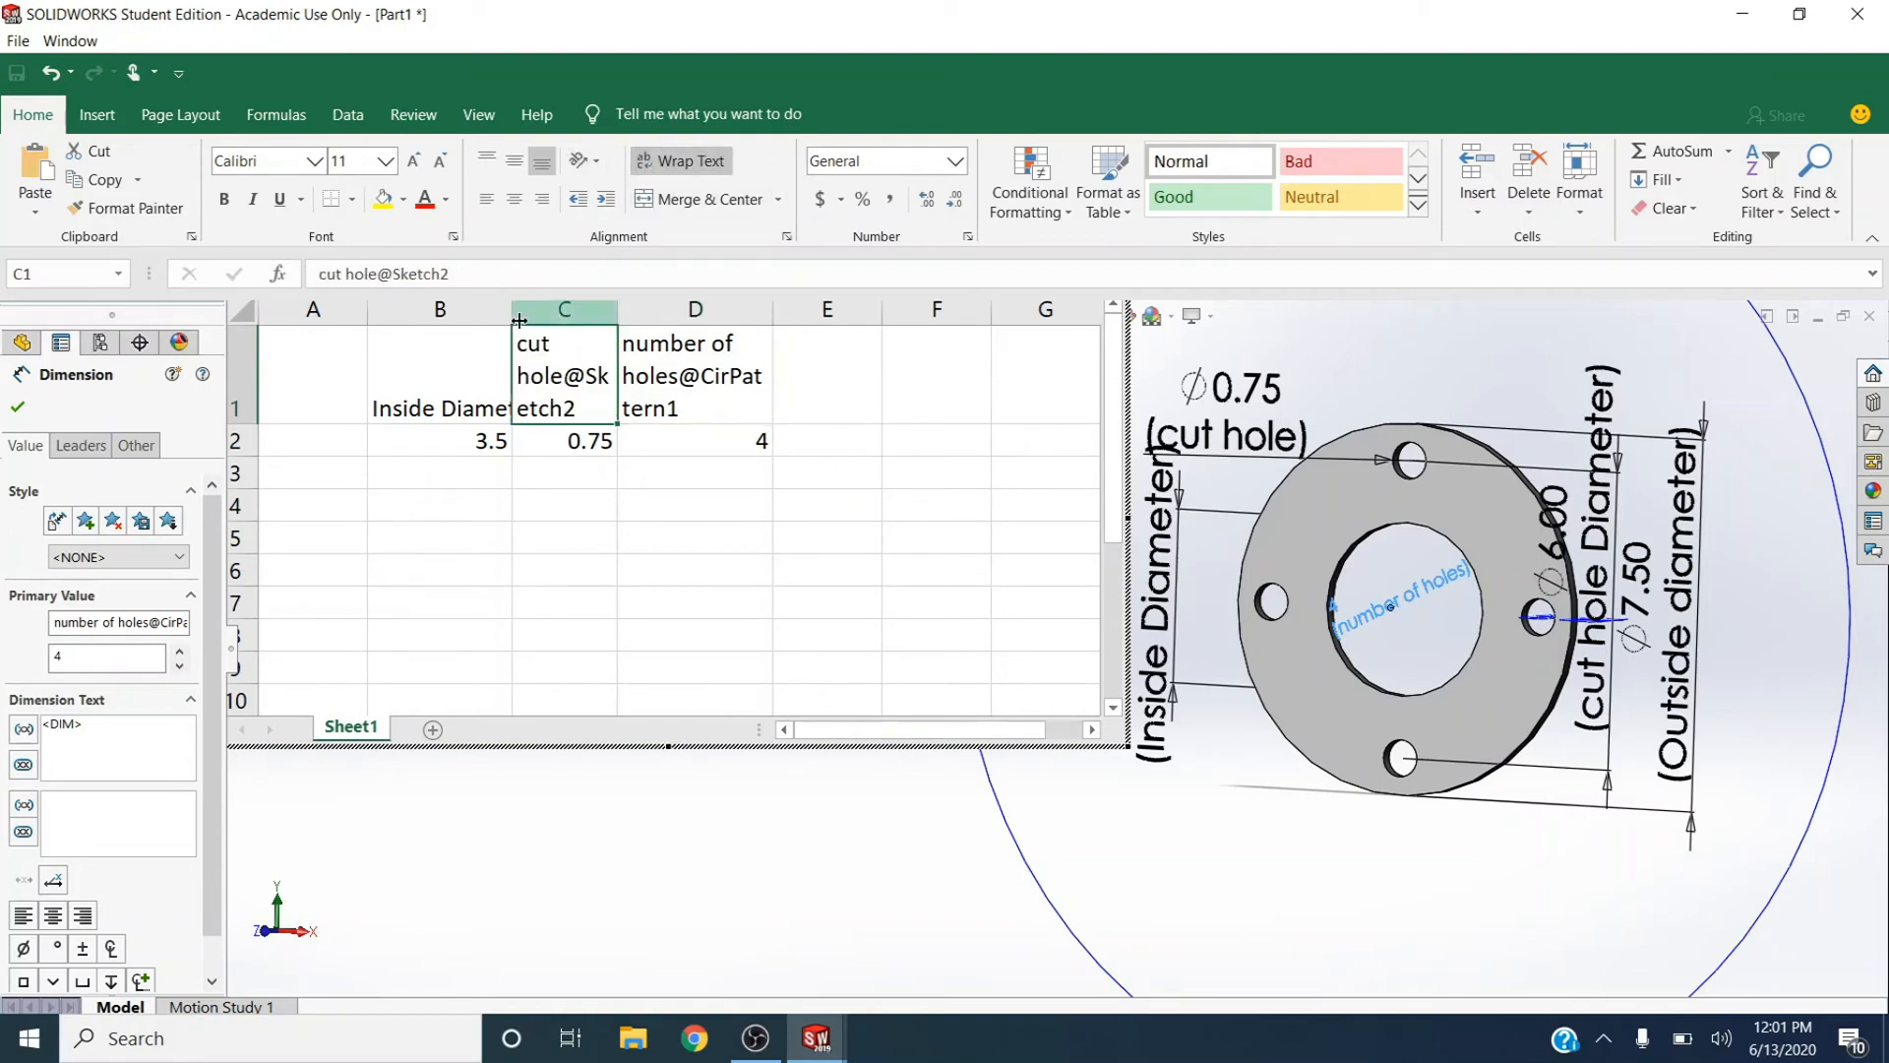
click(456, 356)
click(649, 163)
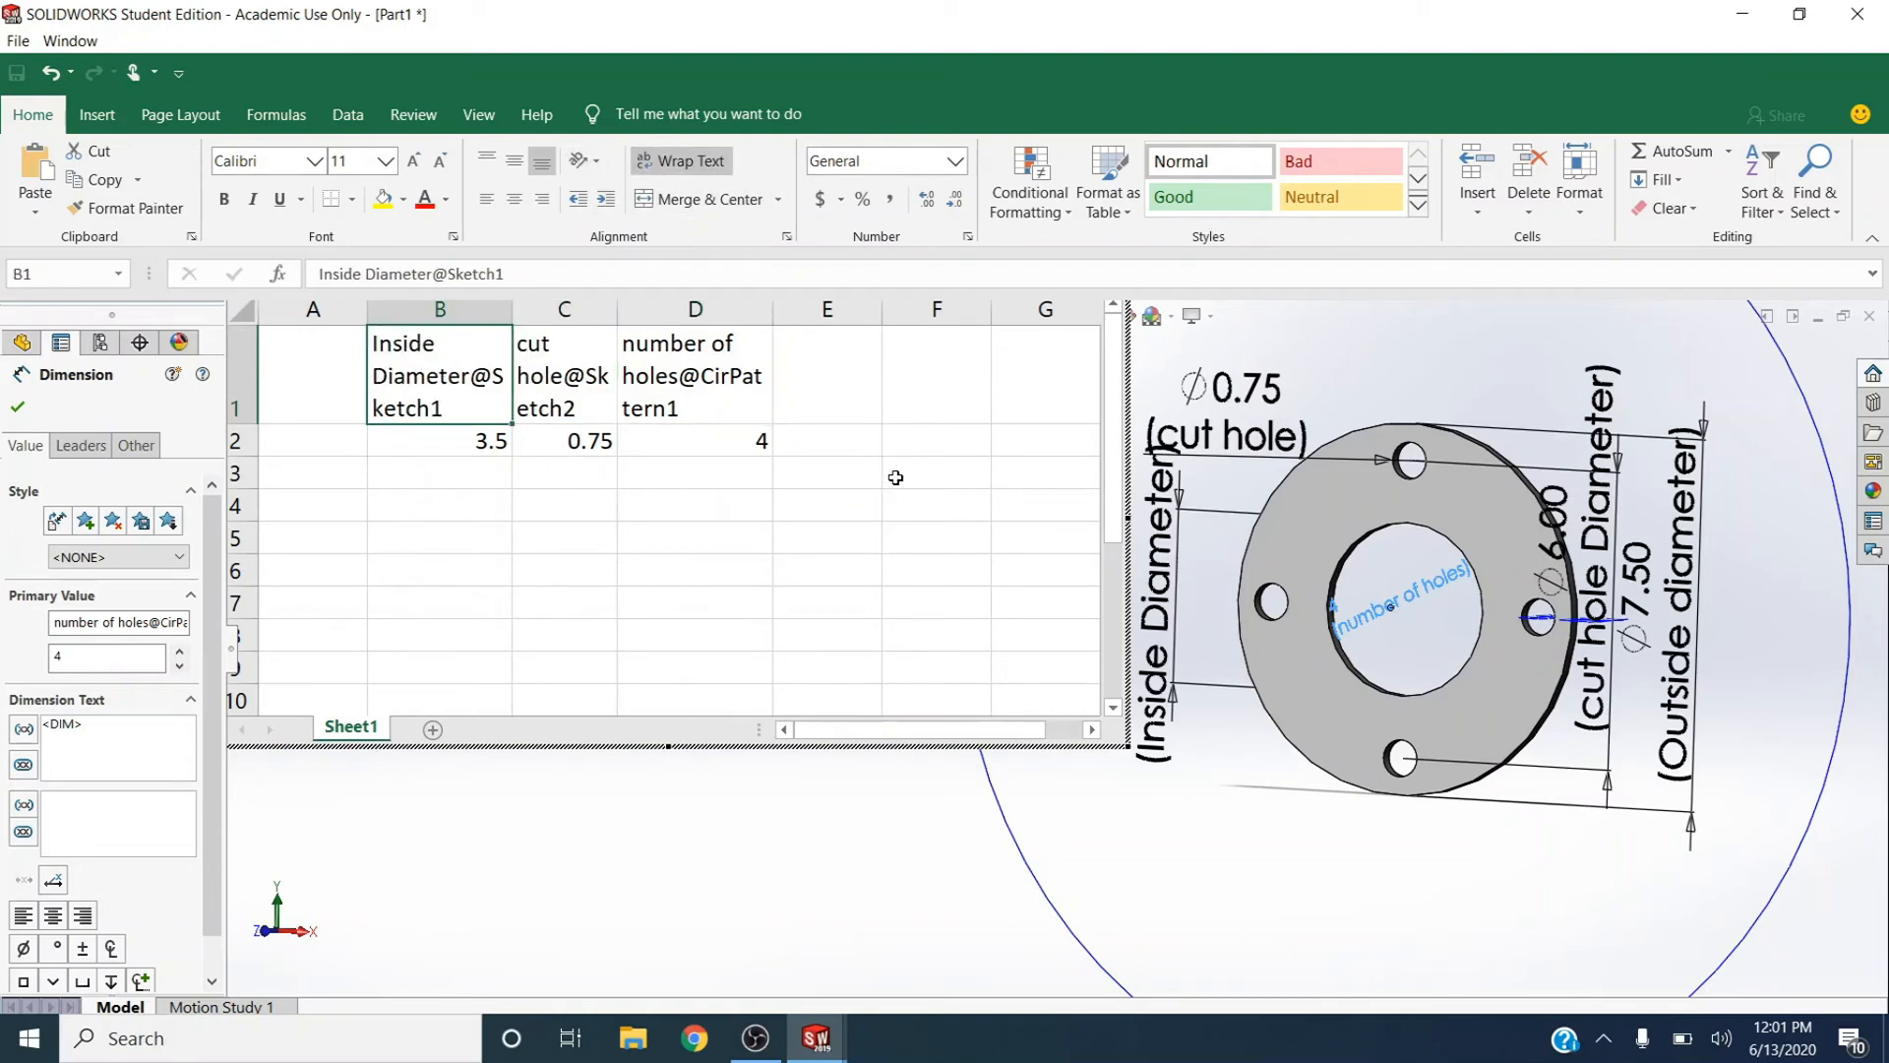
Try to add the cut hole Diameter dimension to the design table in column E
click(839, 439)
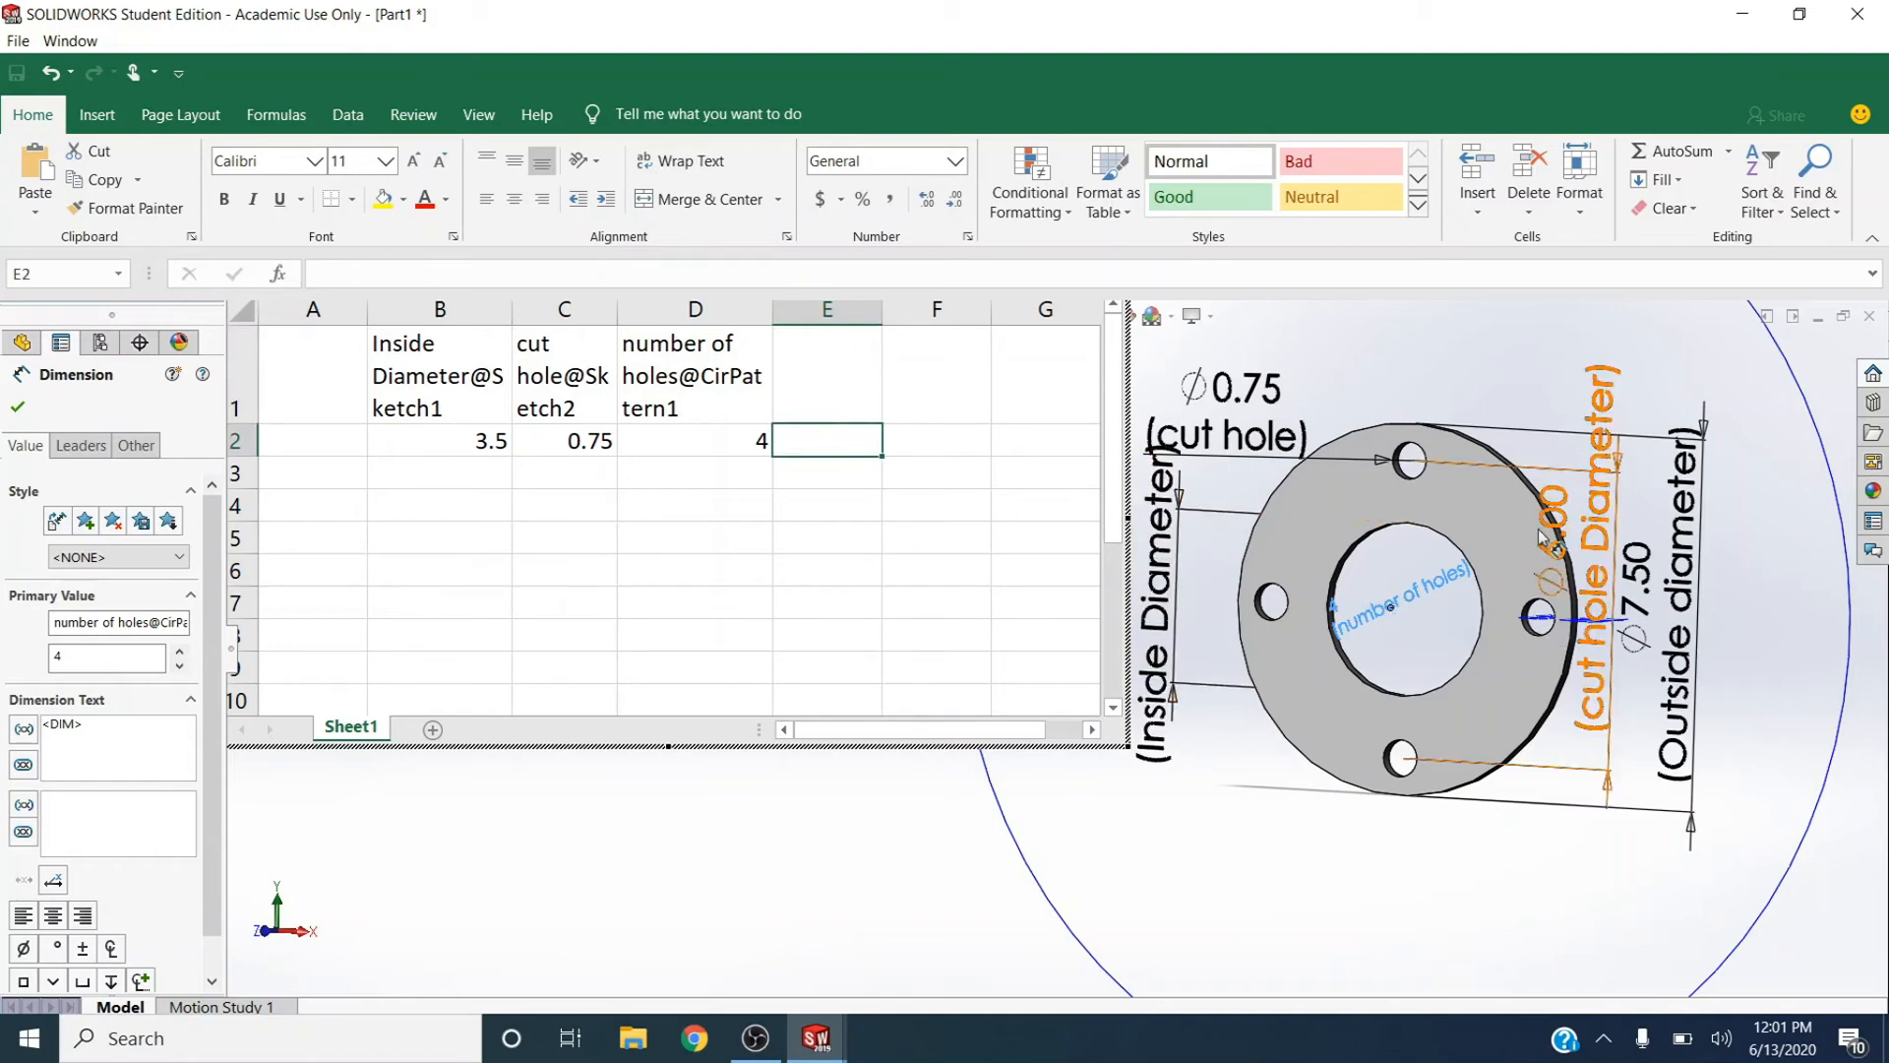
click(1568, 516)
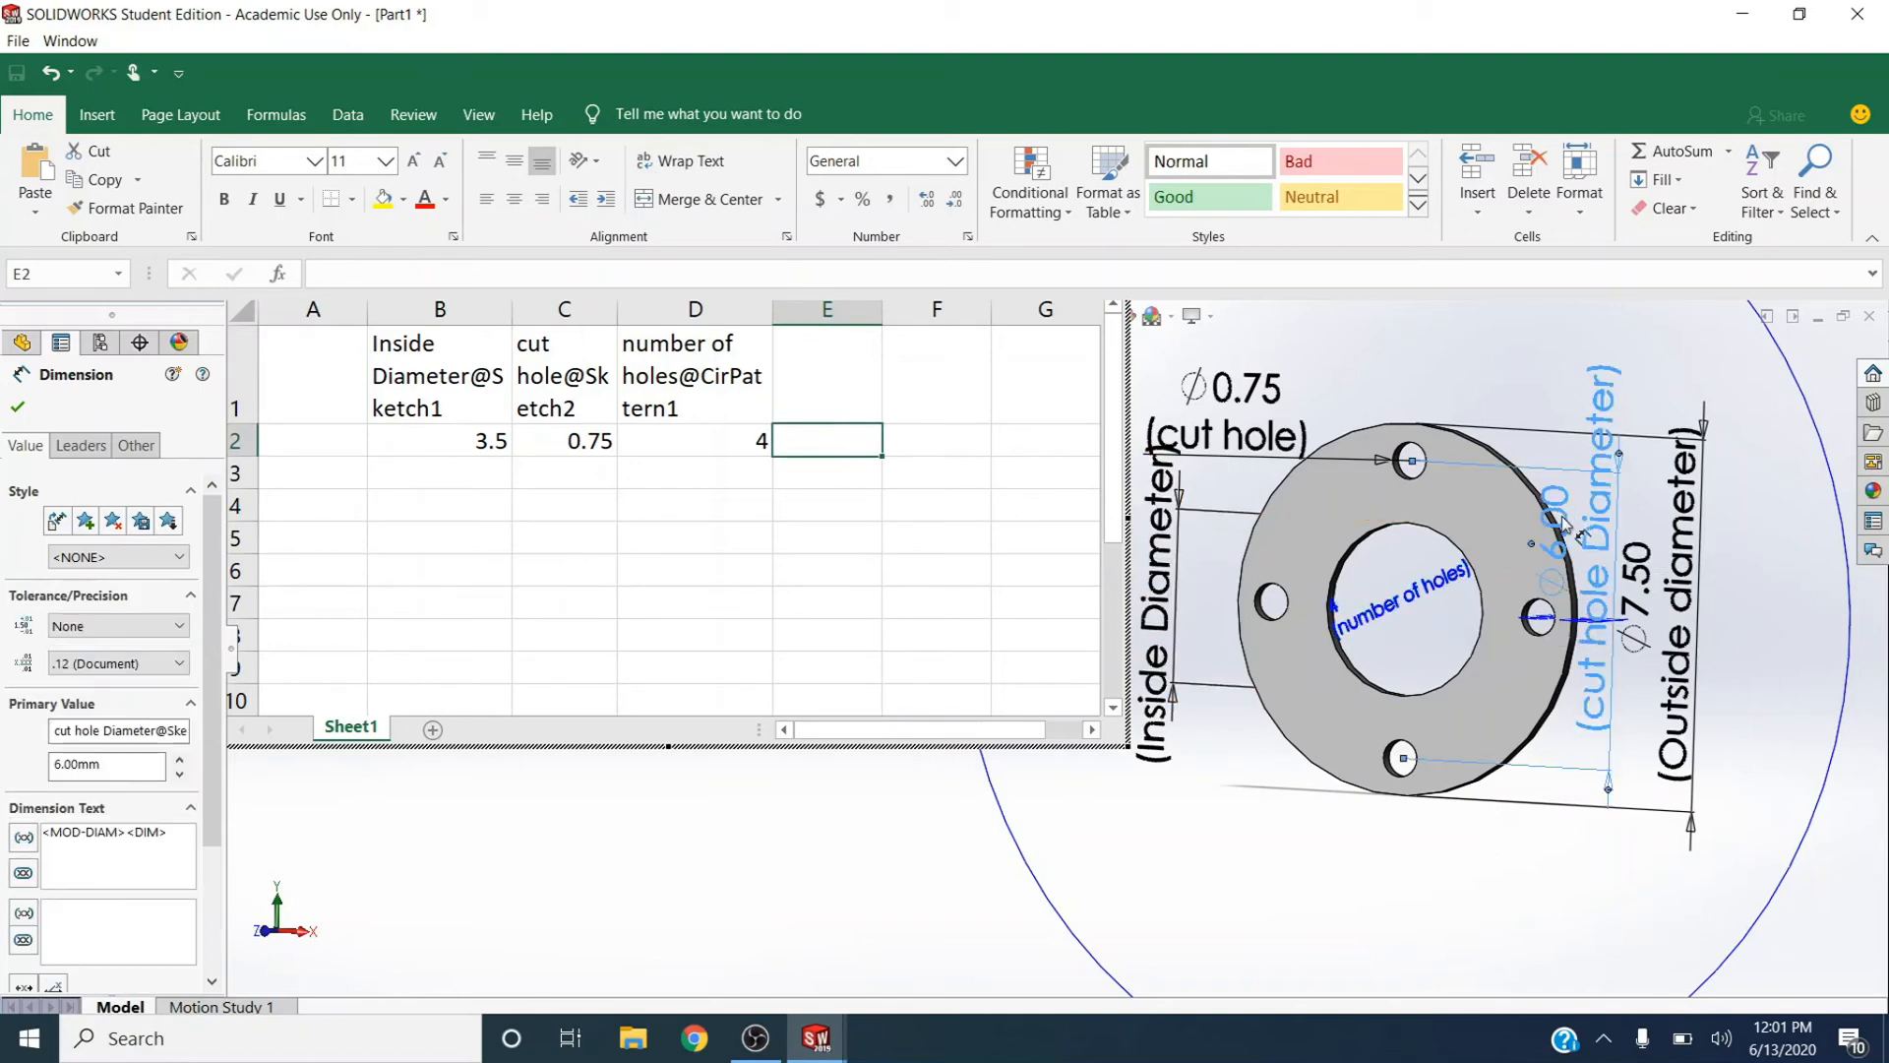
click(1412, 605)
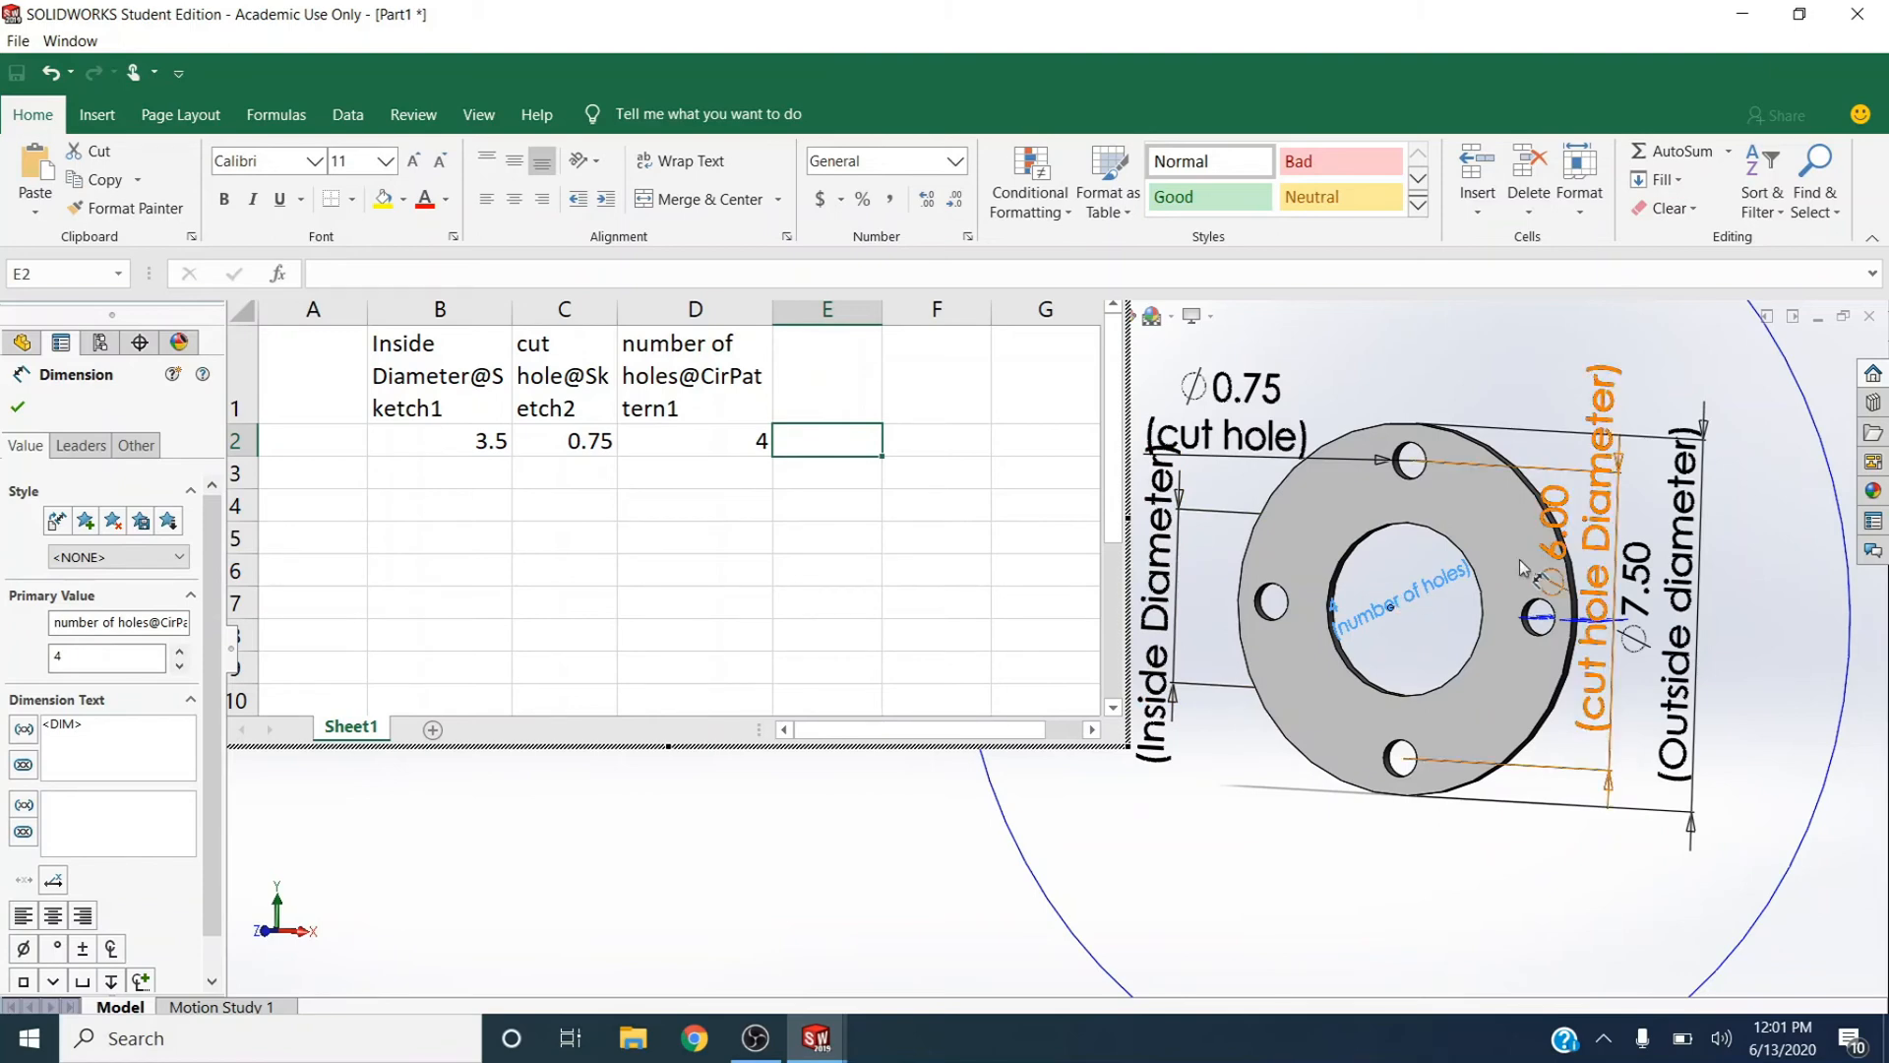
click(1552, 553)
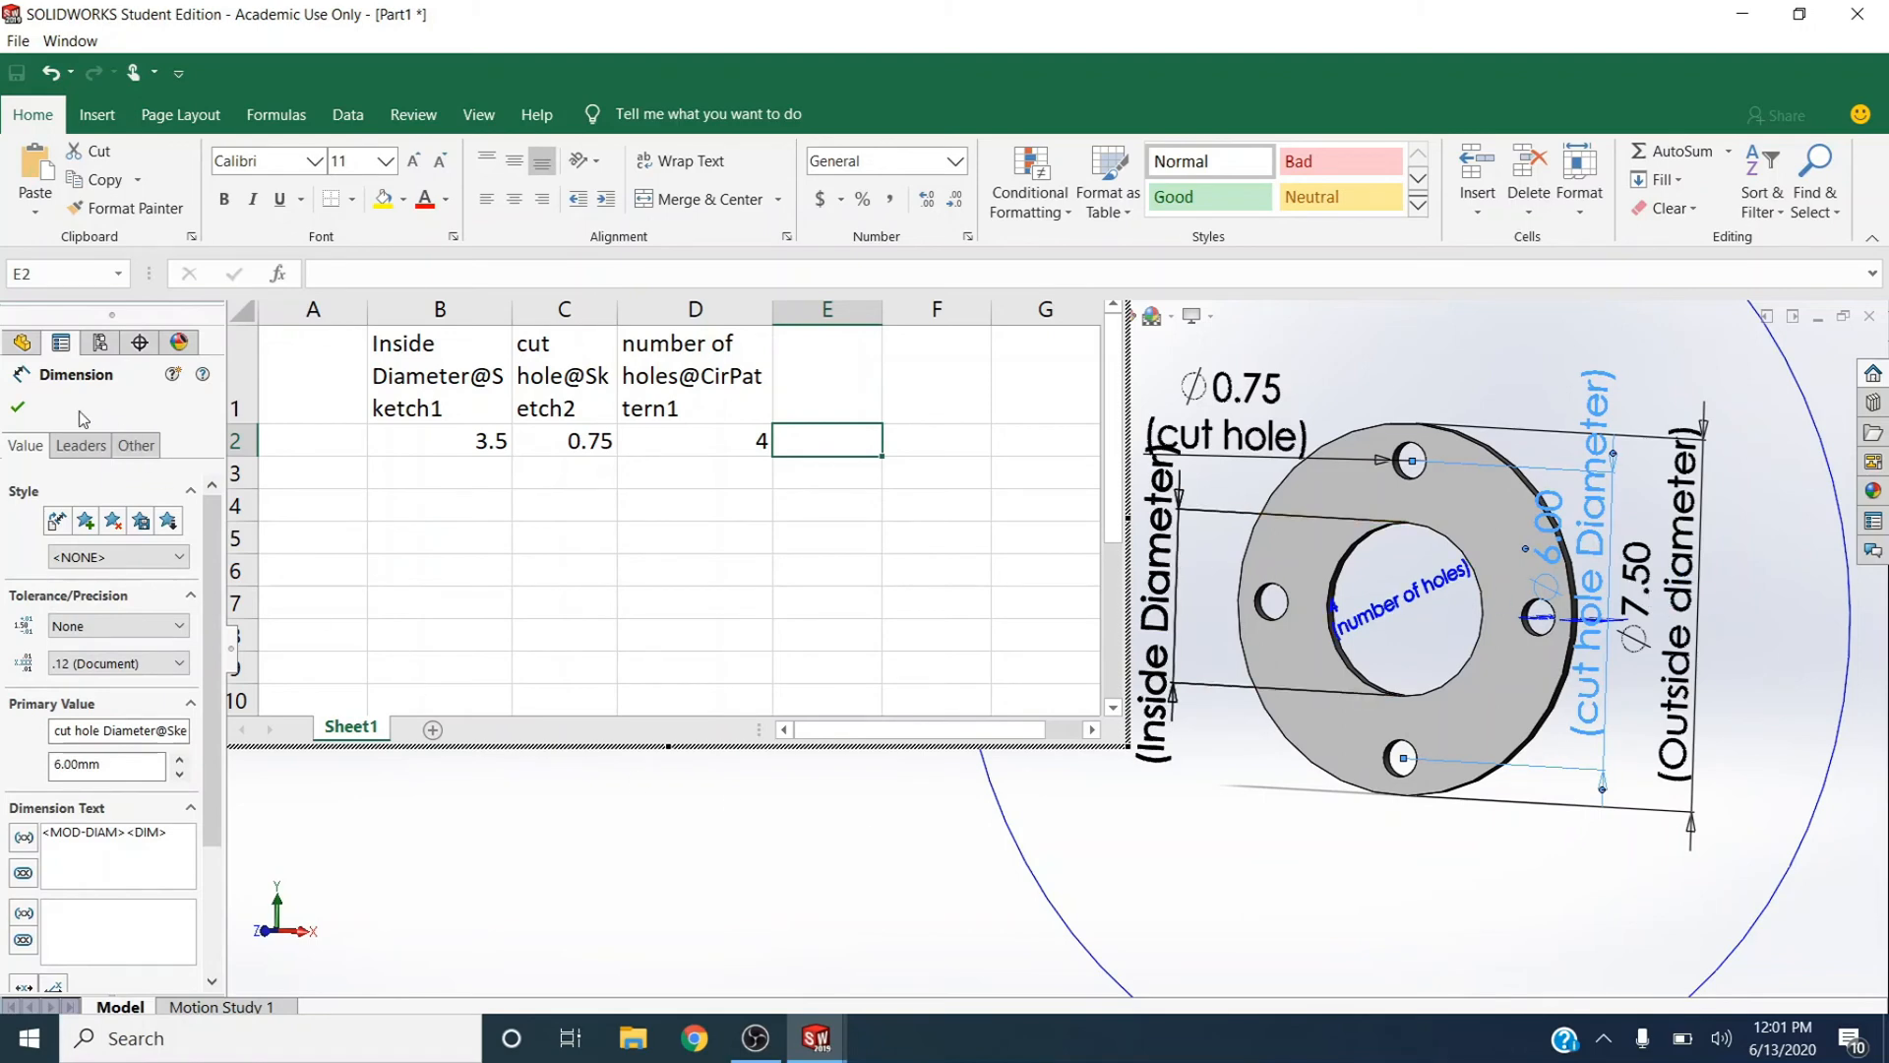
Name the configuration in cell A2 "3 inch" and close the dimension's properties
click(328, 440)
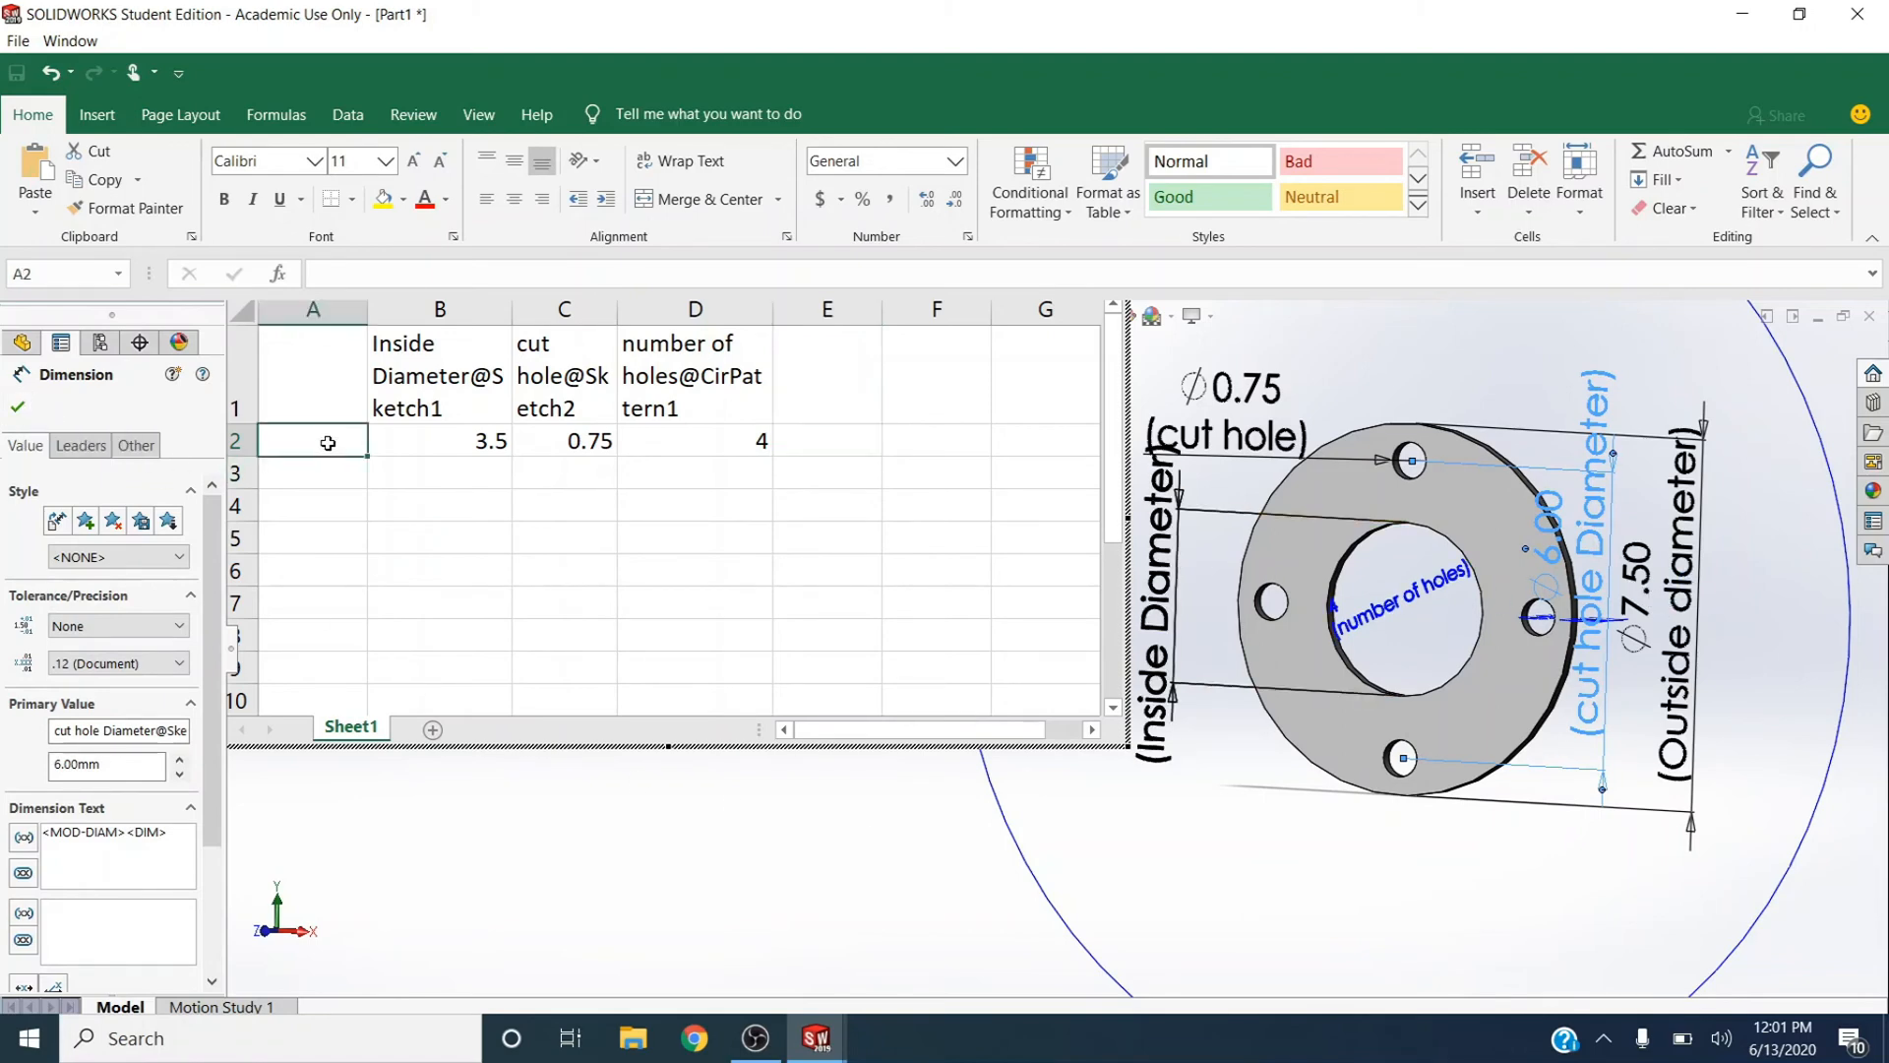
text(3 )
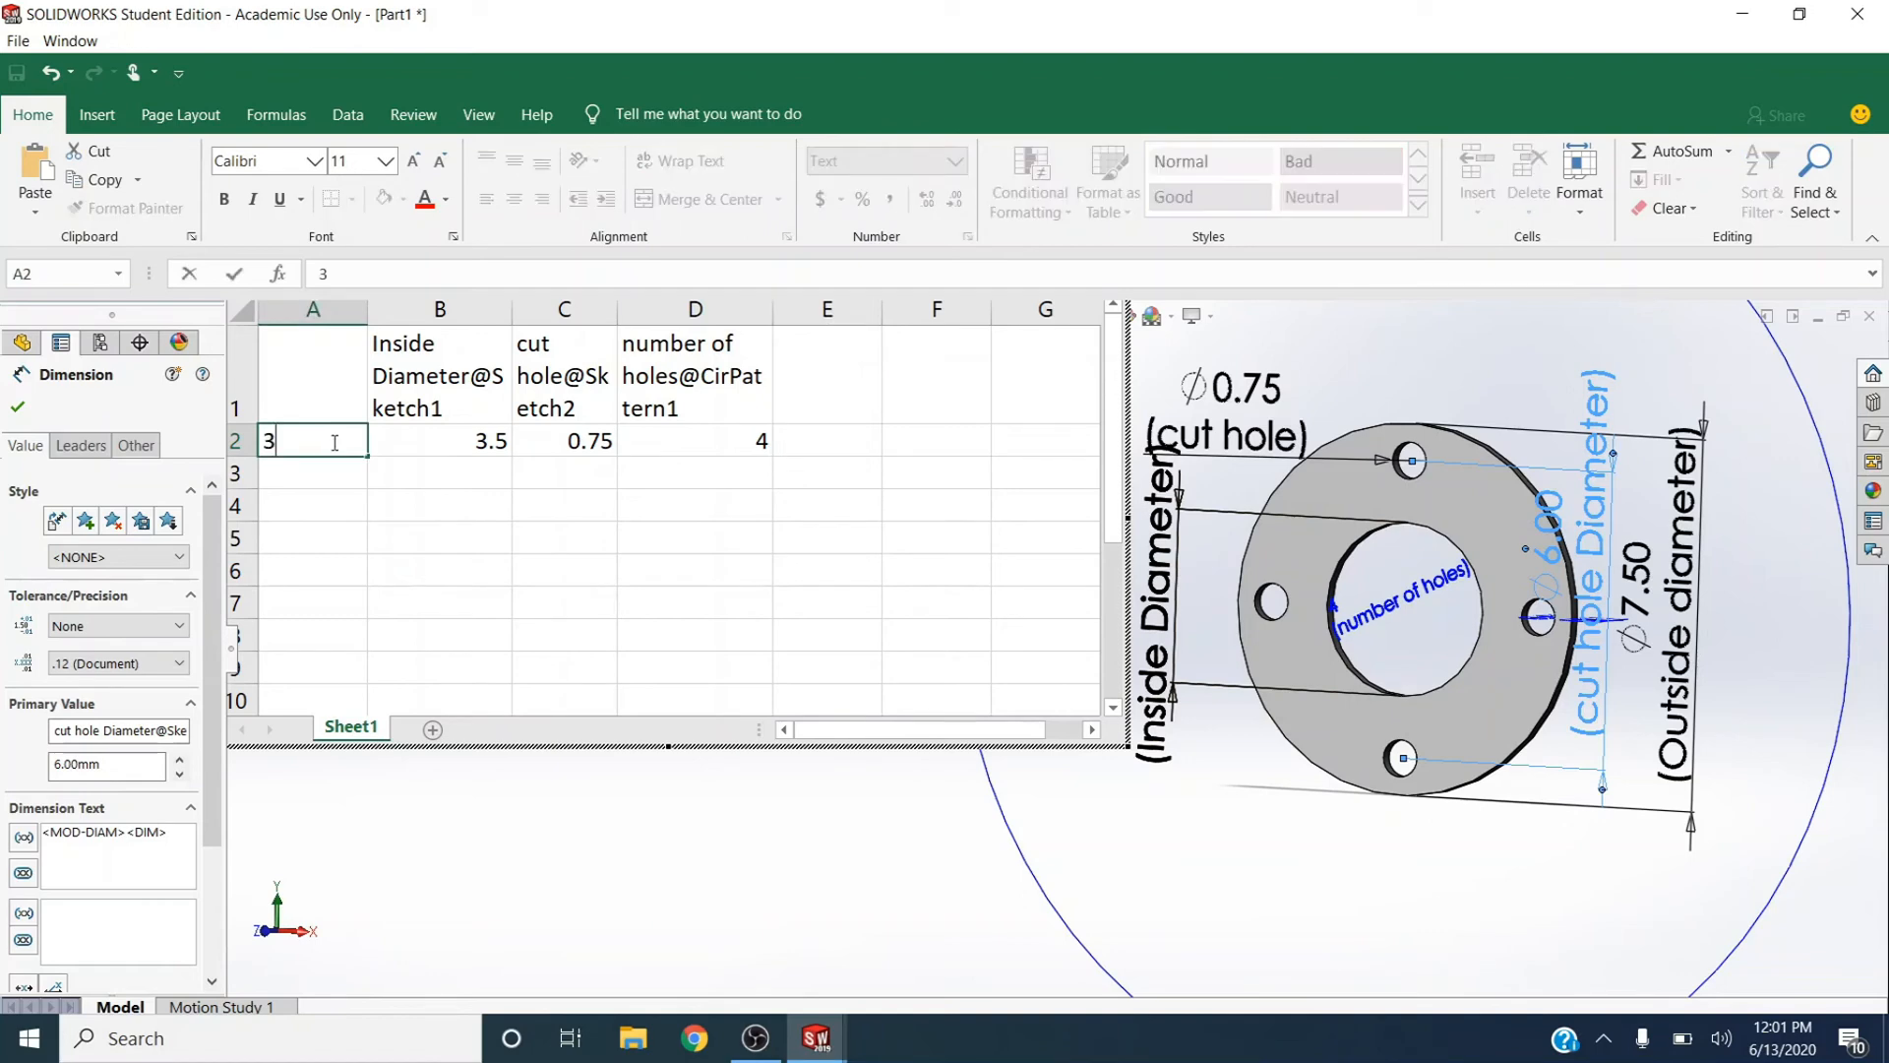
text(inch)
click(19, 408)
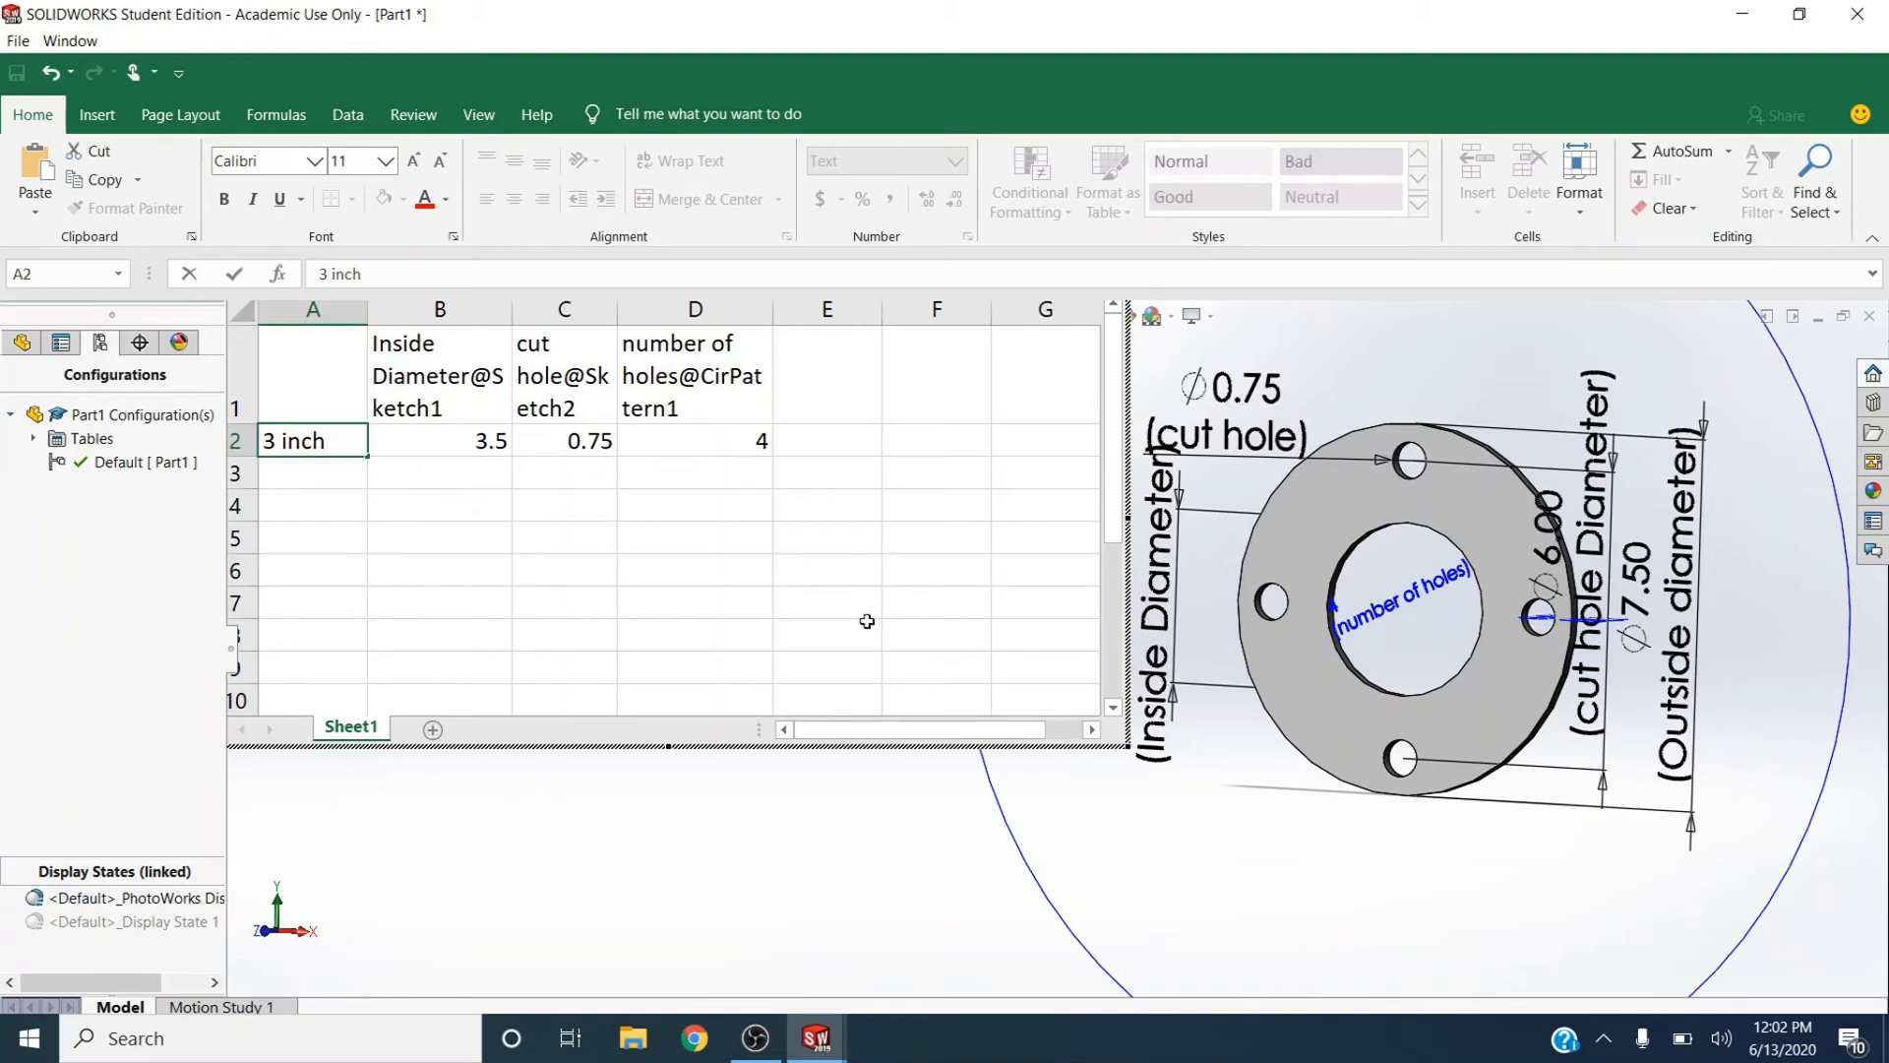
click(874, 461)
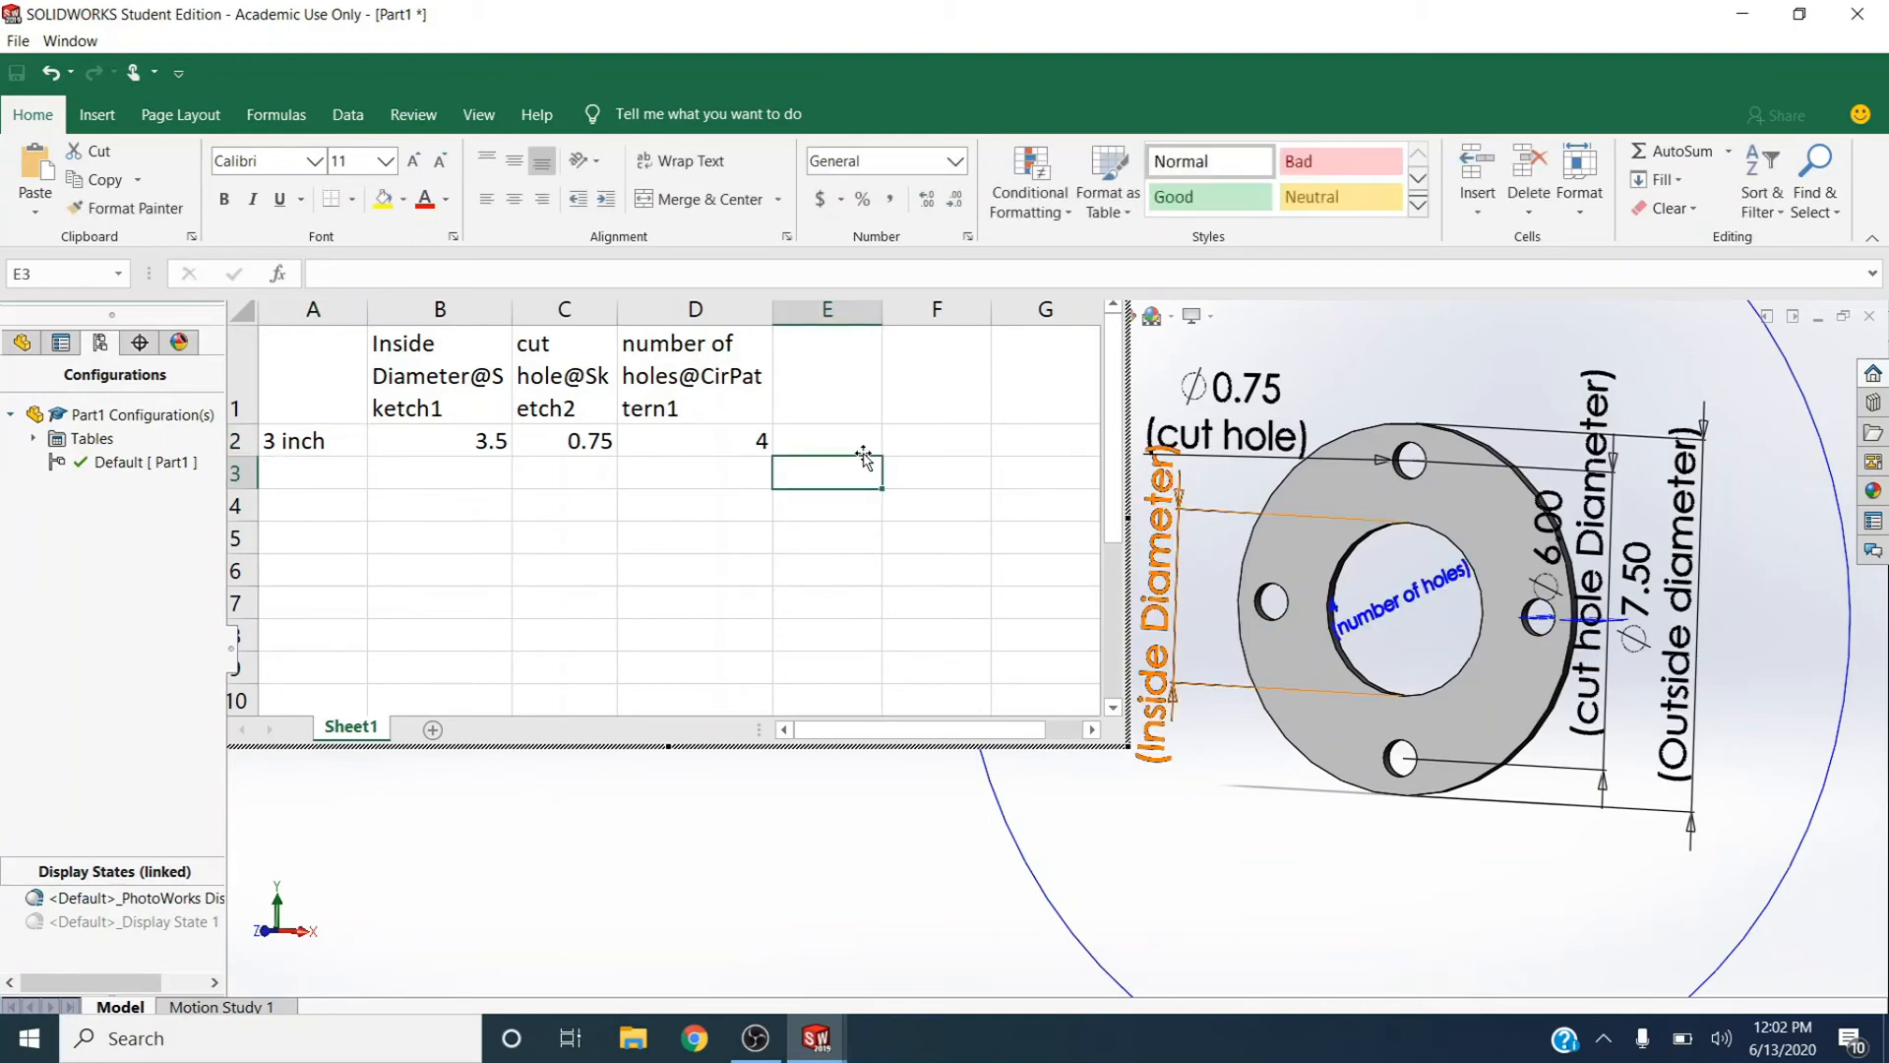
click(847, 437)
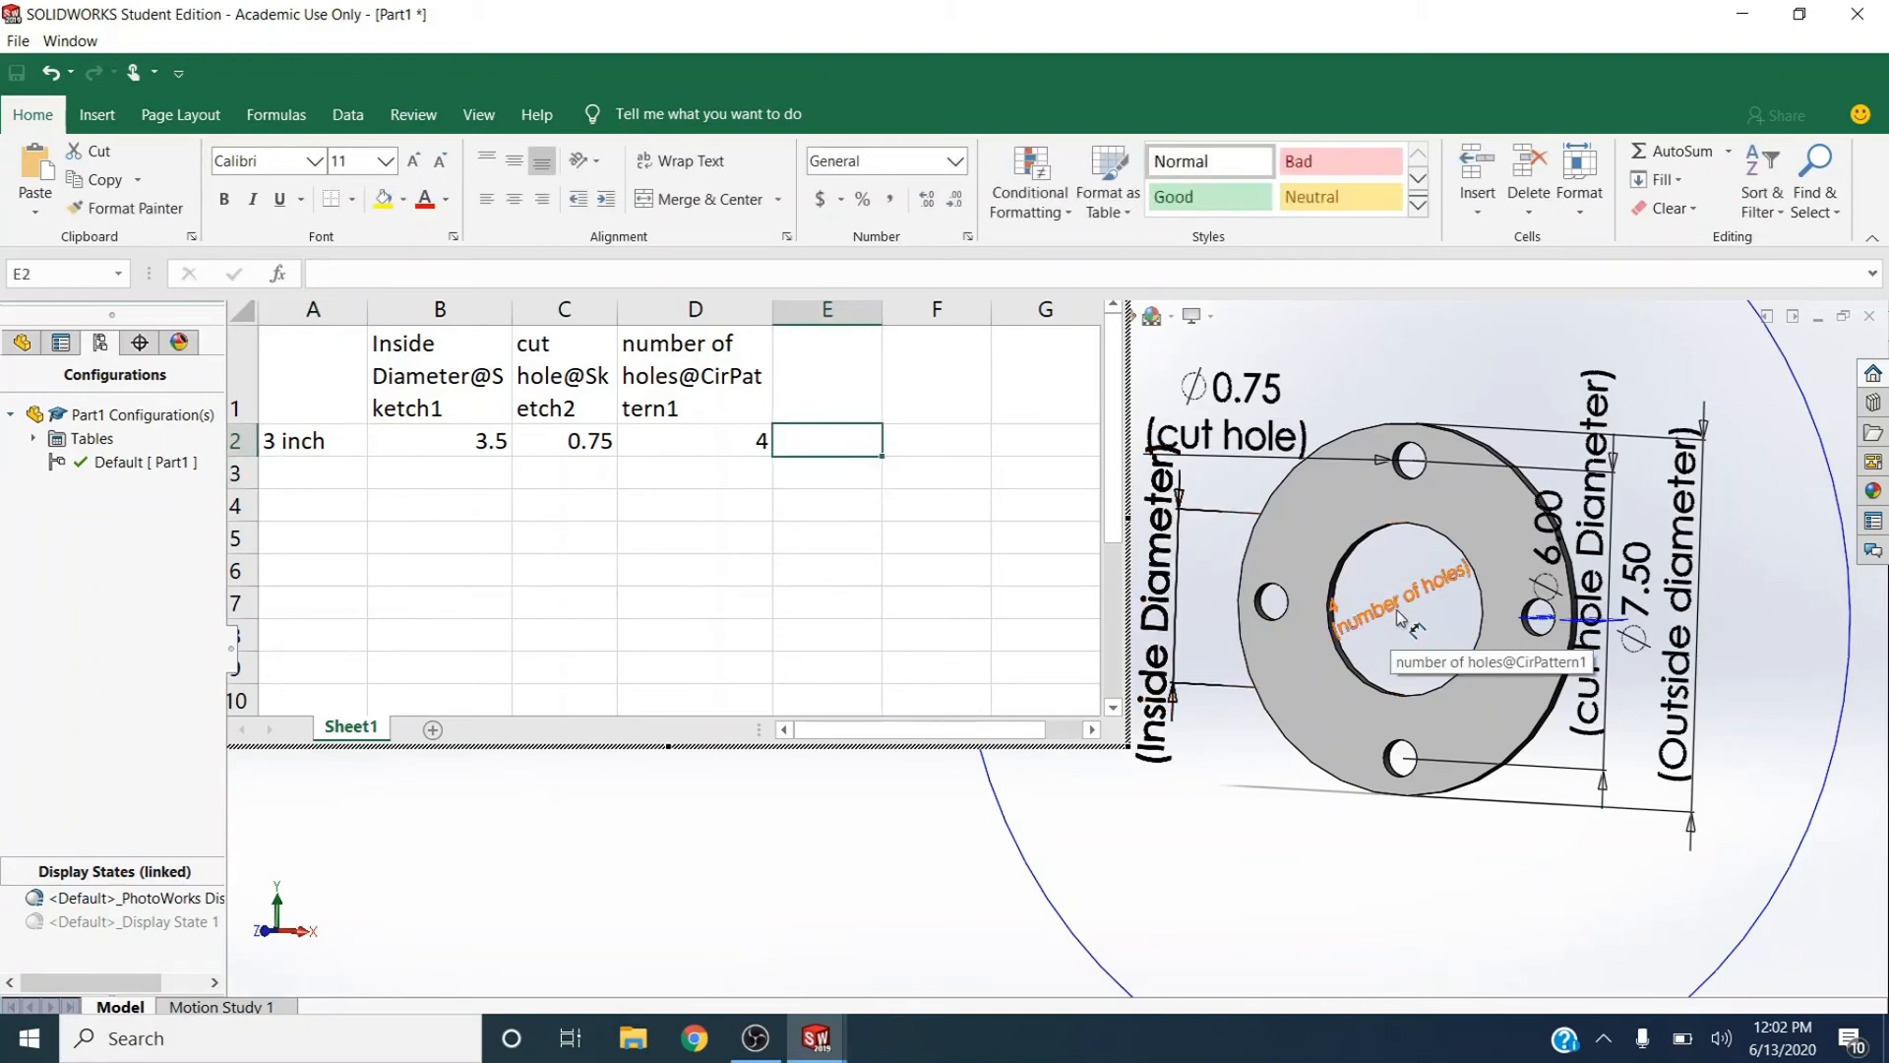
click(1402, 618)
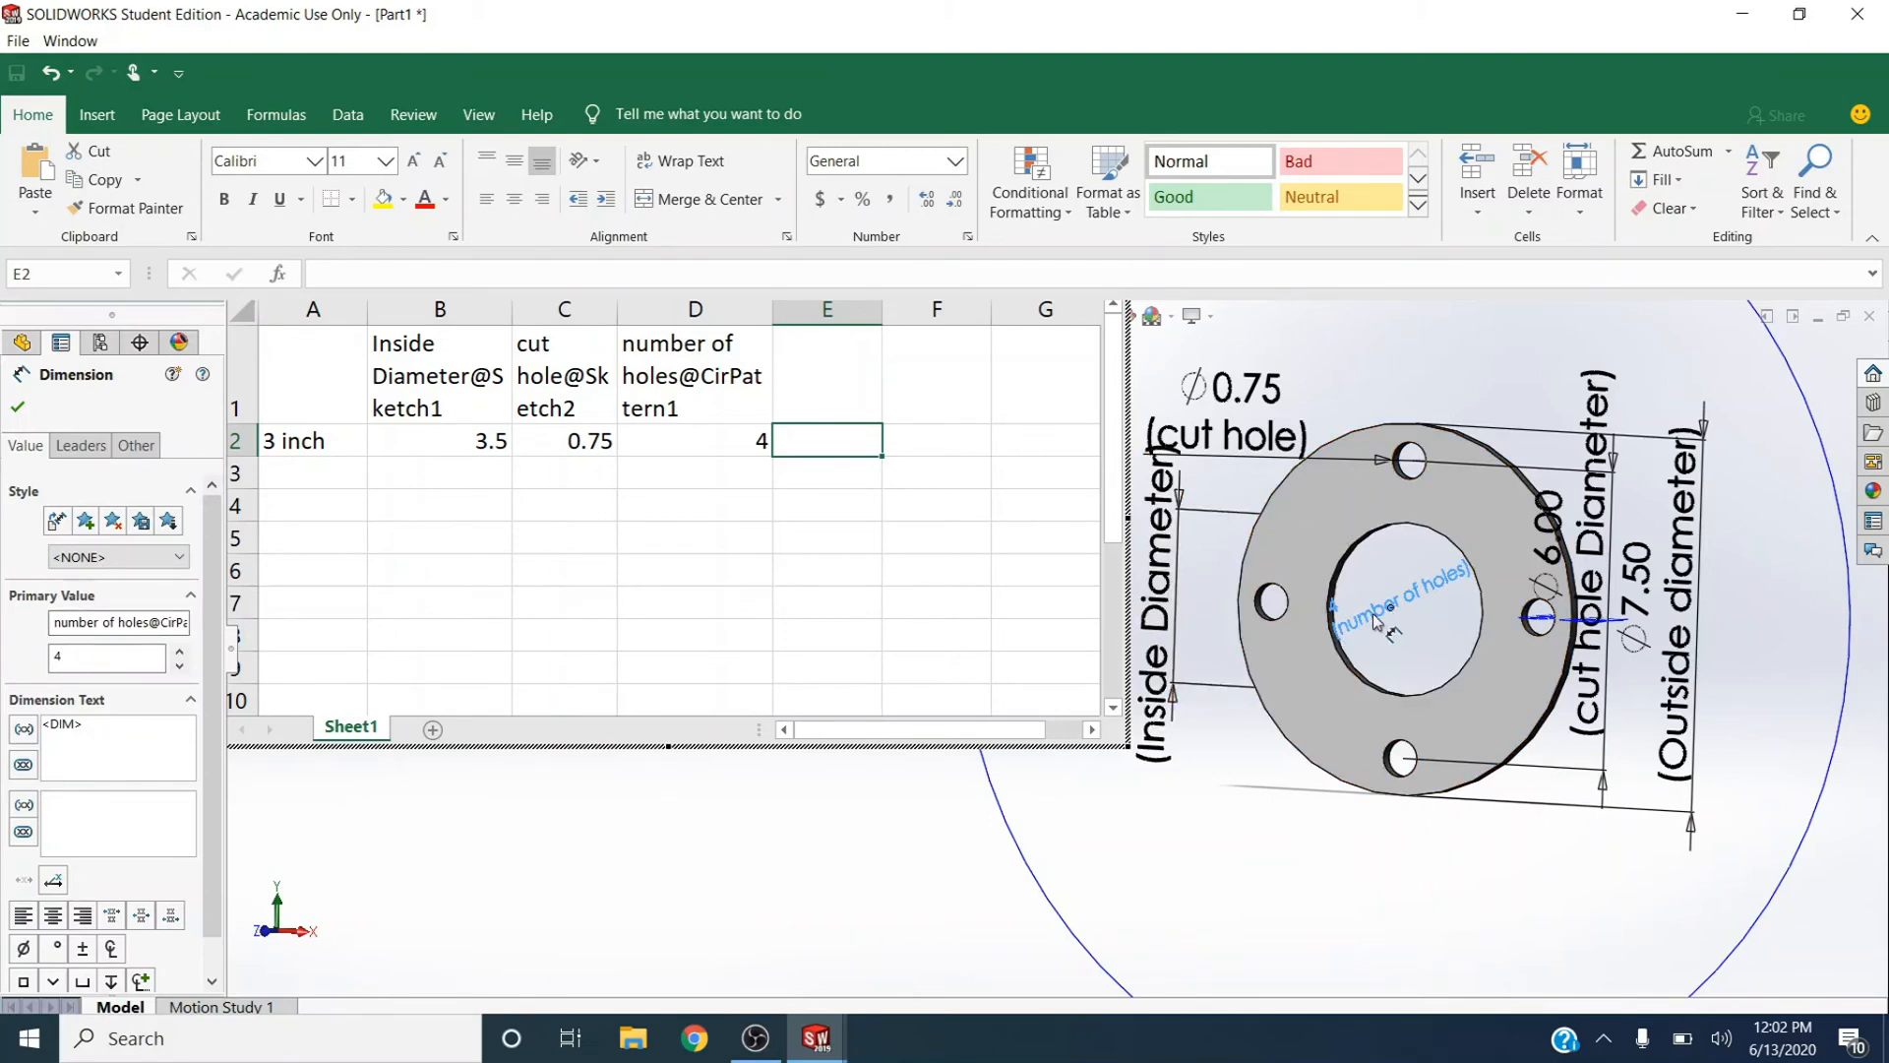
Close the design table to generate the 3 inch configuration and dismiss the notice
click(876, 876)
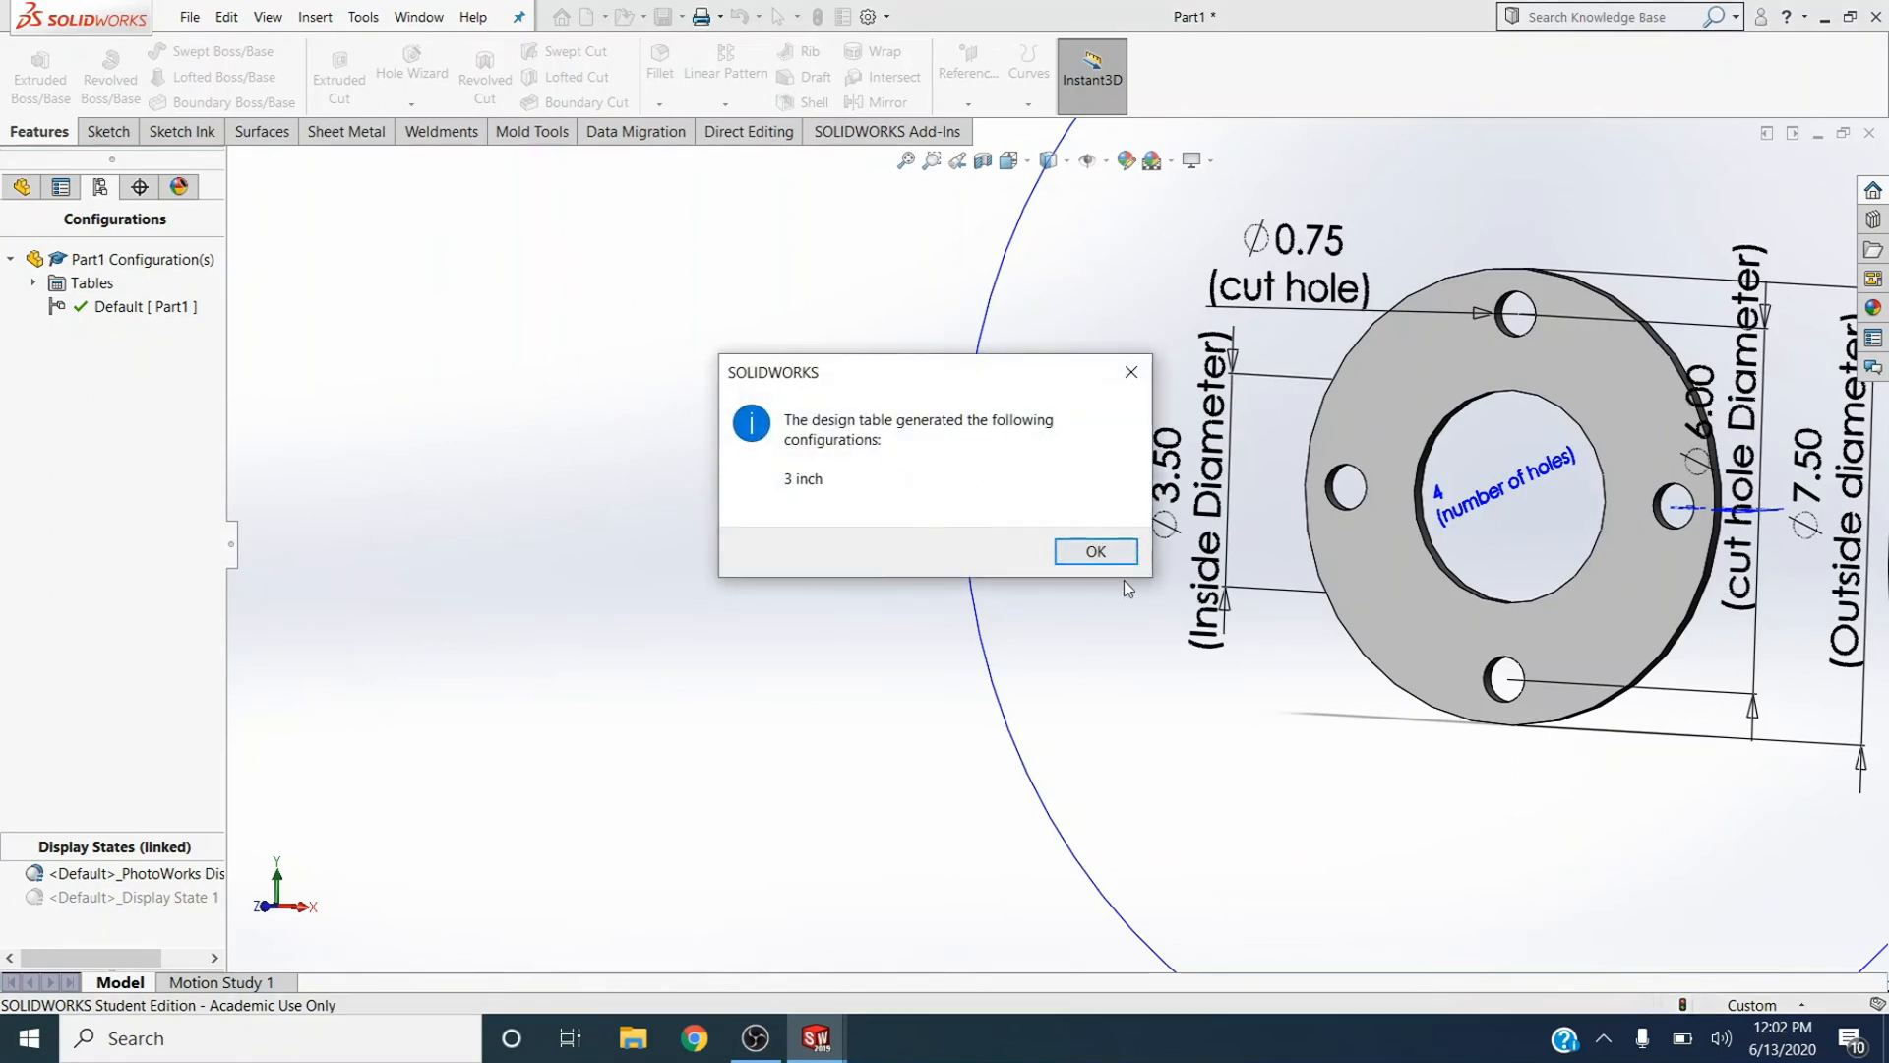
click(1095, 552)
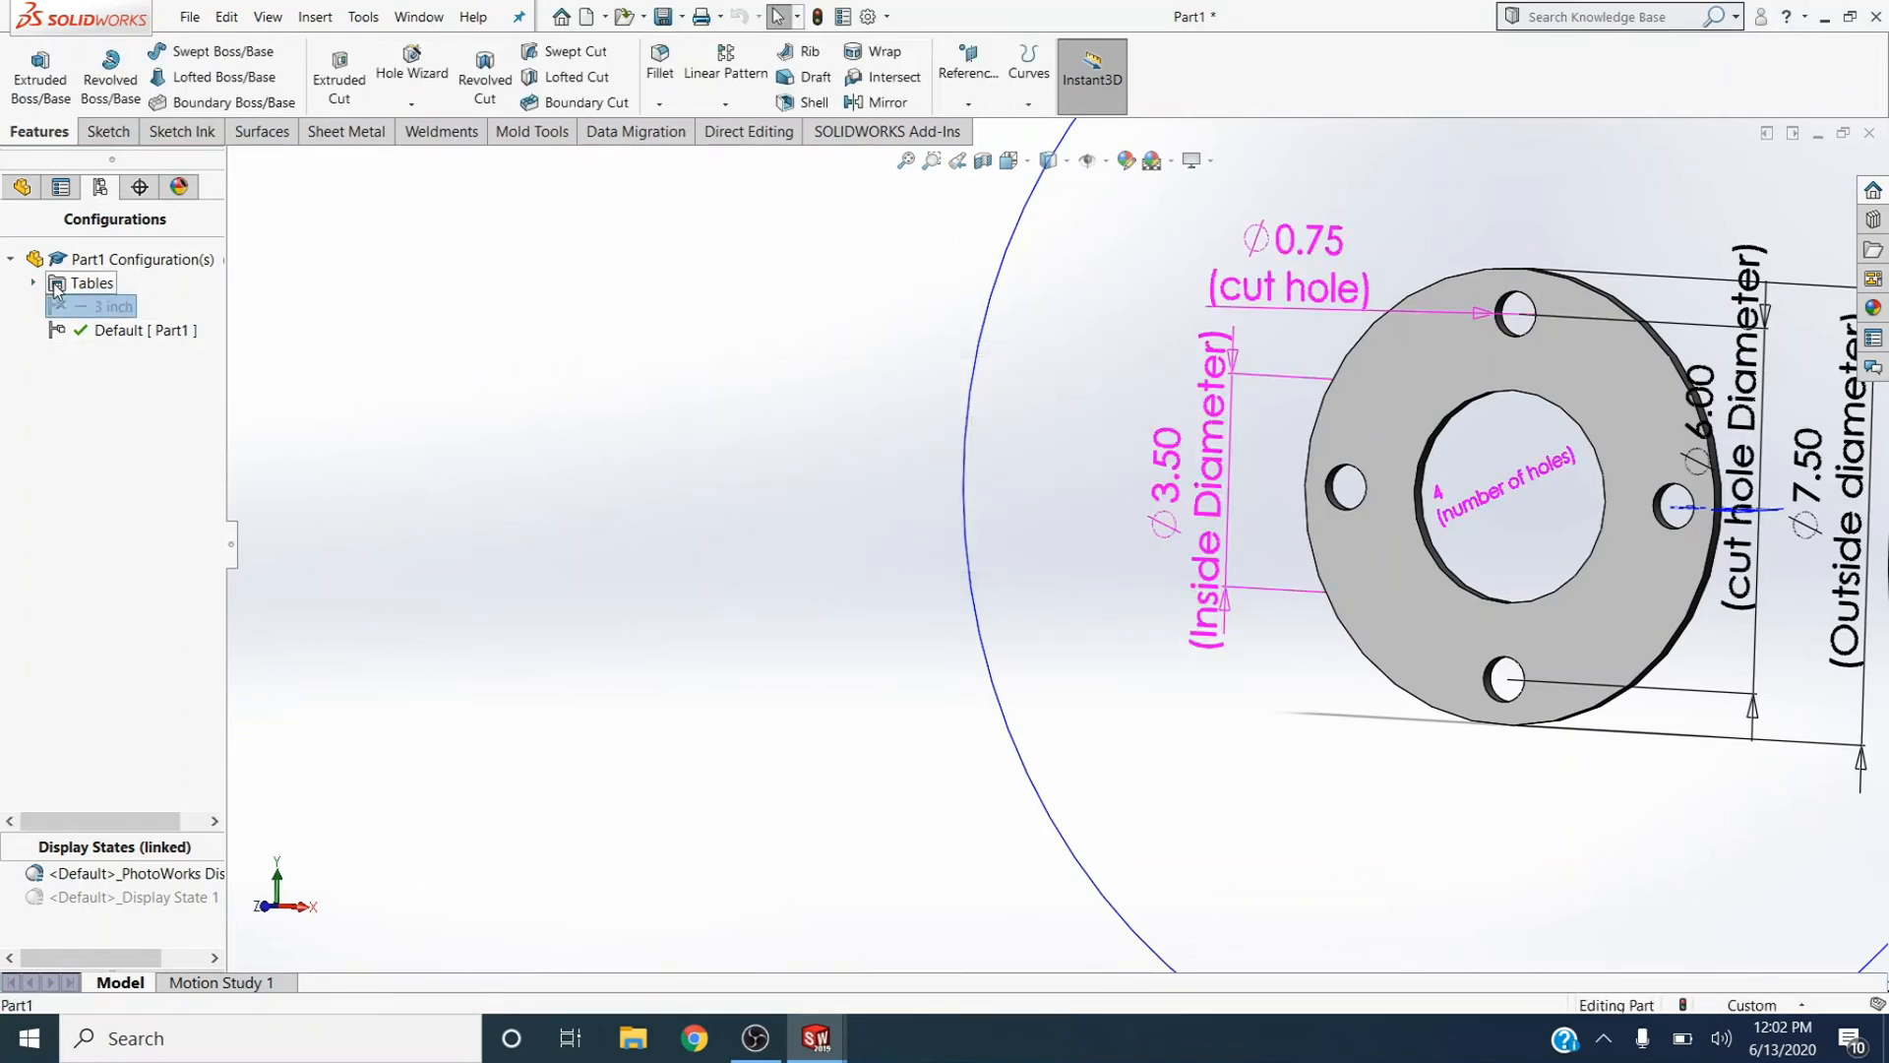
Reopen the part's design table for editing, adding none of the proposed configurations or parameters
click(33, 282)
right_click(128, 311)
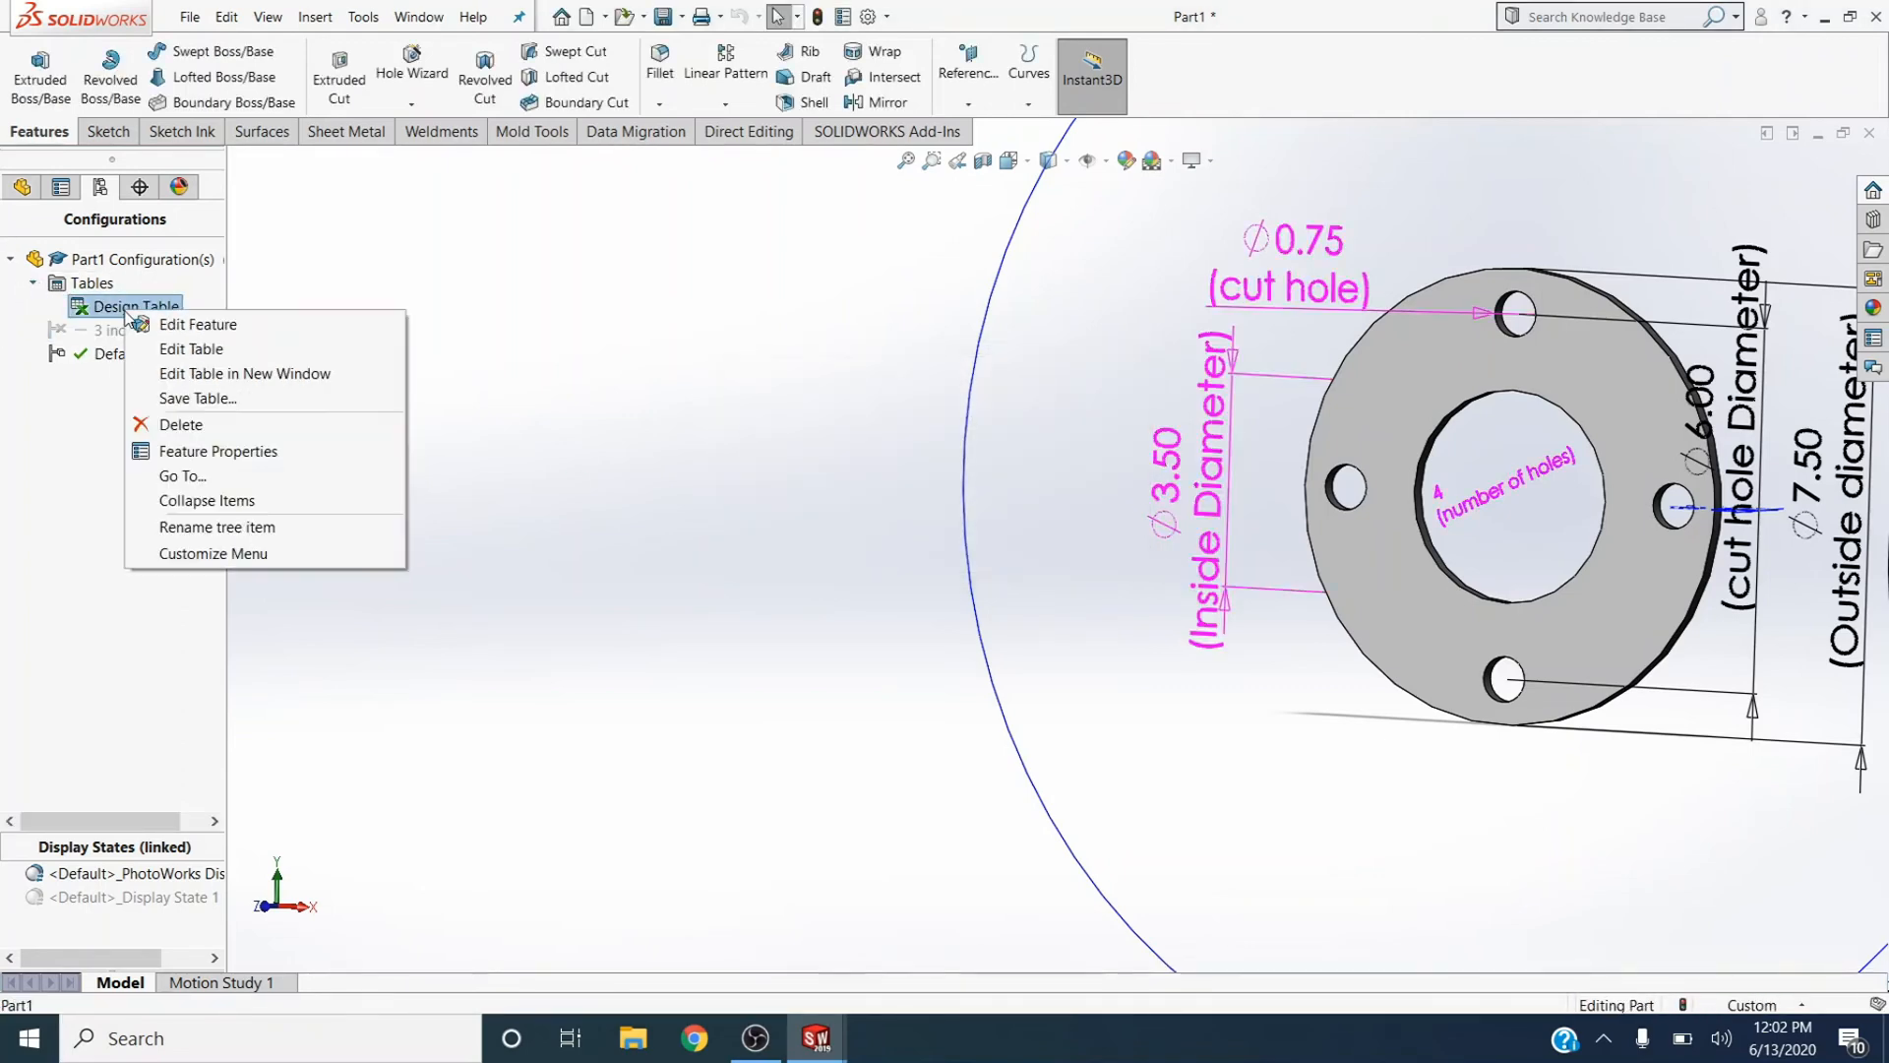
click(193, 351)
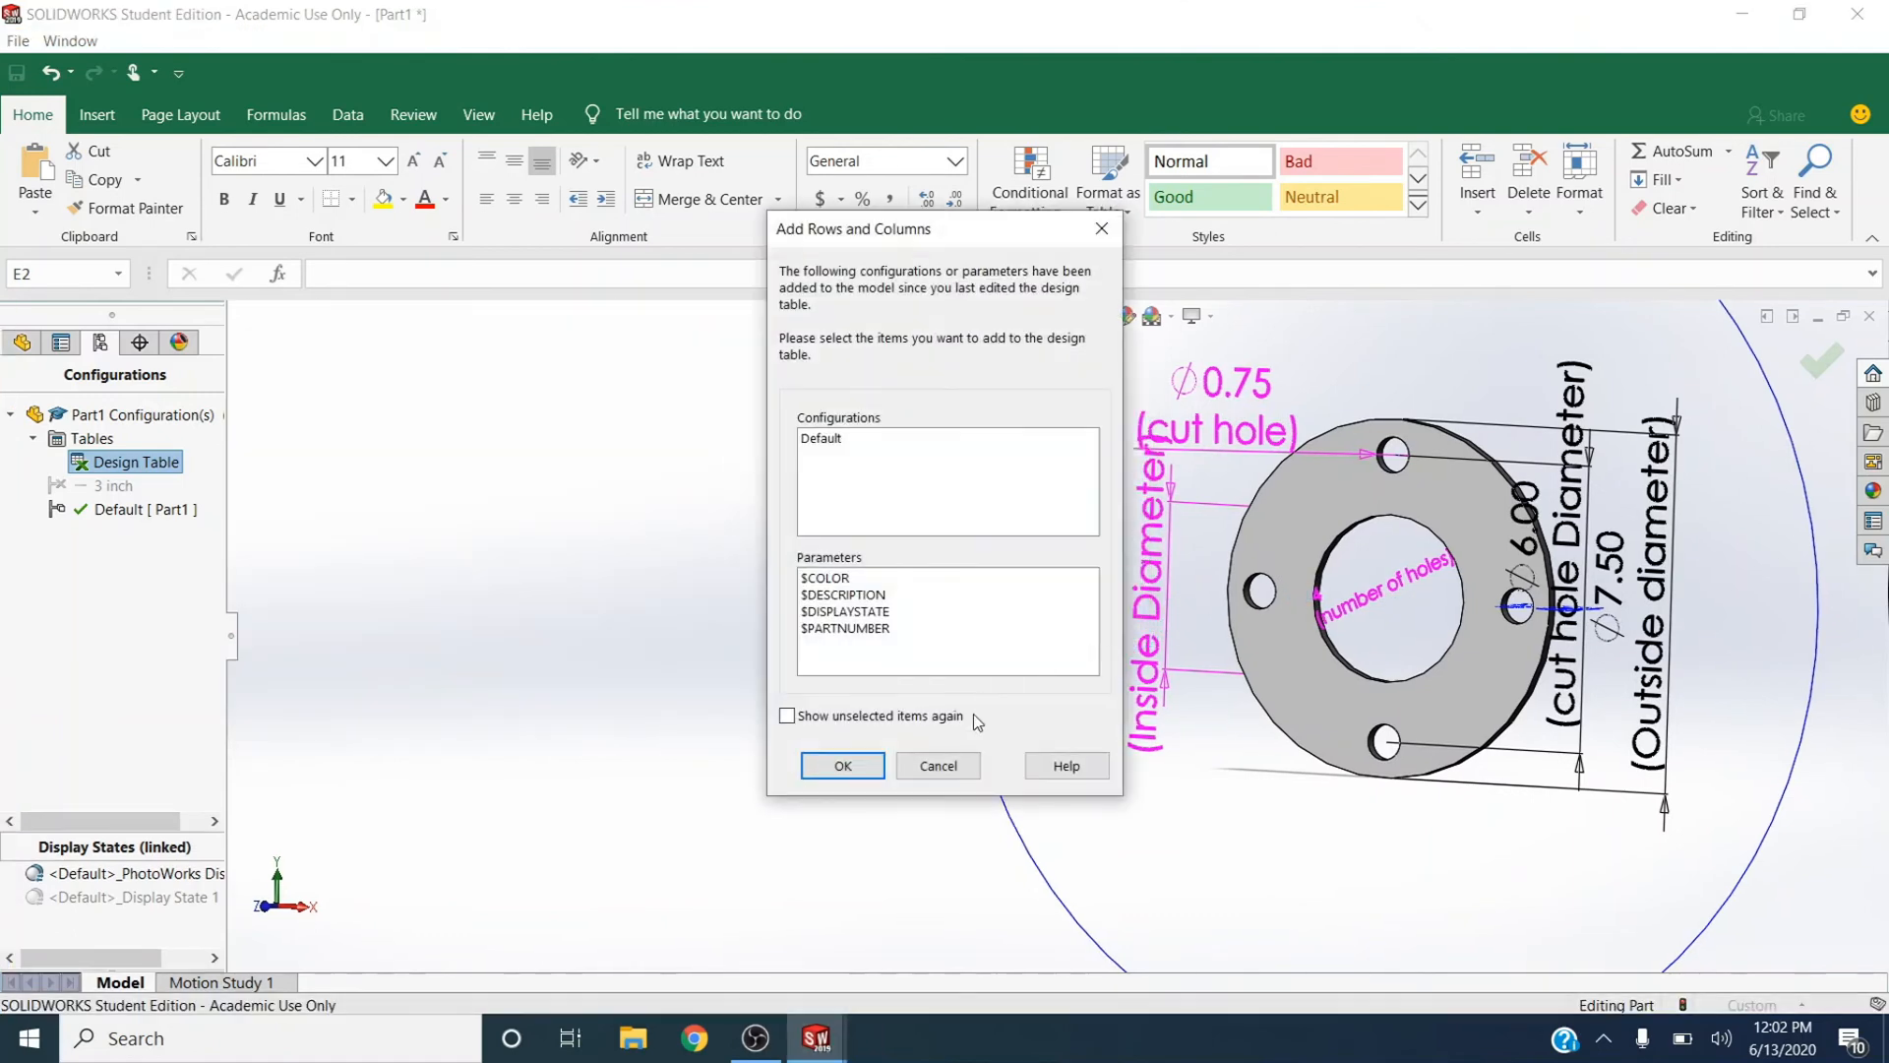
click(844, 766)
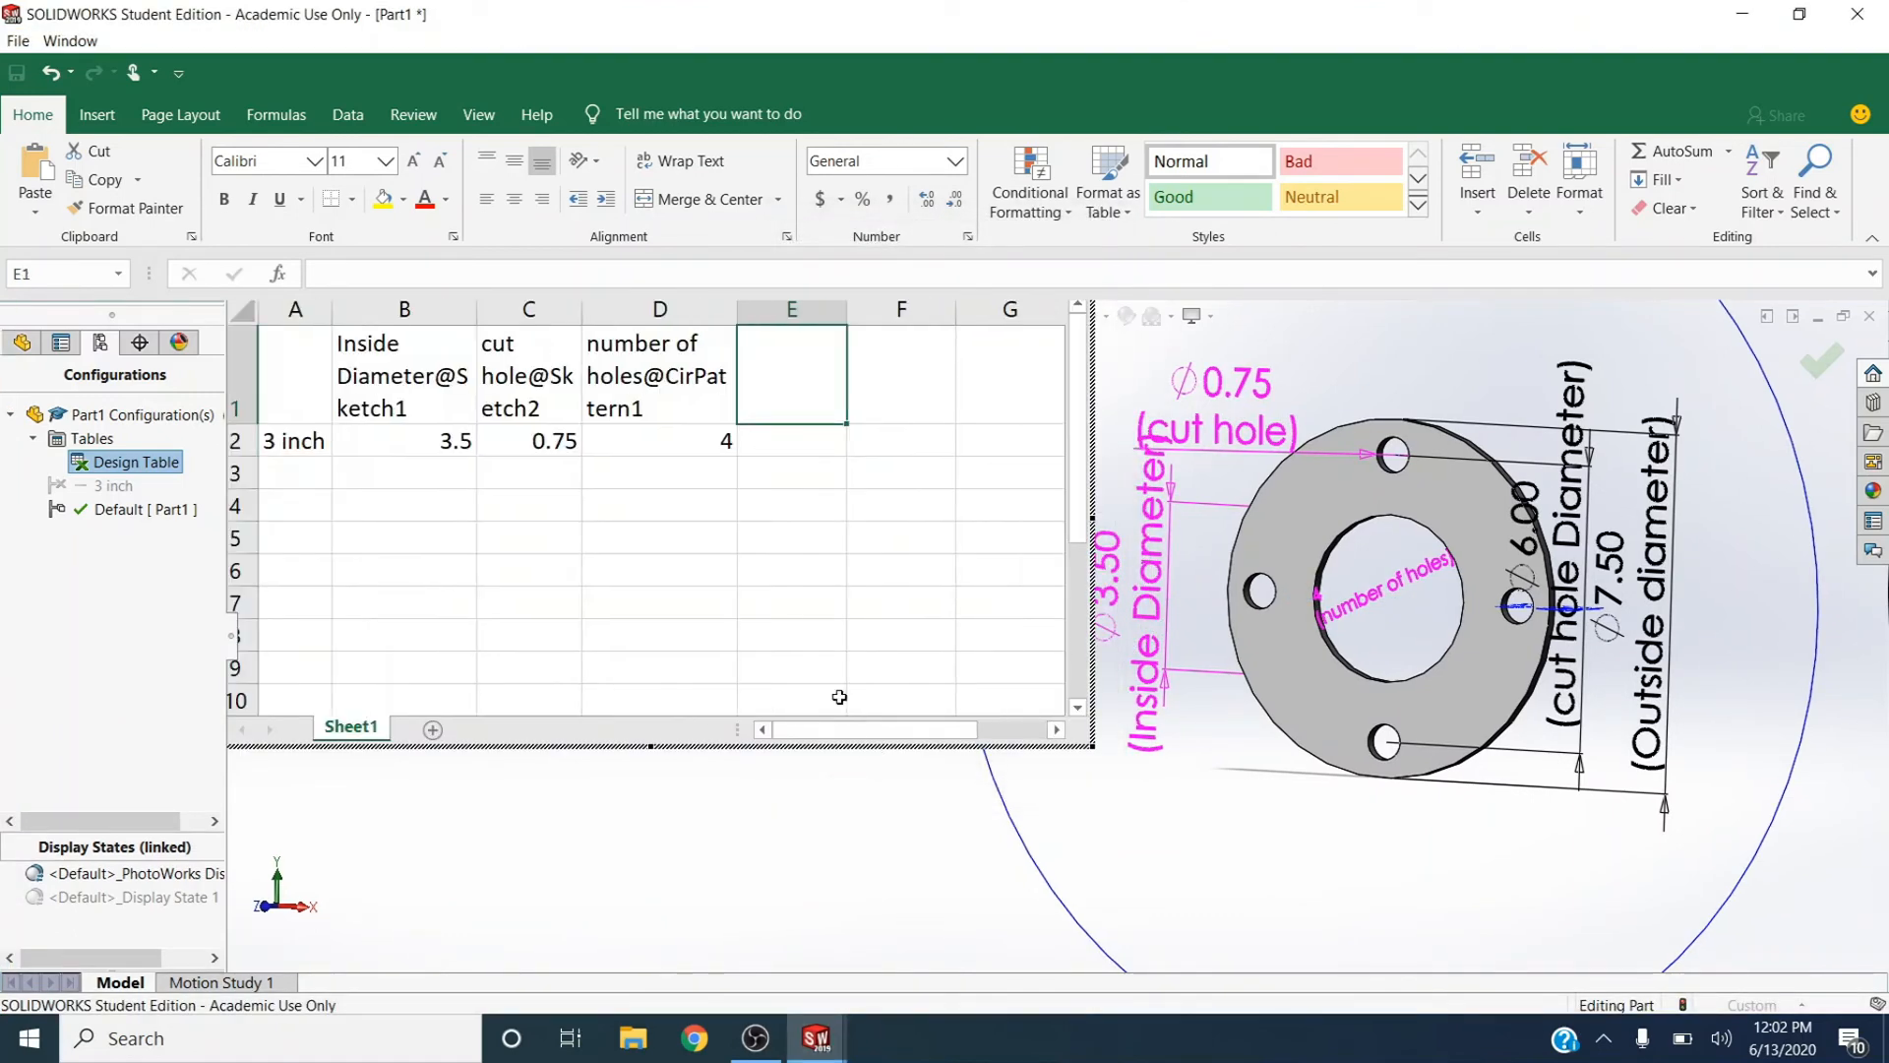
Add the cut hole Diameter and Outside diameter dimensions to the design table in columns E and F
click(822, 463)
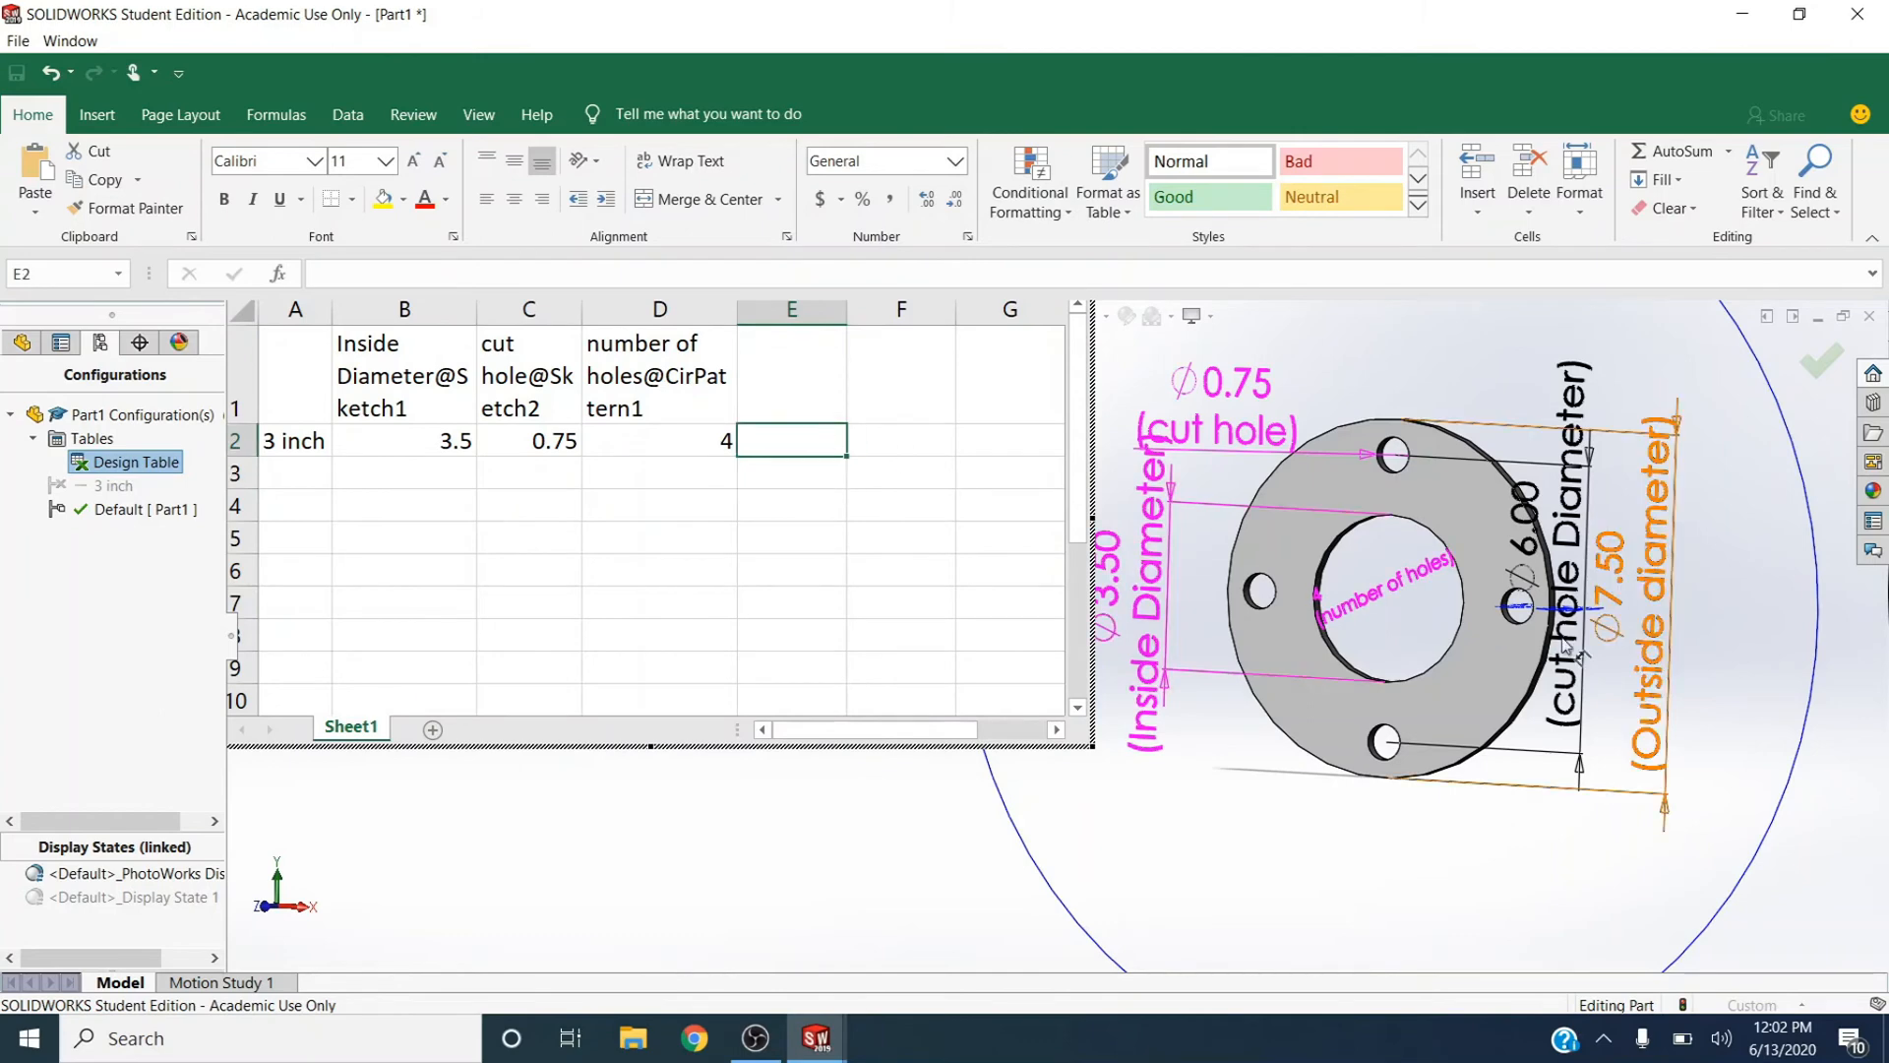
click(1393, 596)
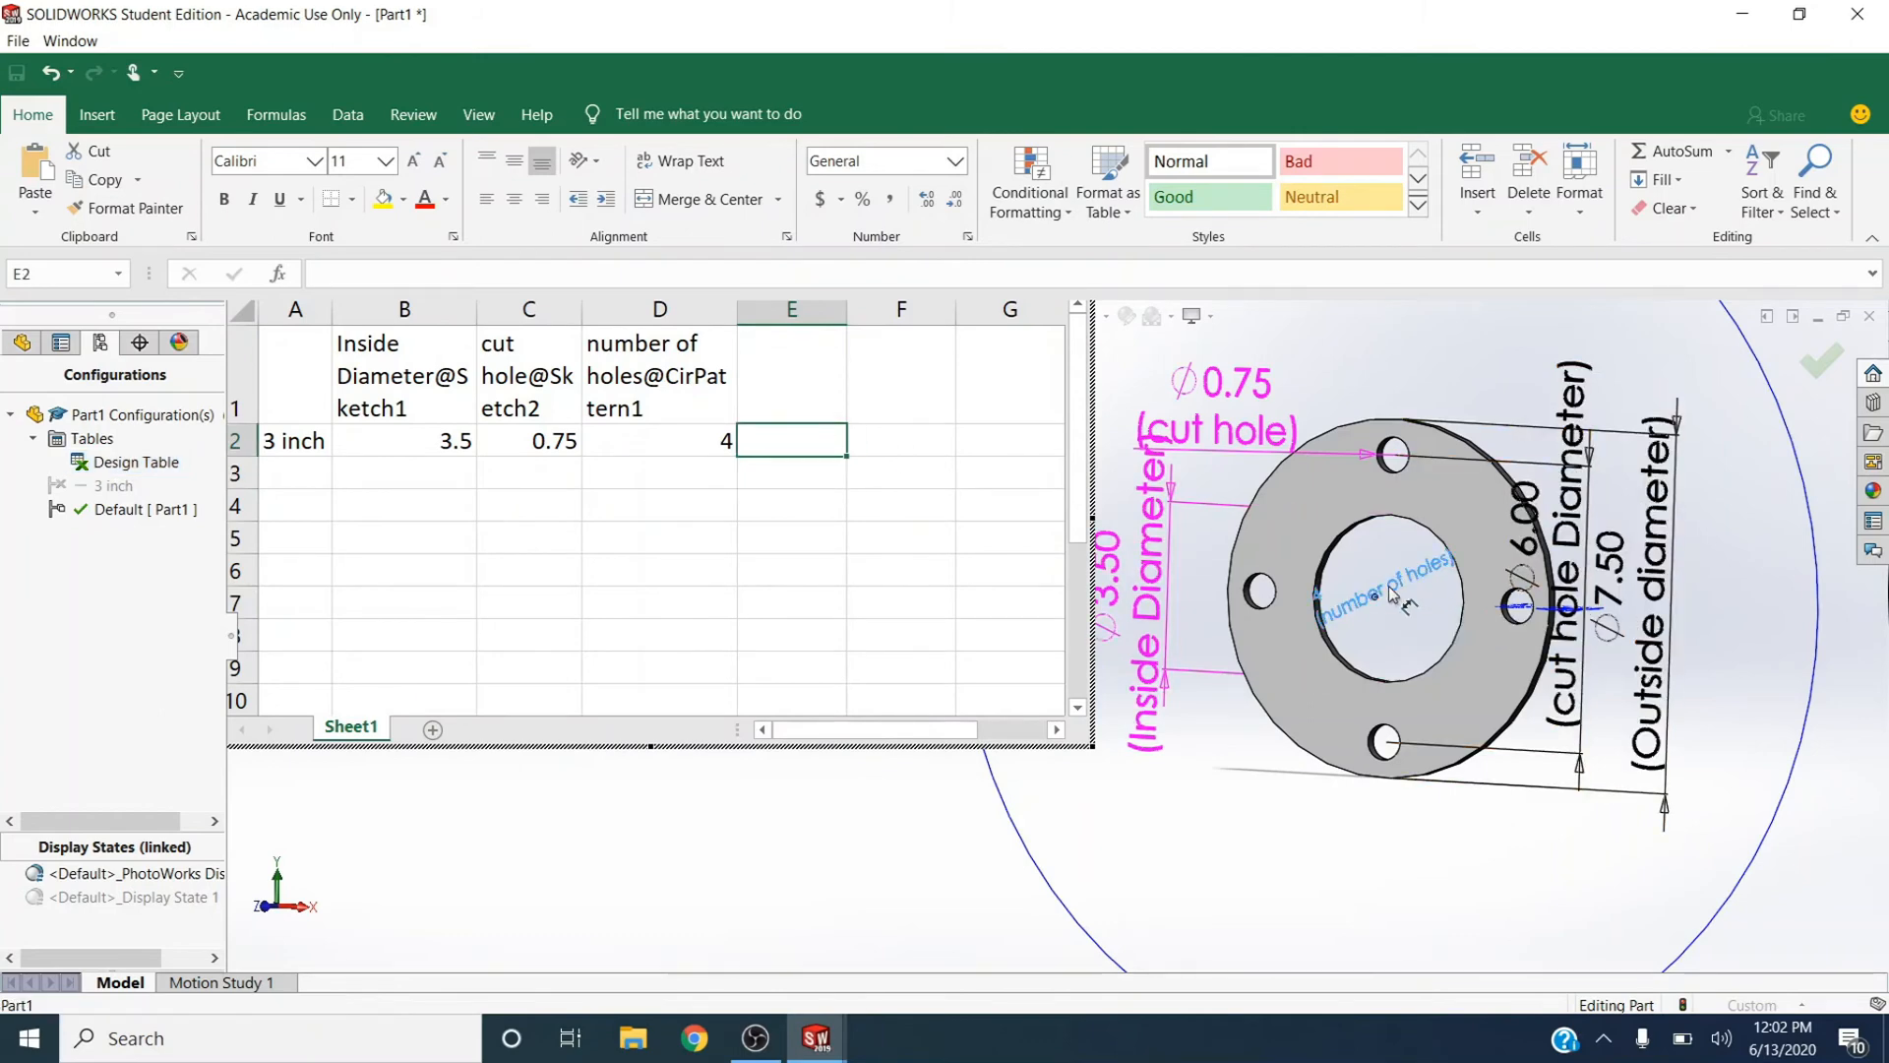
key(Up)
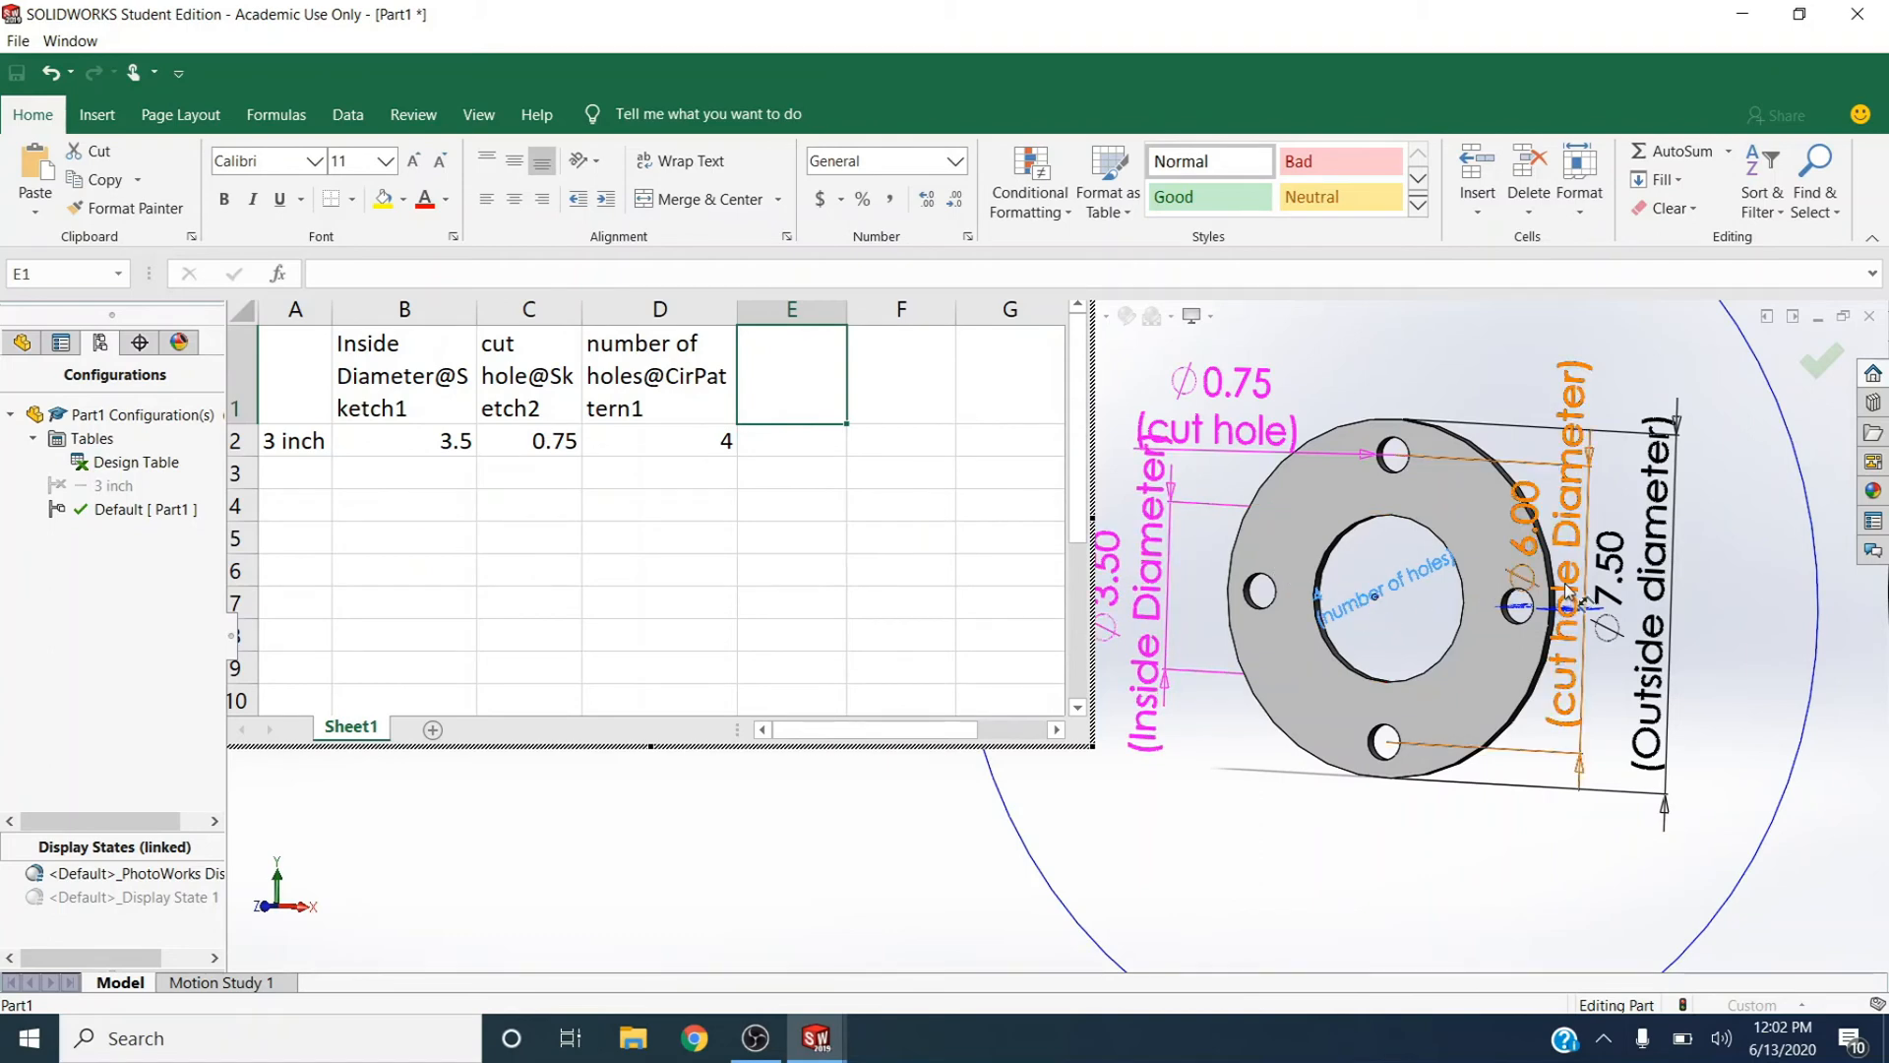
double_click(1504, 594)
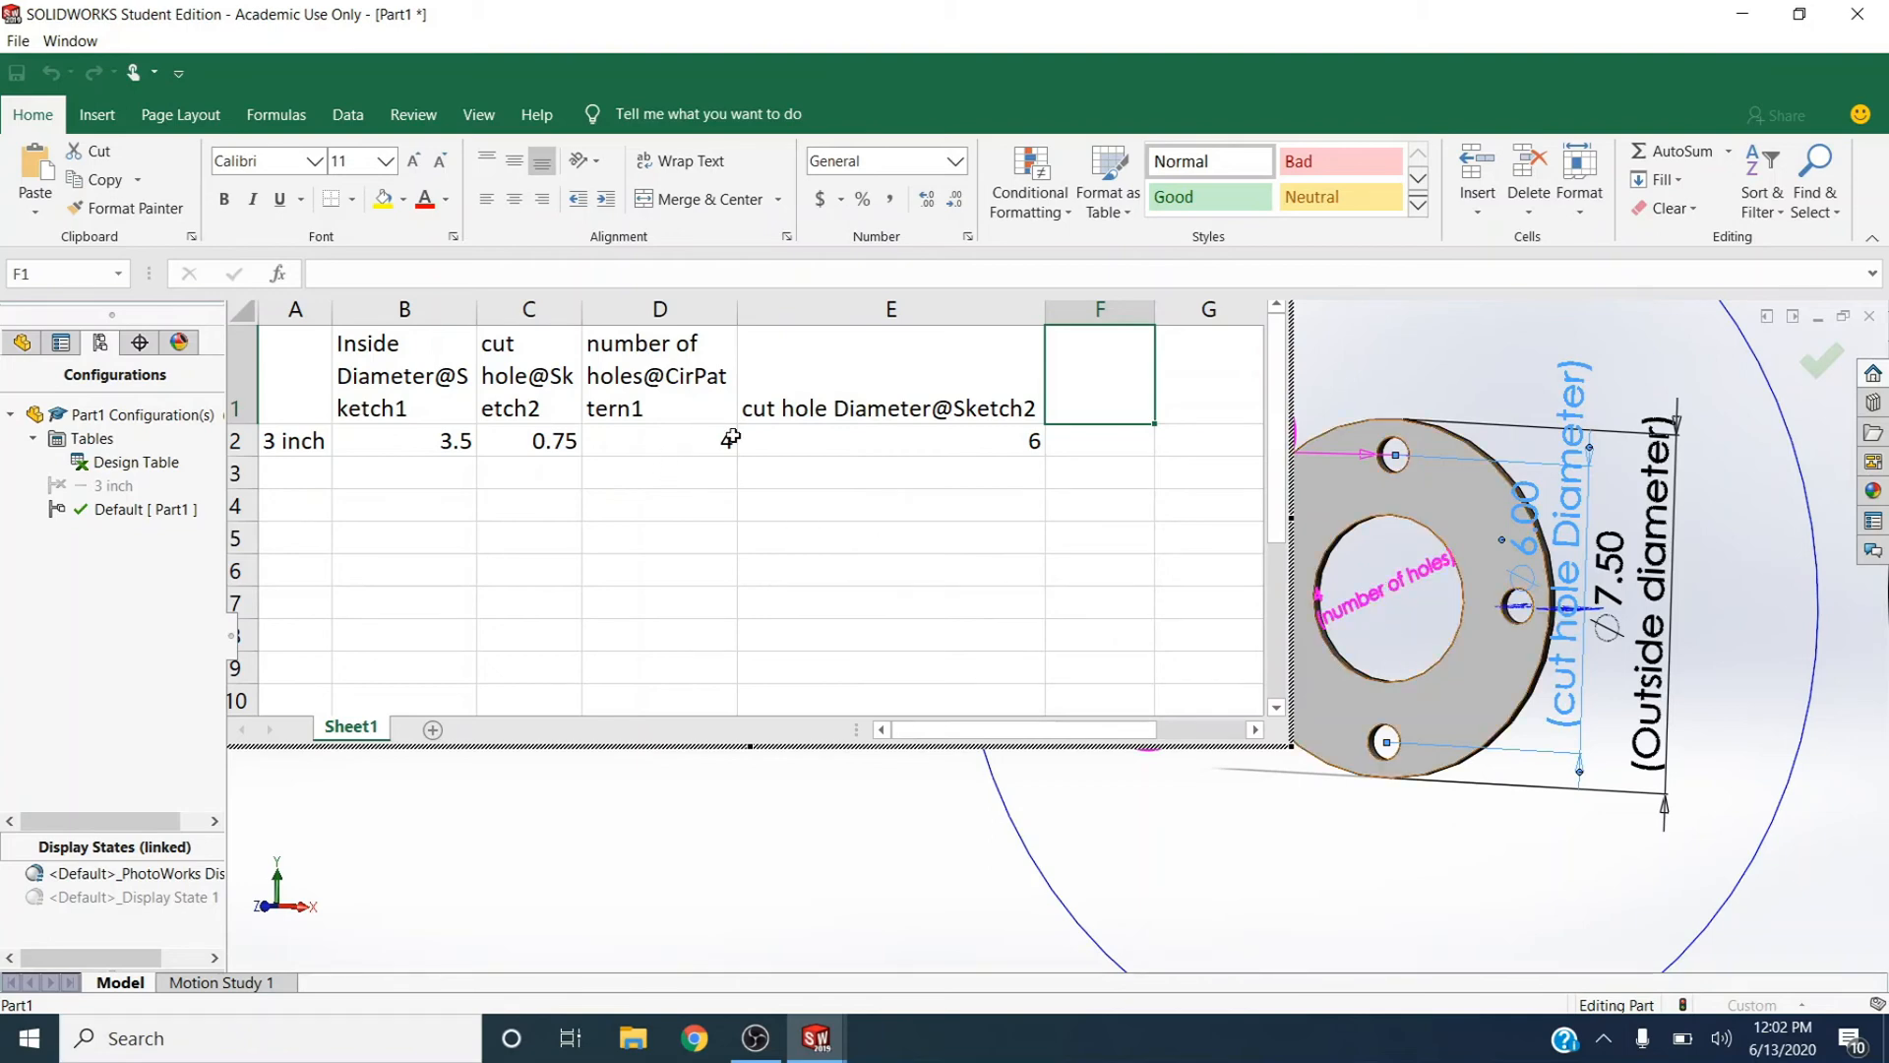
double_click(1656, 615)
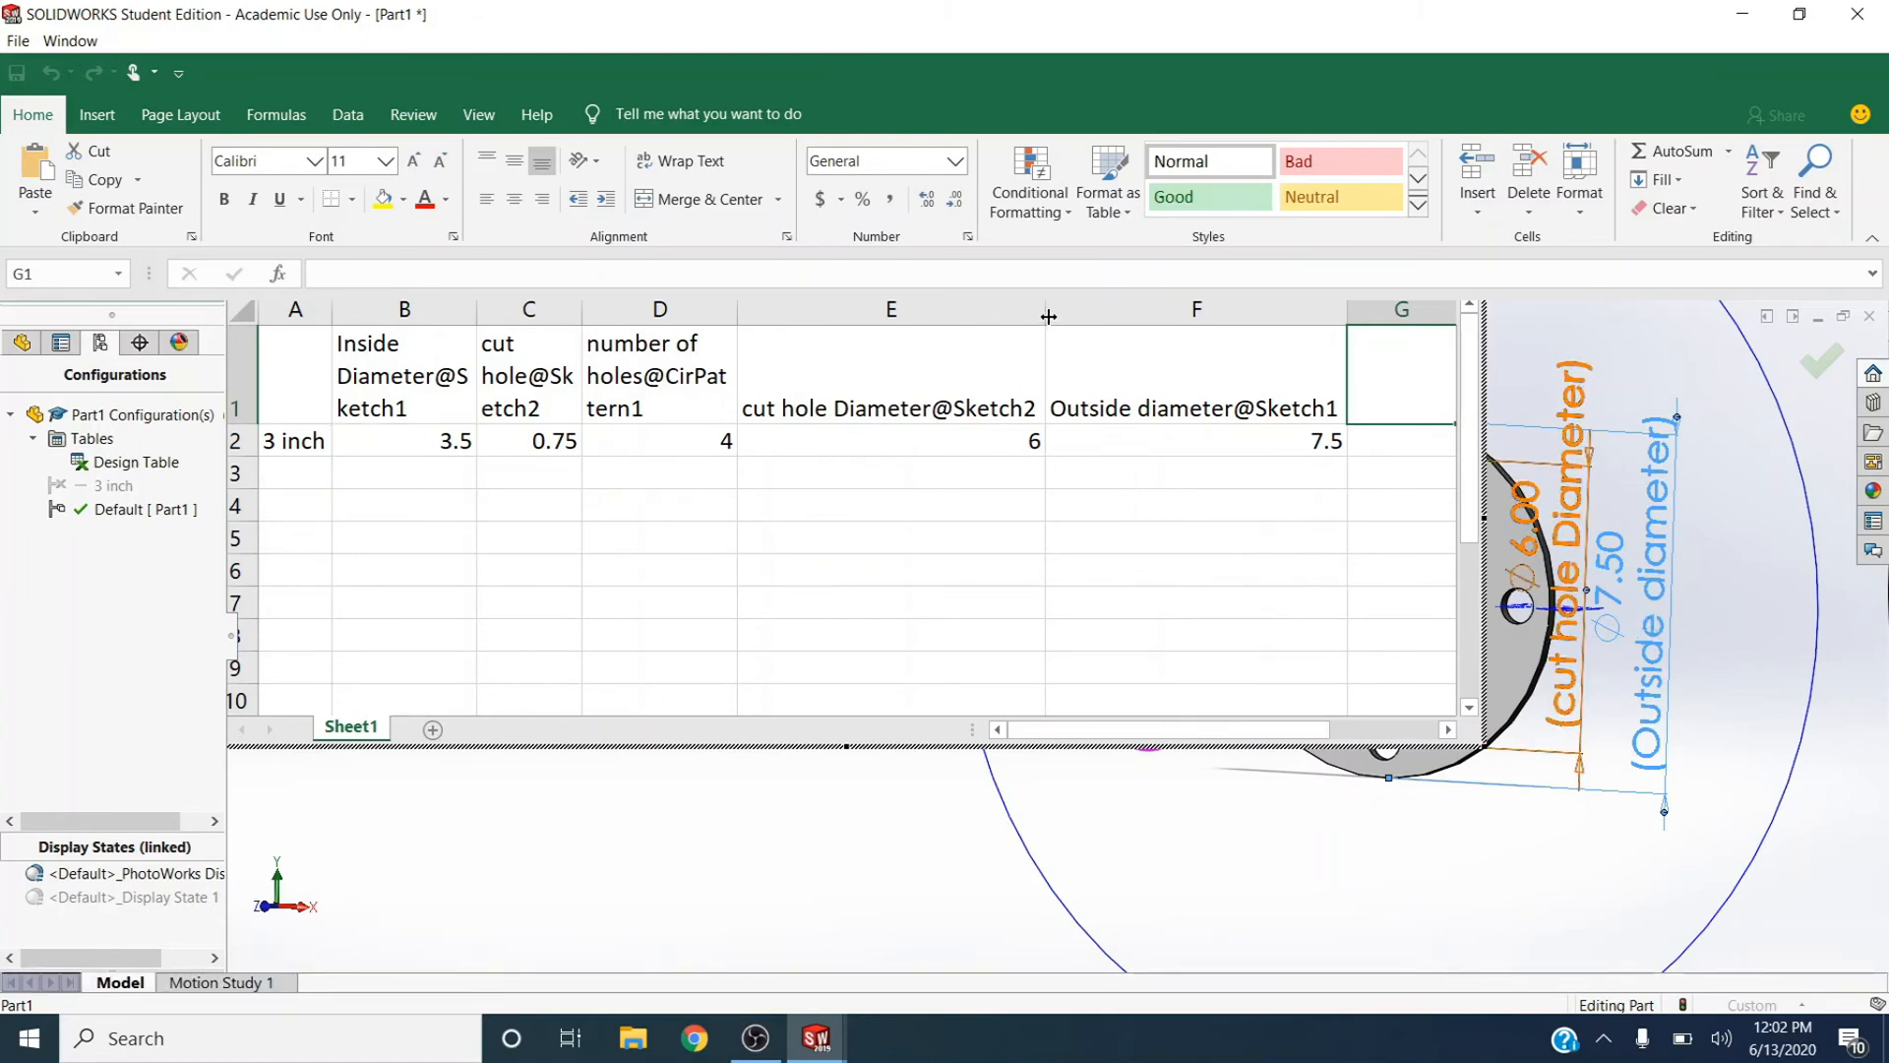
Narrow columns E and F and wrap the text of their headers in cells E1 and F1
drag(1045, 312, 906, 311)
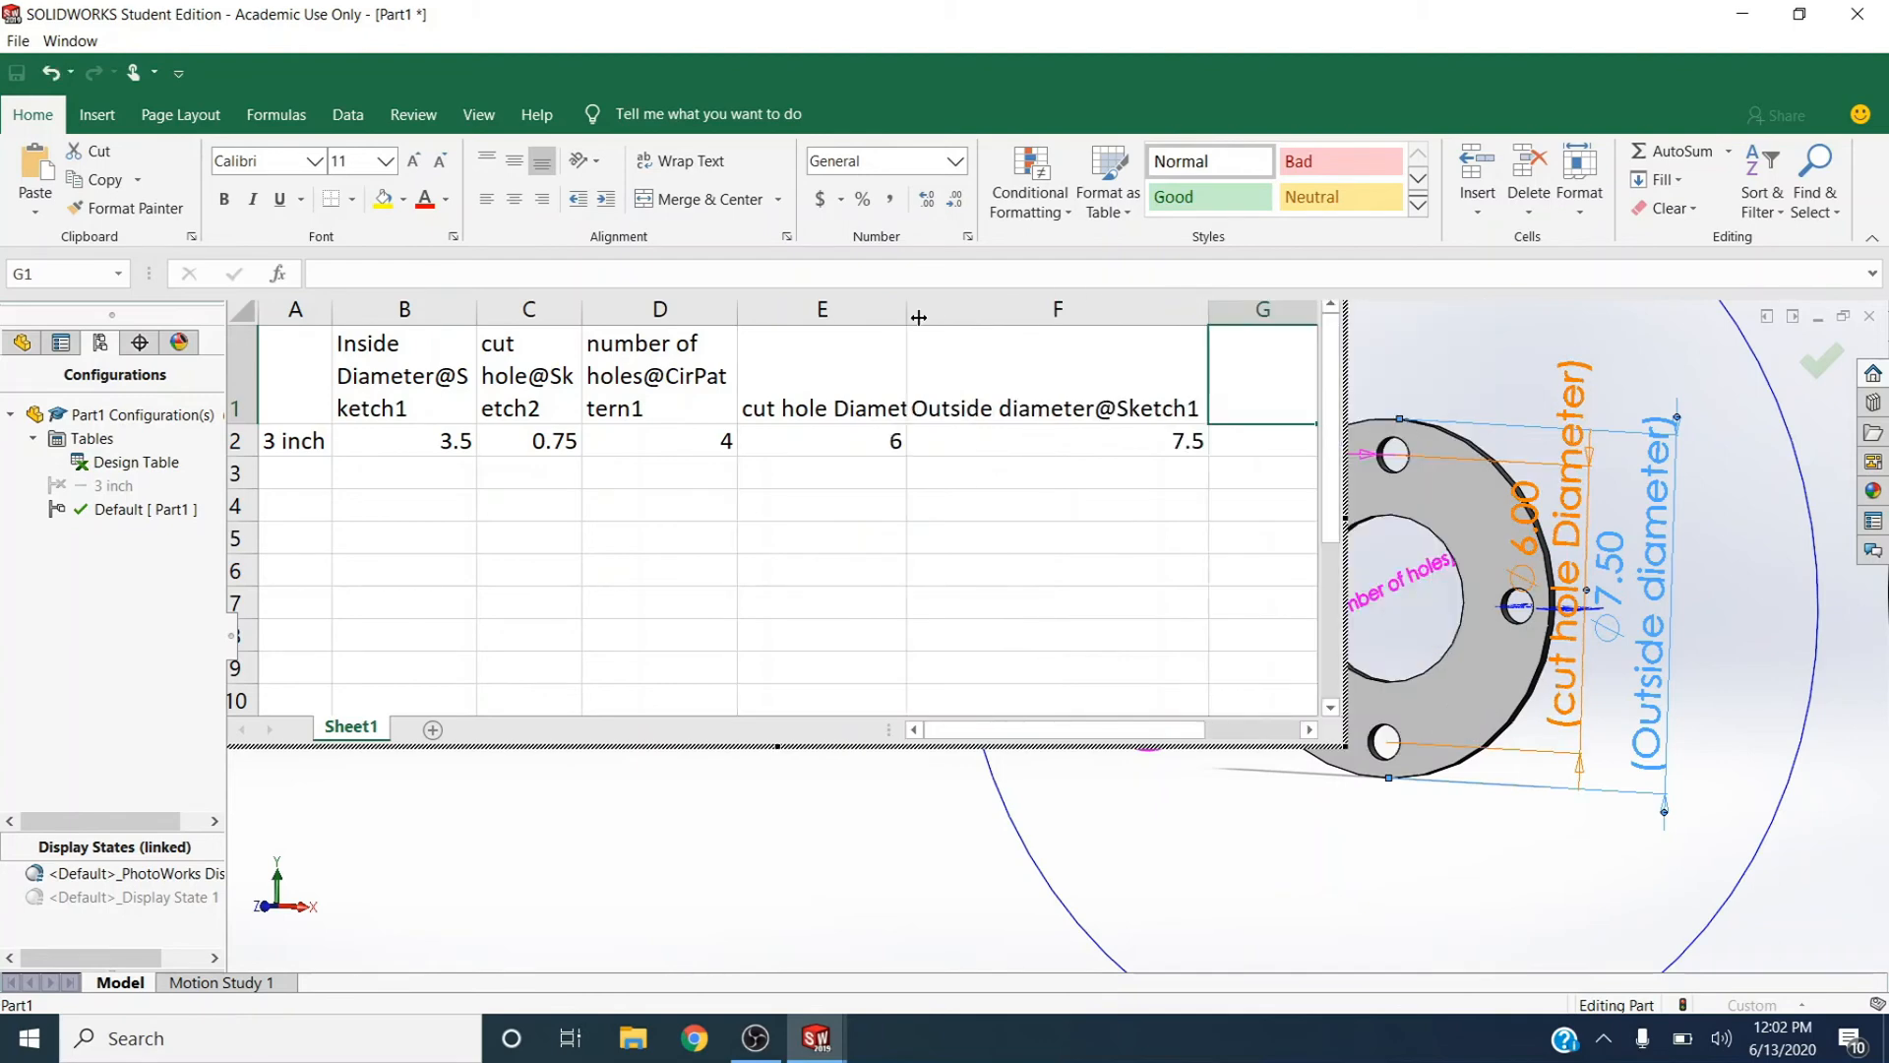
drag(1201, 323, 1033, 313)
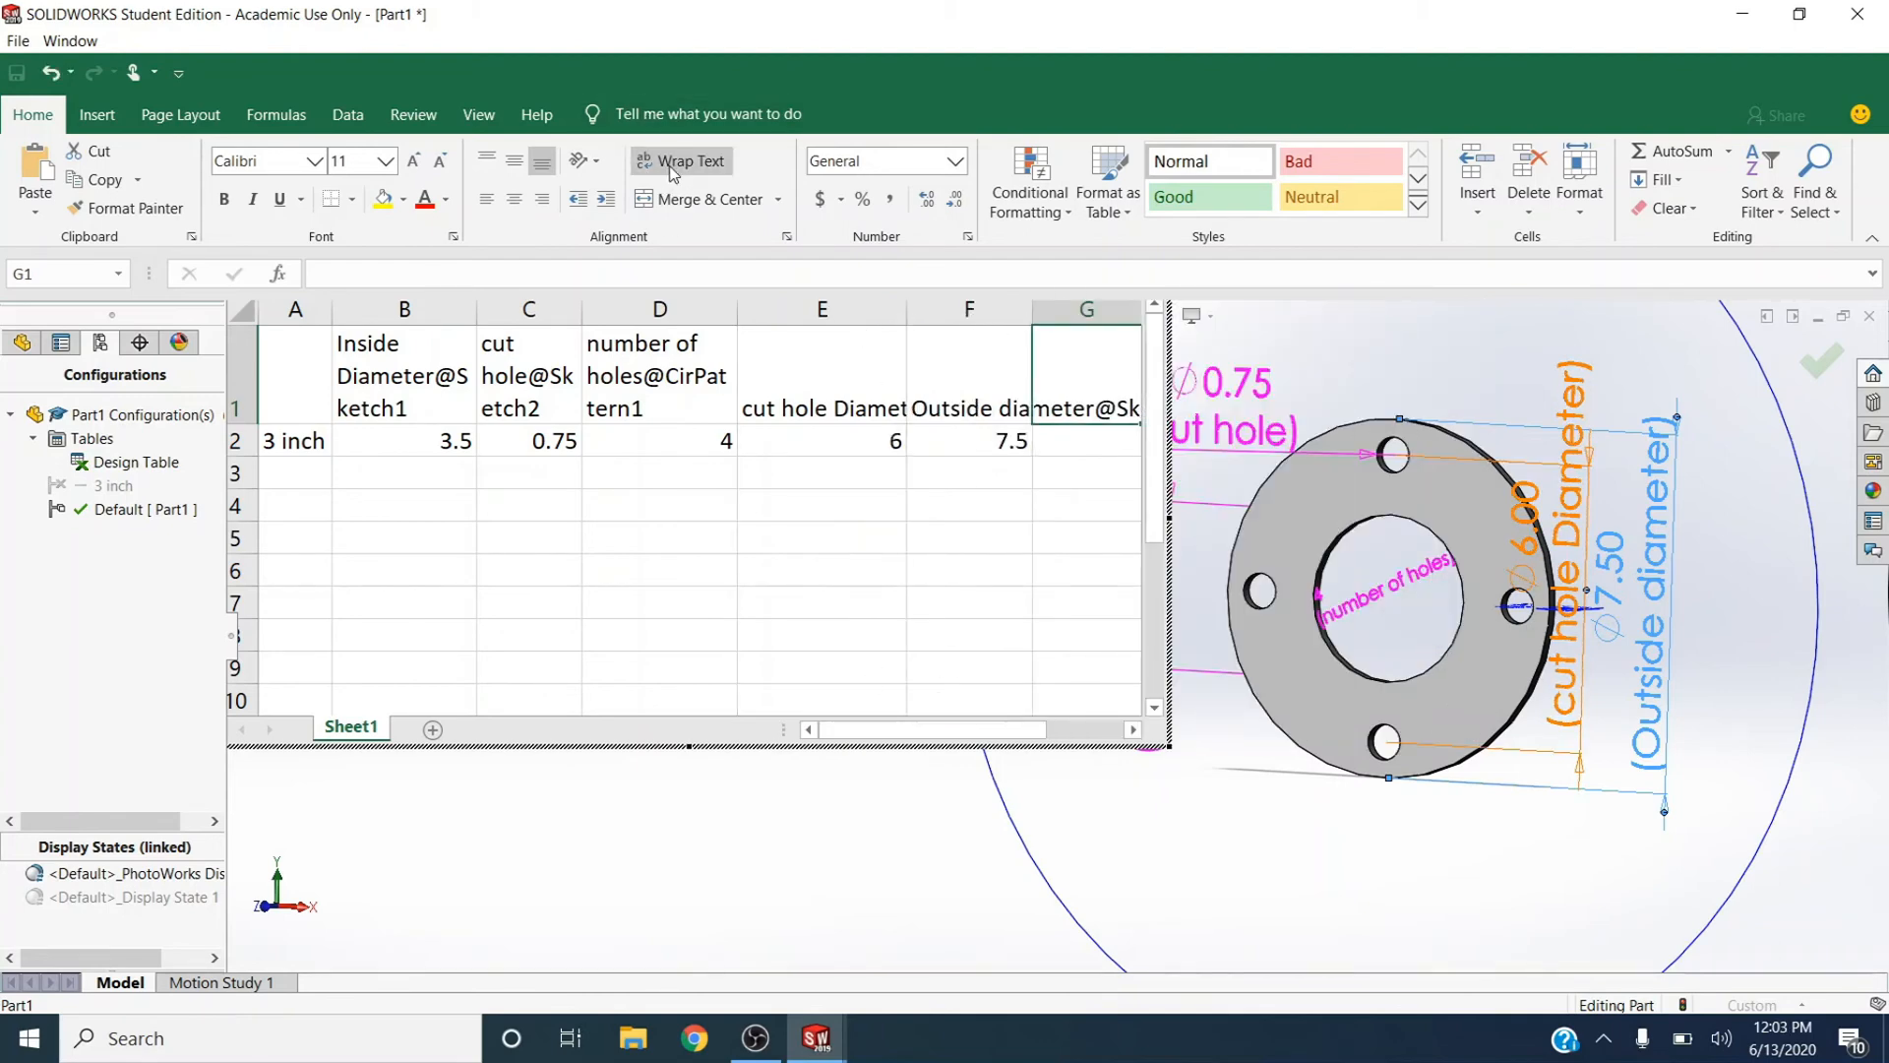
click(847, 394)
click(683, 160)
click(960, 394)
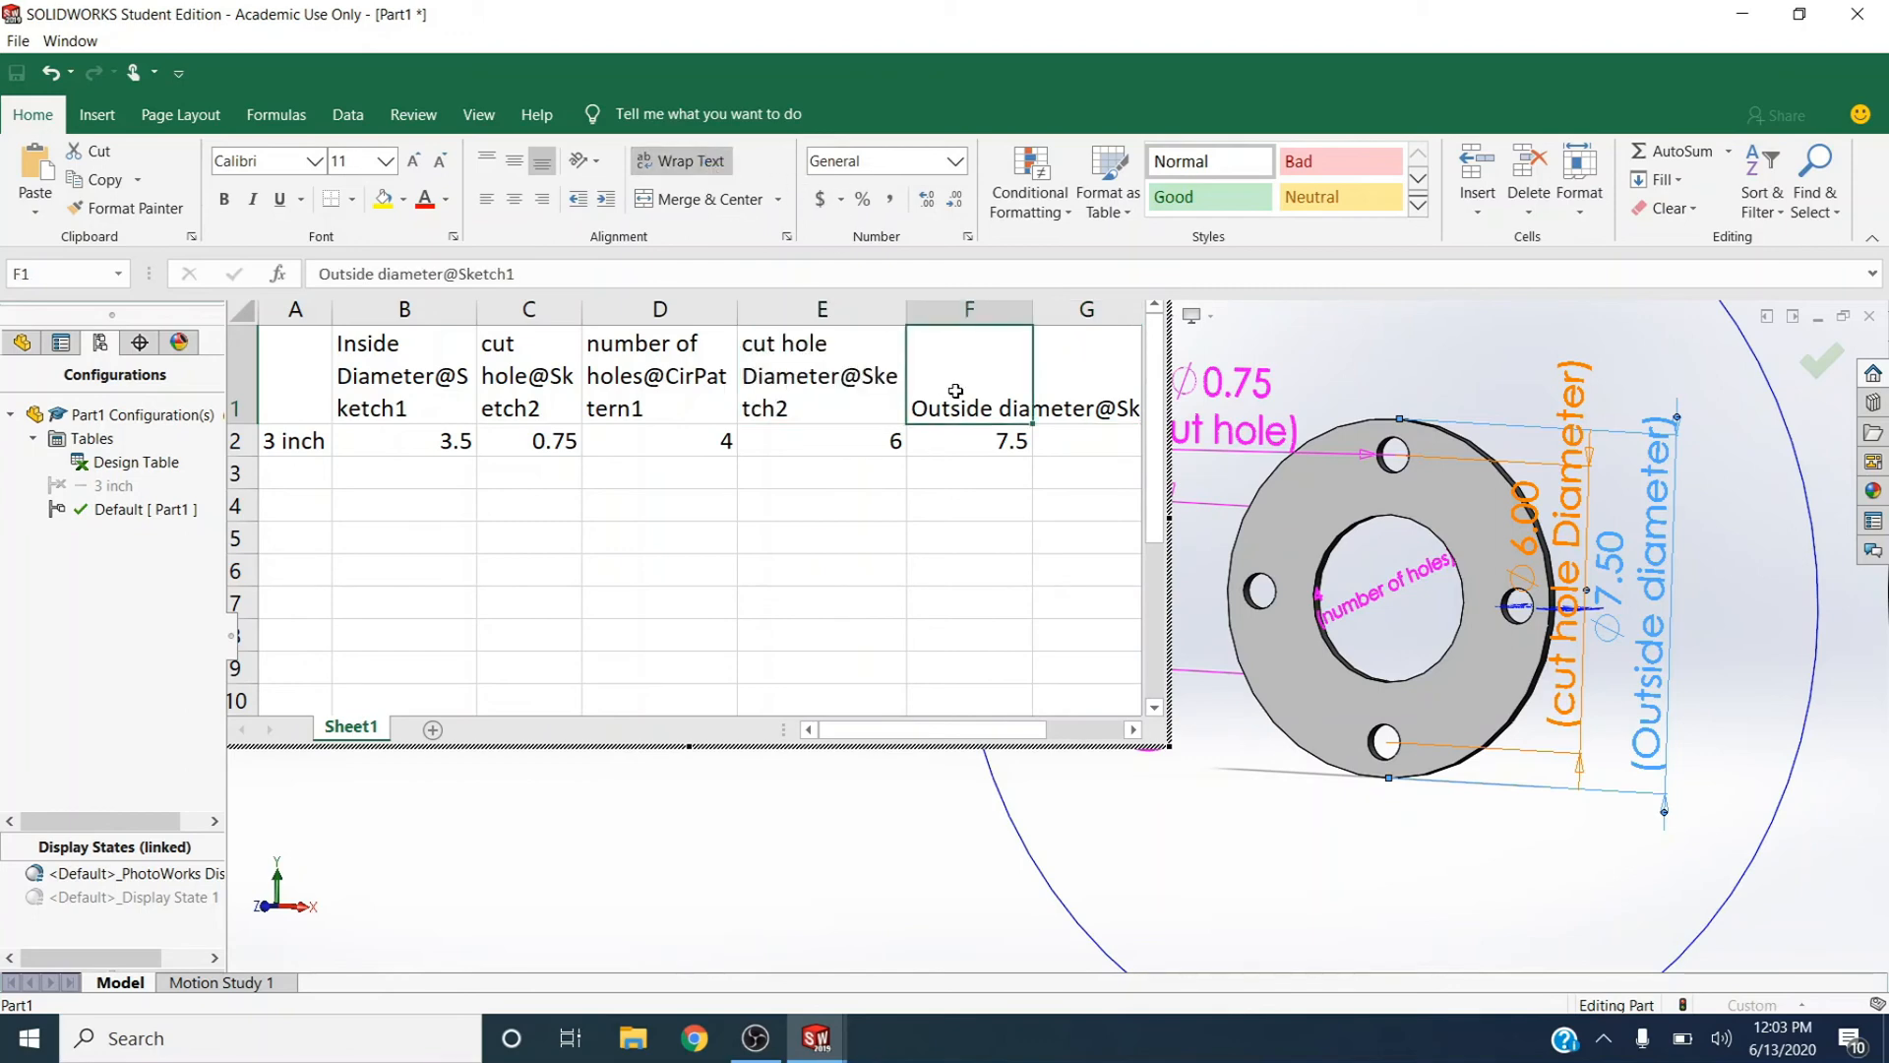
click(722, 165)
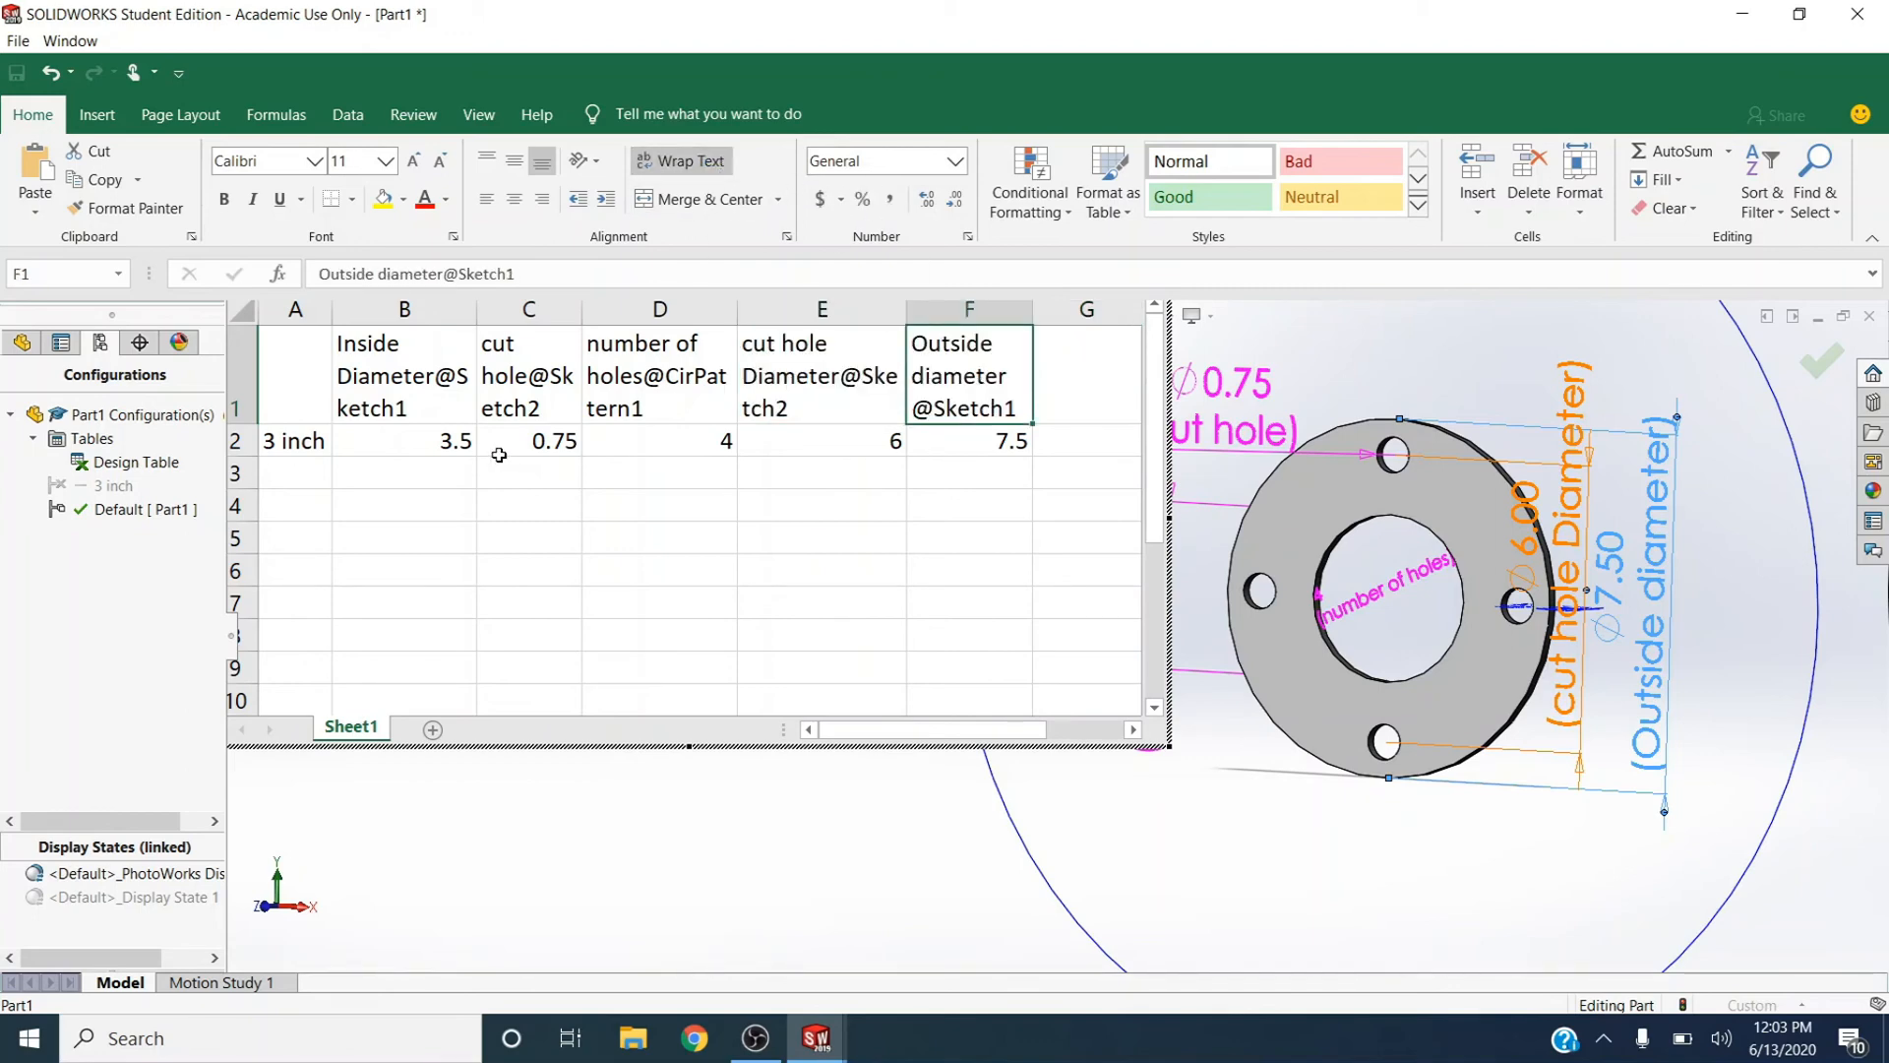
Add configurations named "8 inch" in cell A3 and "10 inch" in cell A4, and widen column A to fit them
click(280, 471)
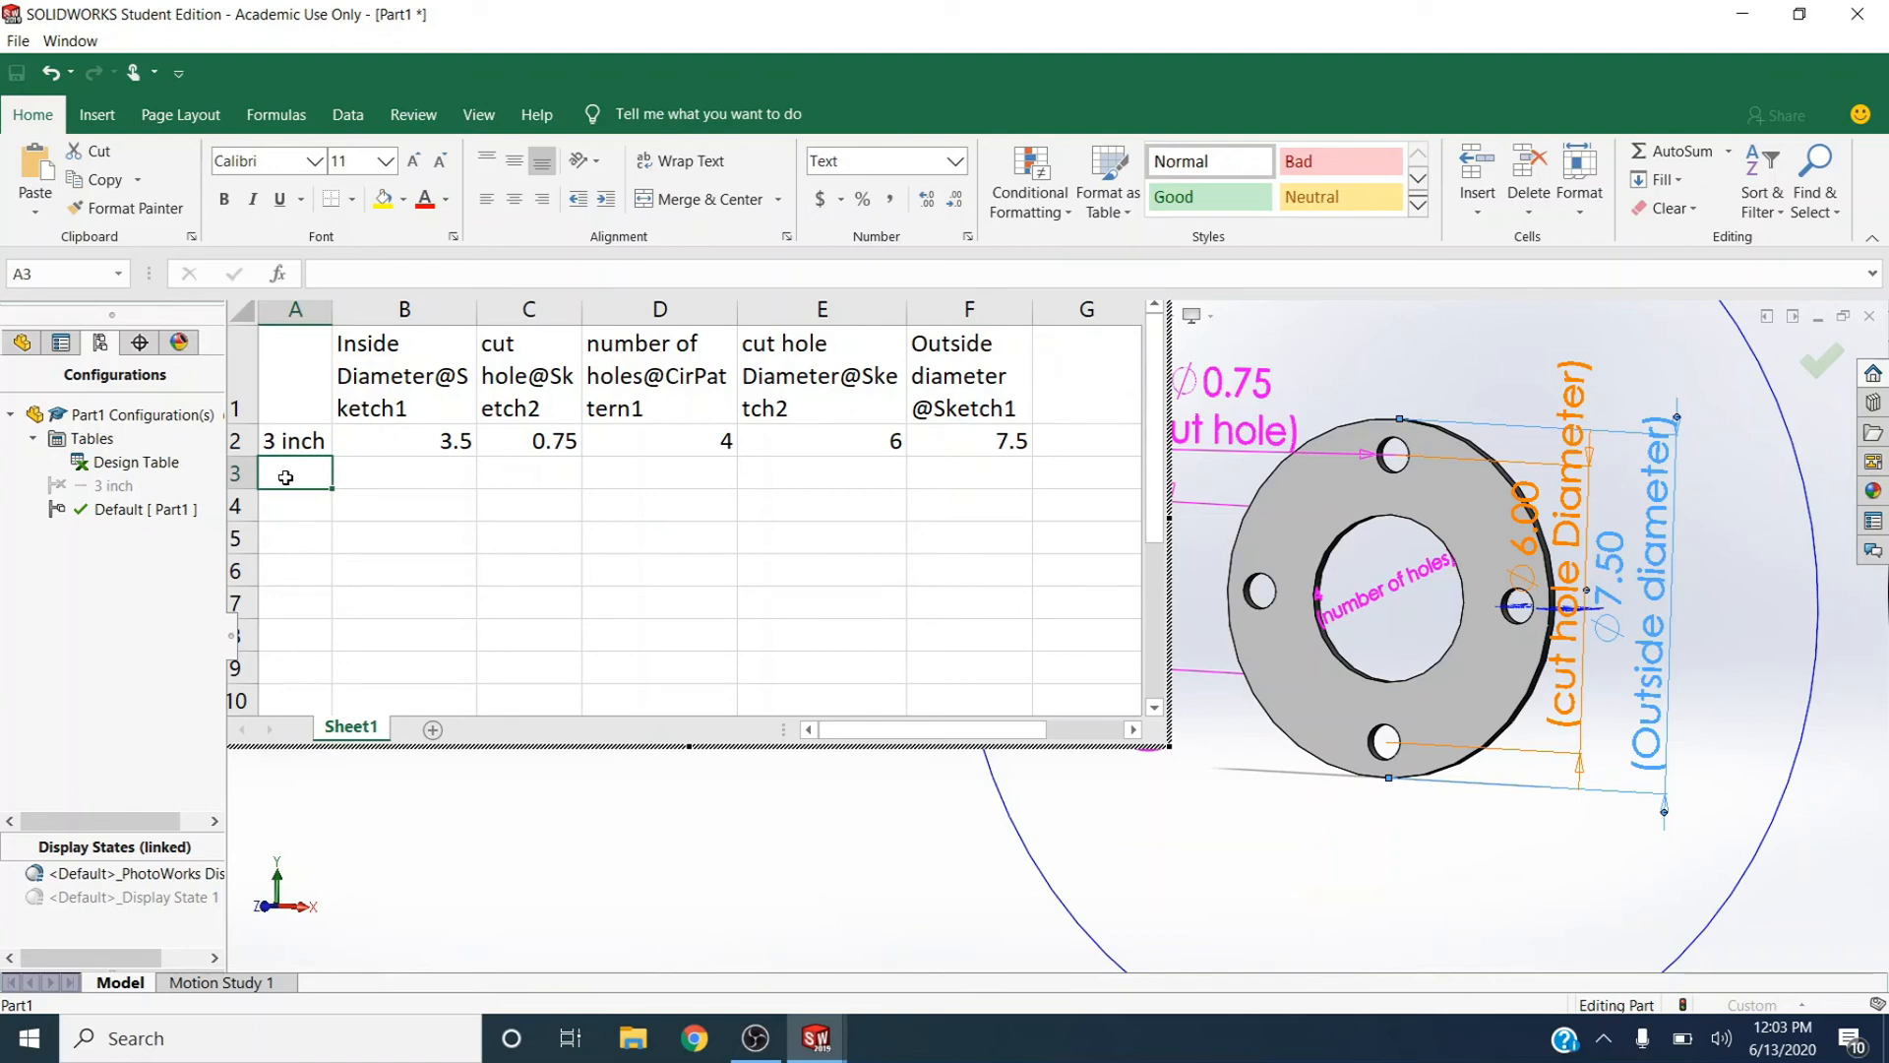
text(8 inch)
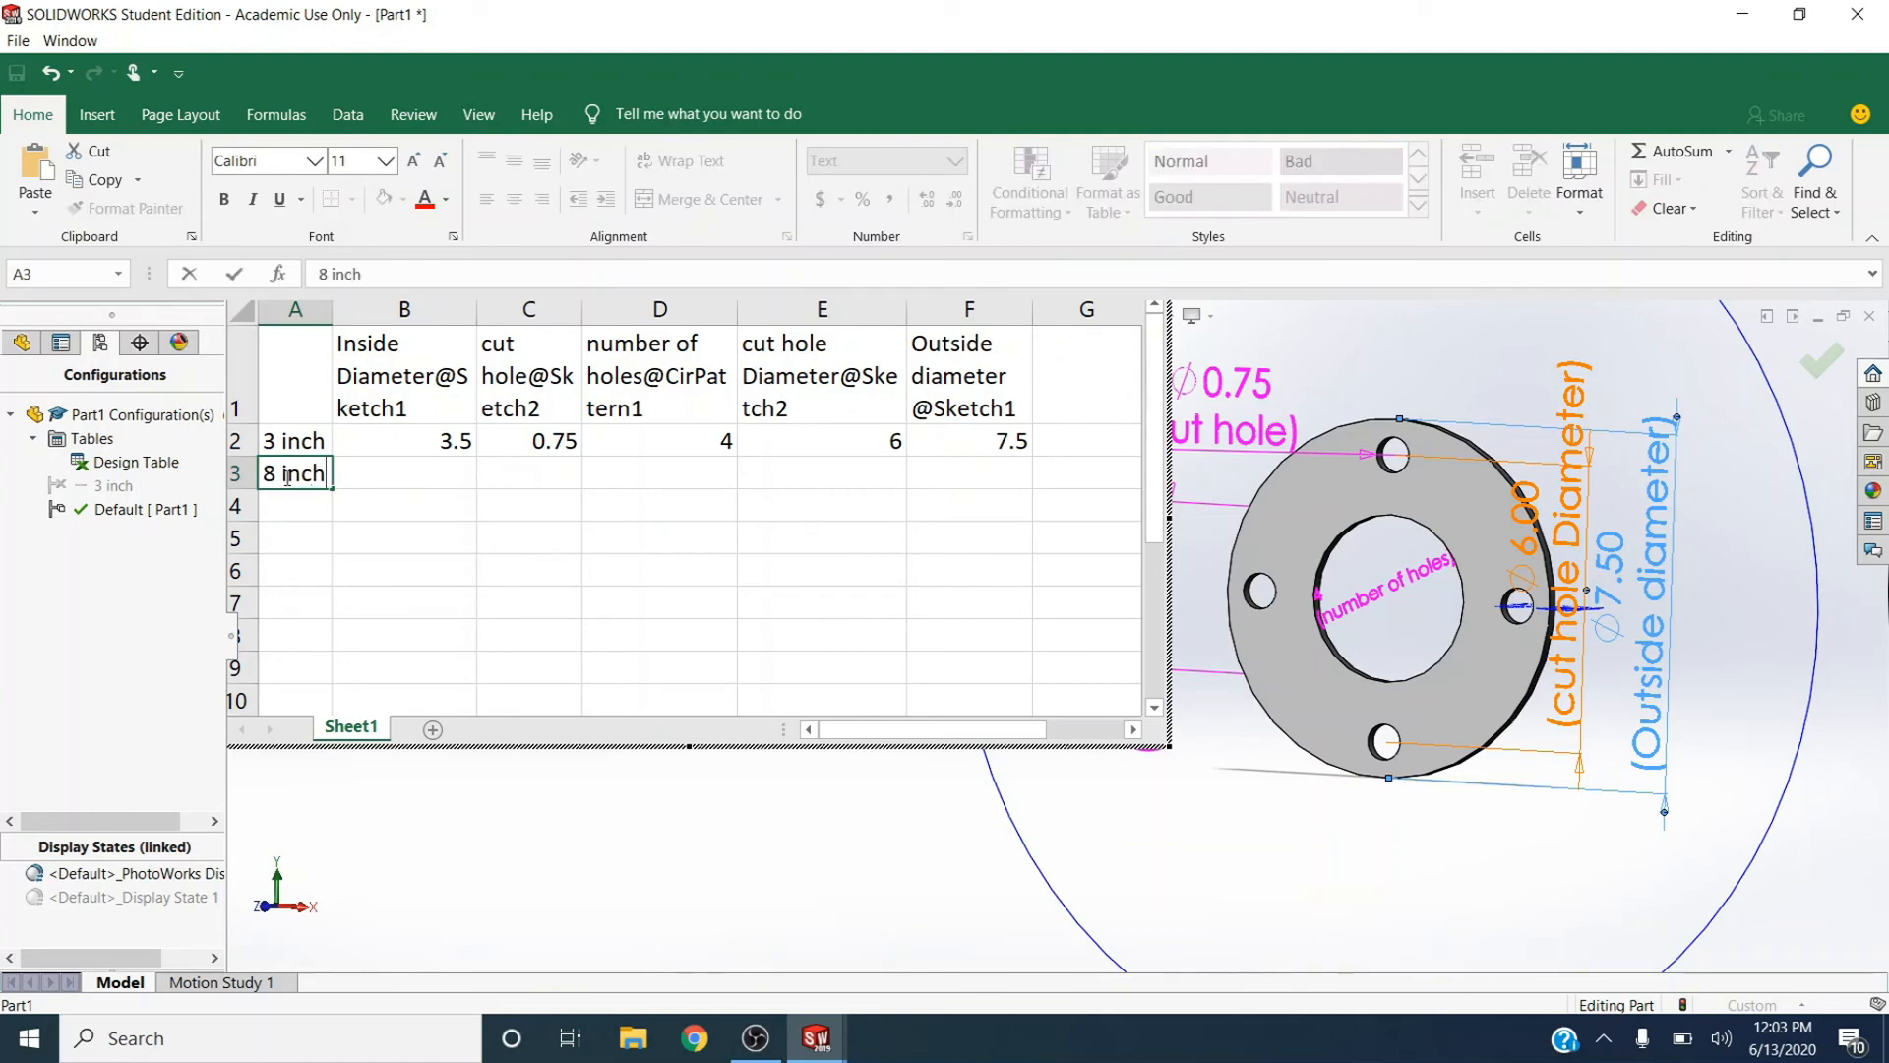
key(Tab)
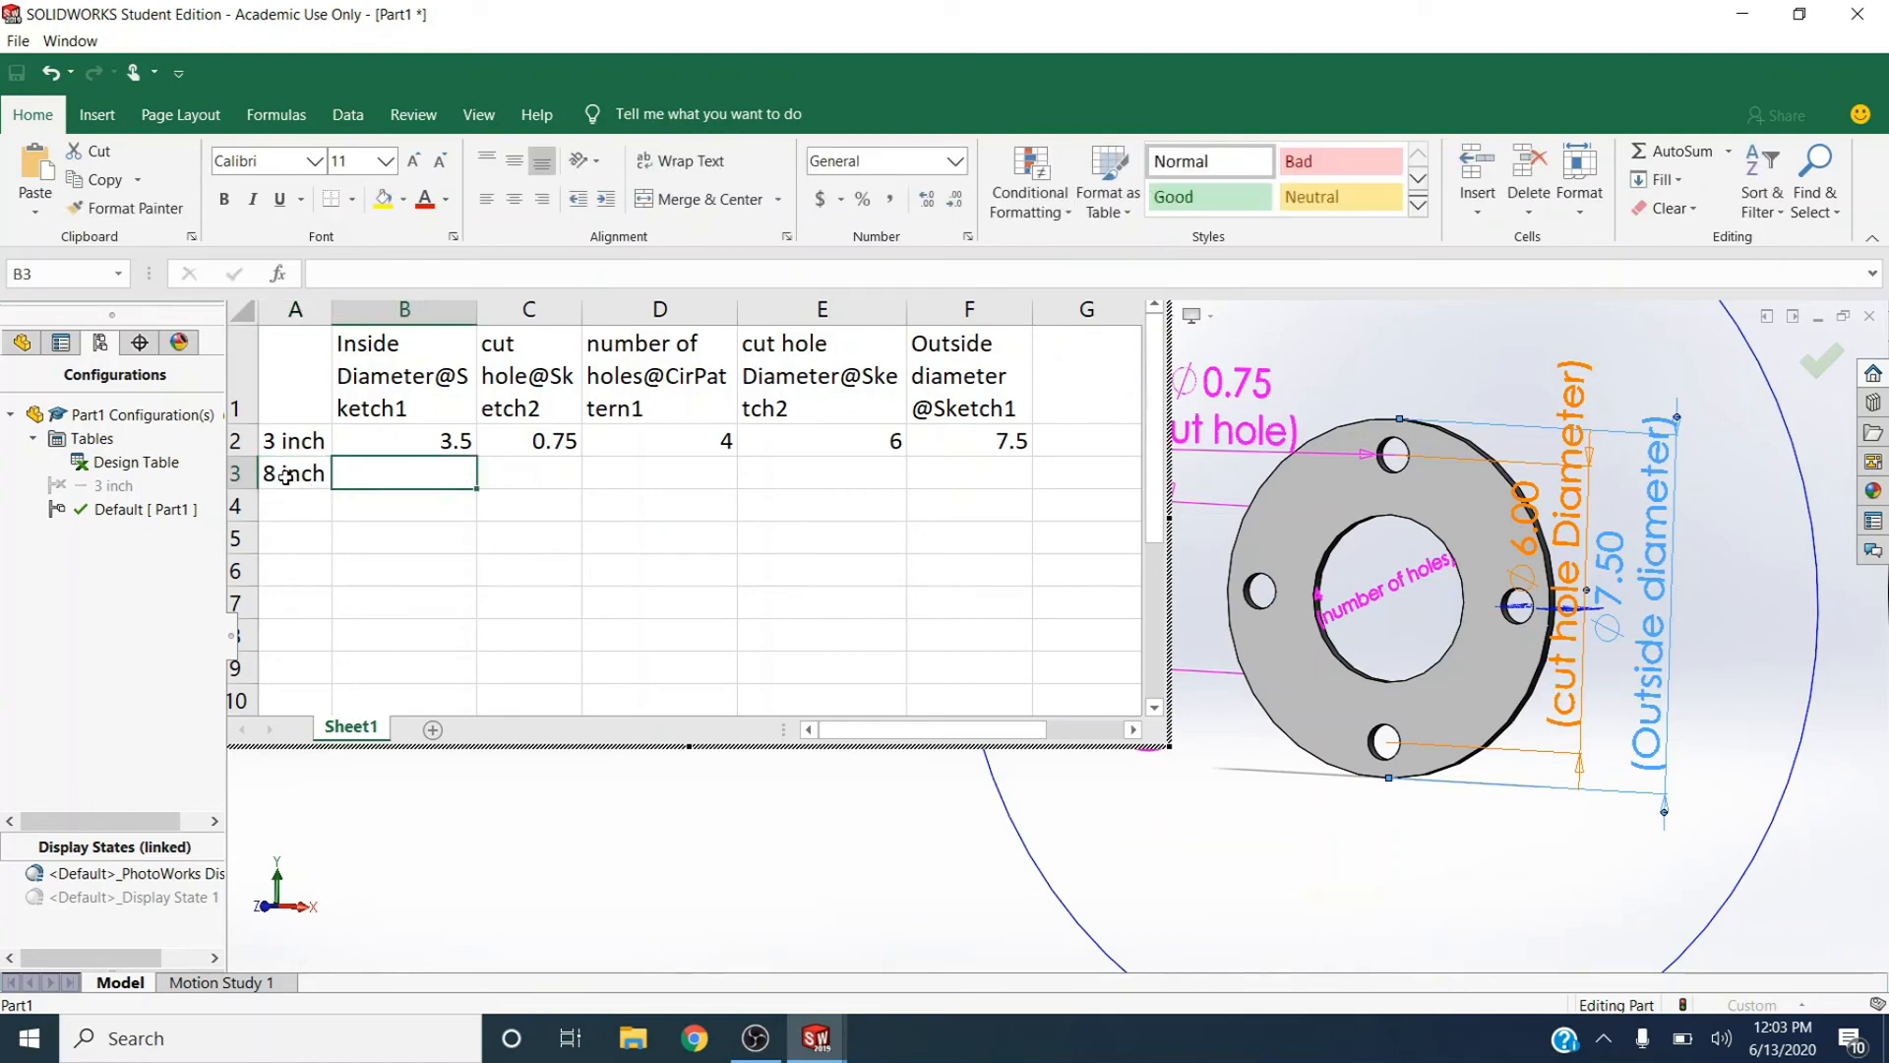
key(Return)
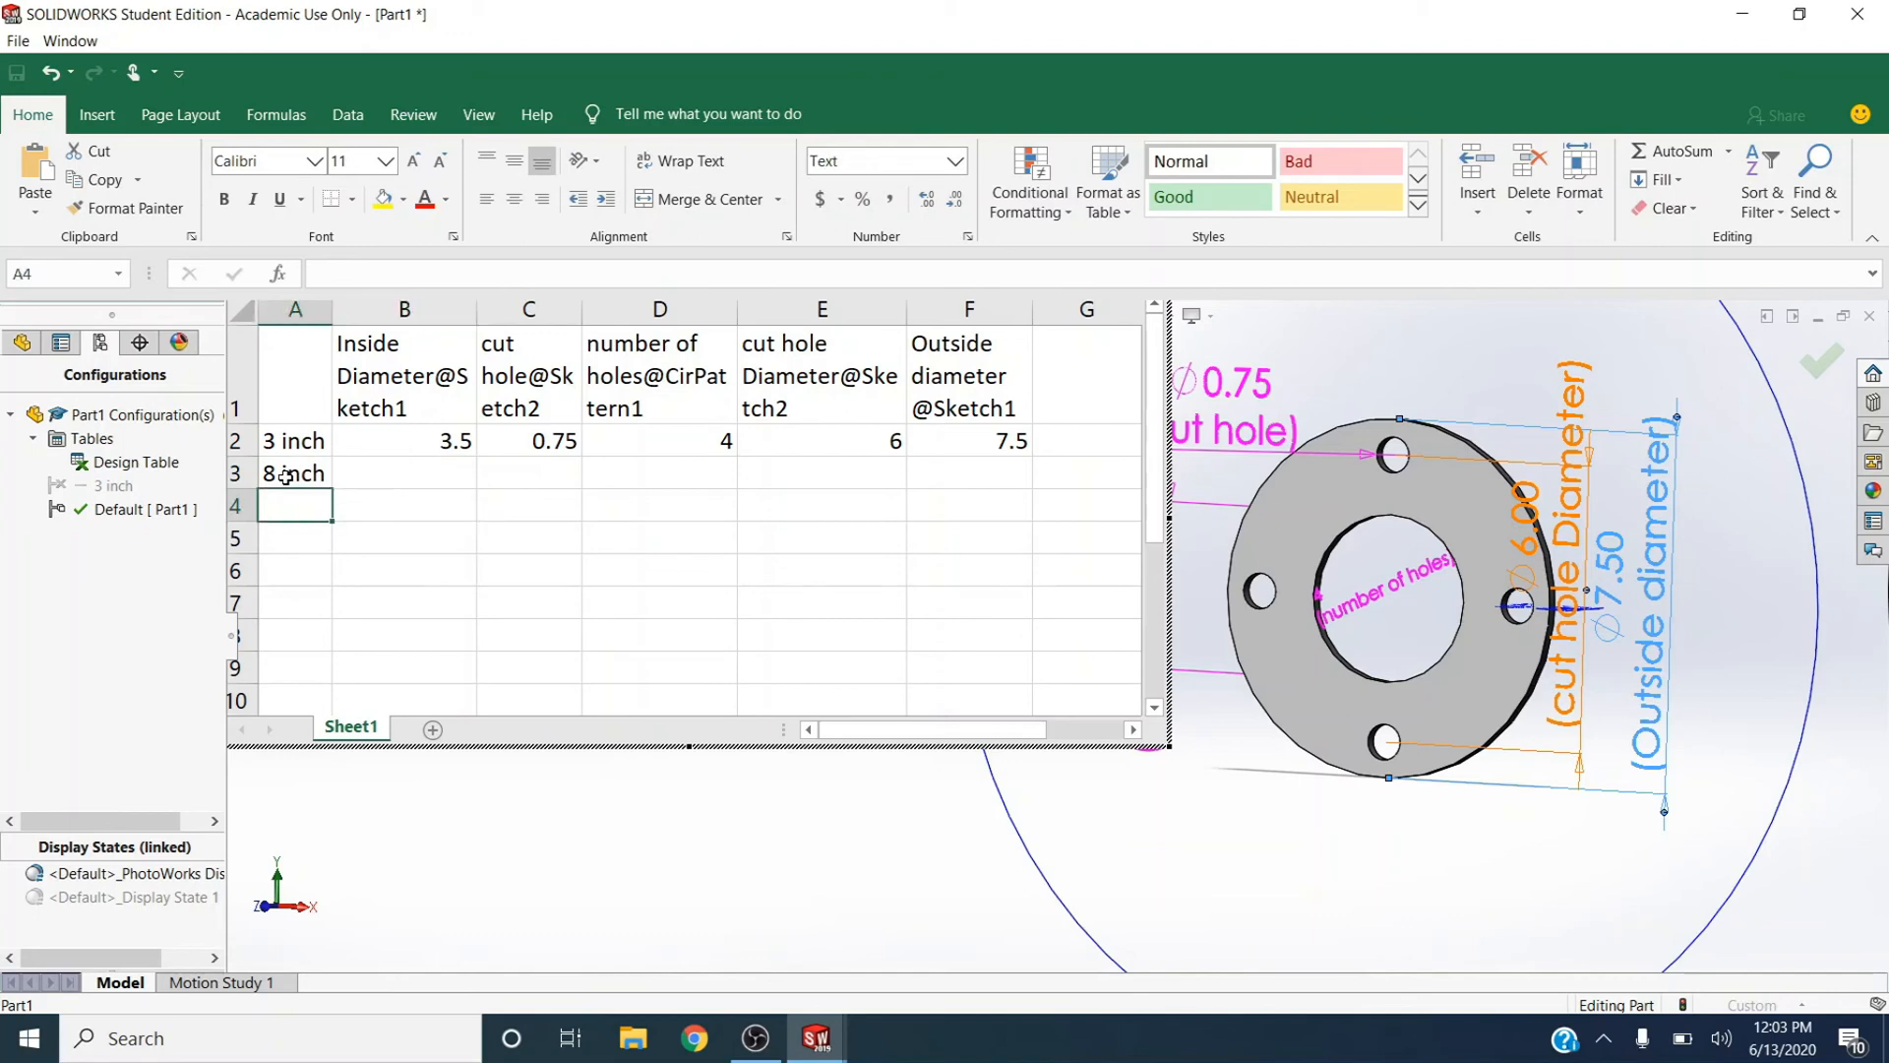
text(10)
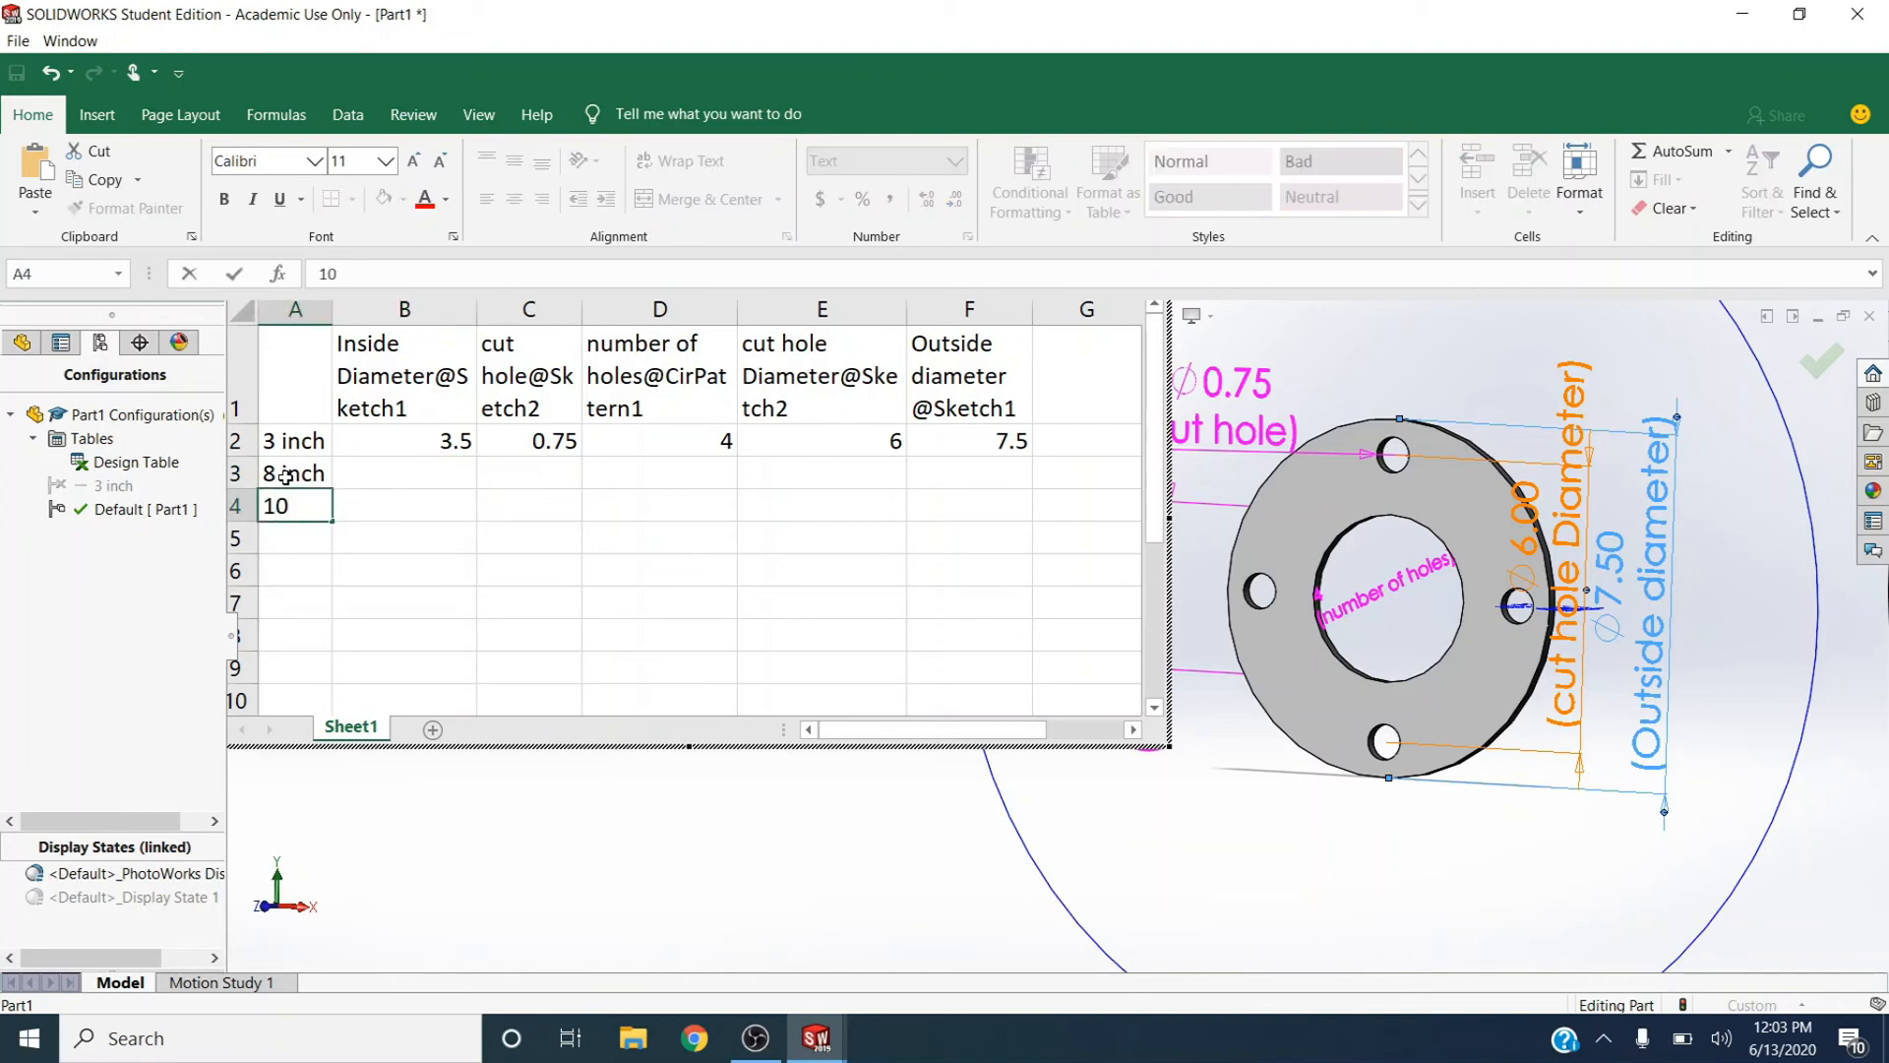
text( inch)
key(Tab)
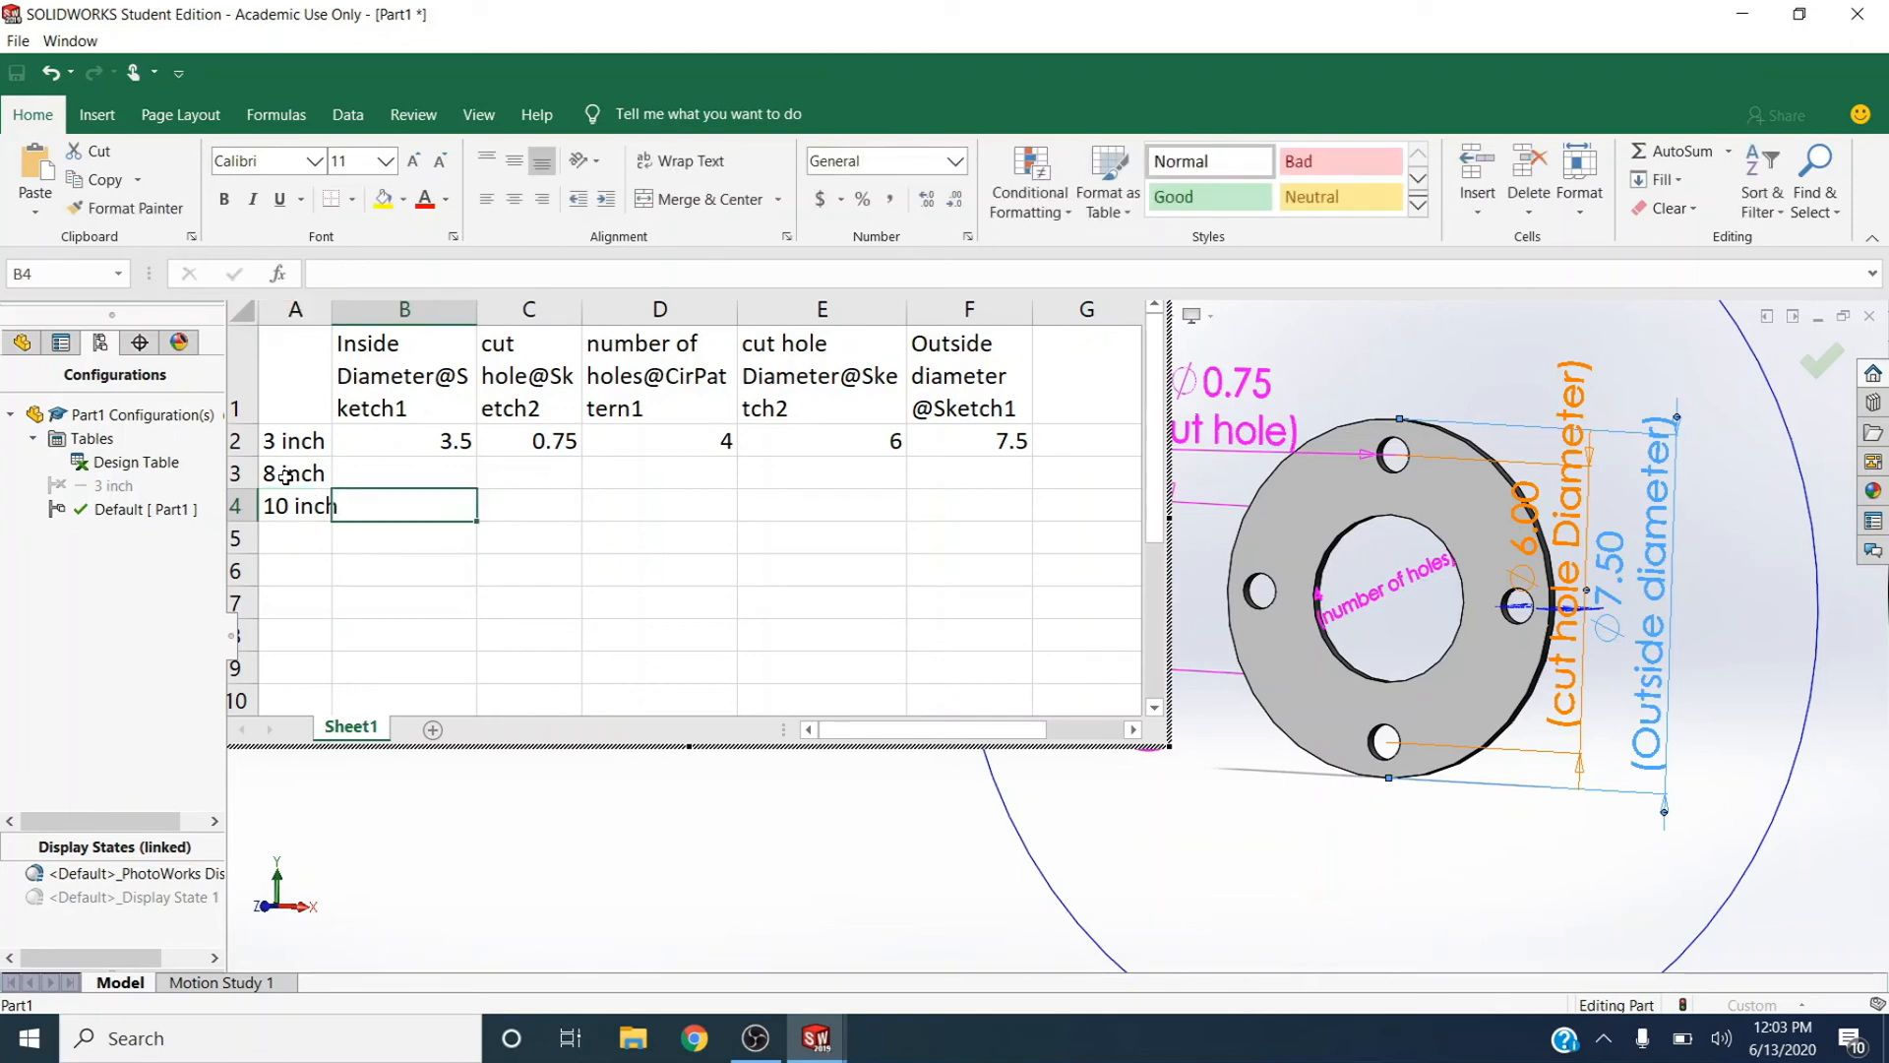
drag(334, 318, 341, 323)
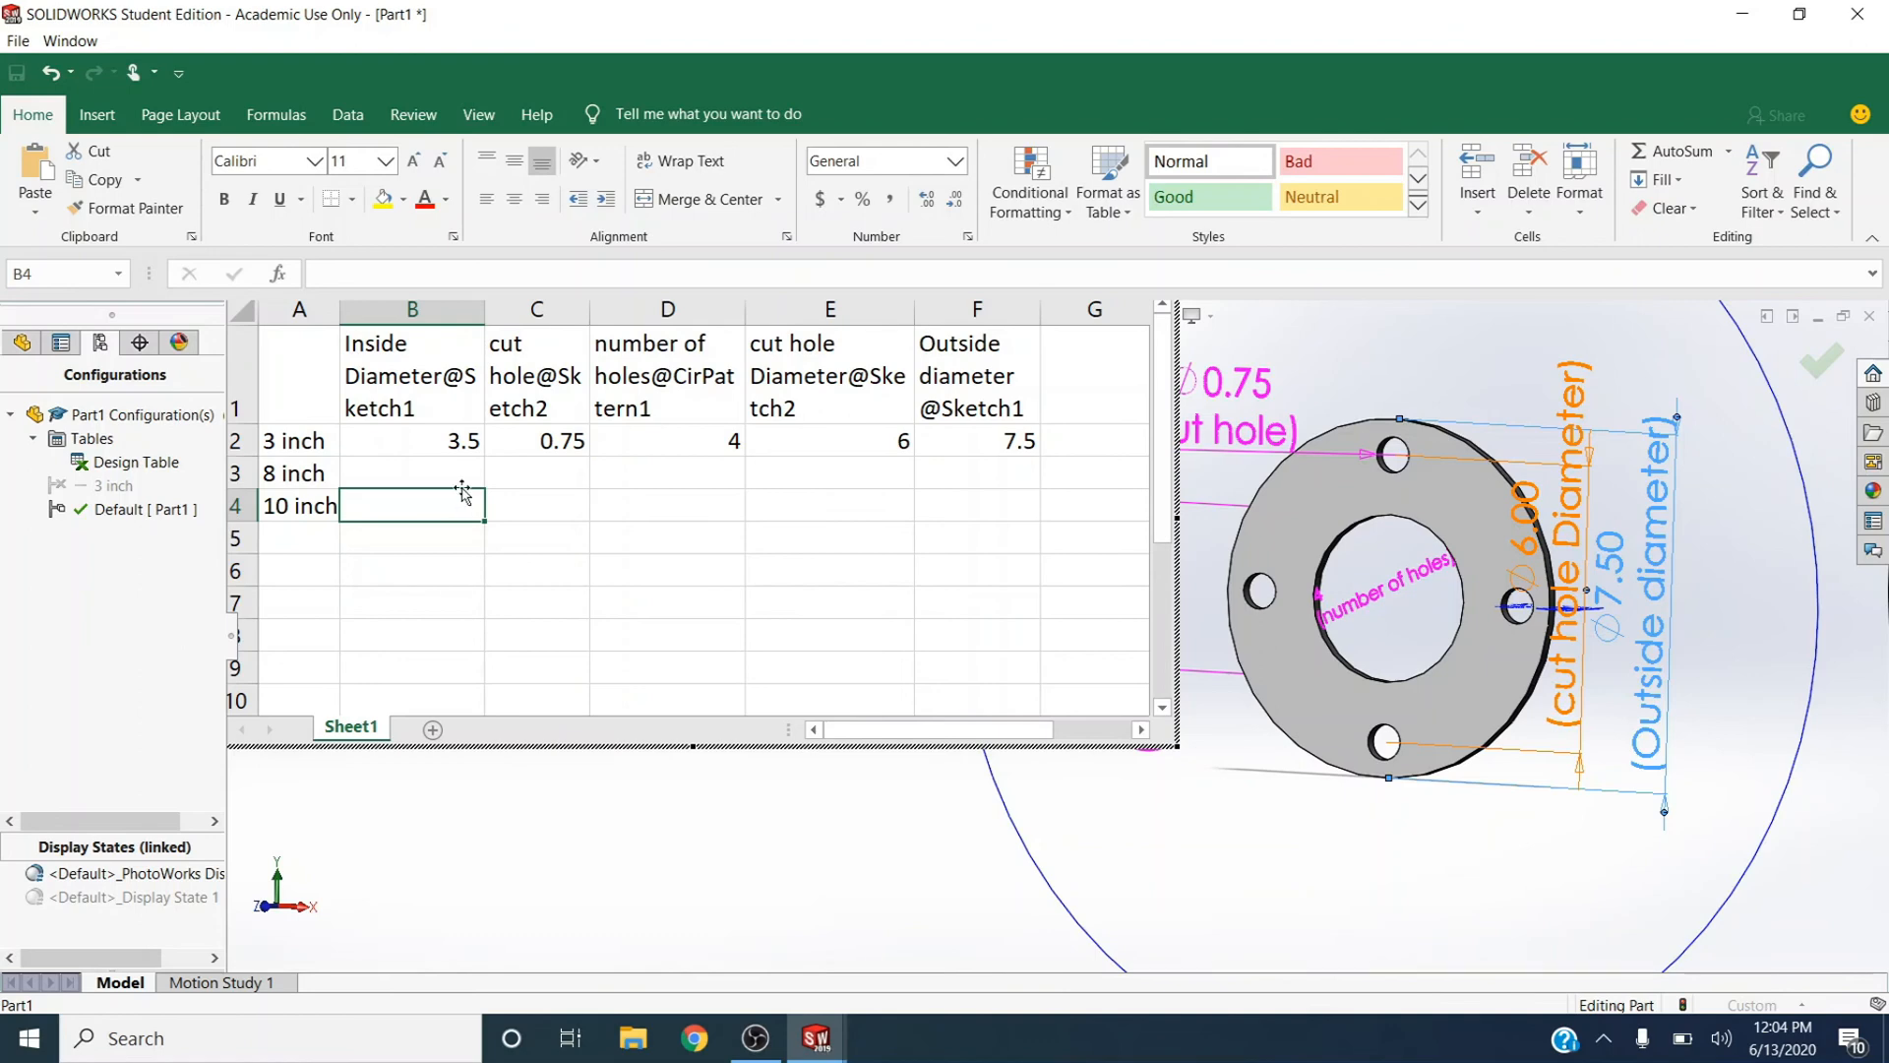
Set the Inside Diameter to 8.625 for the 8 inch configuration and 10.75 for the 10 inch configuration
click(453, 472)
text(8)
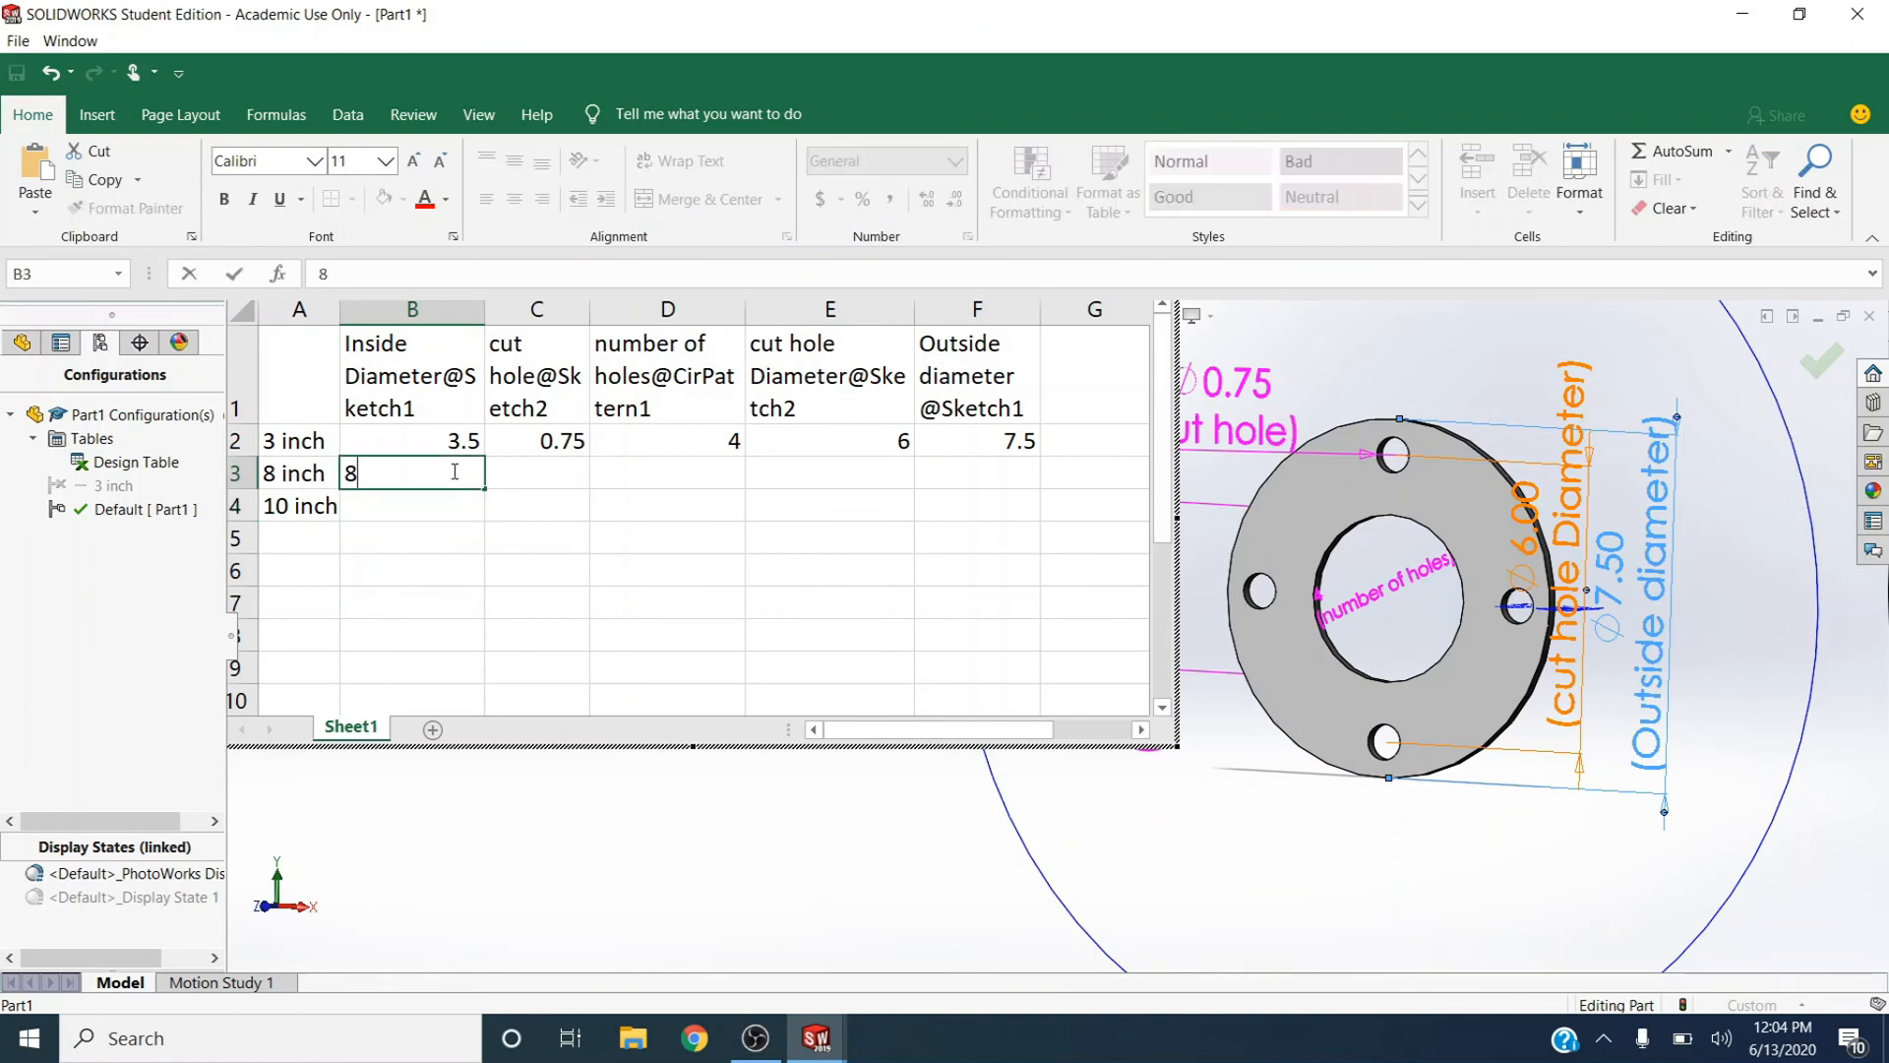
text(.625)
click(458, 509)
text(1)
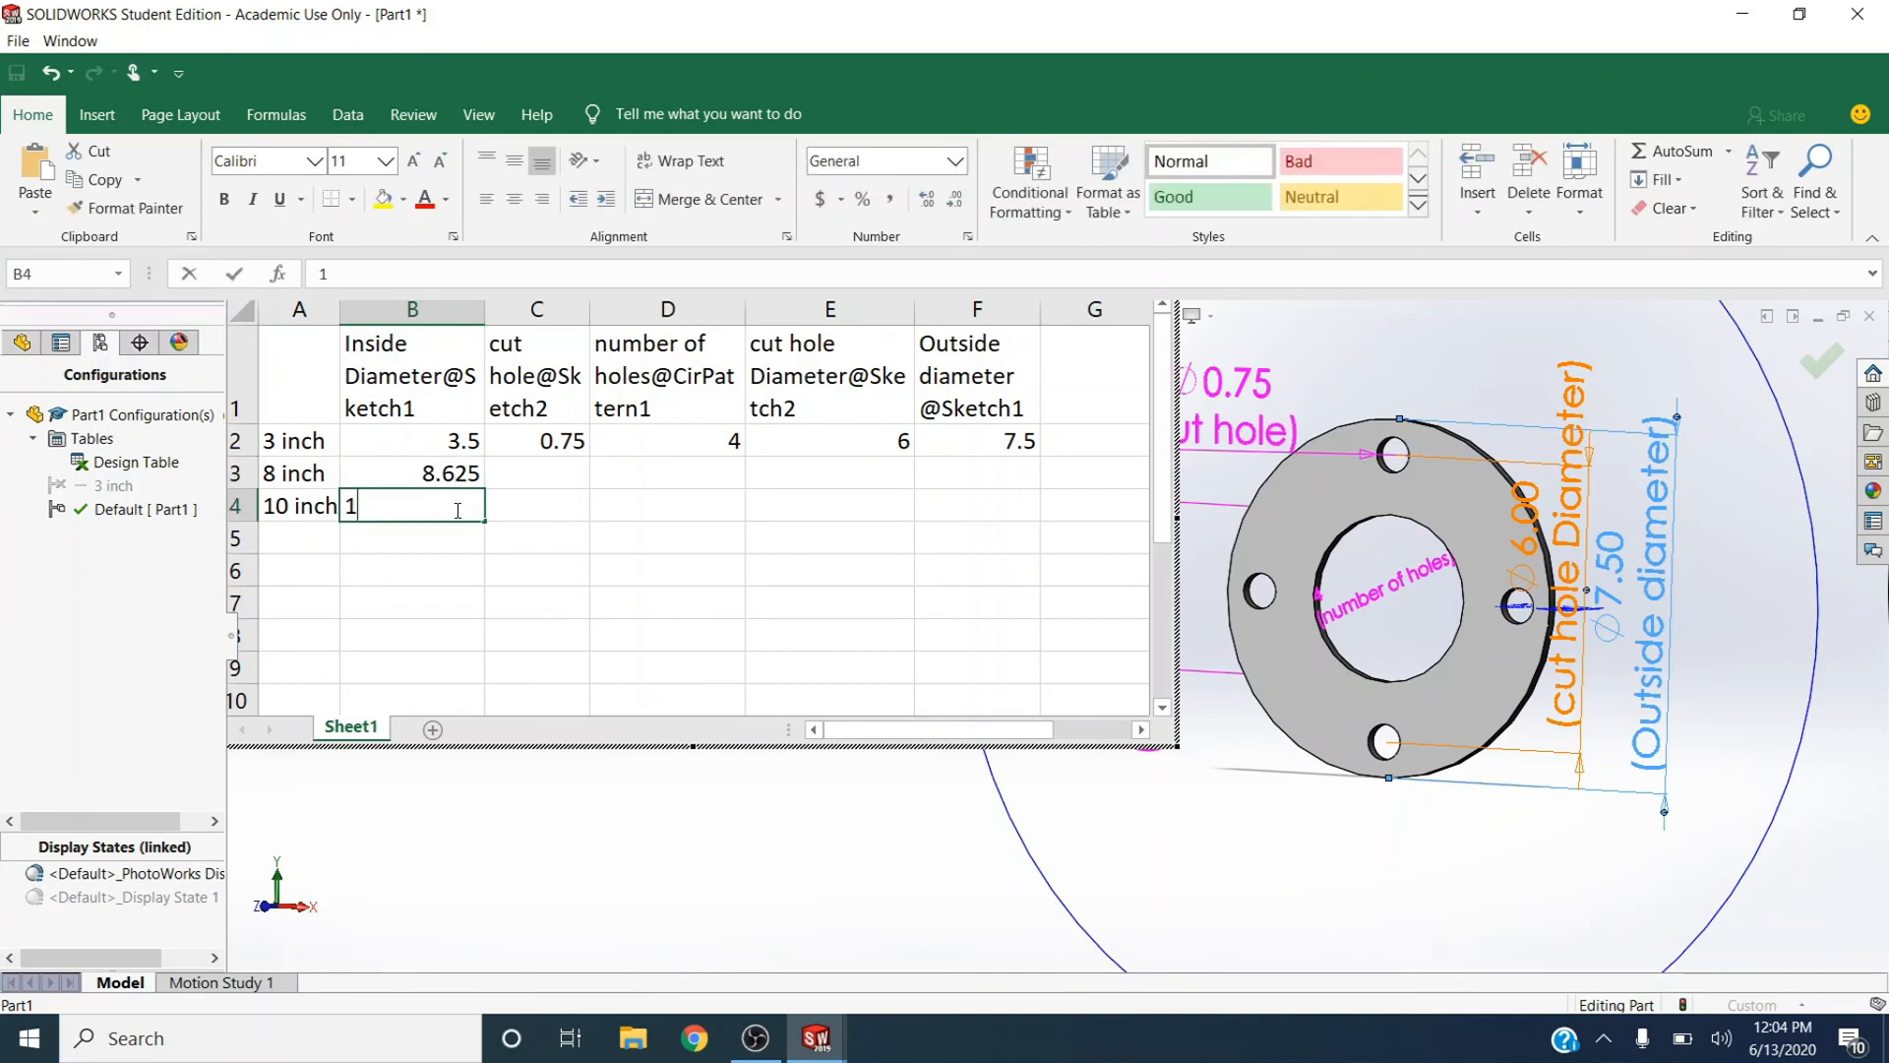
text(0.75)
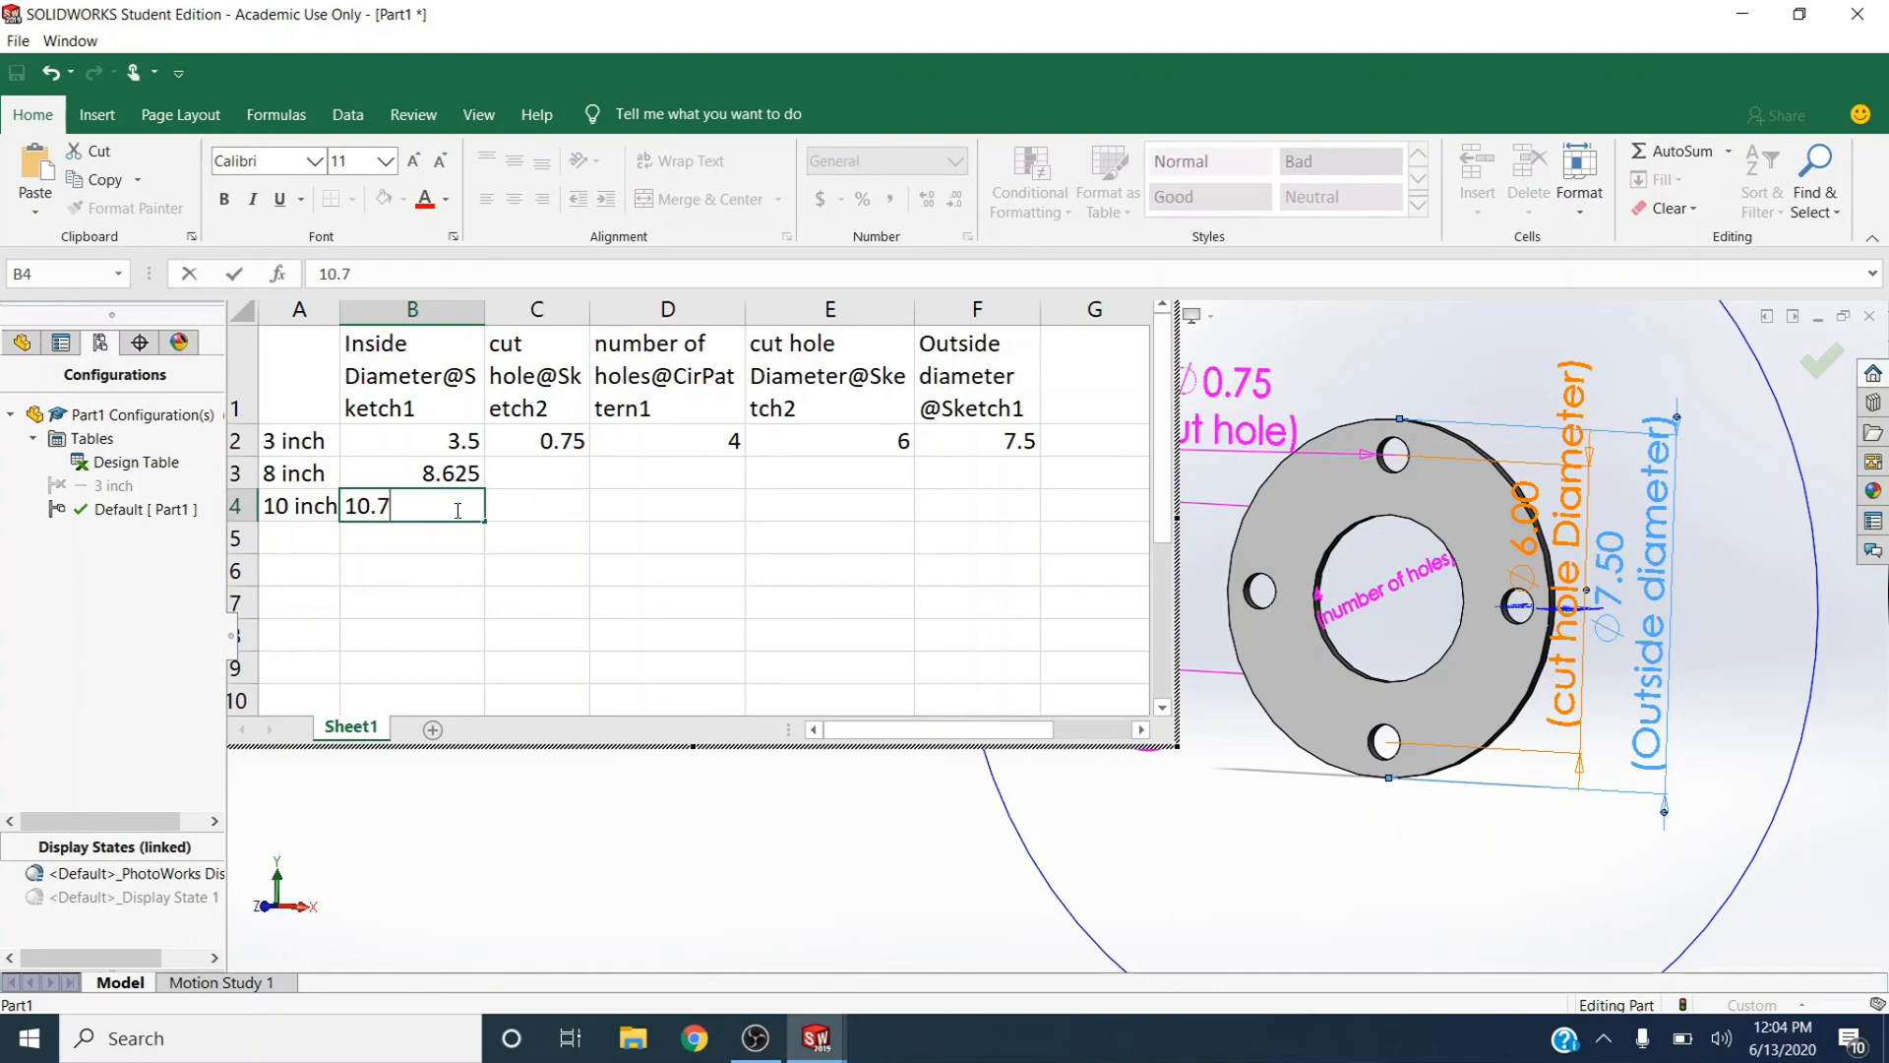
Enter 11.75 in cell C3 and 14.25 in cell C4 of the design table
click(535, 476)
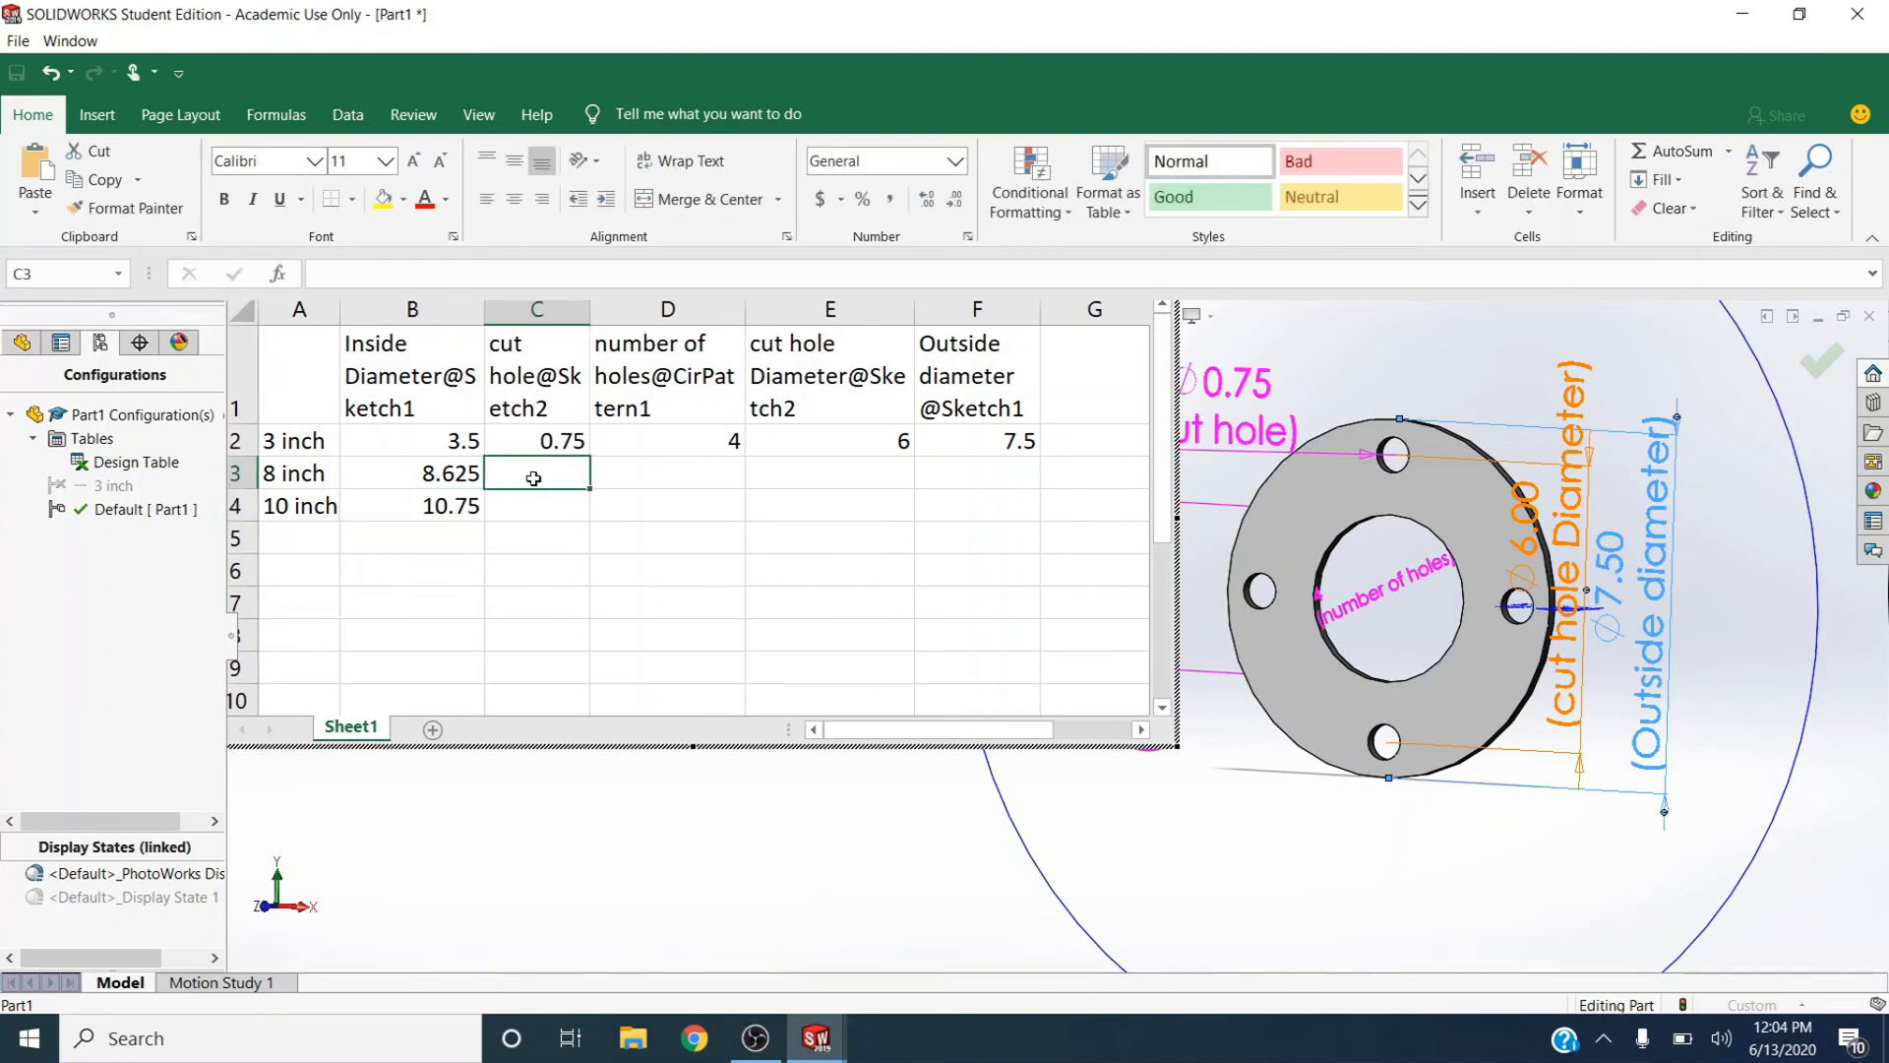
text(11.75)
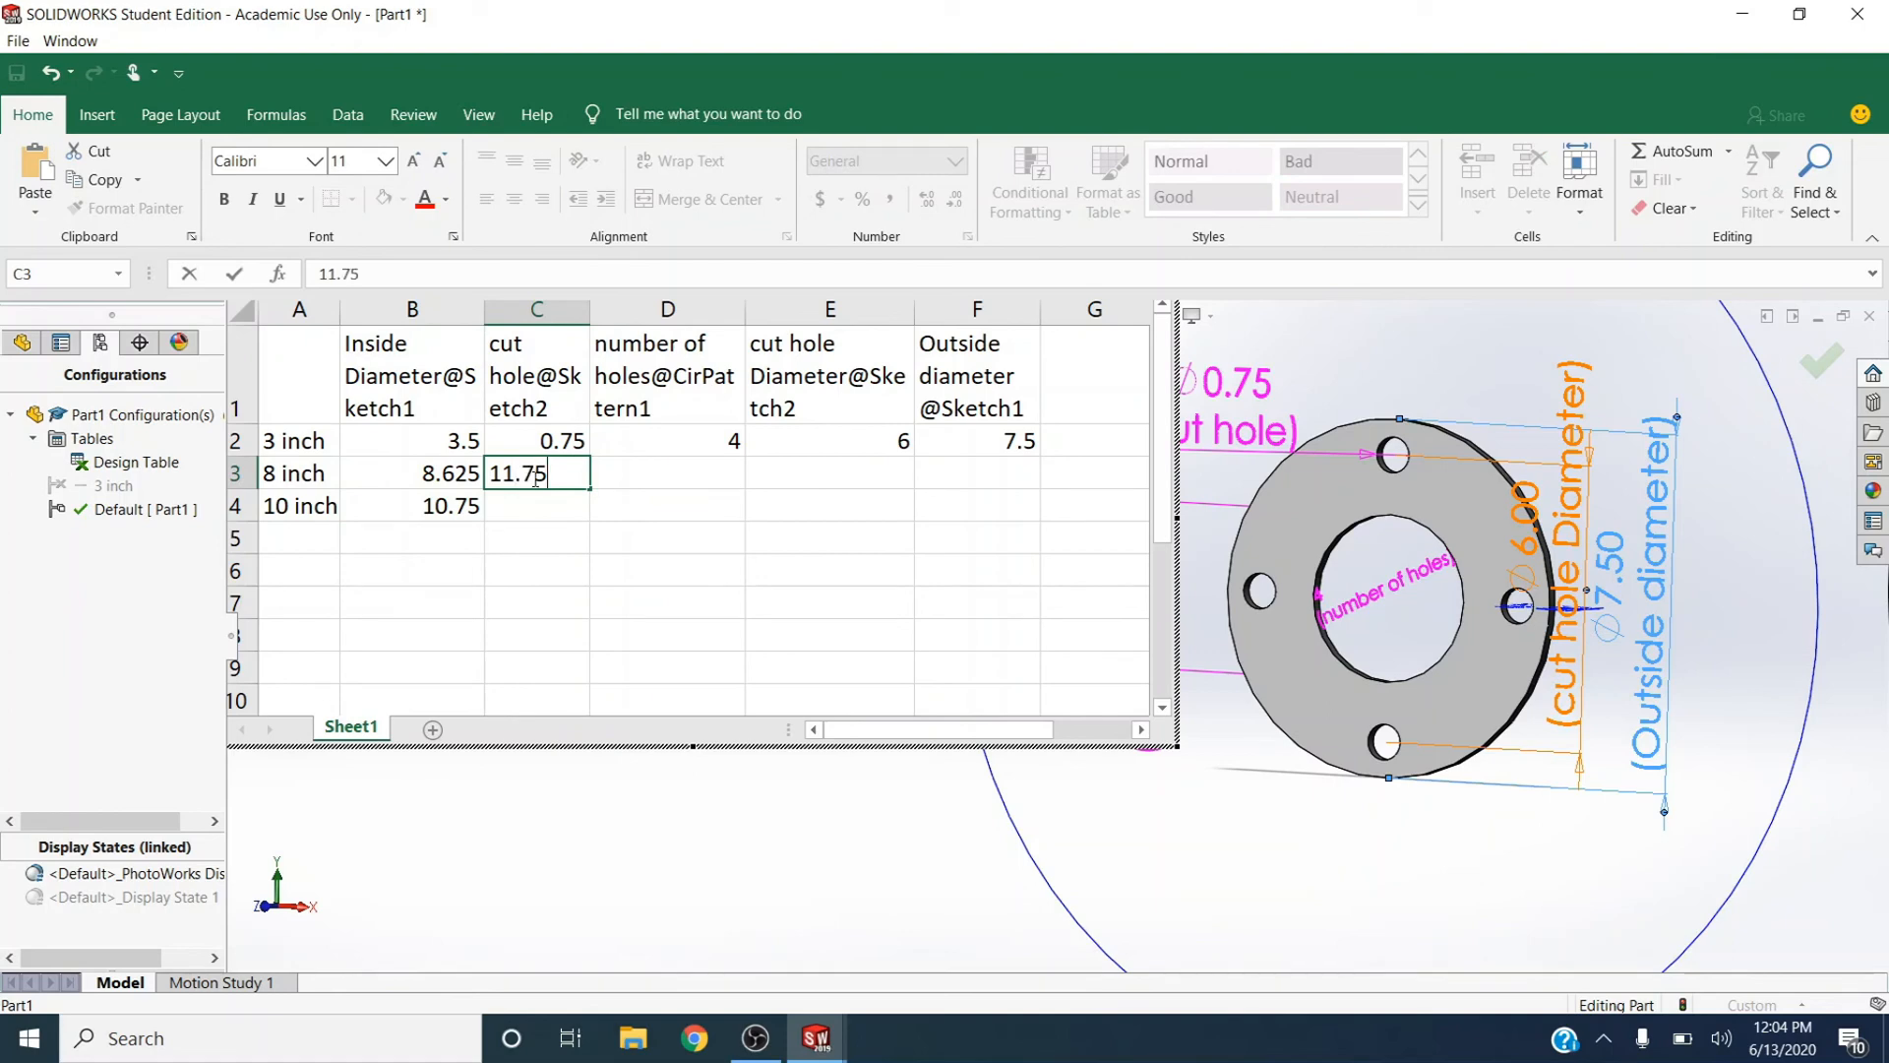
key(Return)
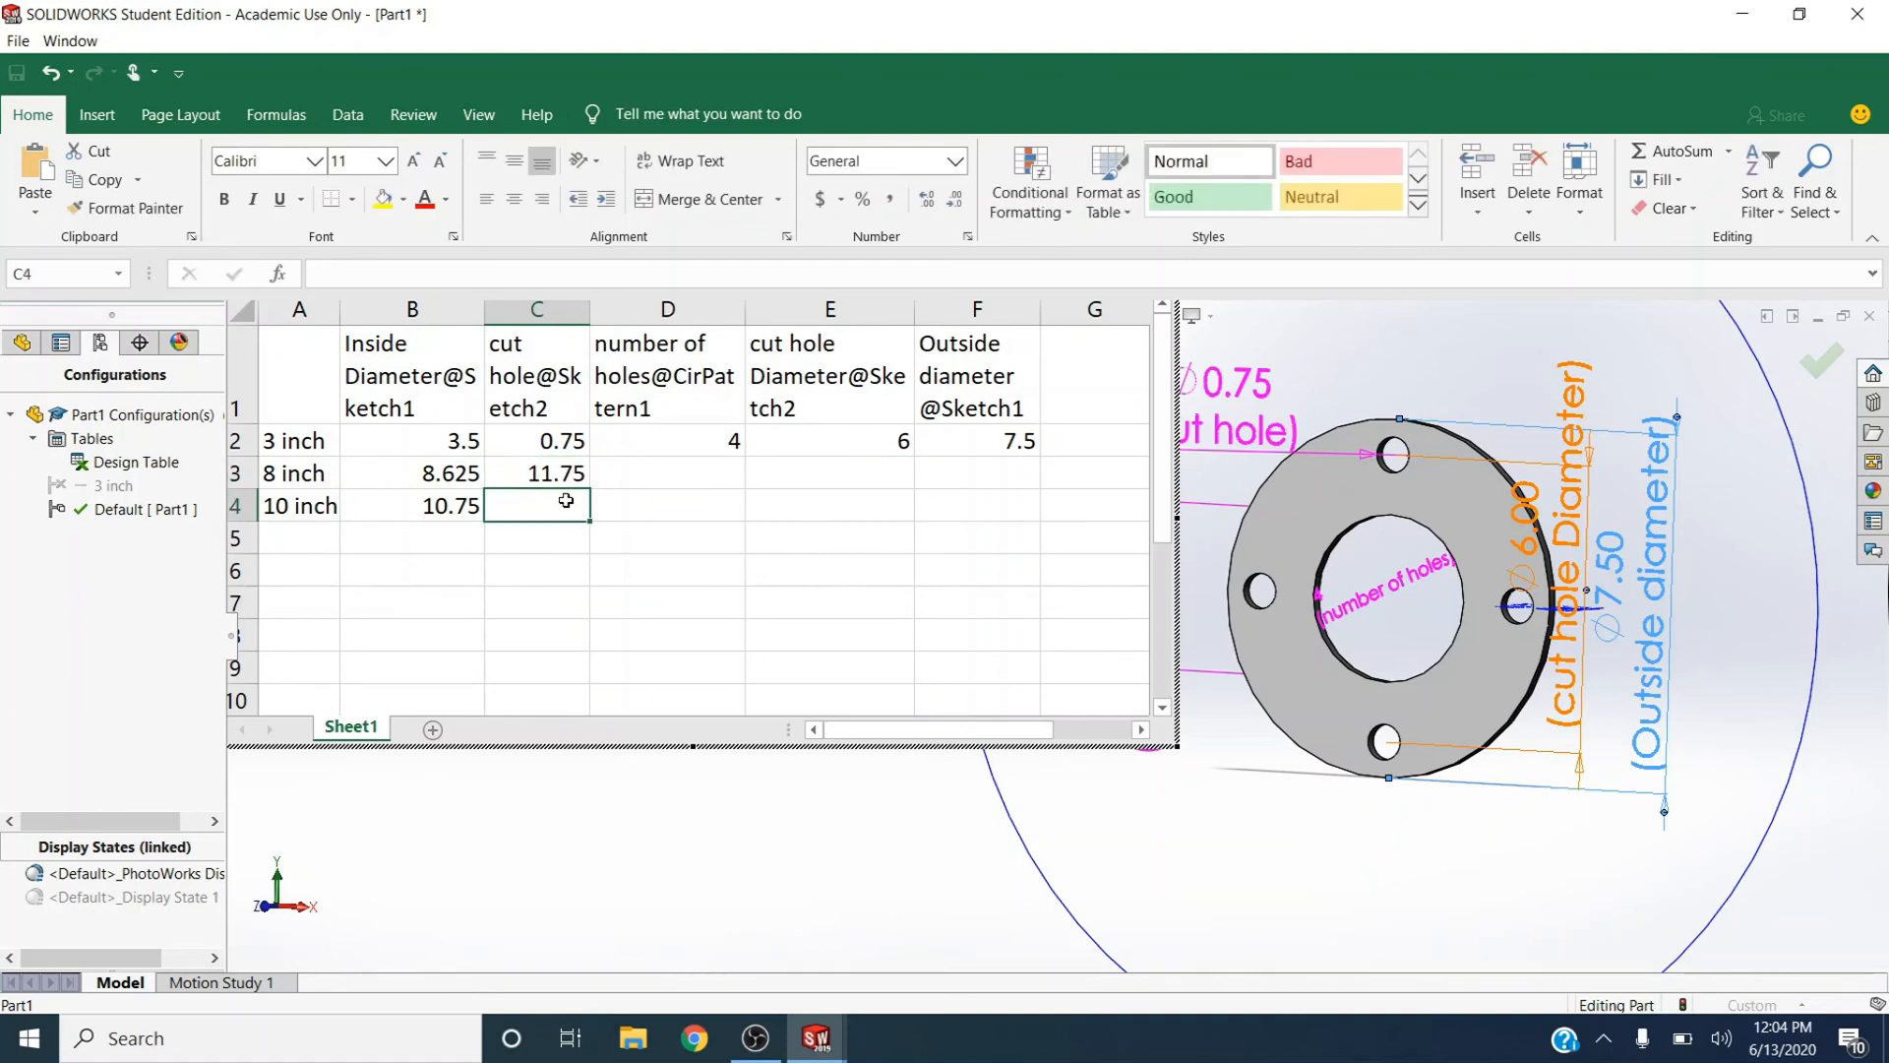
text(134)
key(BackSpace)
key(BackSpace)
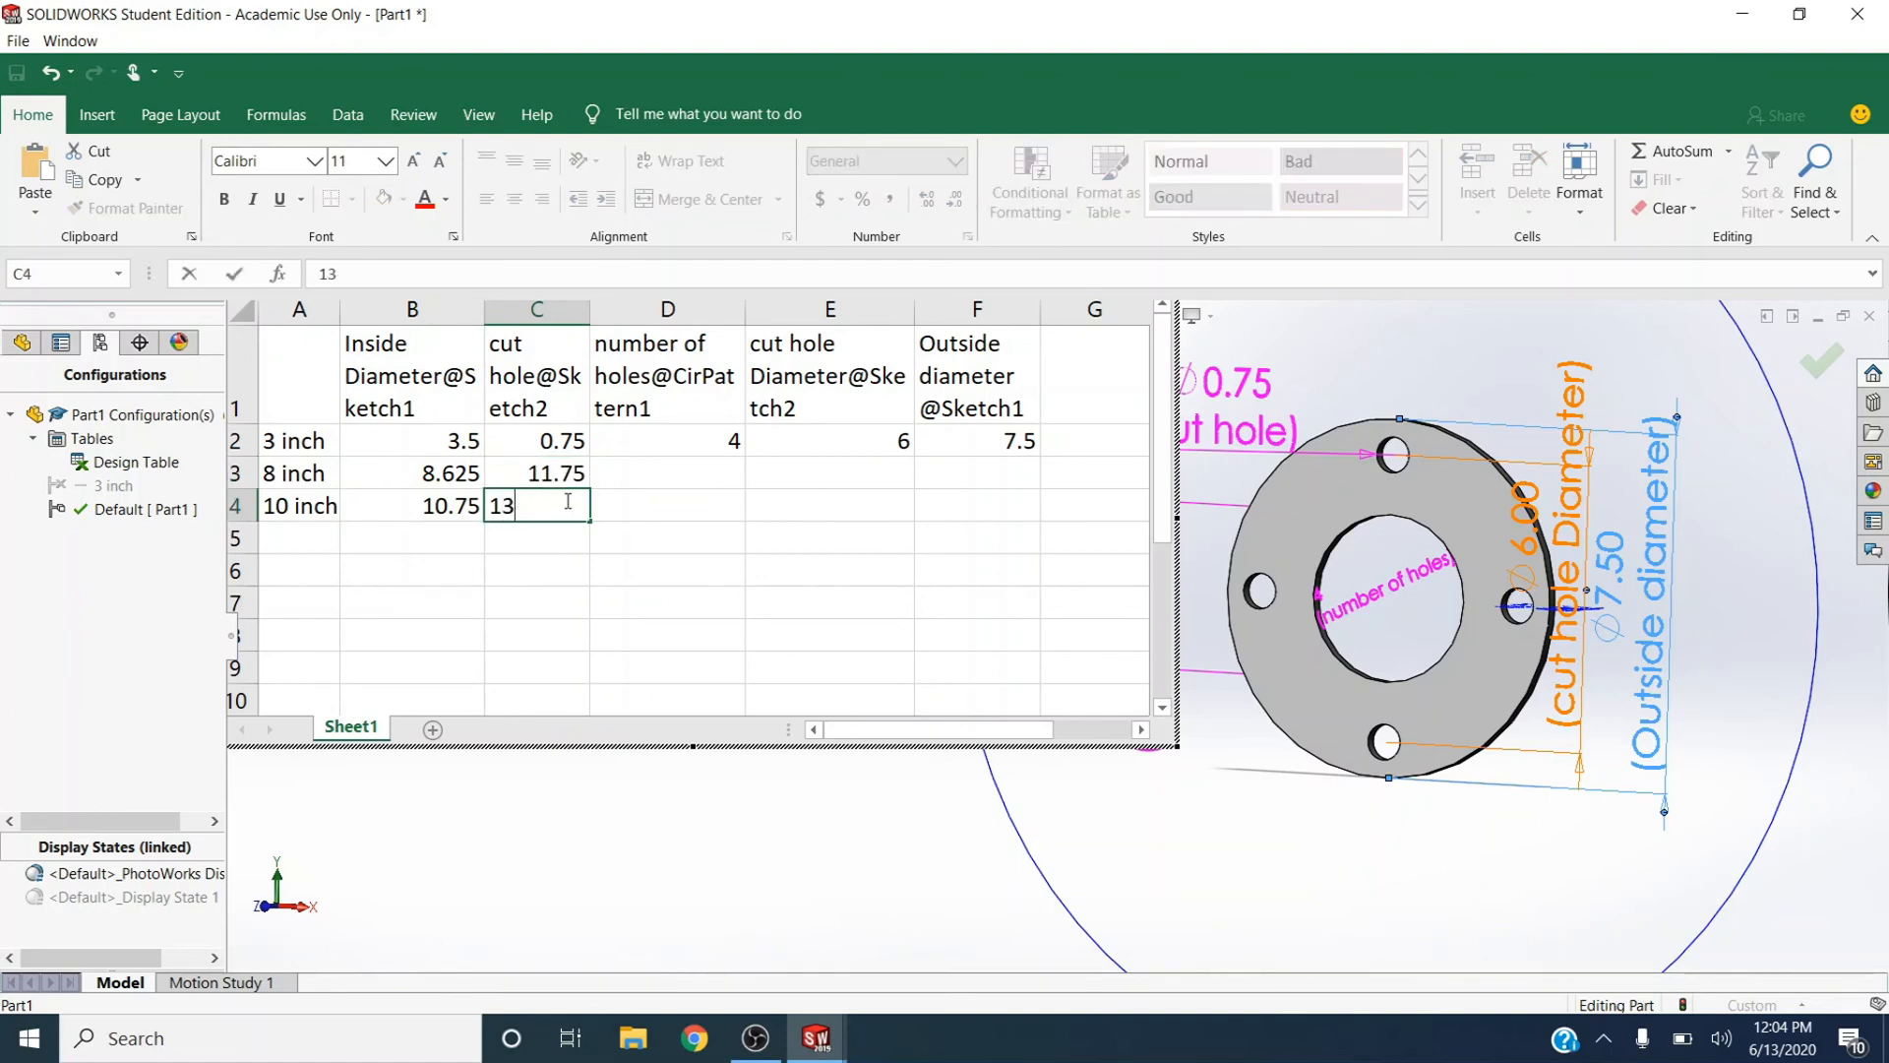
text(4.25)
Move the 11.75 and 14.25 entries from the cut hole column to the cut hole Diameter cells E3 and E4
click(717, 480)
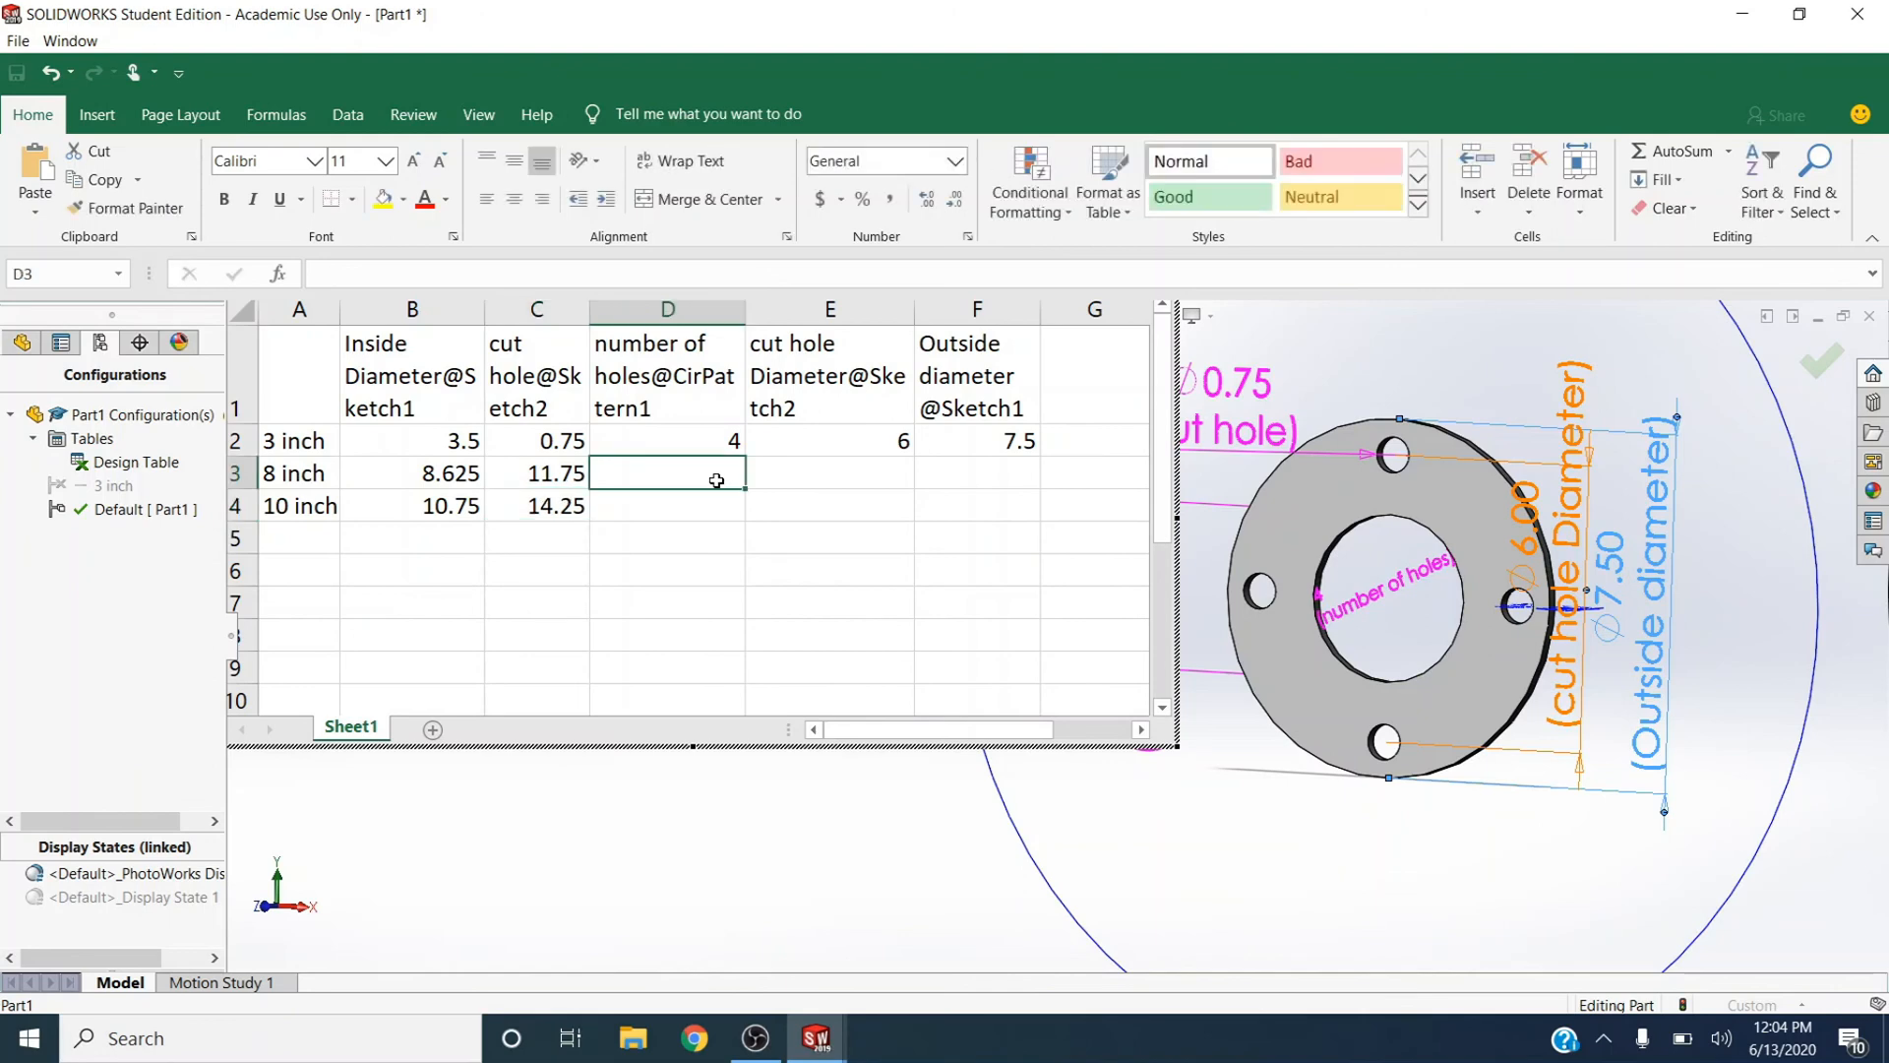
click(561, 475)
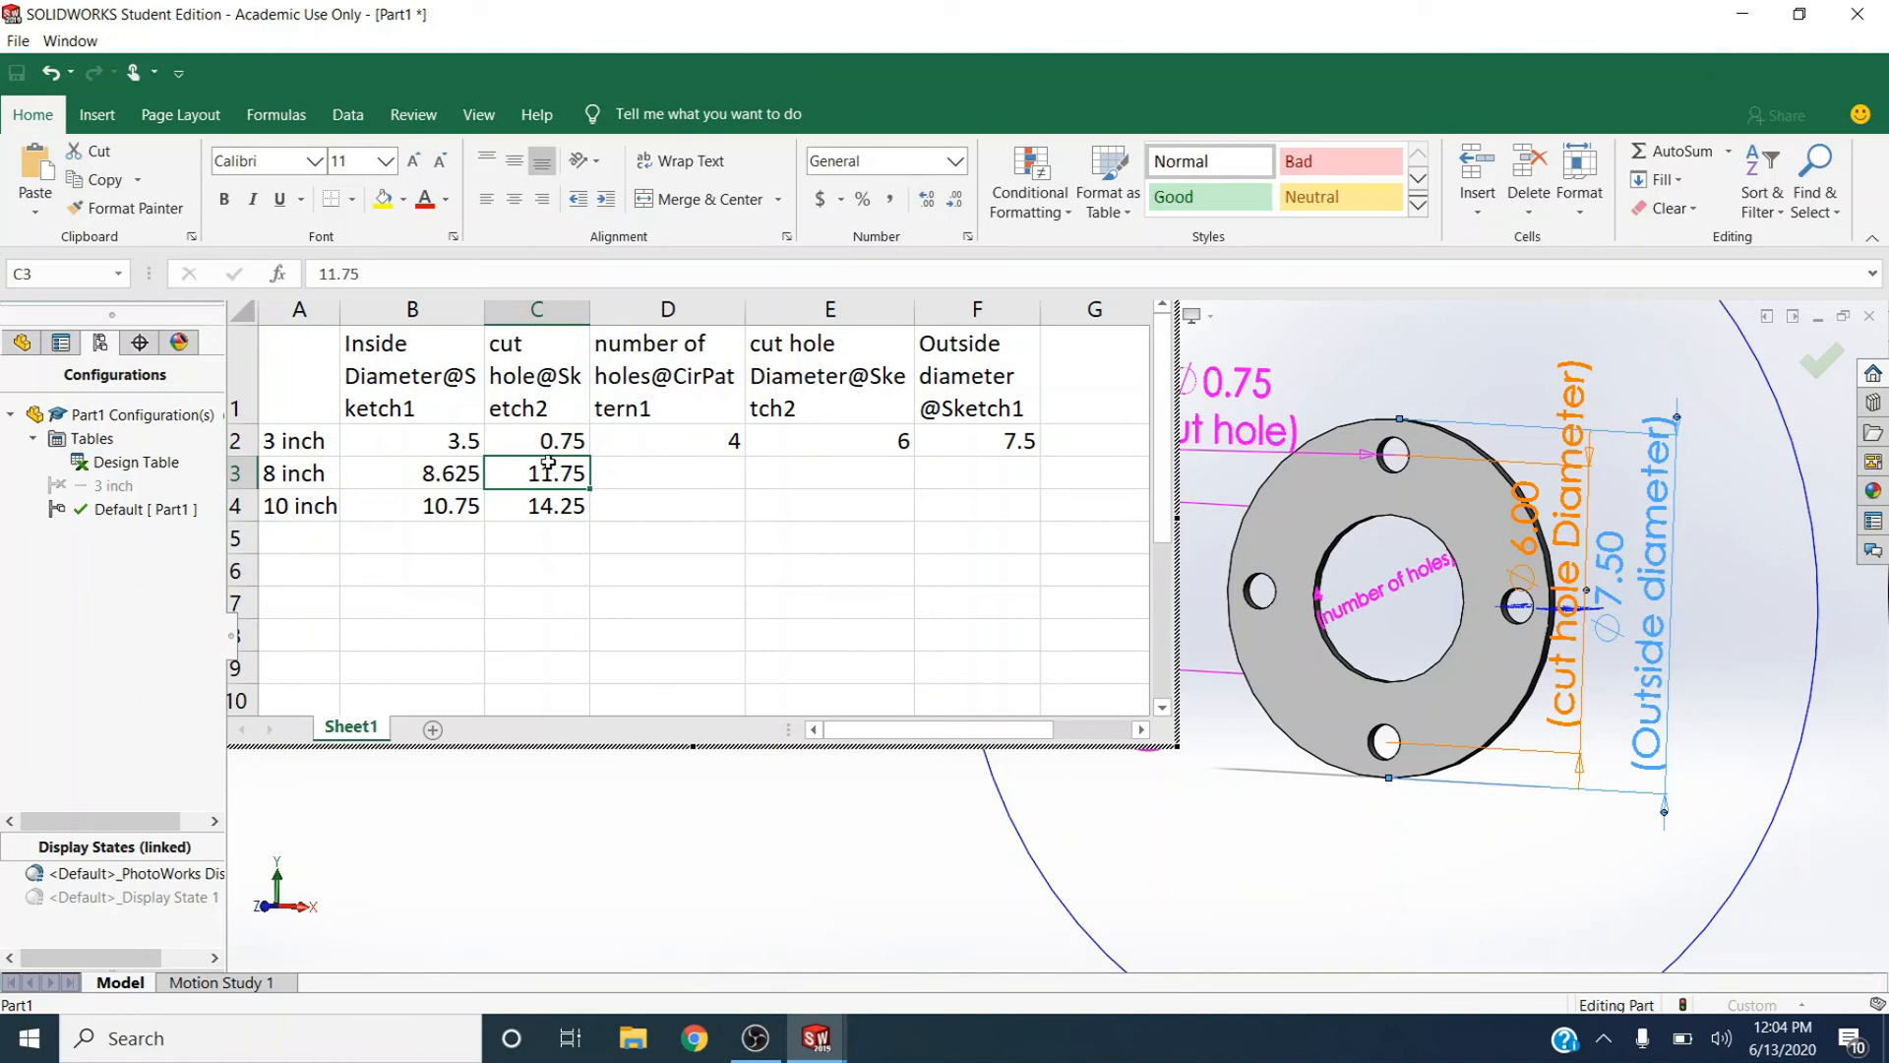
drag(577, 459, 763, 473)
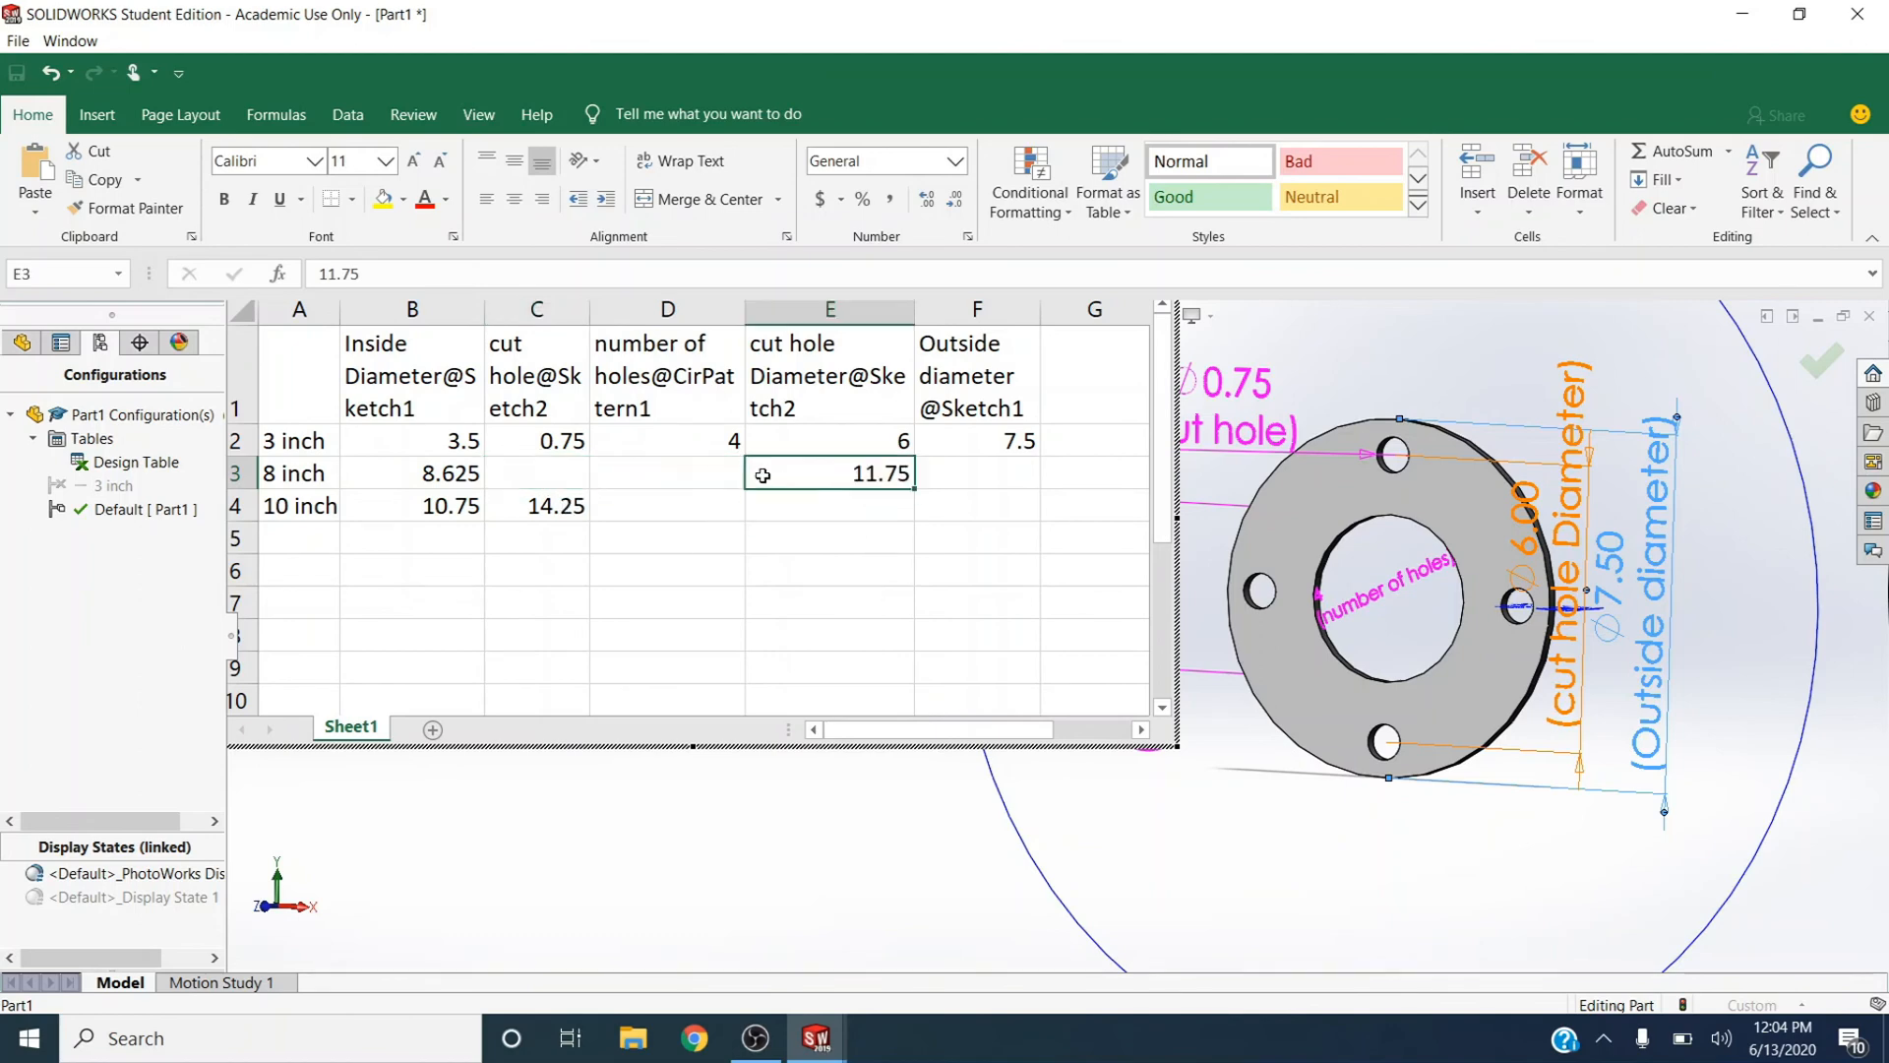
click(563, 502)
drag(564, 497, 847, 510)
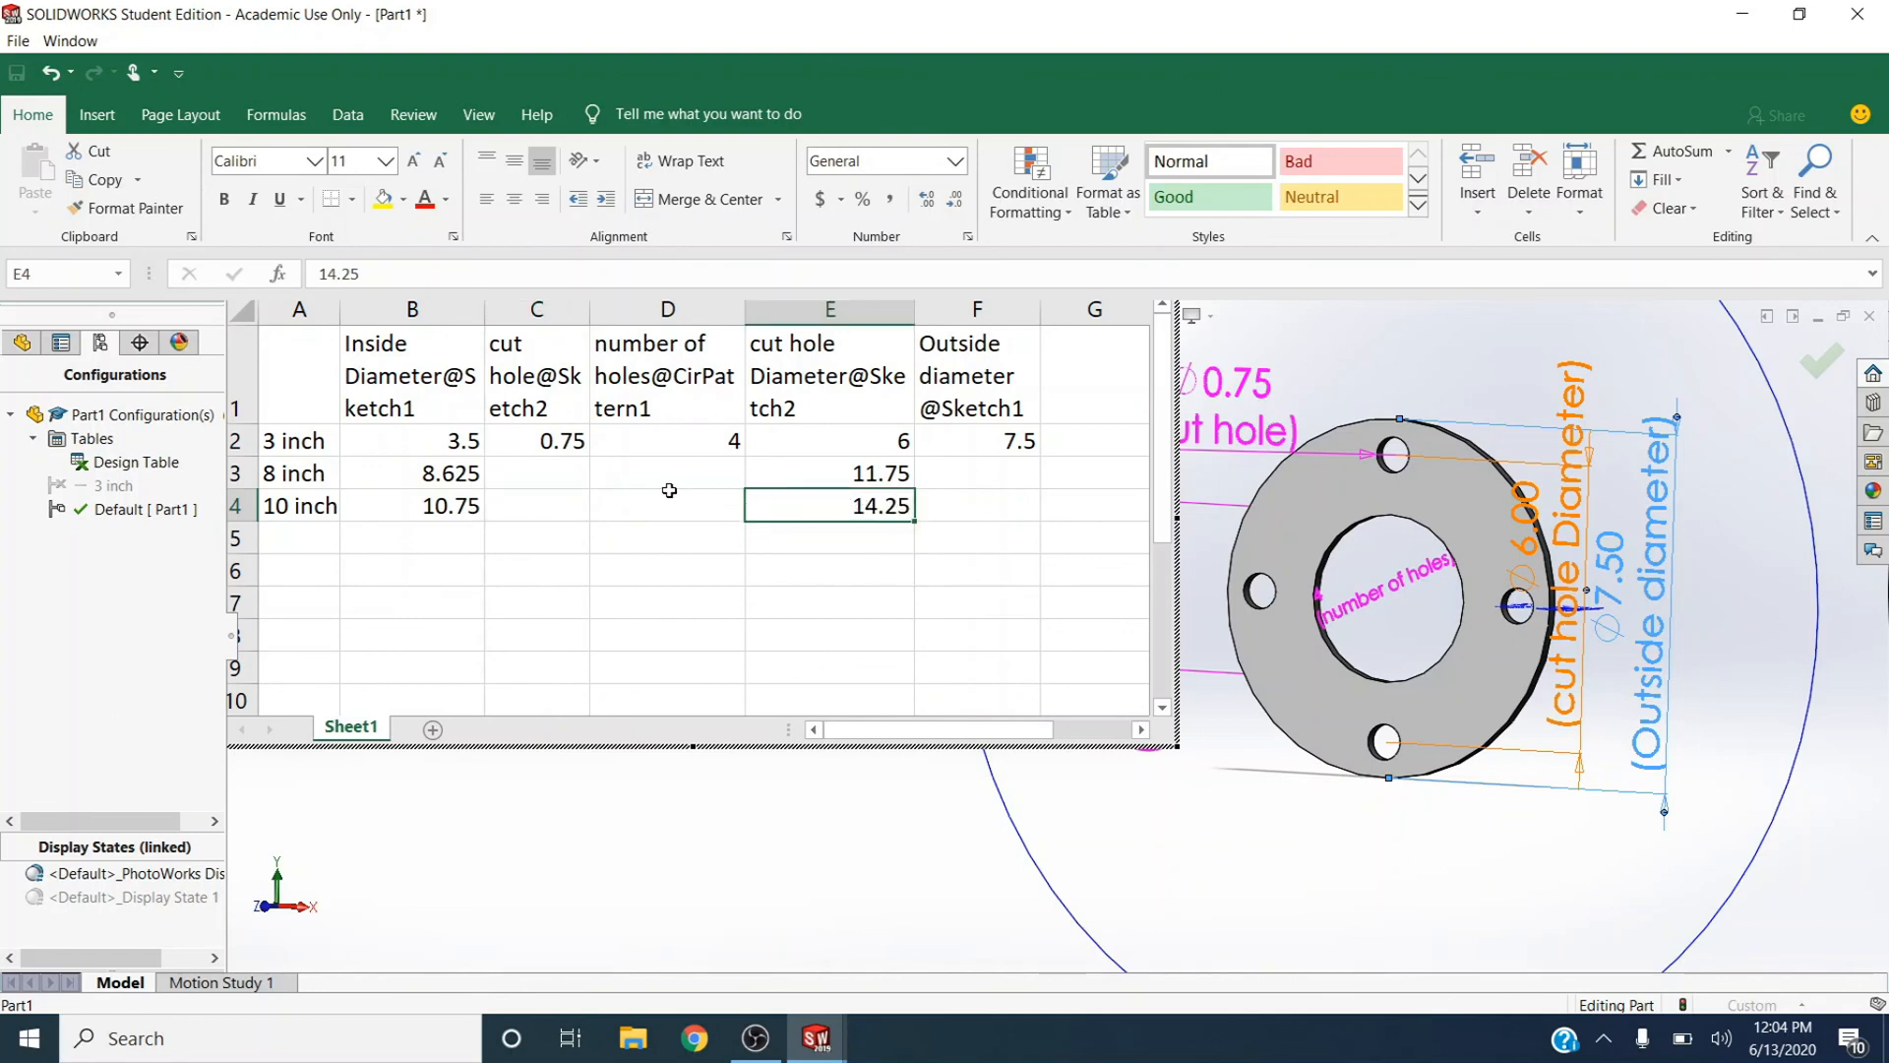
Set the cut hole size to 0.875 for the 8 inch configuration and 1 for the 10 inch configuration
click(554, 475)
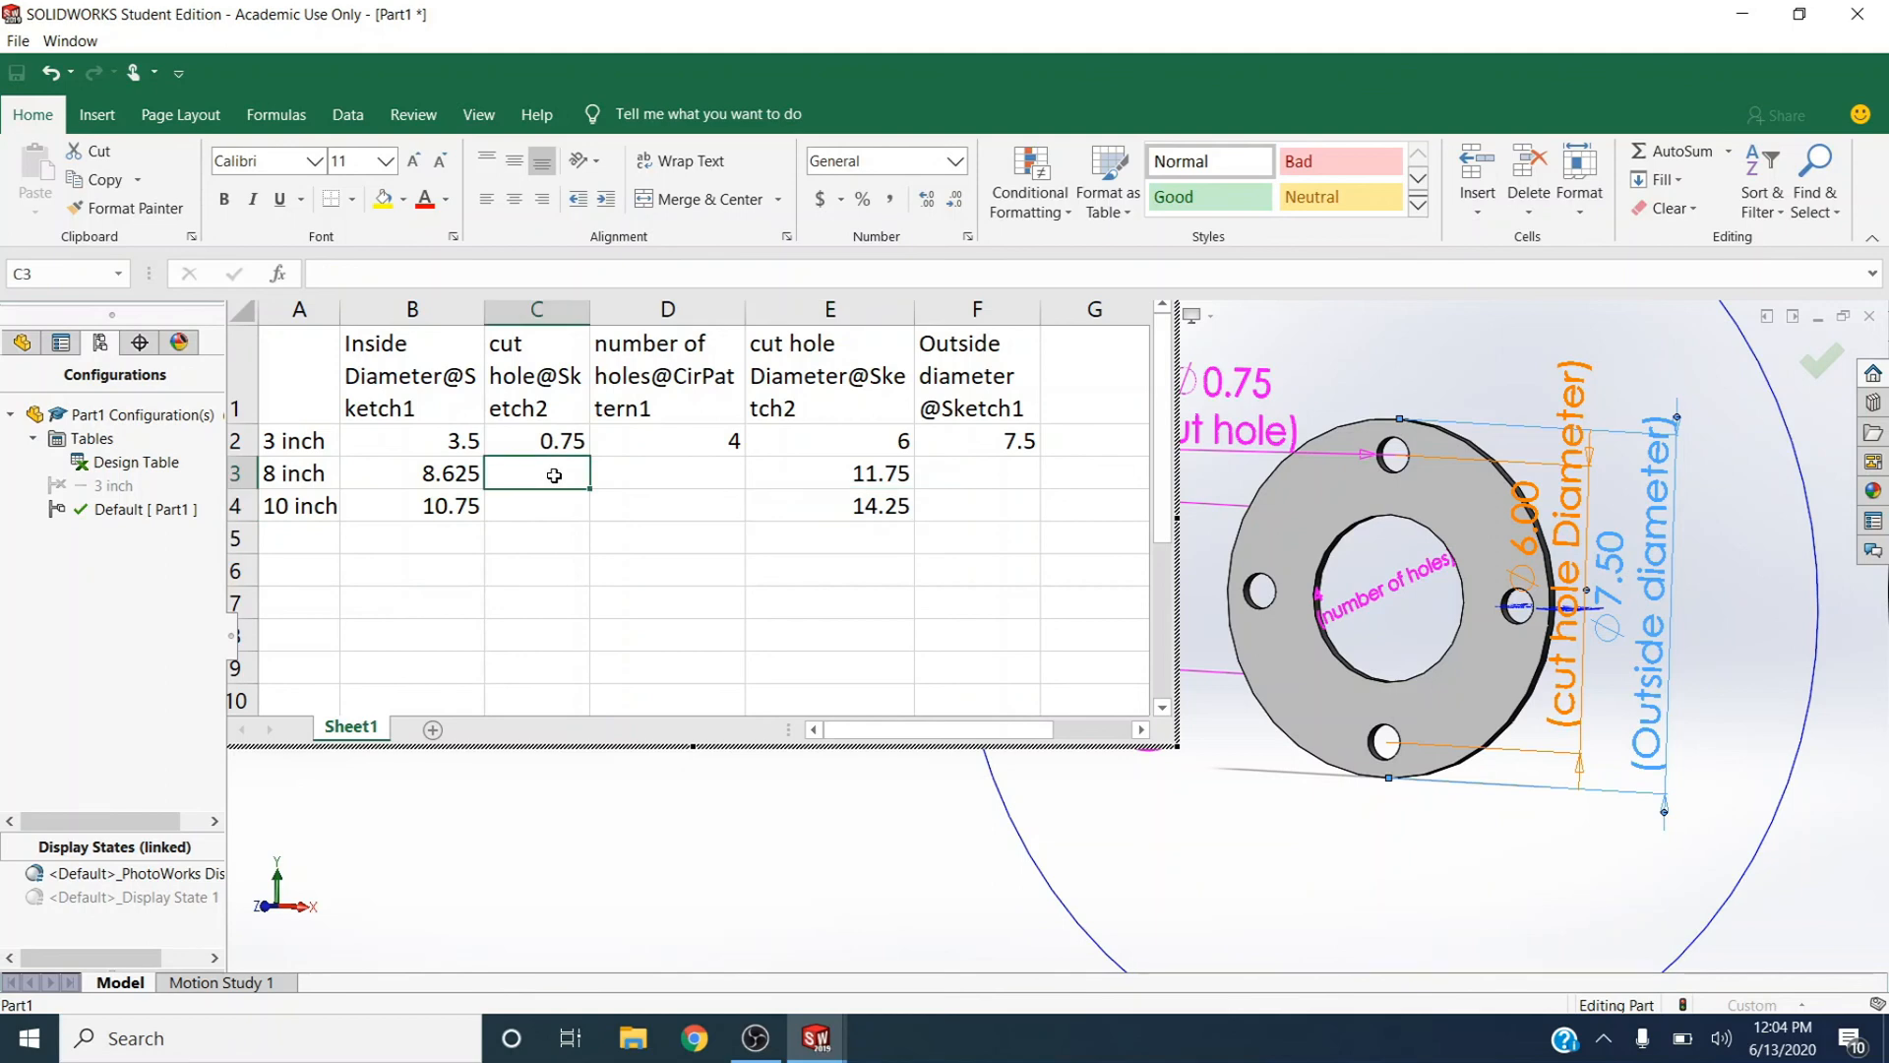
text(.8)
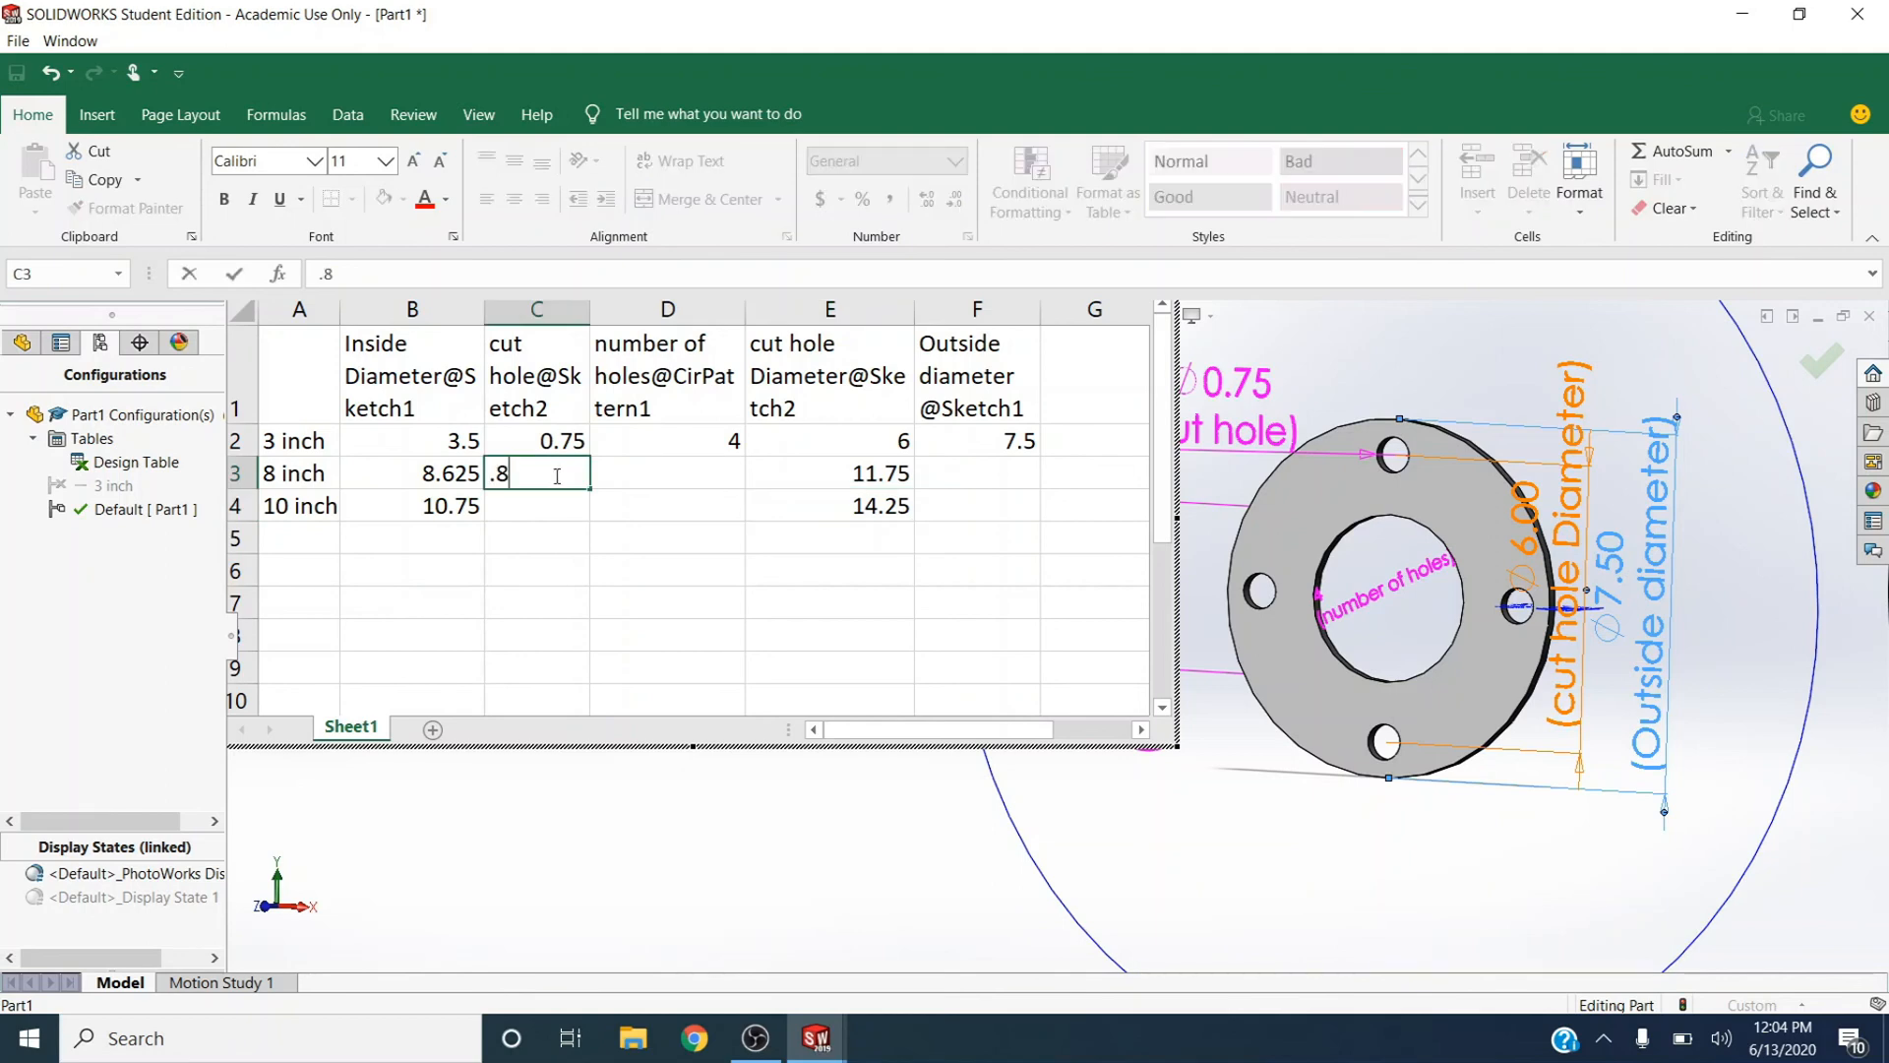
text(75)
click(554, 512)
text(1)
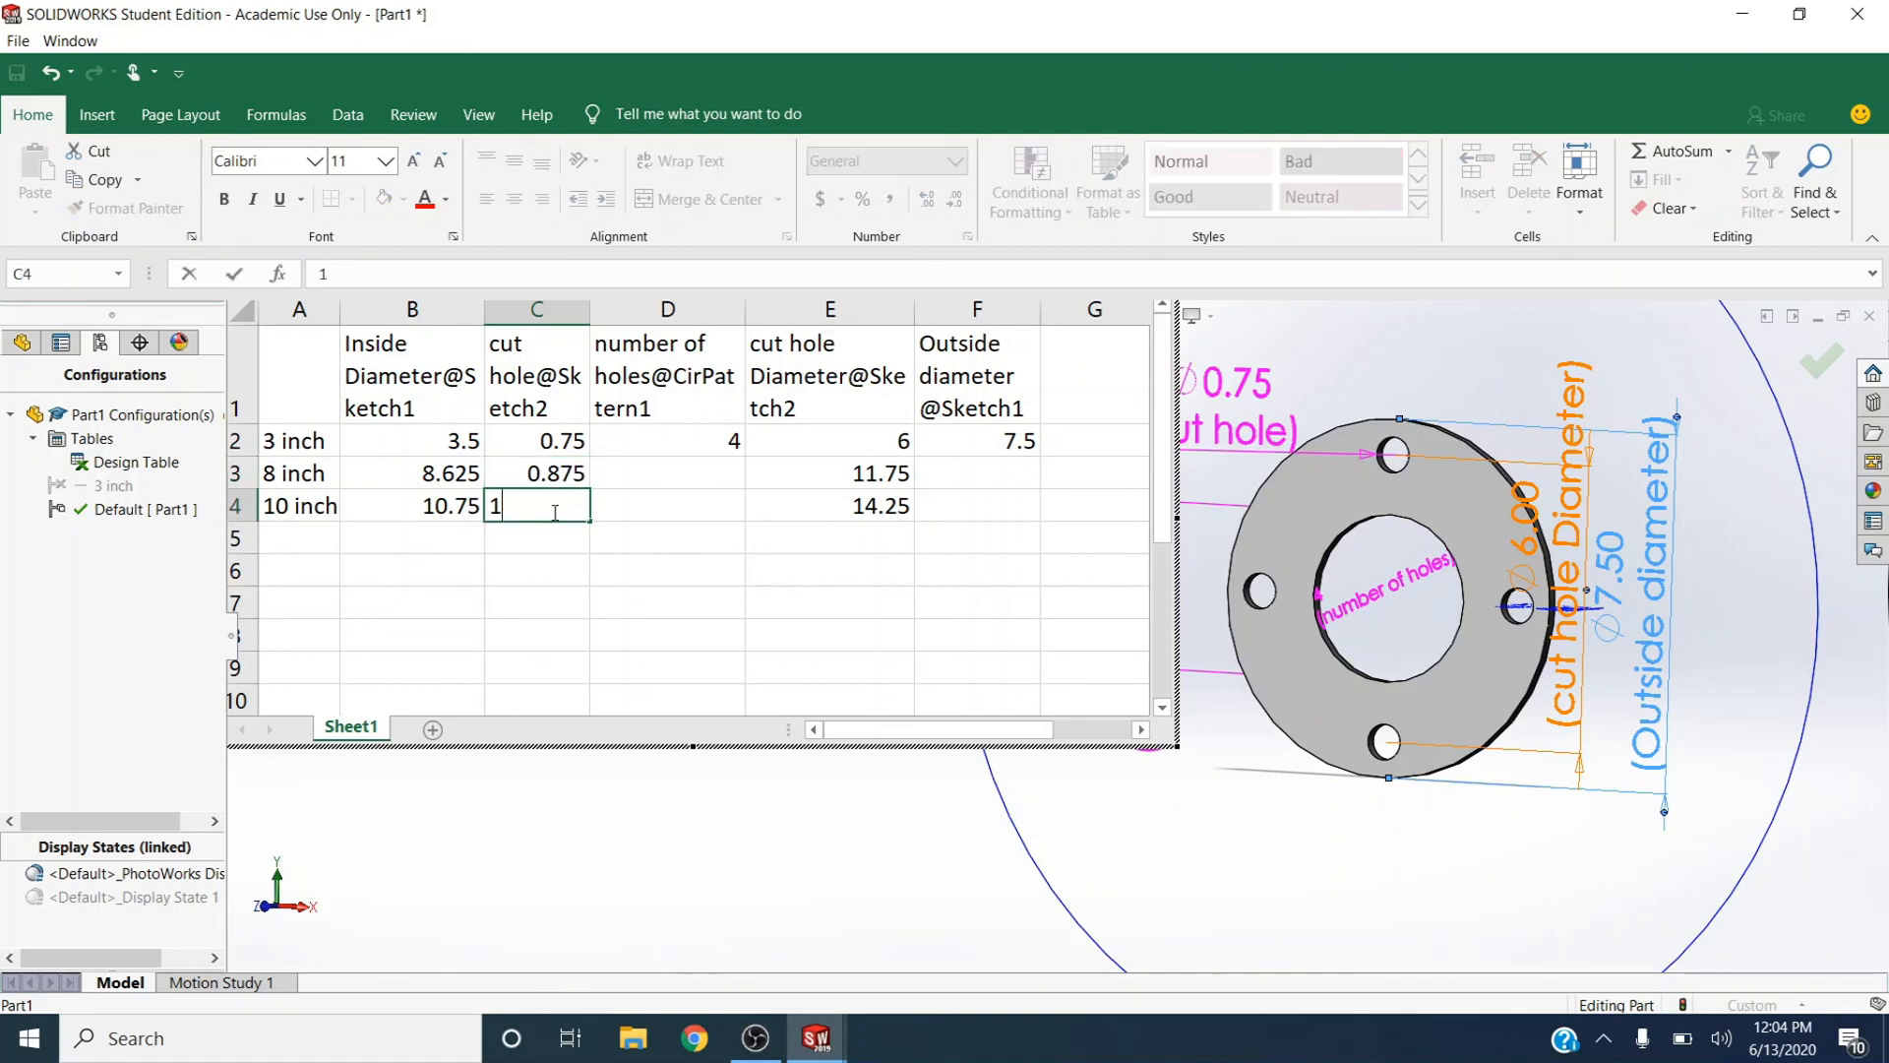
Set the number of holes to 8 for the 8 inch configuration and 12 for the 10 inch configuration
click(703, 480)
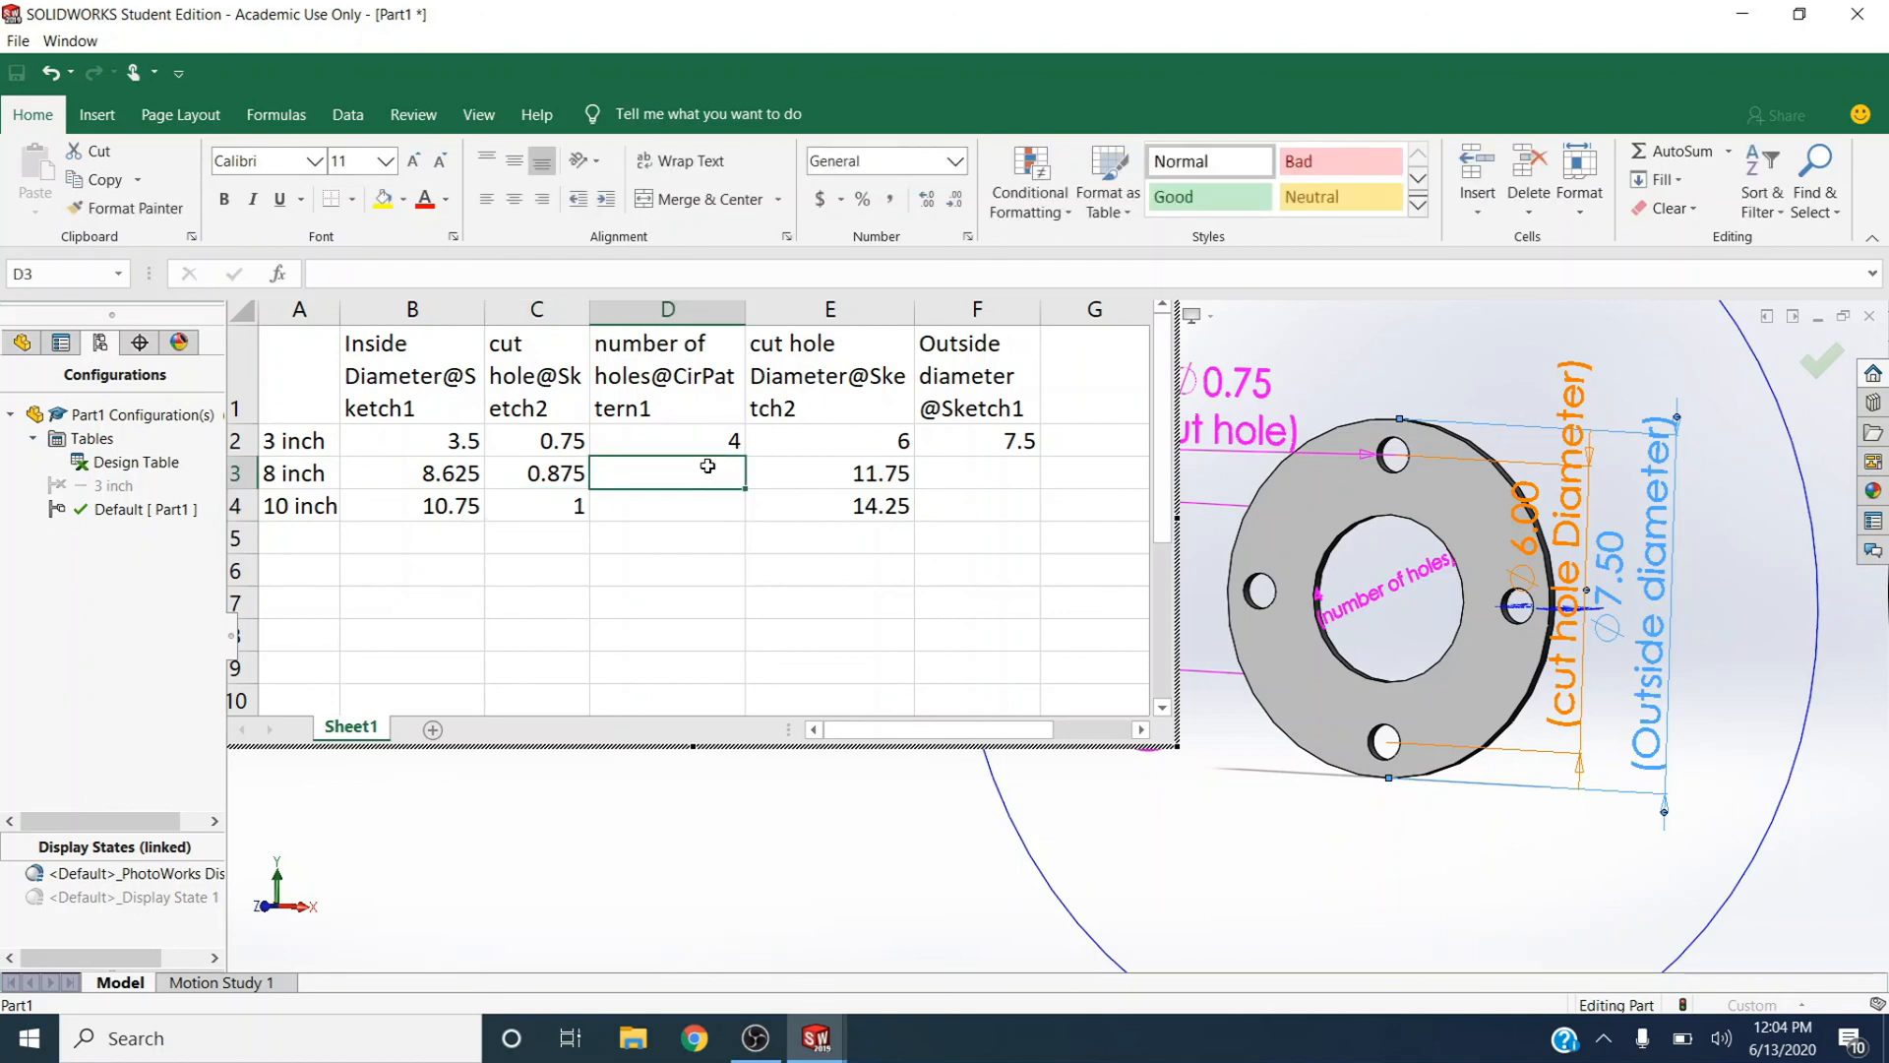
text(8)
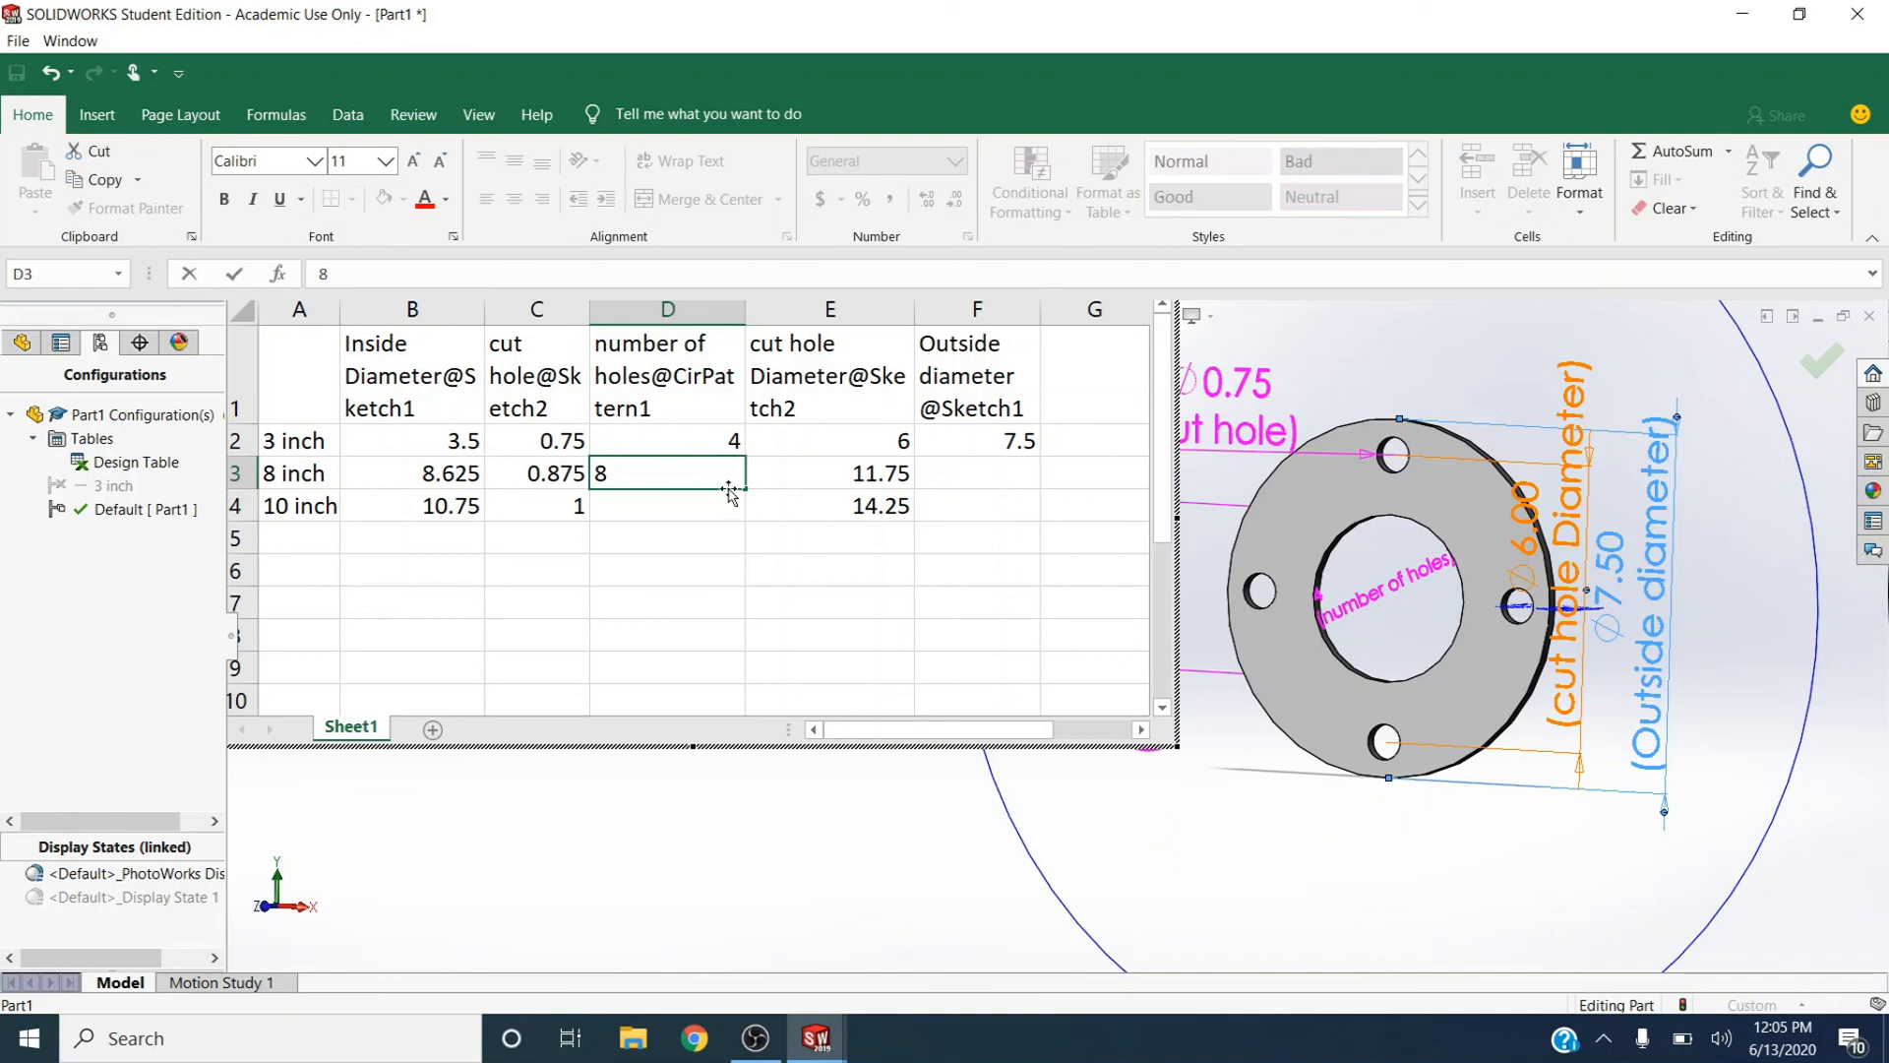
click(721, 502)
text(12)
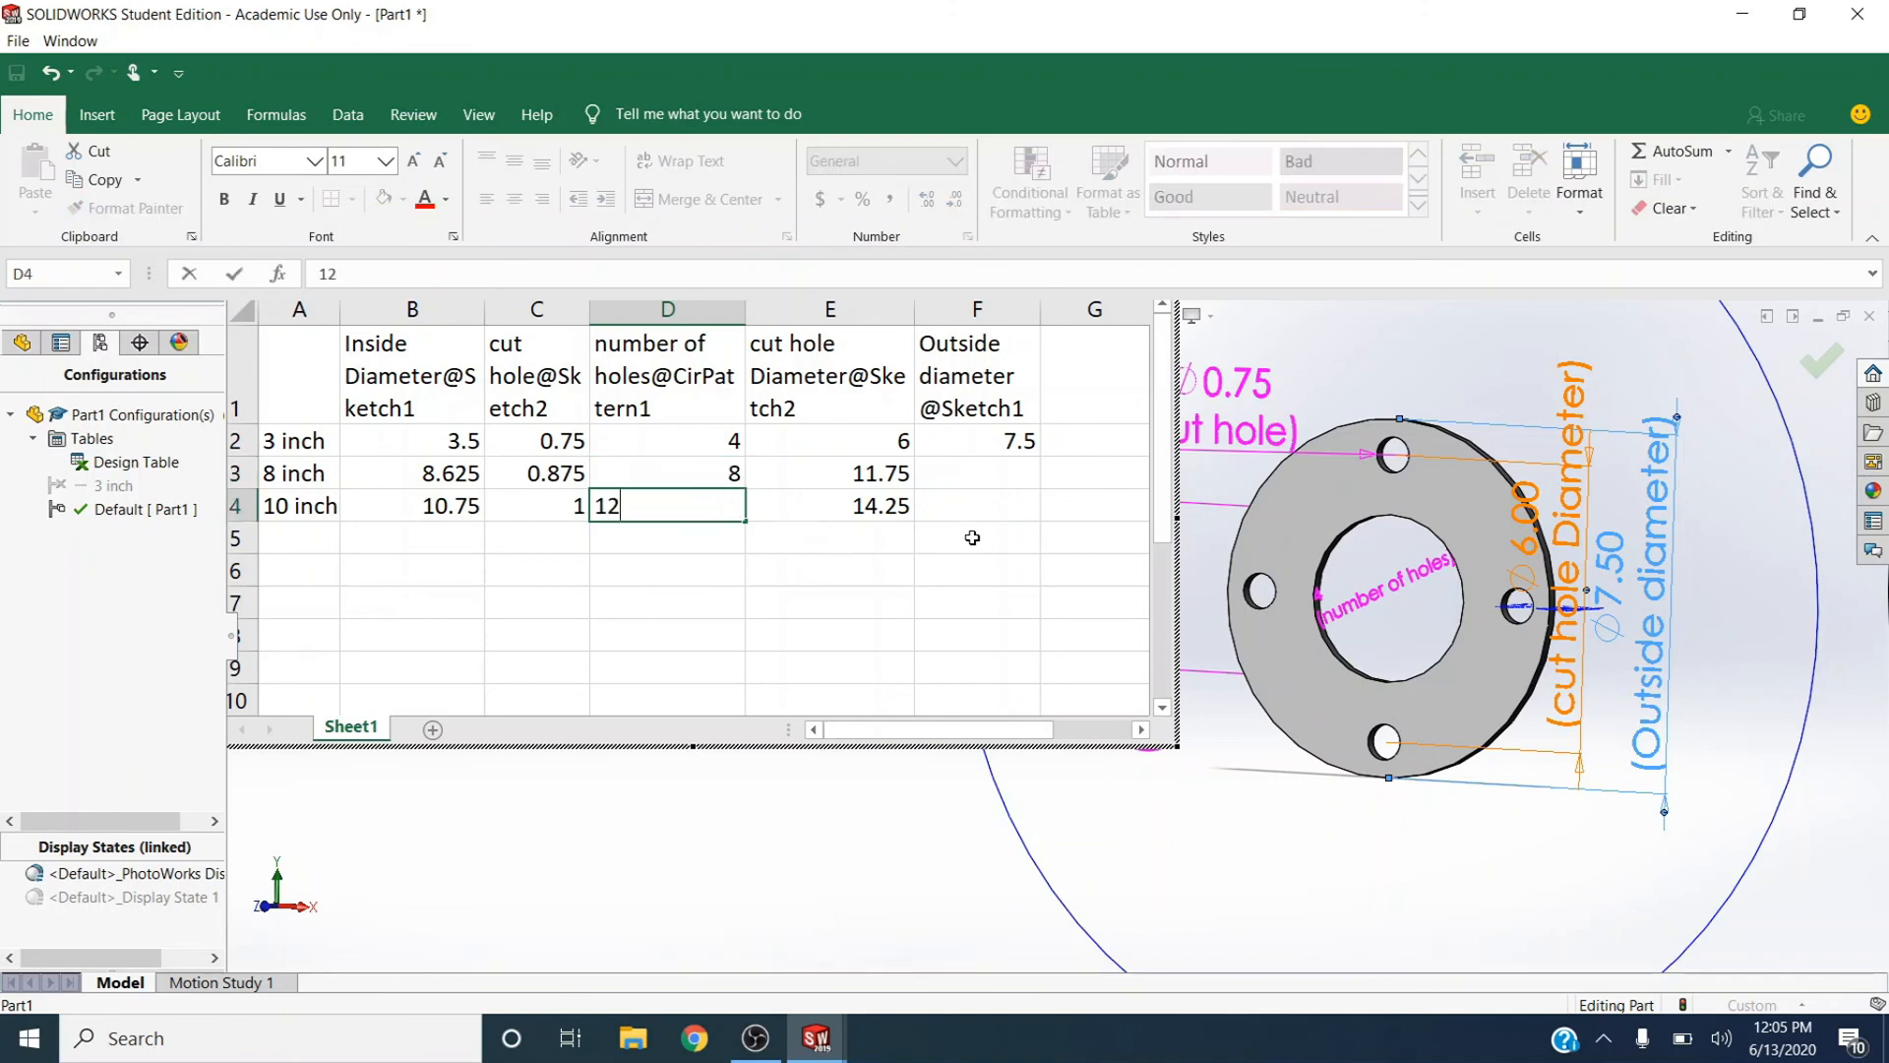
Set the Outside diameter to 13.5 for 8 inch and 16 for 10 inch, and close the design table to generate both configurations
click(1014, 482)
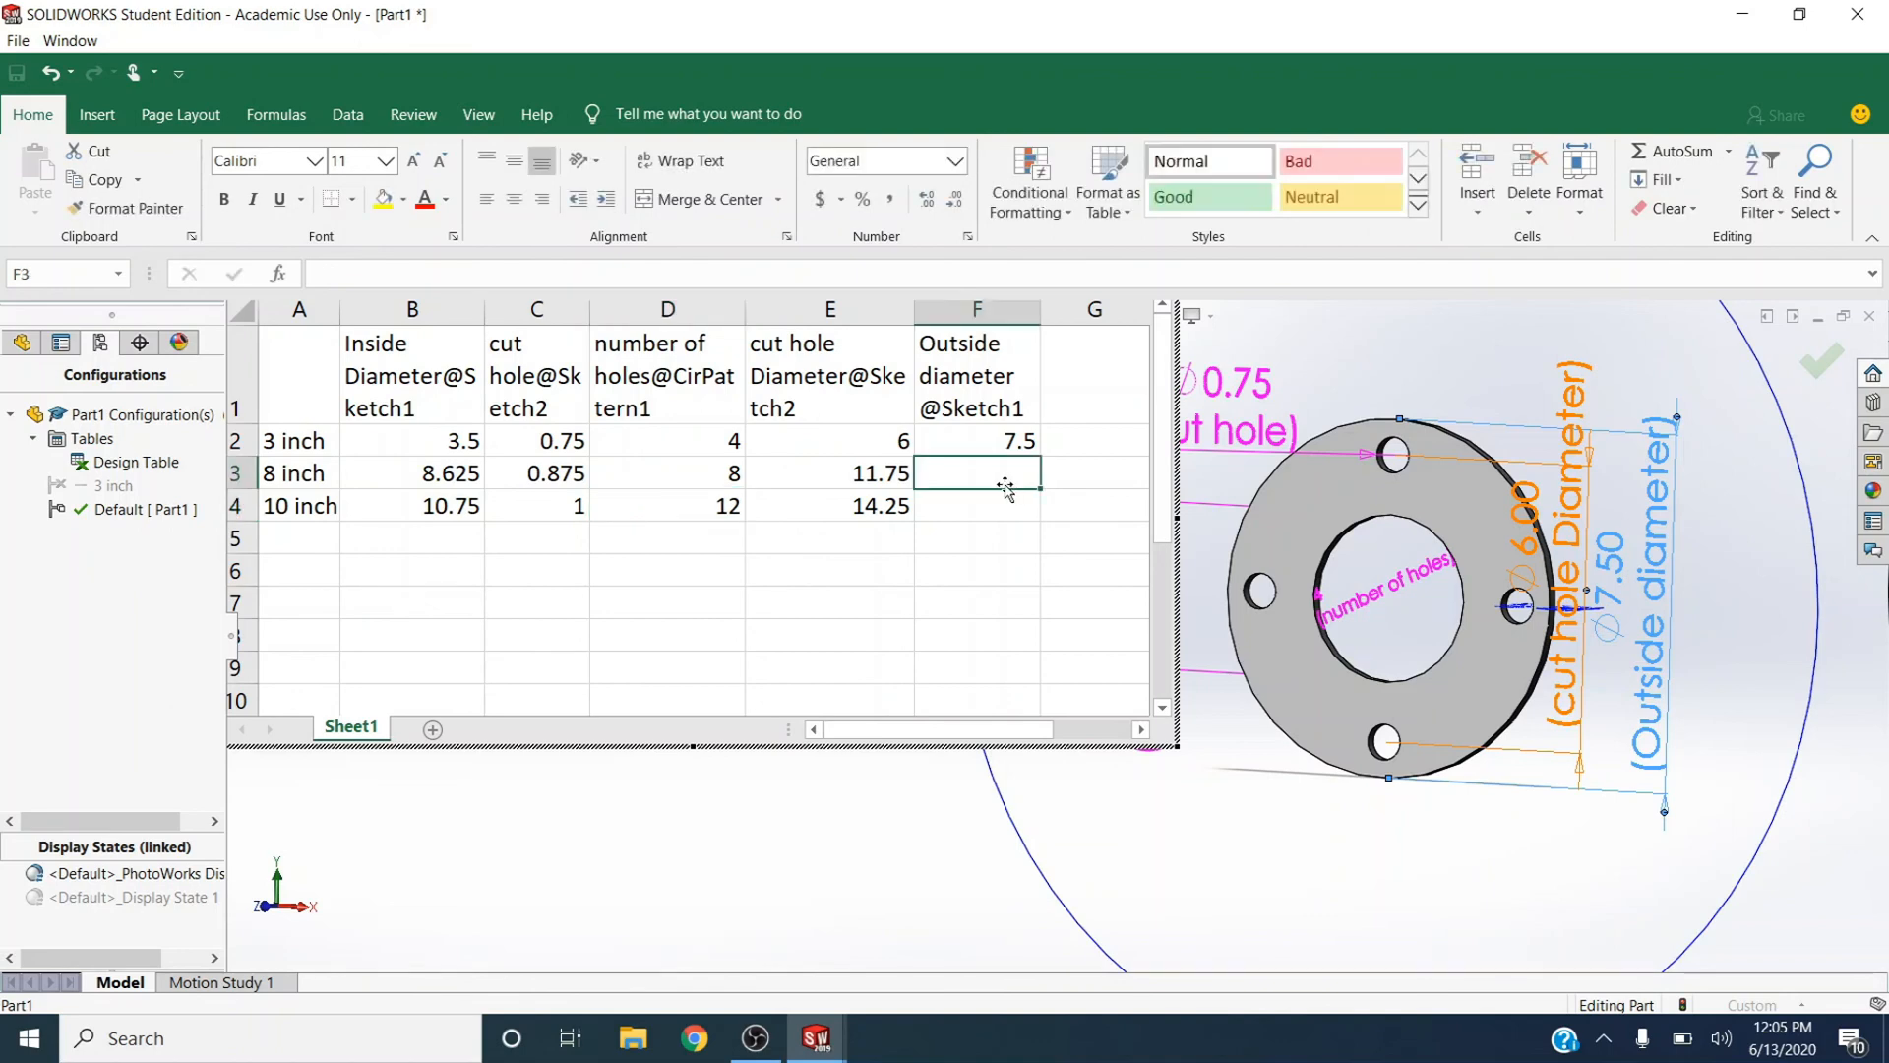
text(13)
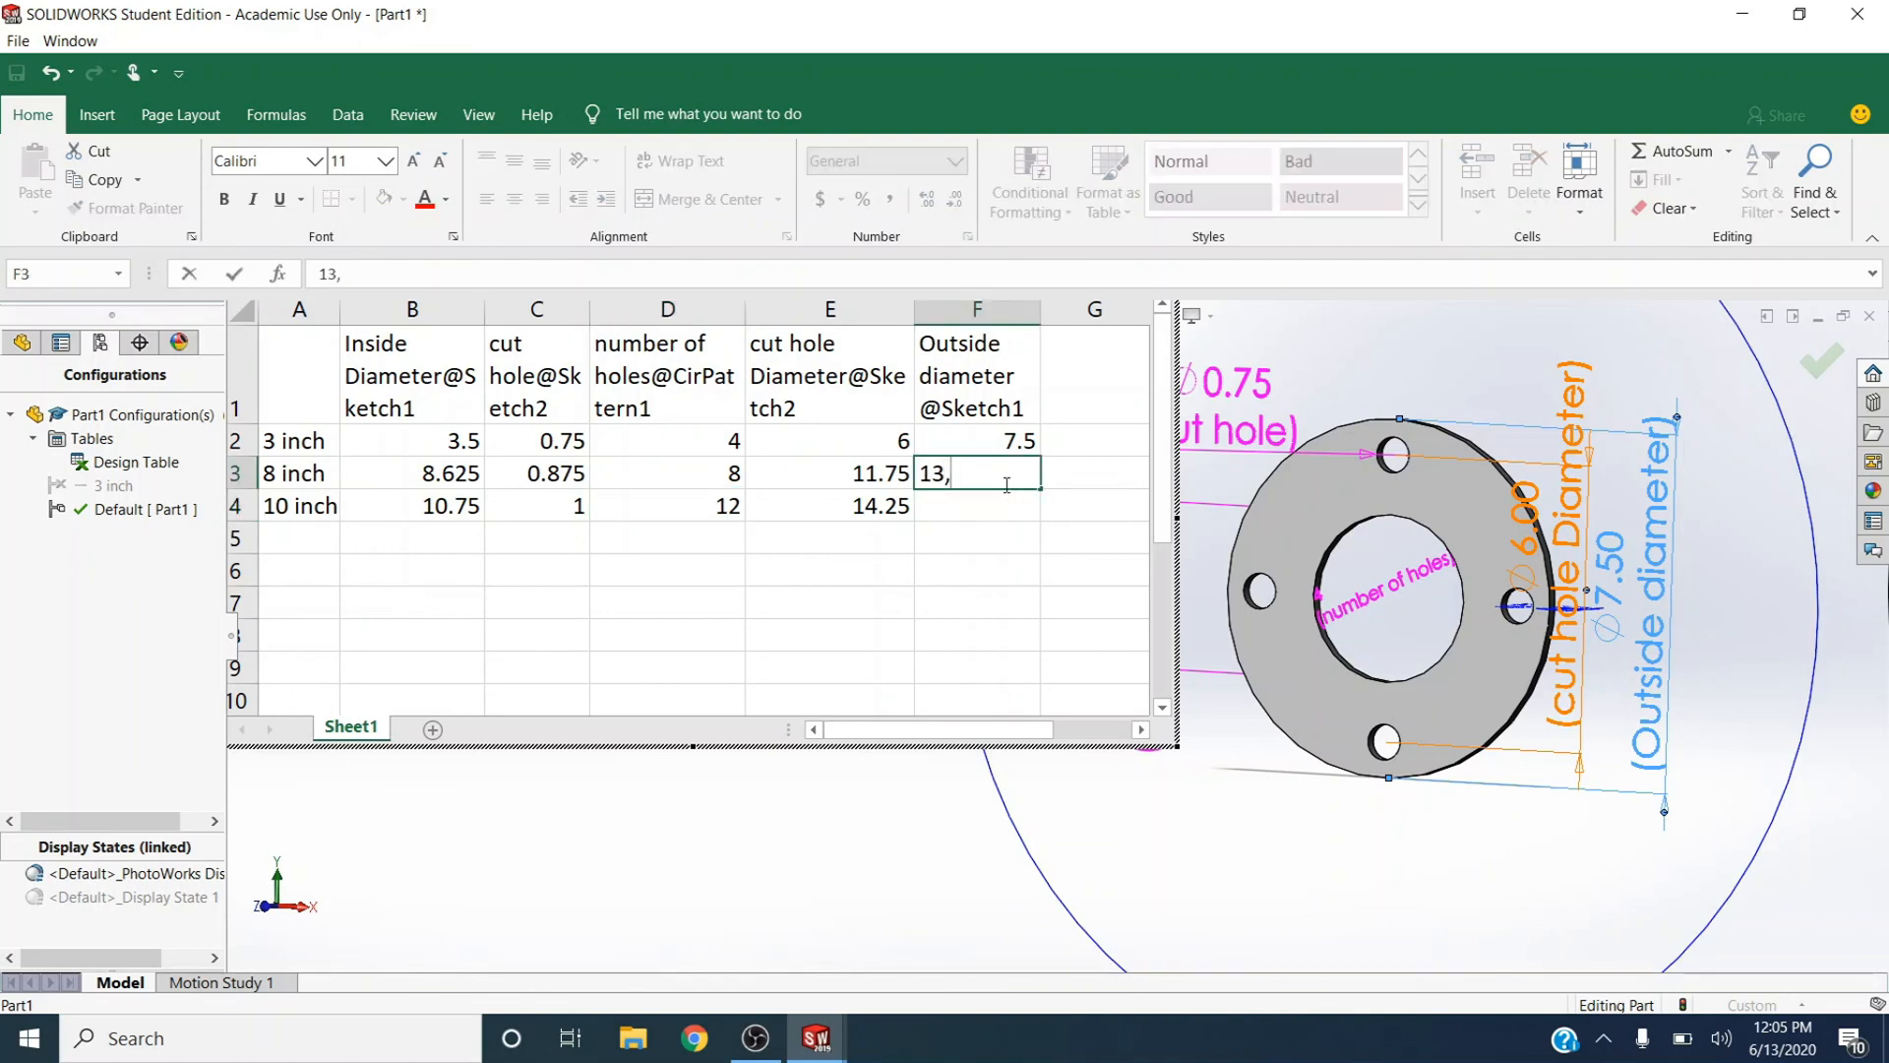
text(.5)
click(983, 510)
text(1)
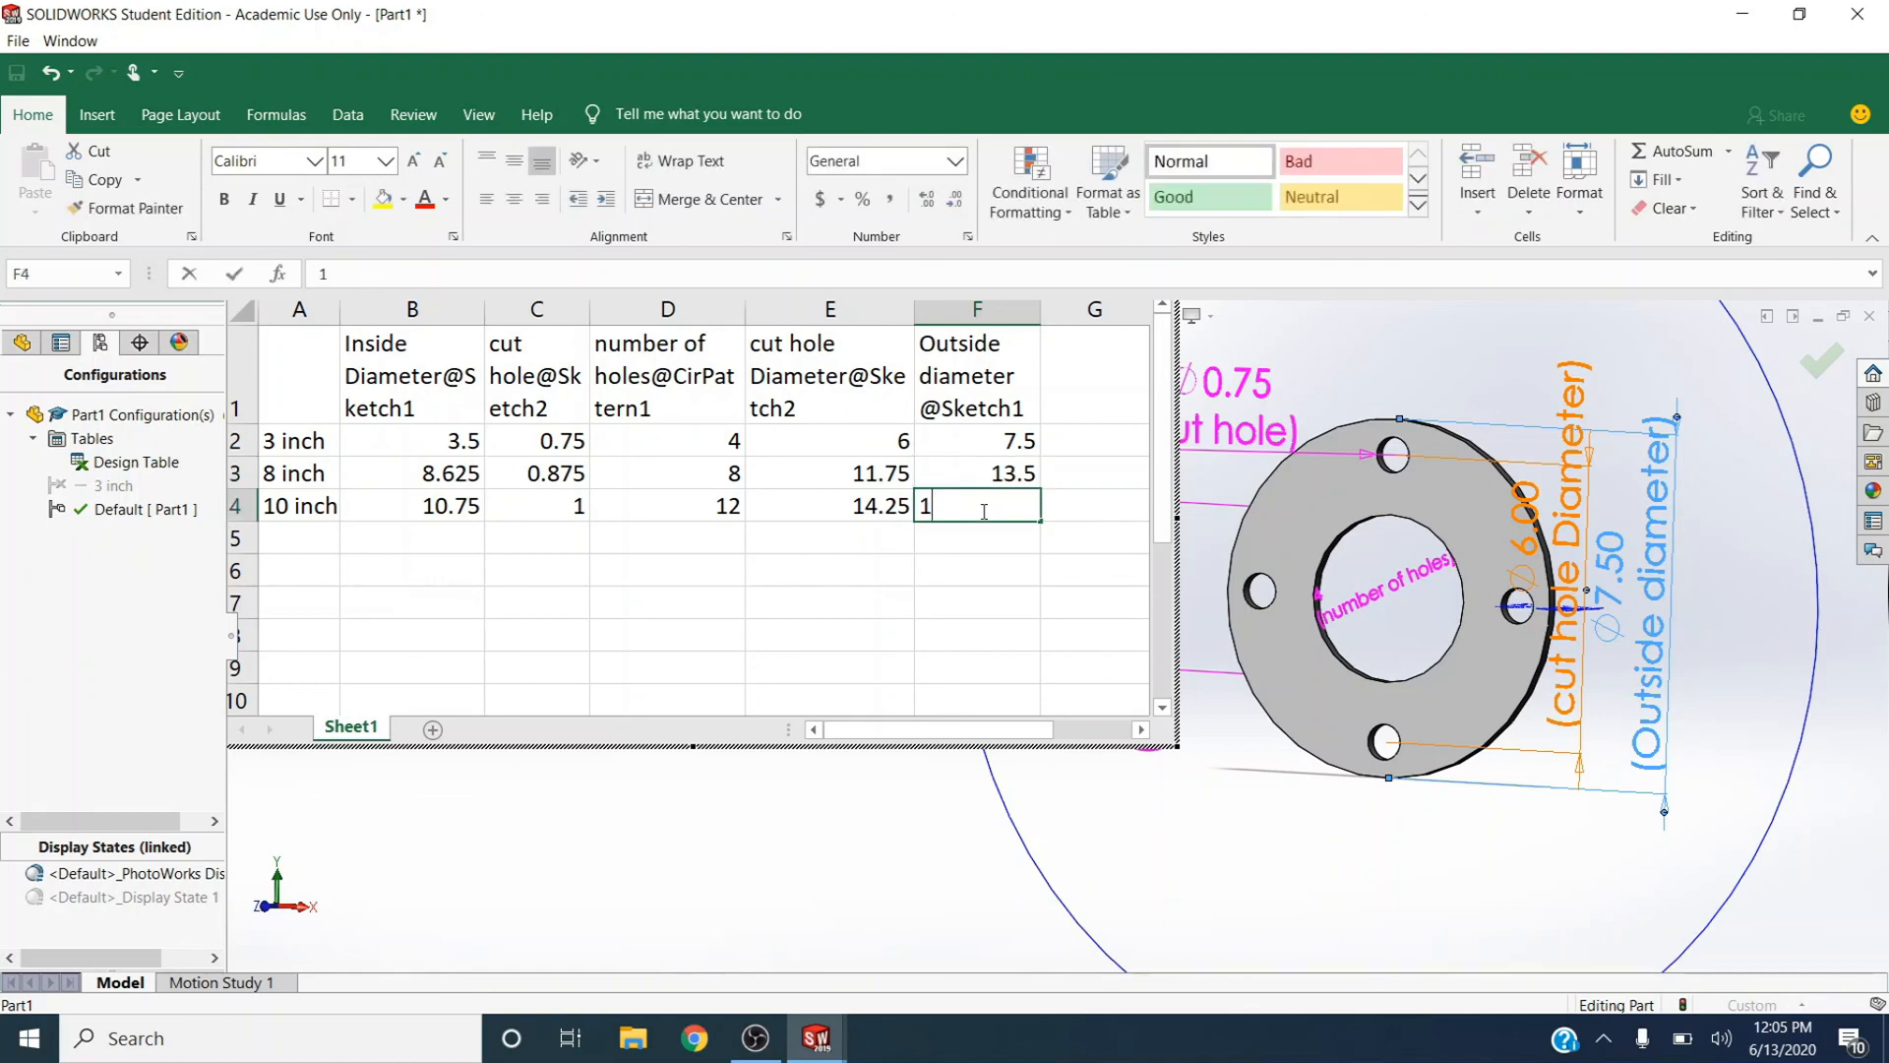
text(6)
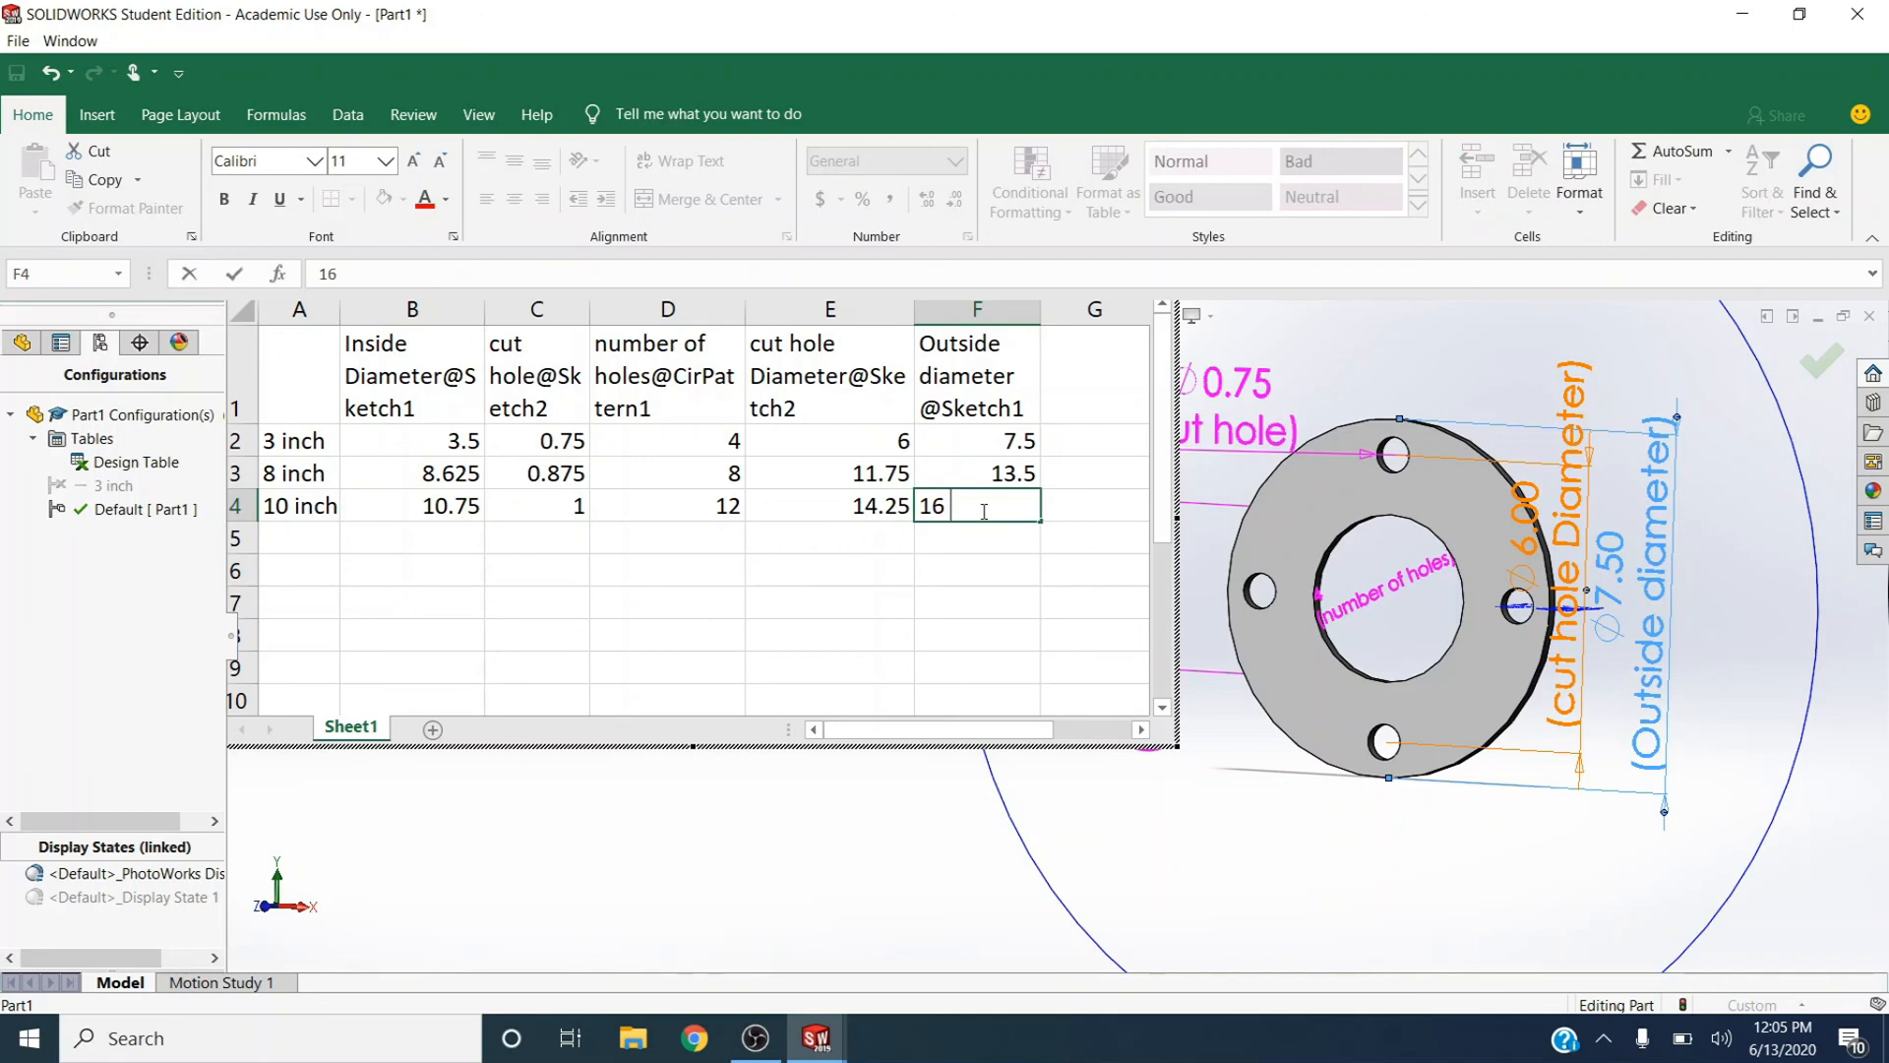
key(Return)
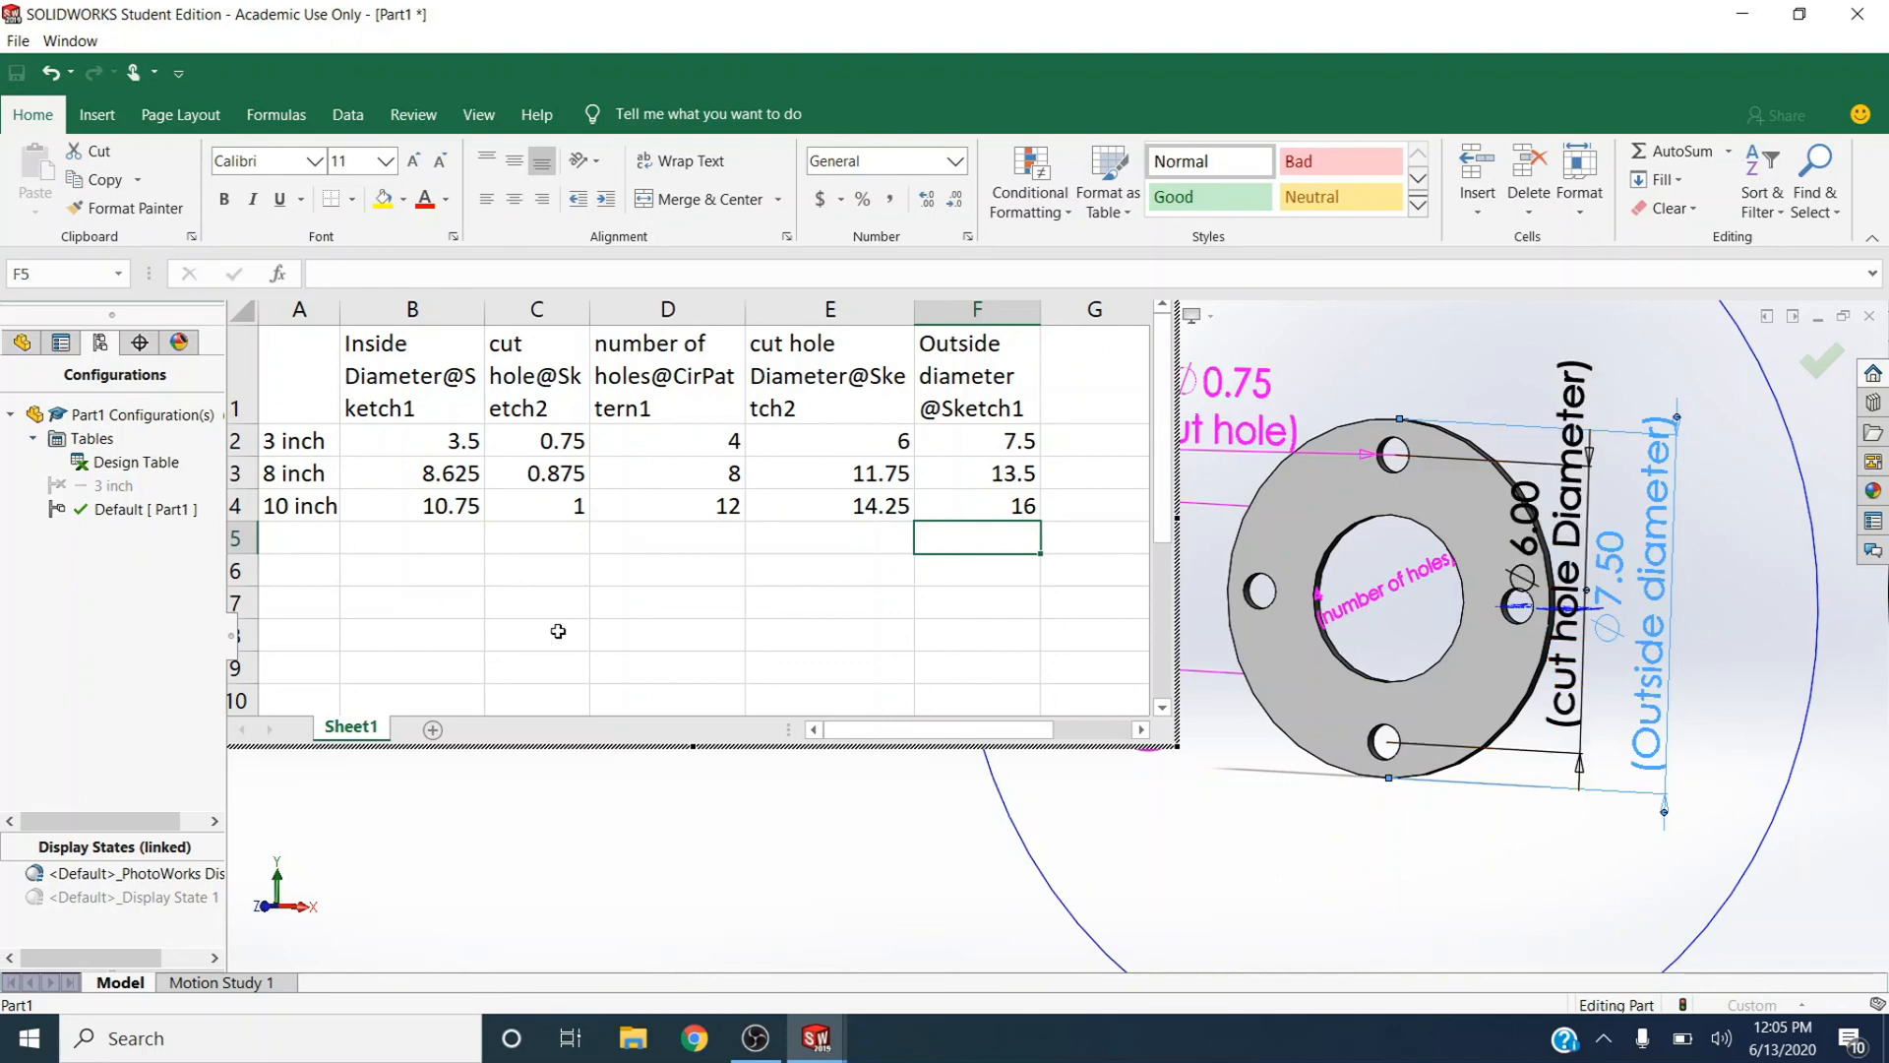
click(1823, 364)
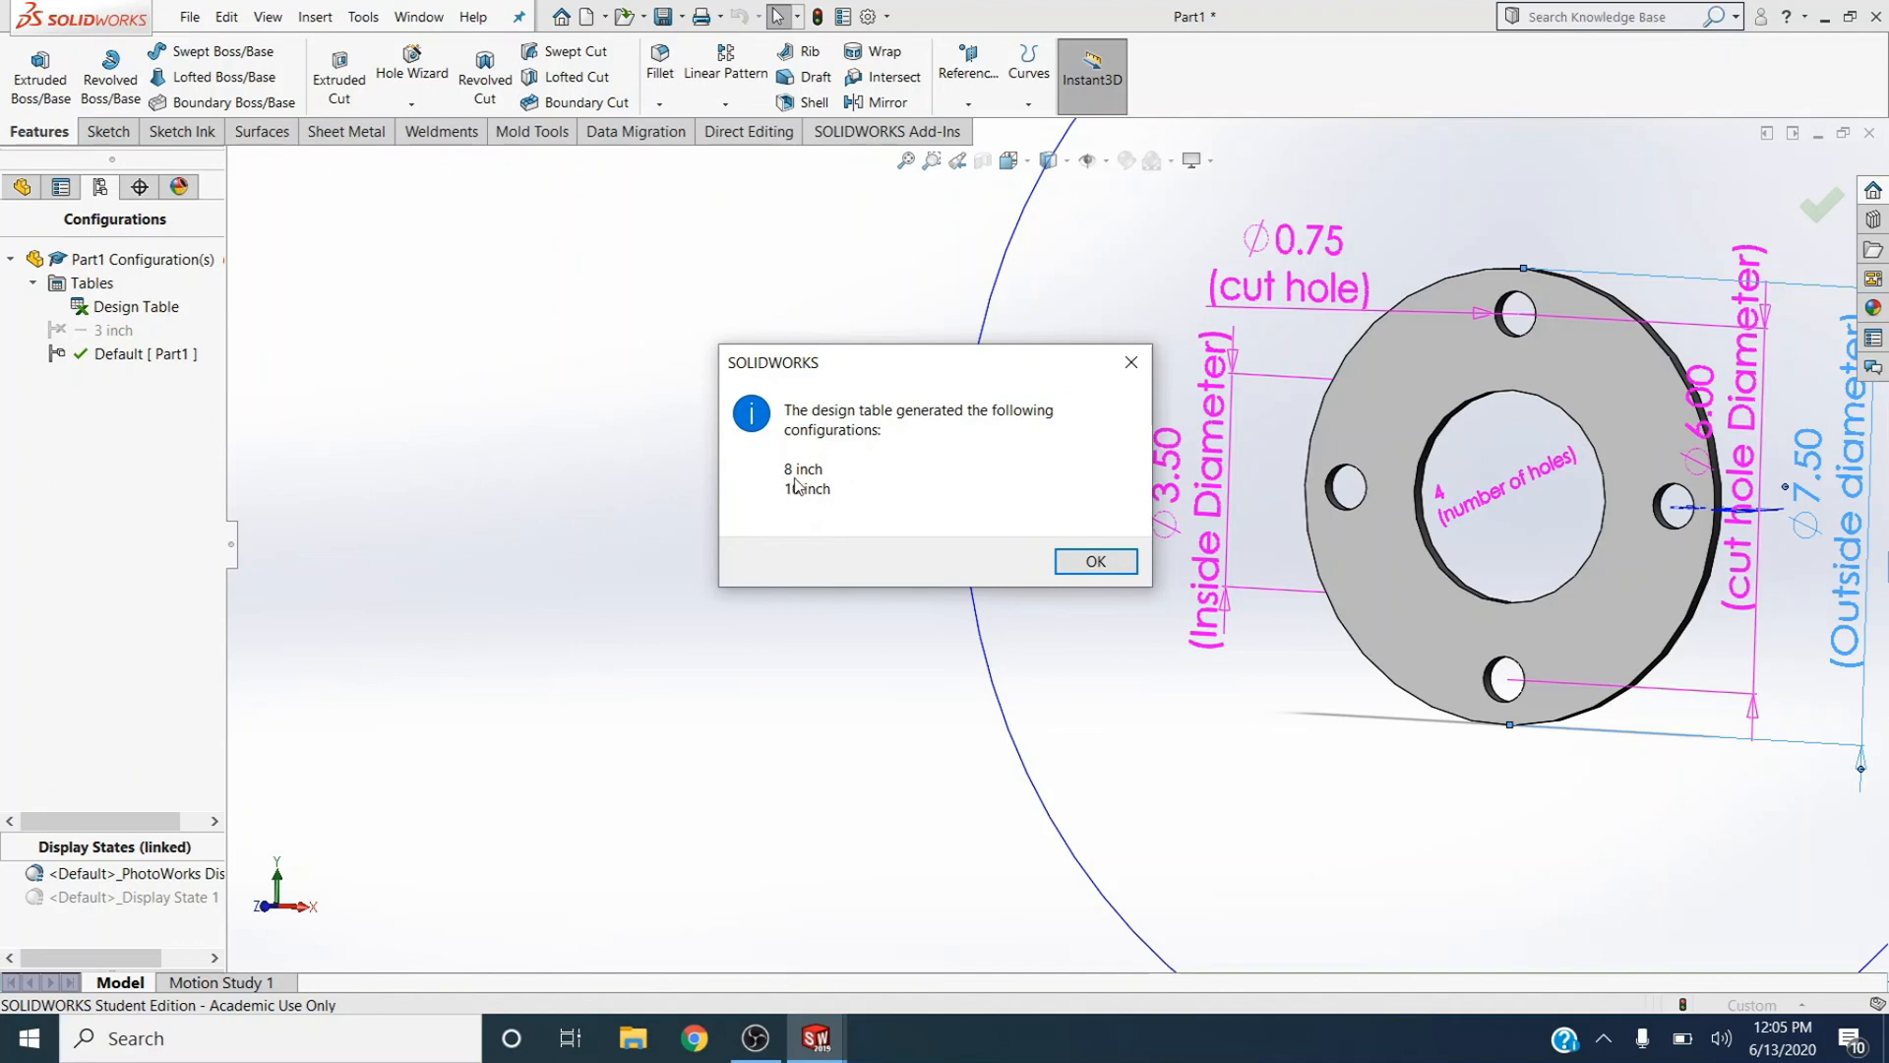
click(1089, 561)
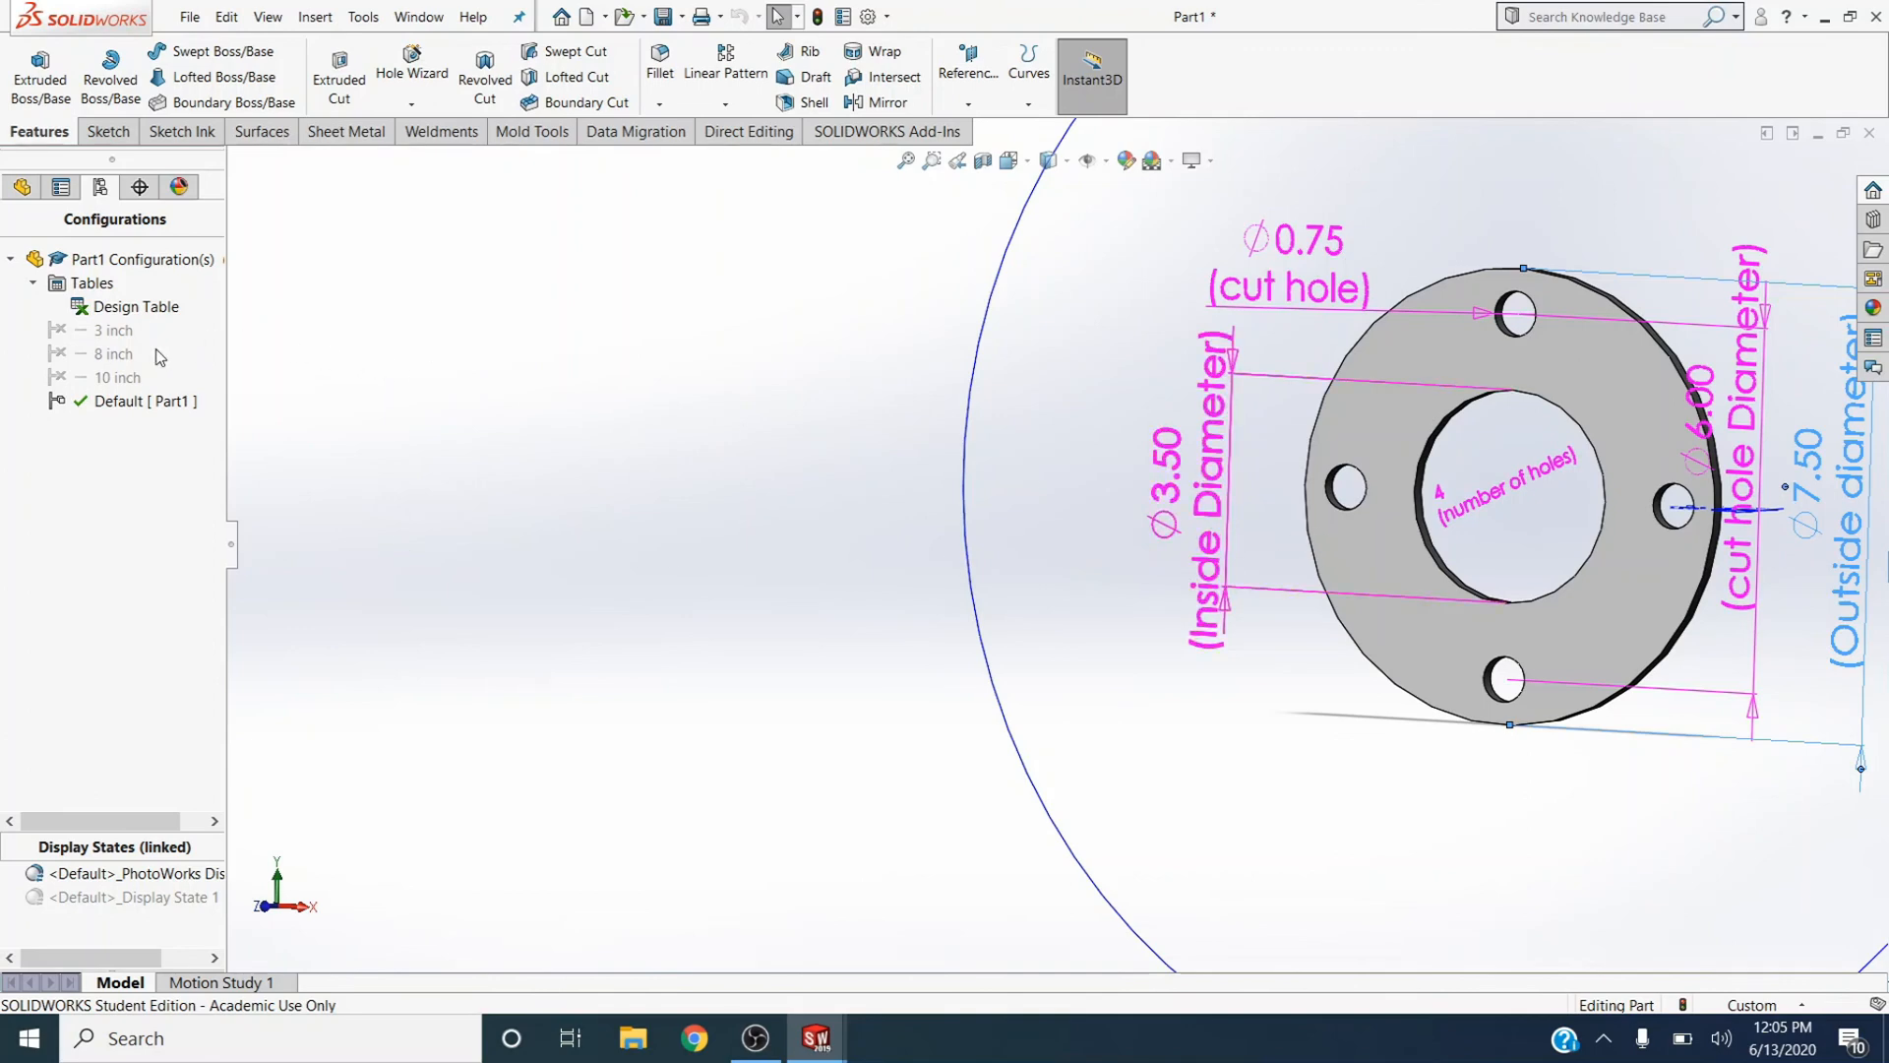
Activate the 8 inch and 10 inch configurations in turn to check the resized flange and its hole pattern
double_click(111, 353)
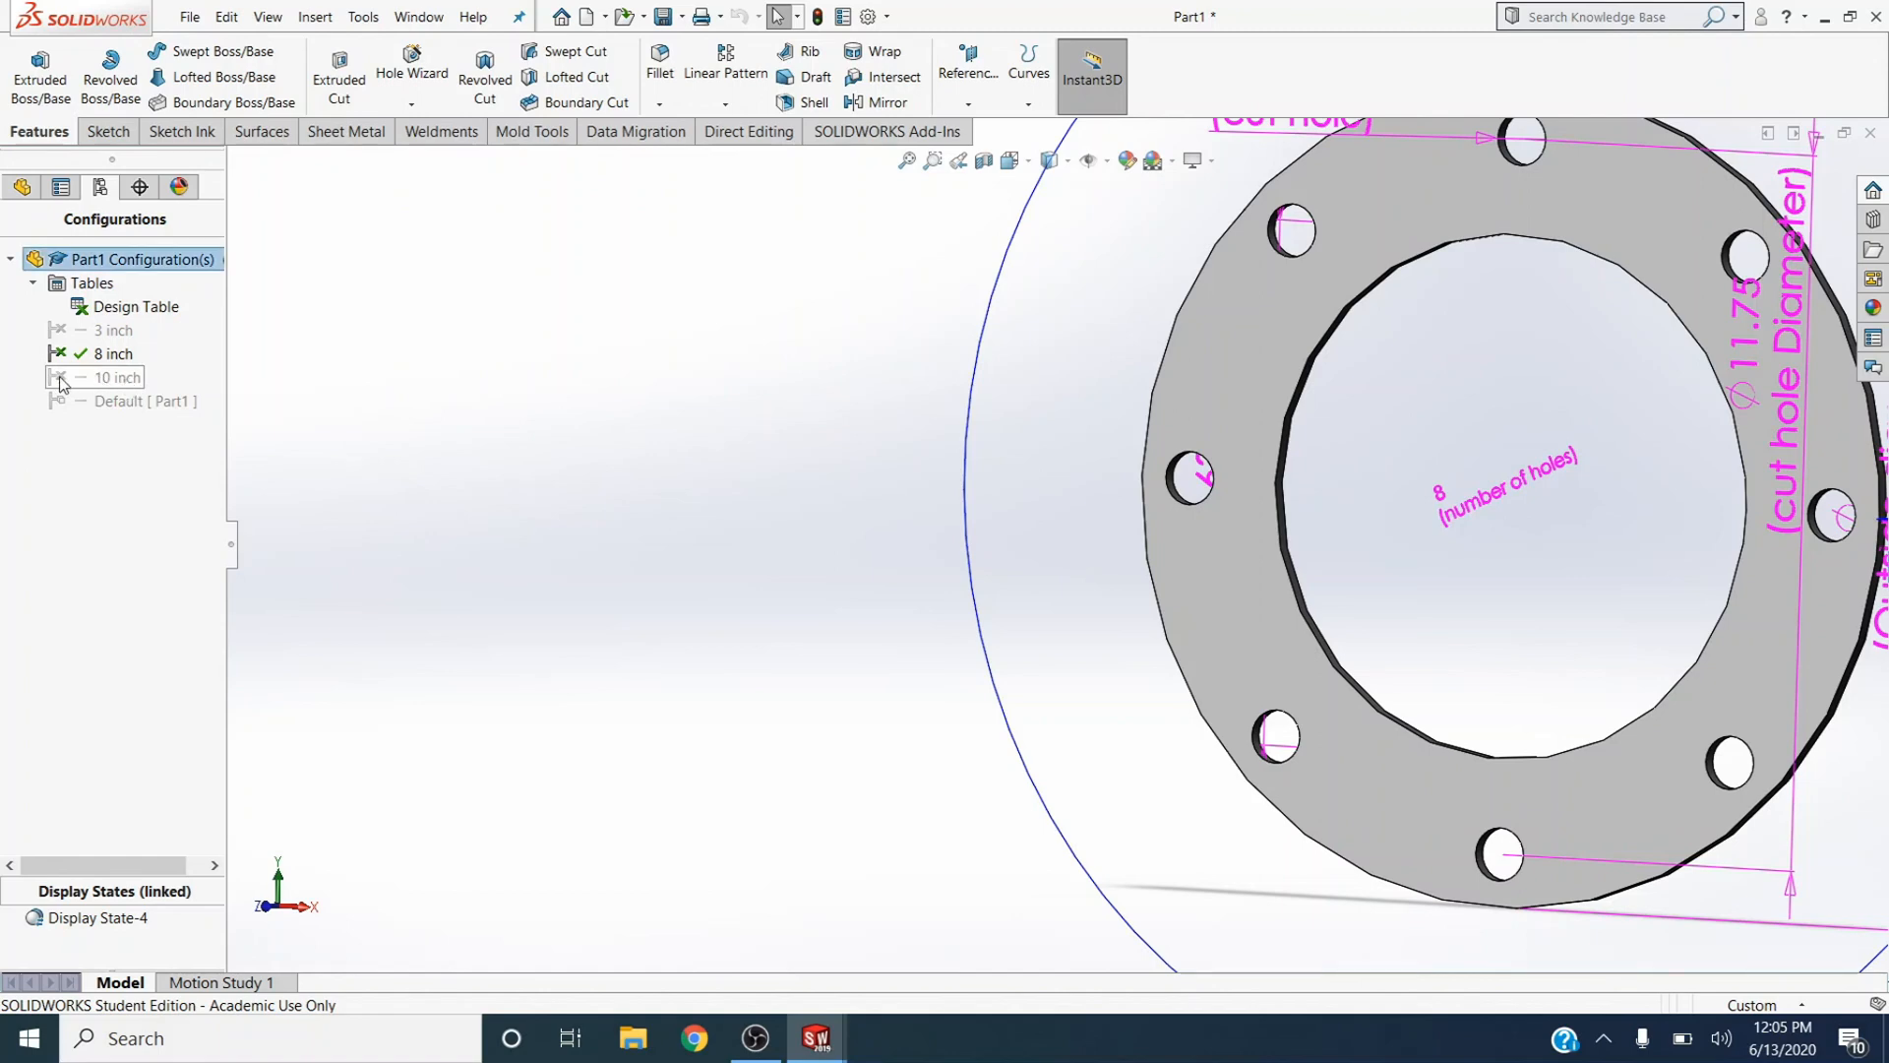
double_click(81, 377)
scroll(1234, 559, up, 3)
scroll(1218, 557, down, 2)
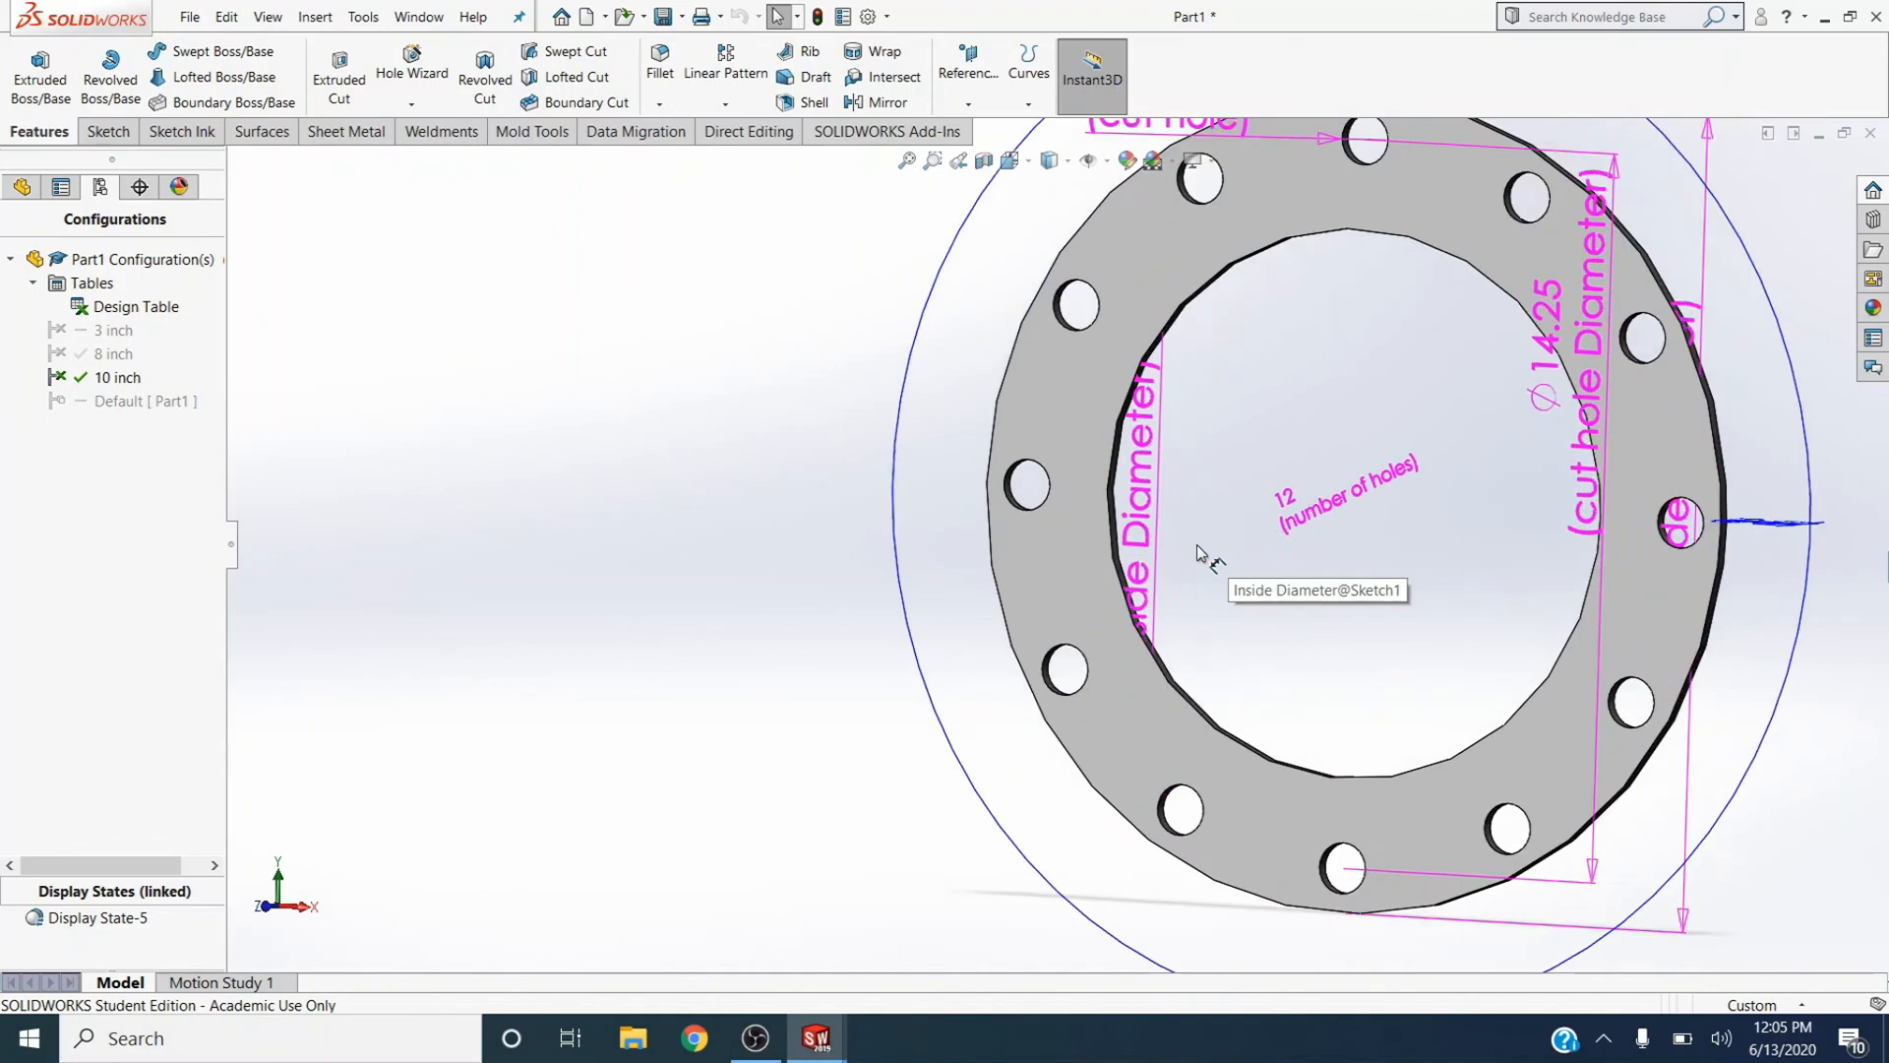
scroll(1191, 551, up, 3)
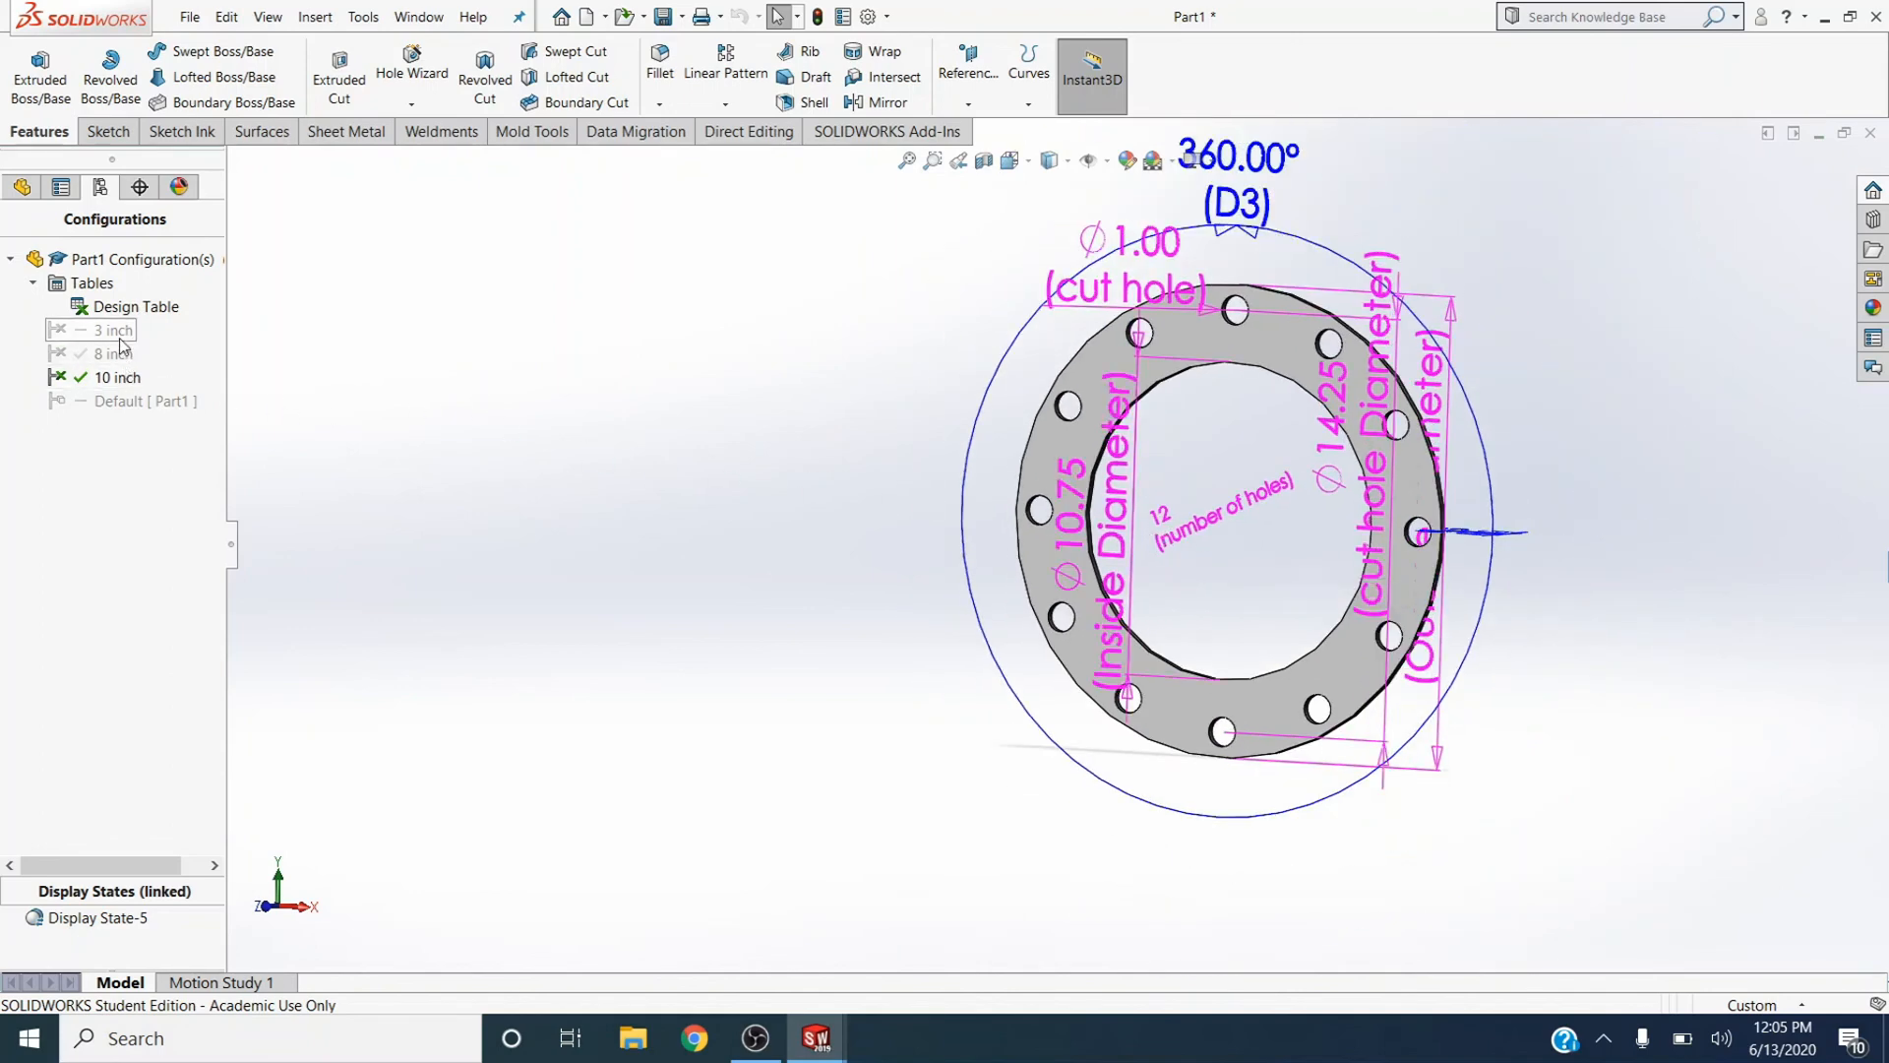